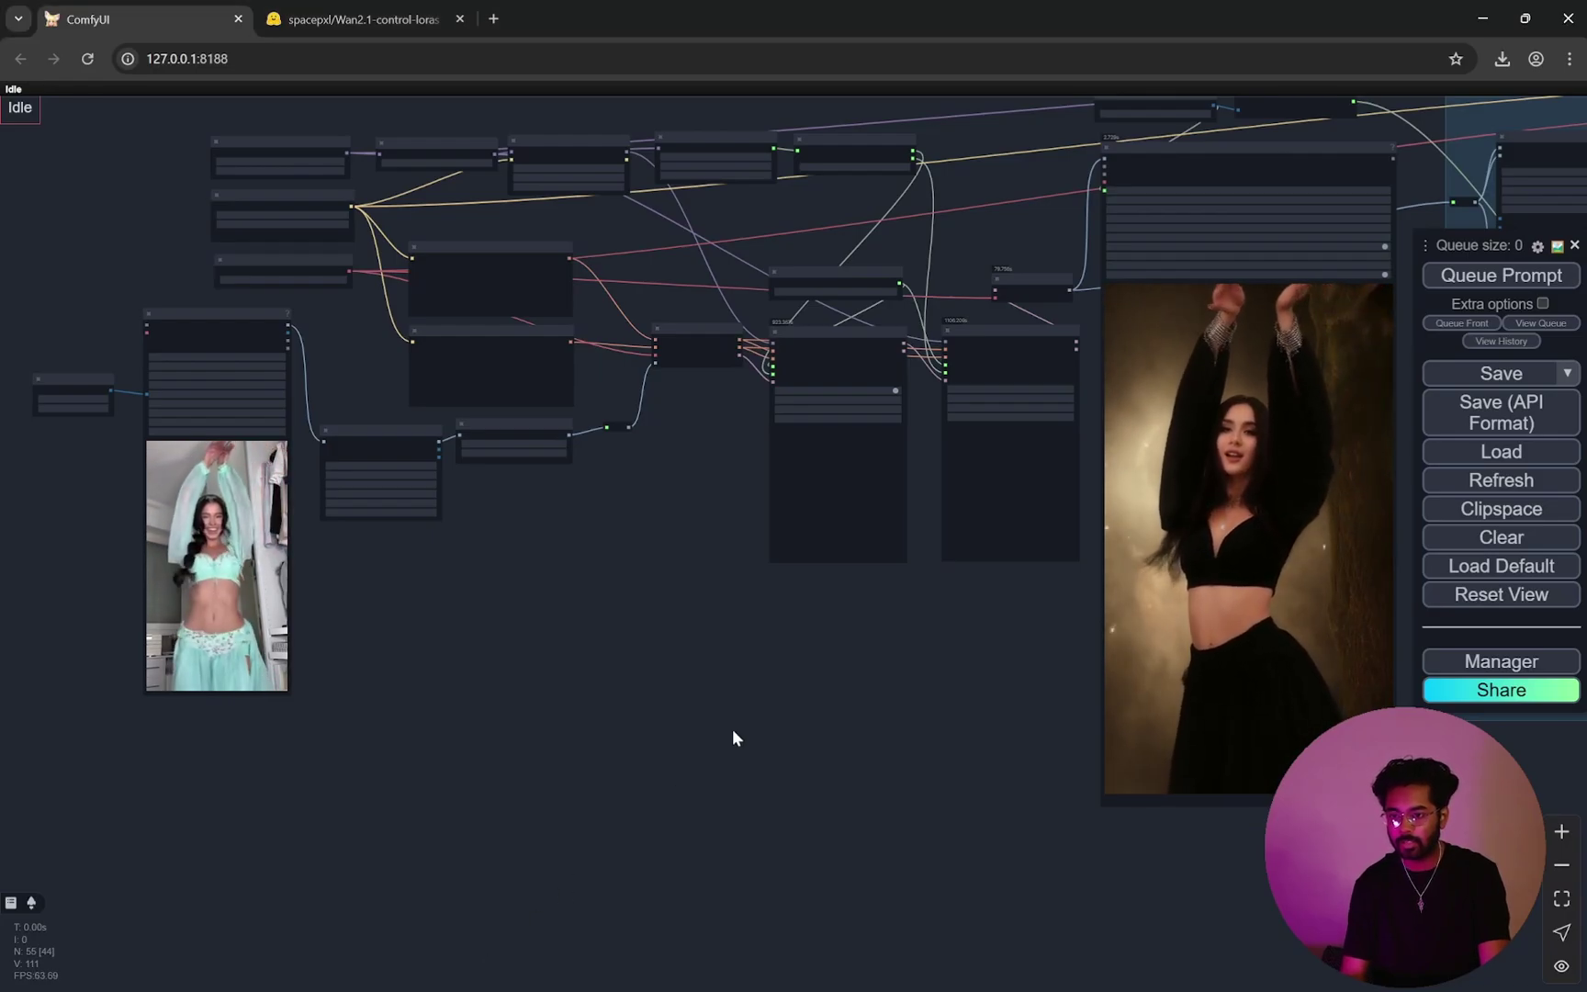
Step: Scroll and pan around the ComfyUI workflow canvas
scroll(731, 727, "down", 4)
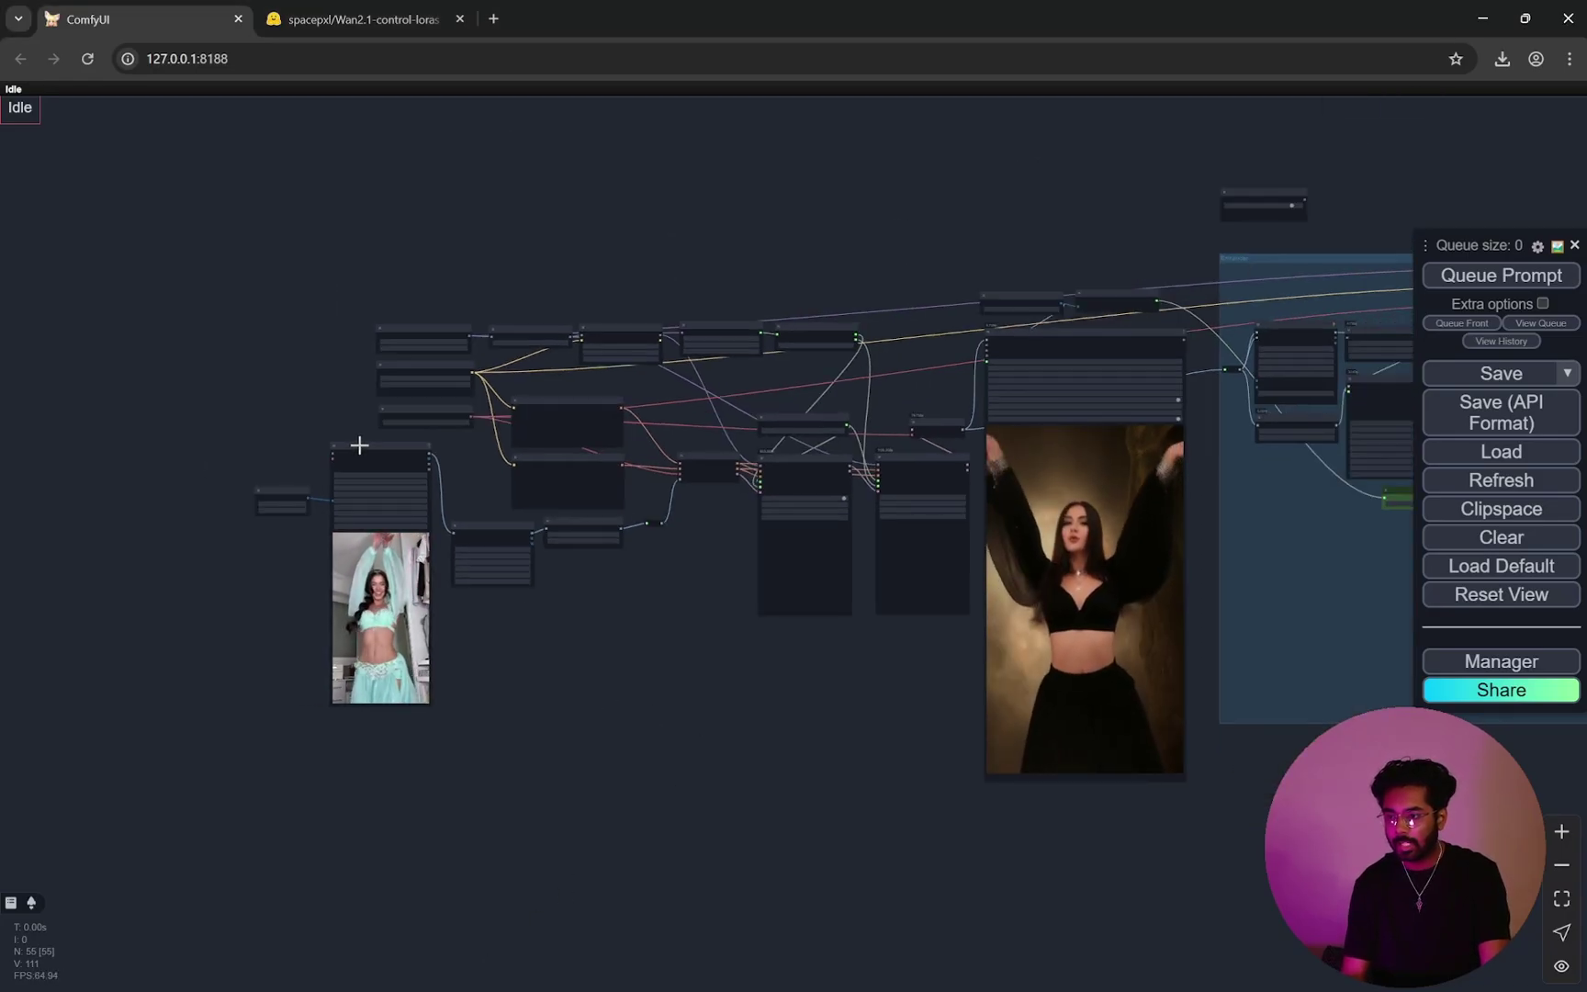
scroll(332, 382, "up", 5)
scroll(333, 382, "down", 5)
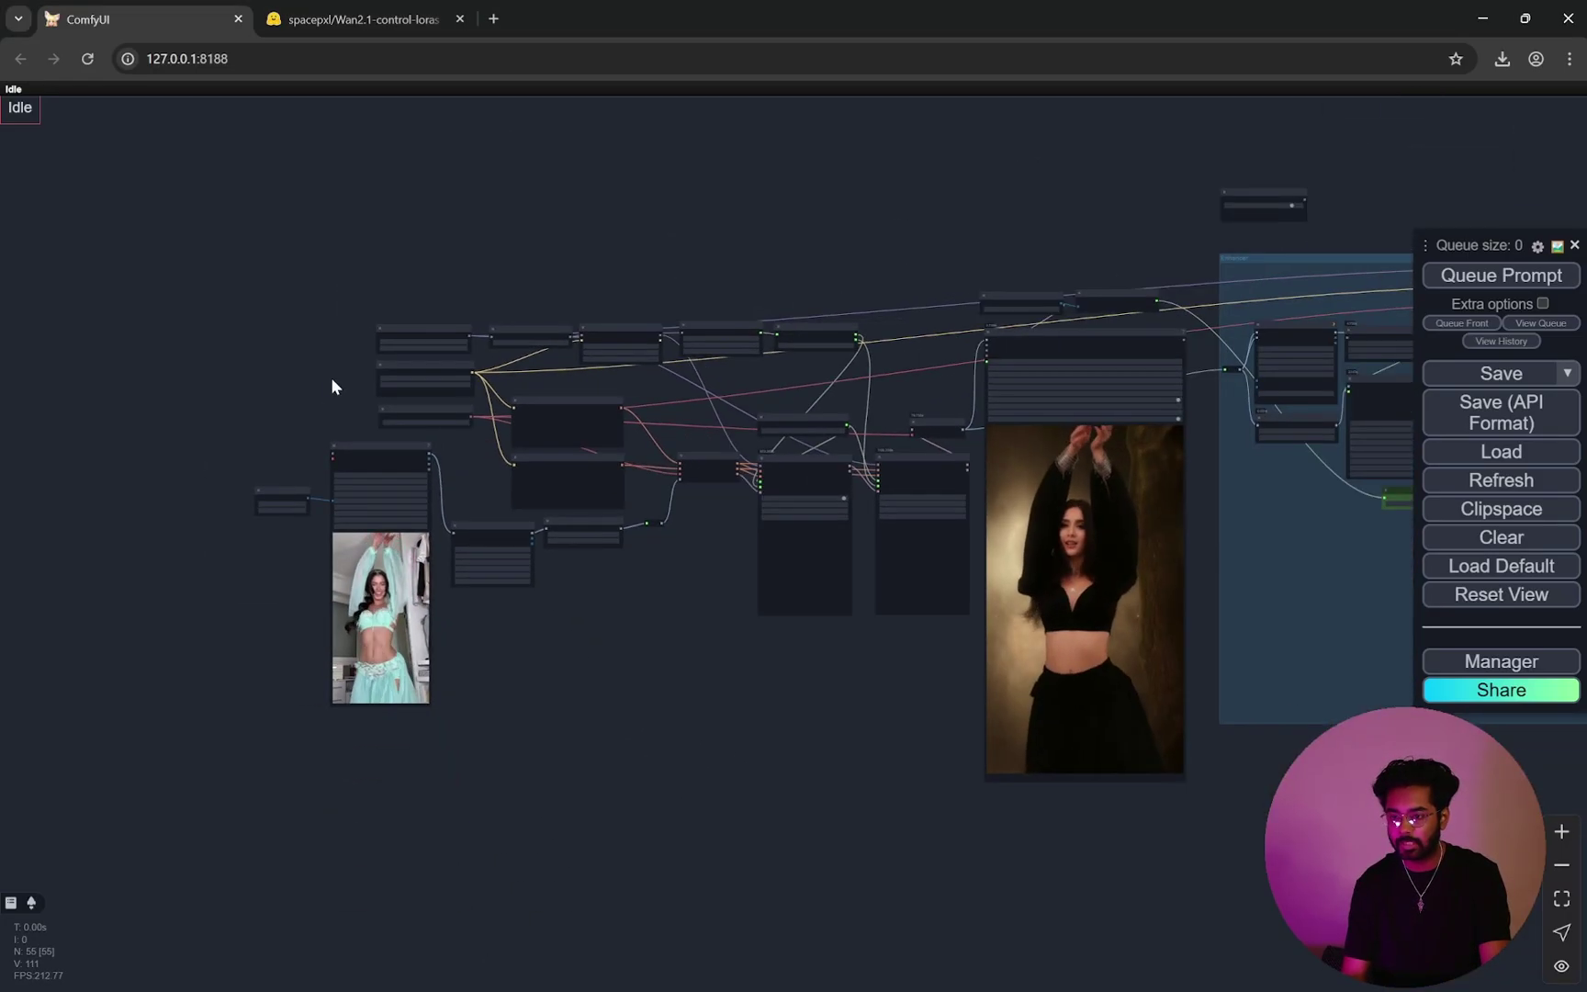
scroll(332, 386, "up", 4)
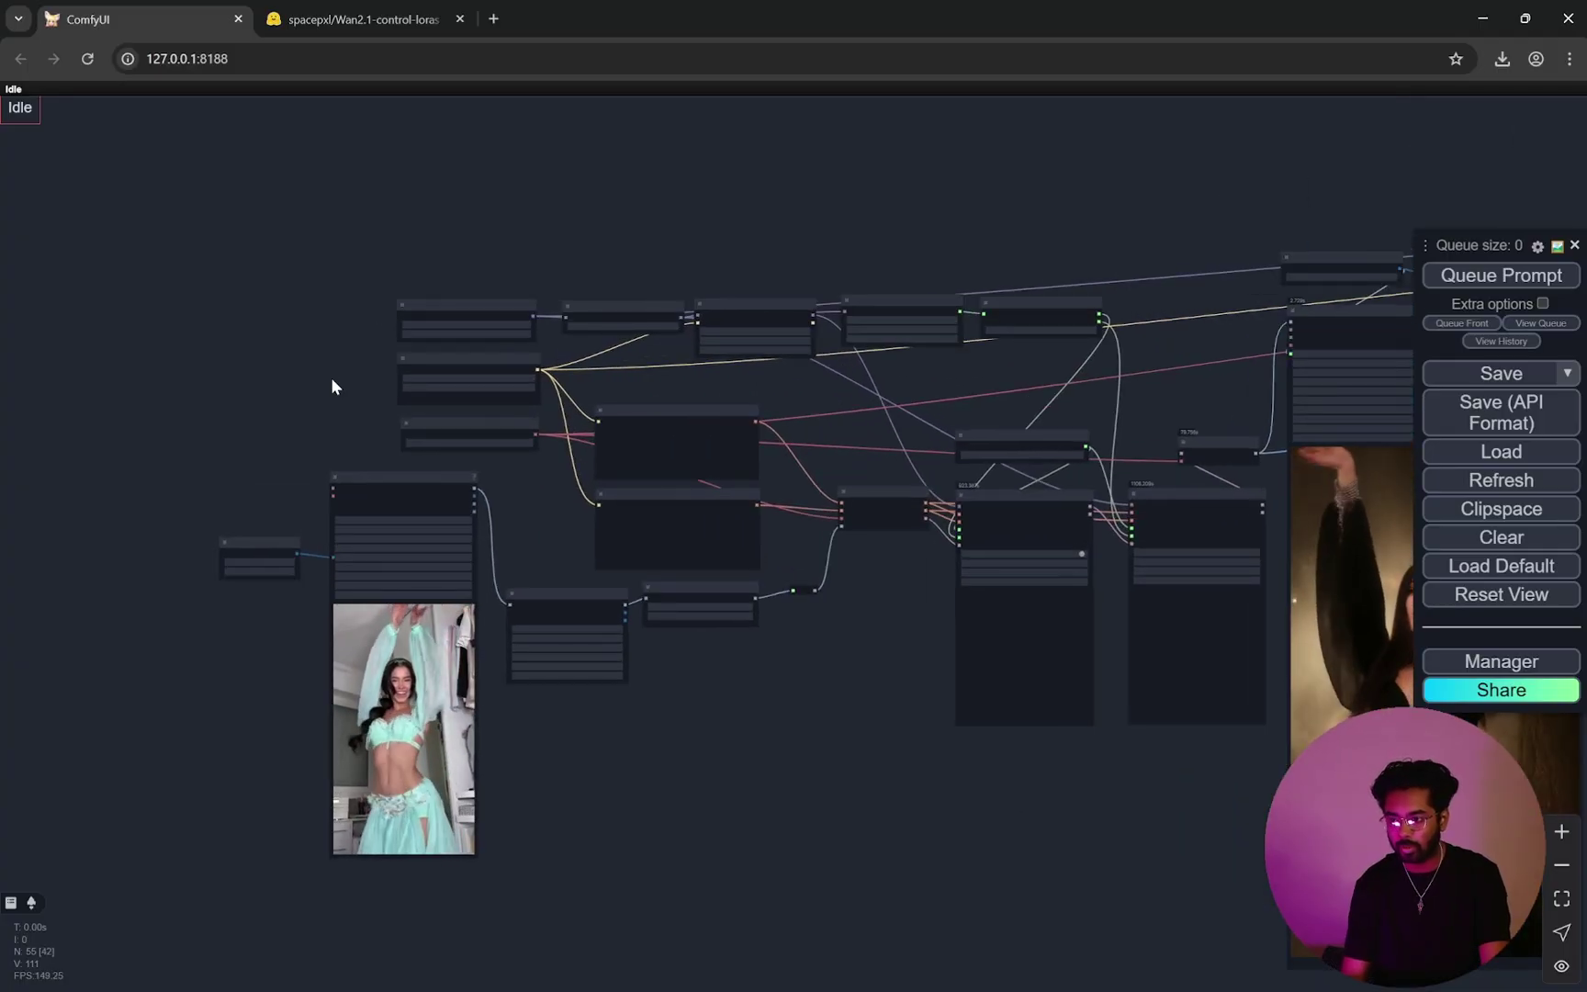
scroll(332, 386, "up", 5)
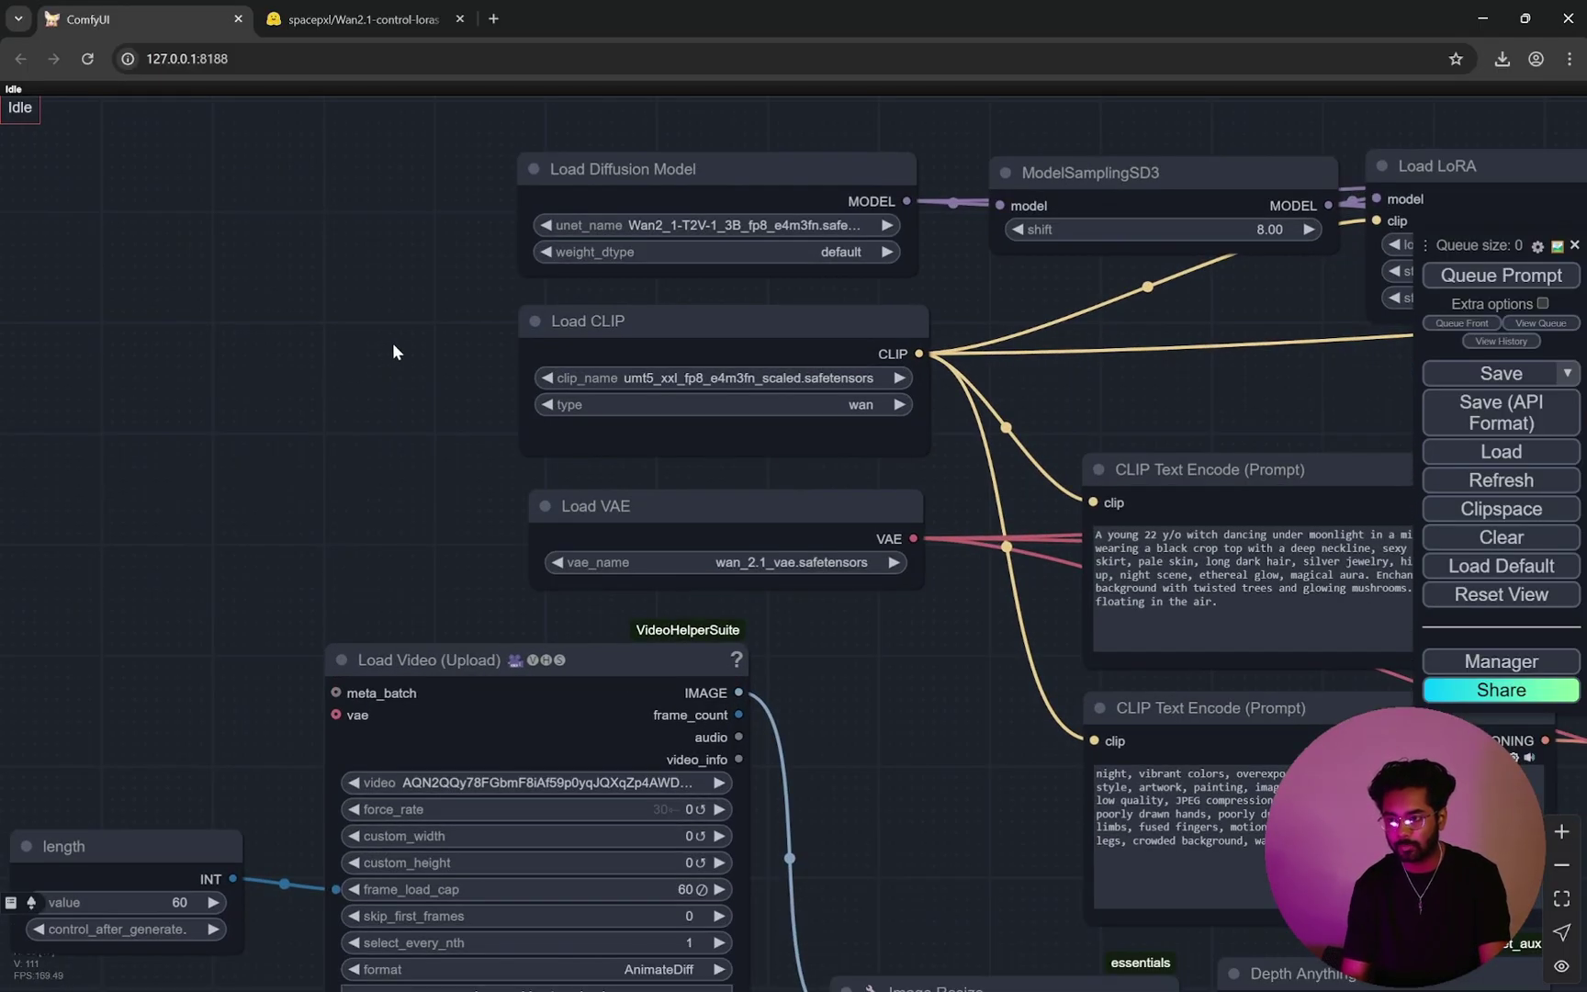
scroll(294, 330, "down", 10)
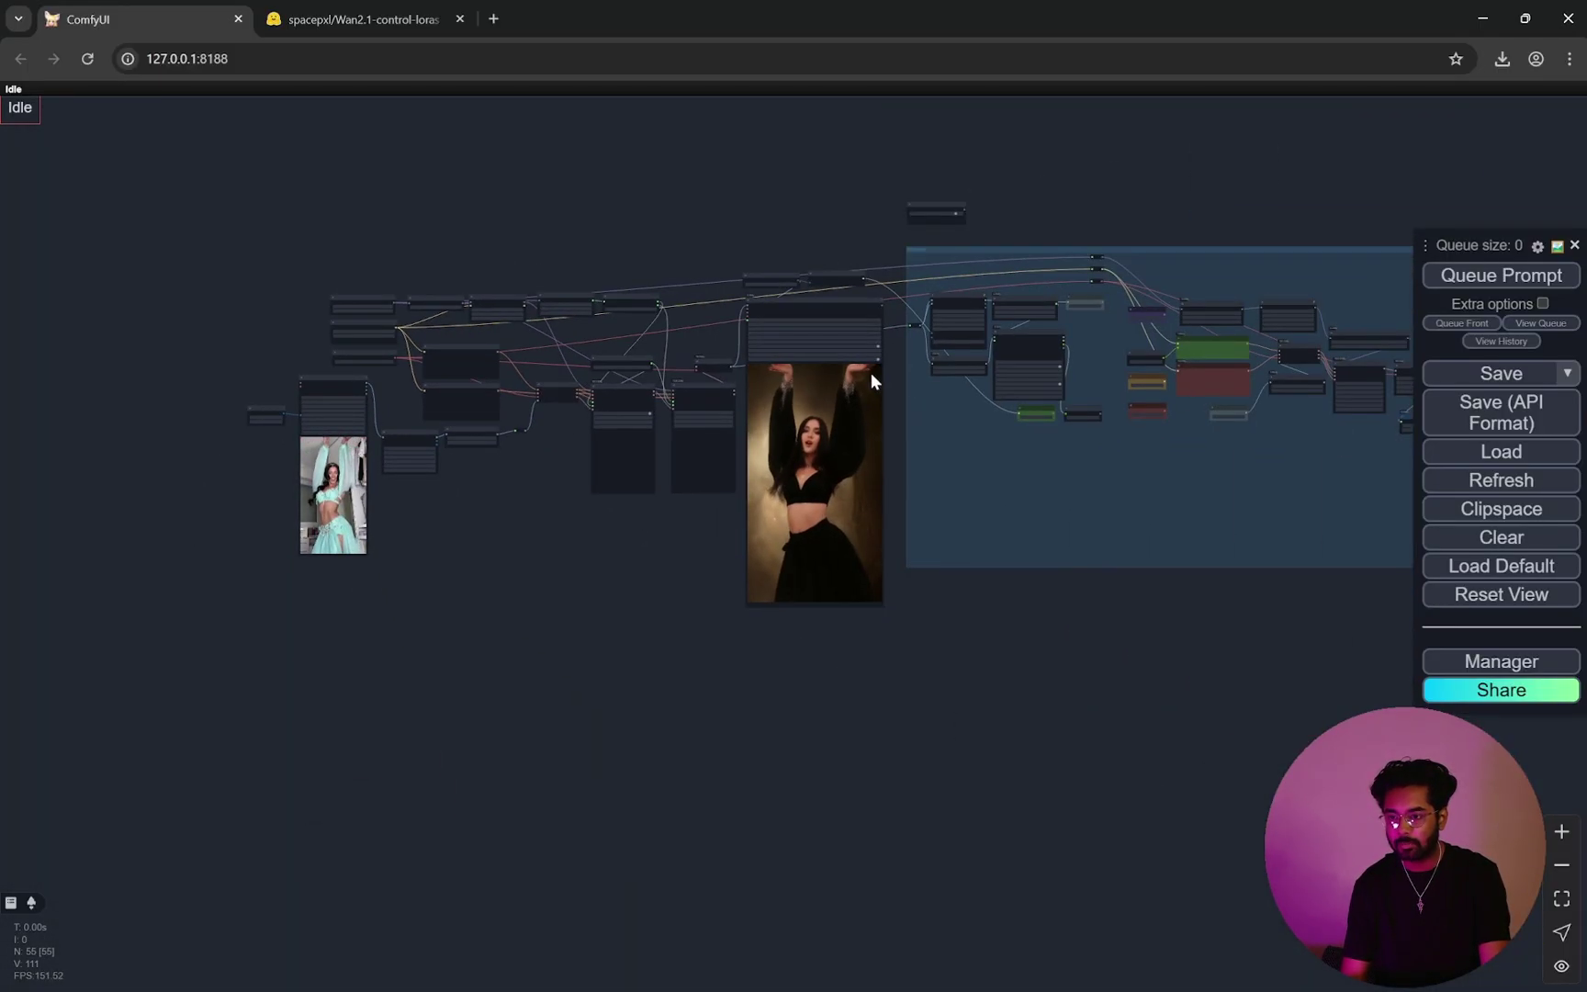
scroll(864, 386, "up", 10)
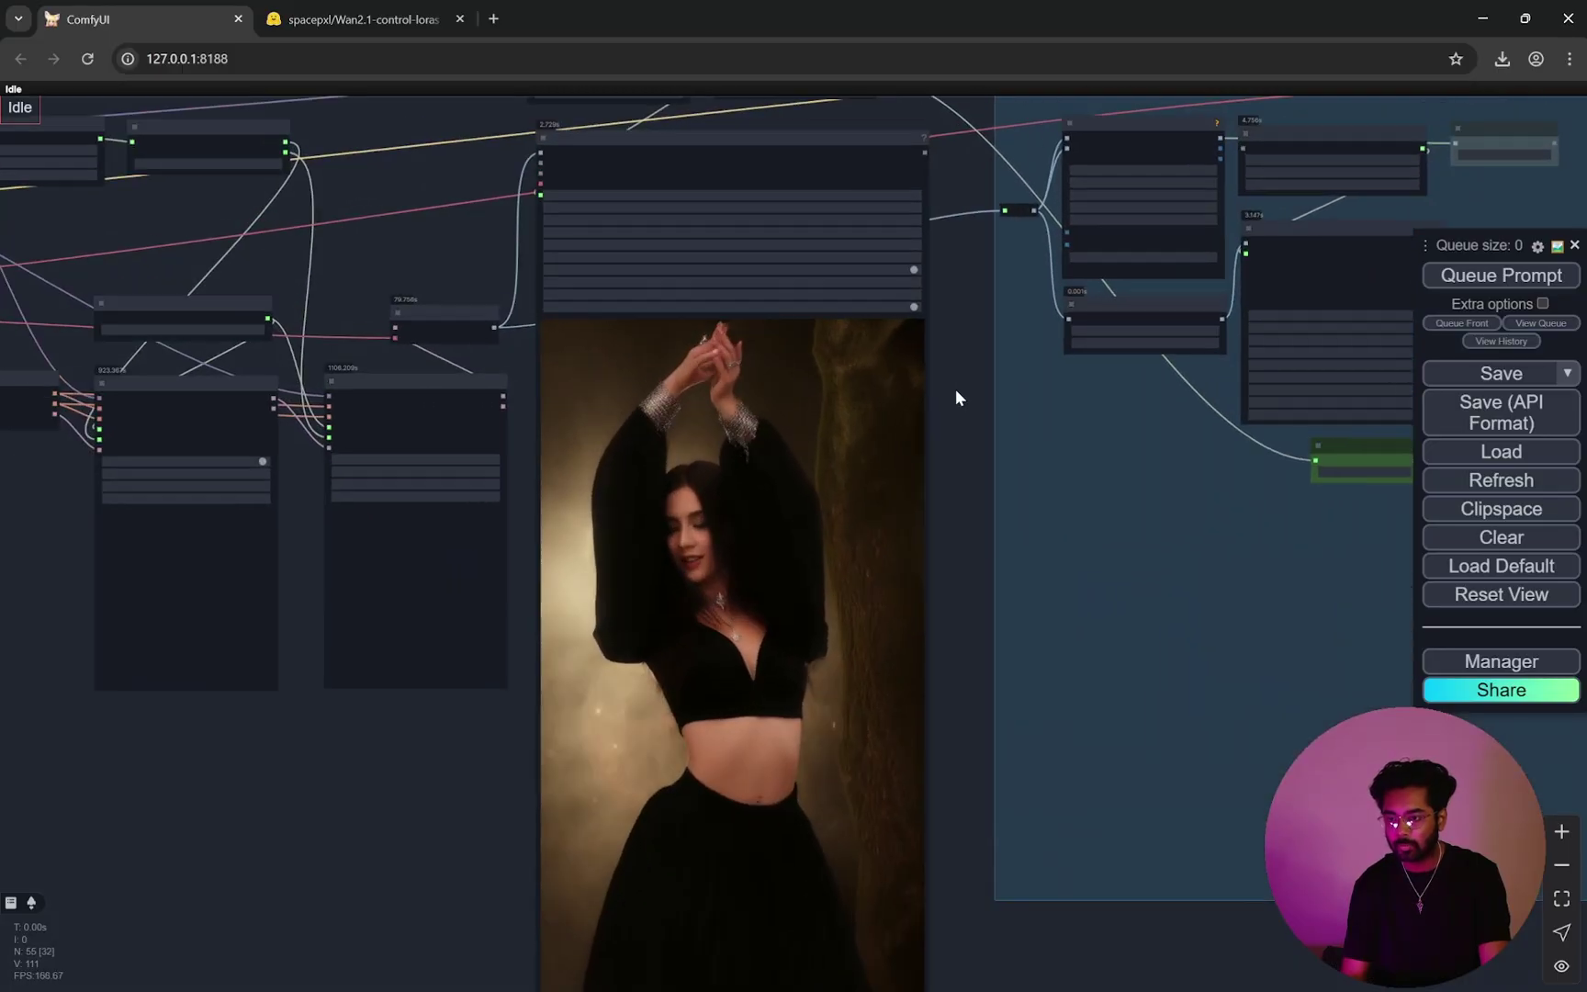
scroll(955, 397, "down", 7)
left_click_drag(11, 510, 357, 524)
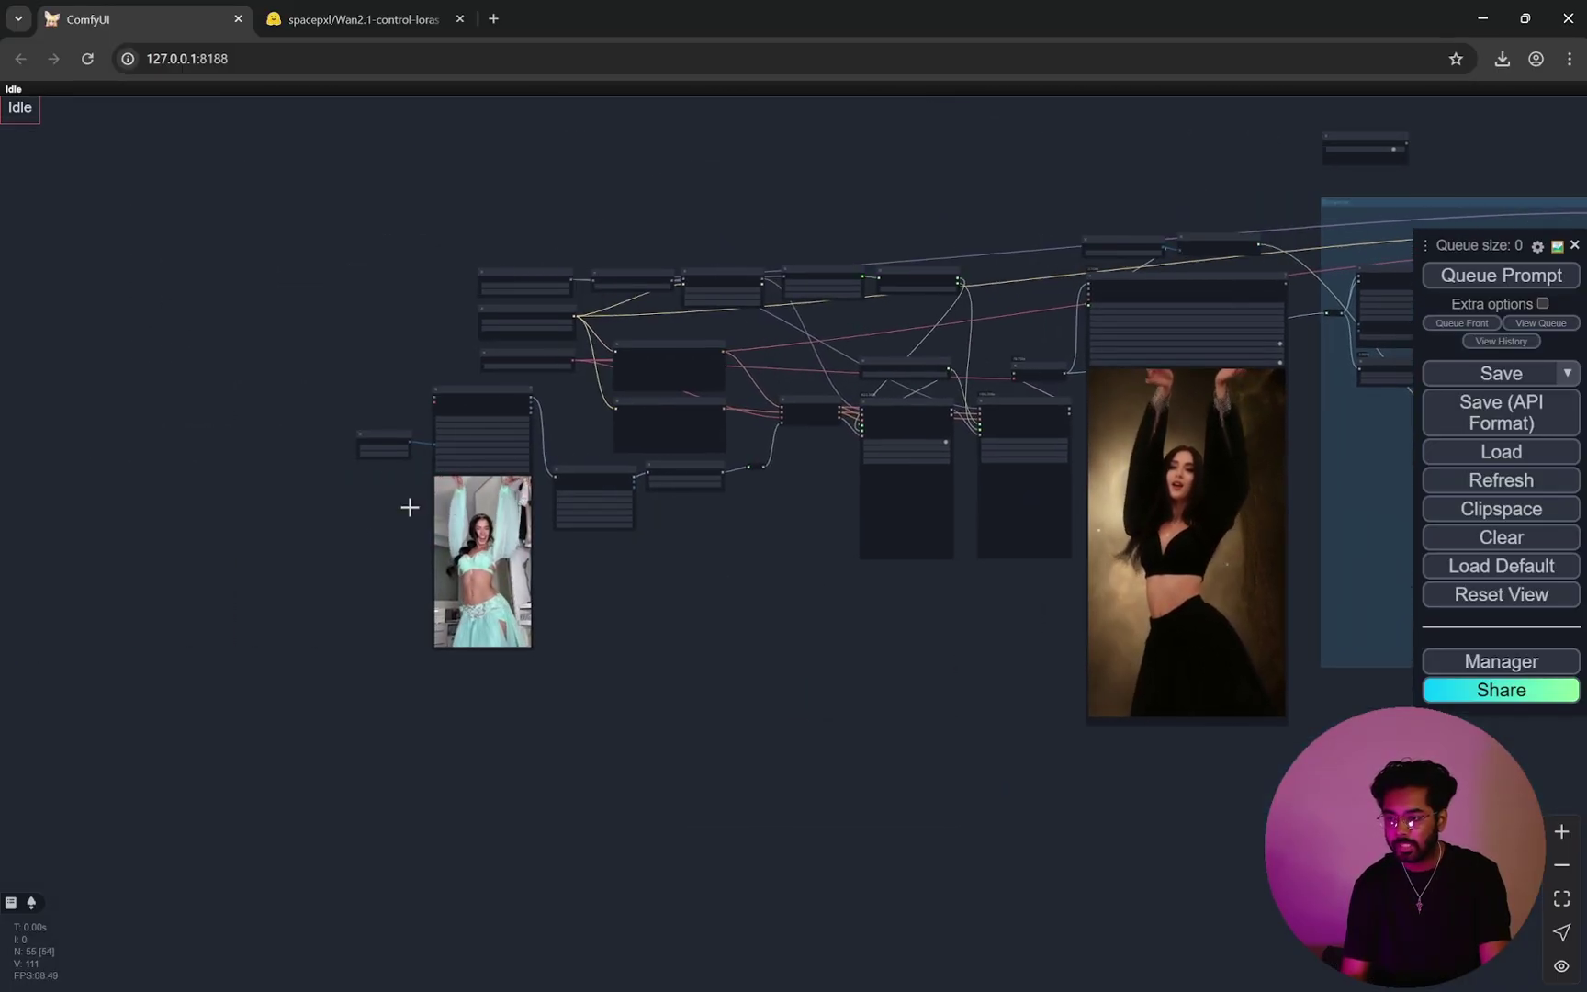
scroll(344, 526, "up", 5)
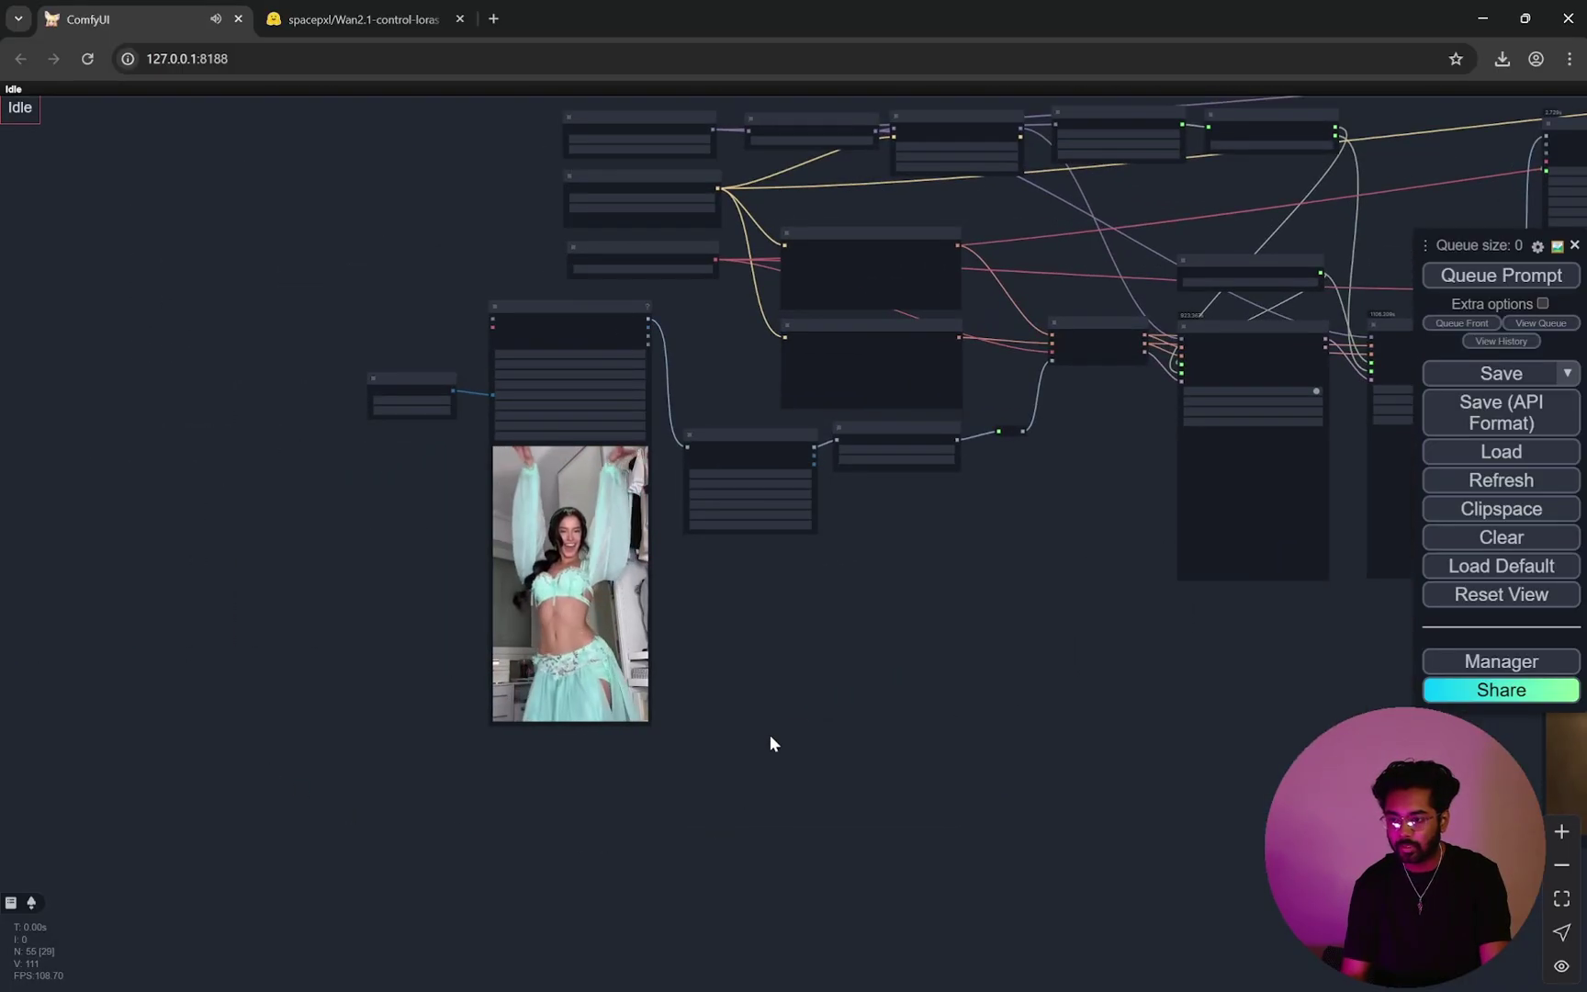
scroll(770, 736, "up", 3)
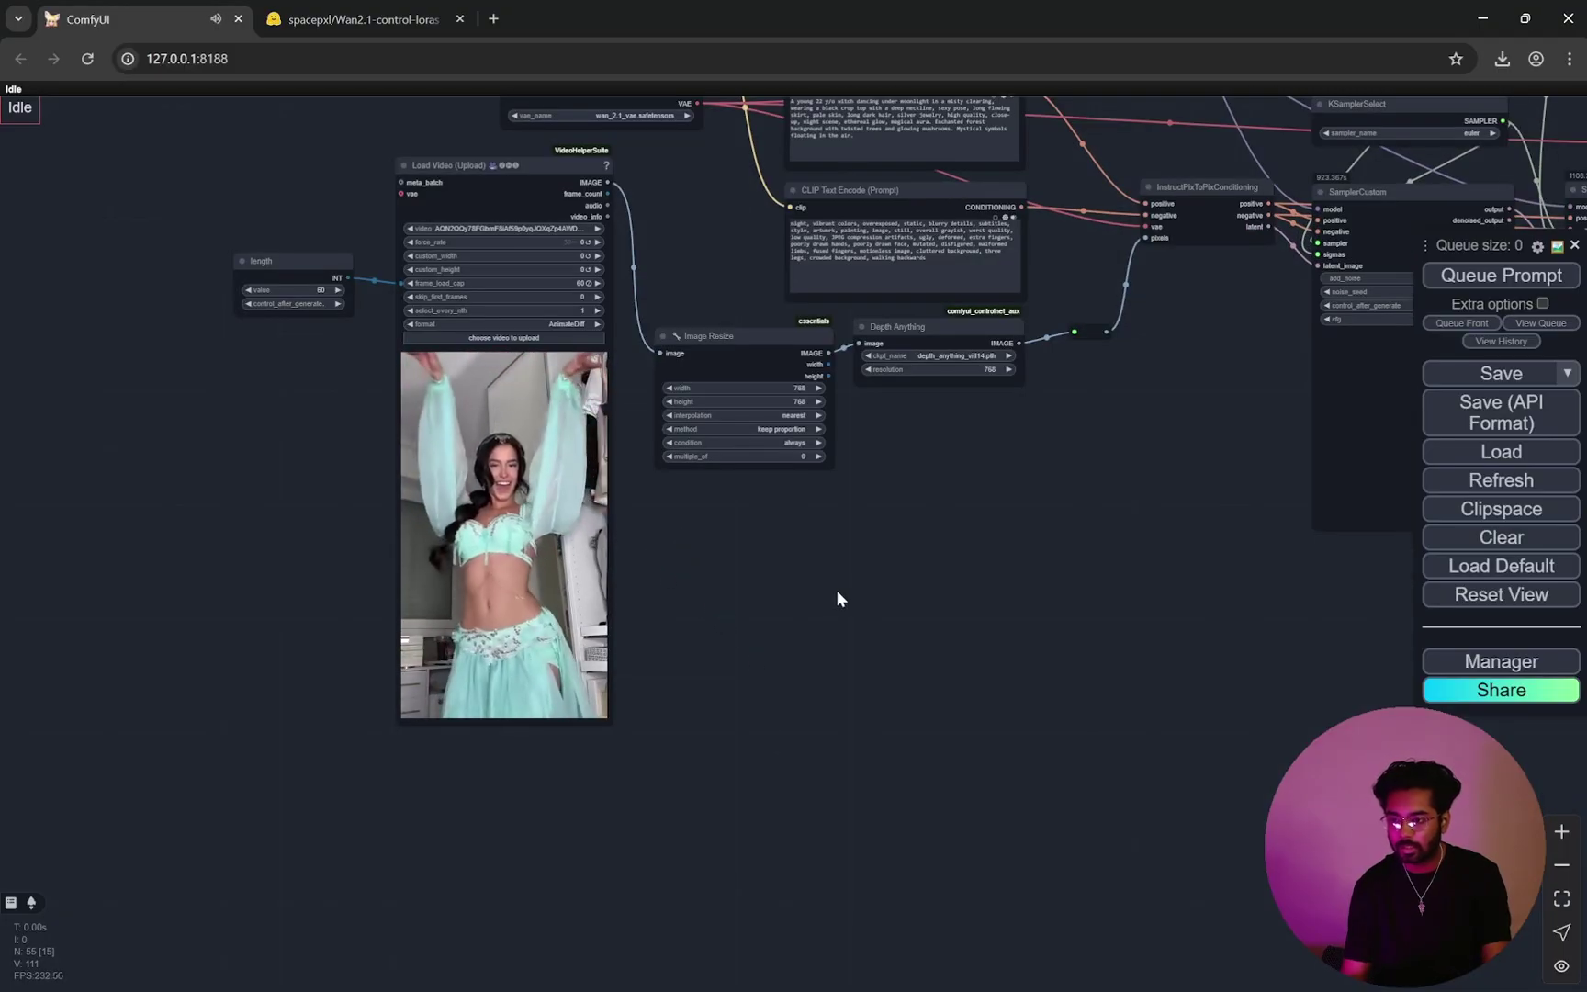
scroll(876, 594, "down", 2)
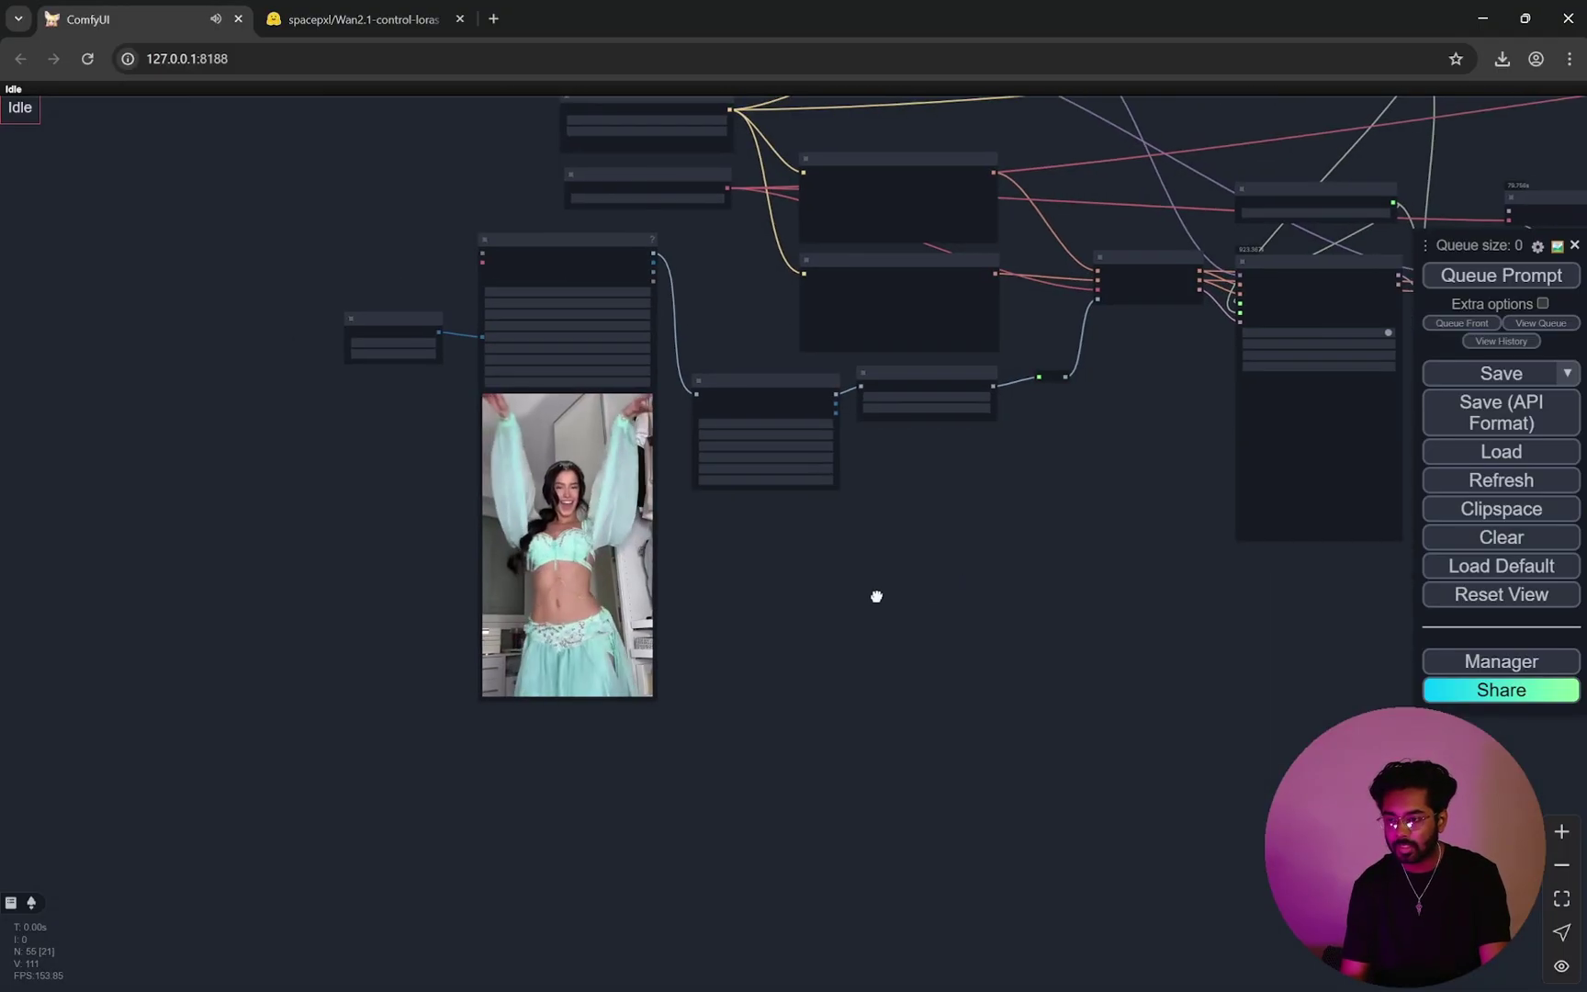
scroll(877, 596, "right", 3)
scroll(960, 698, "left", 3)
scroll(352, 551, "up", 10)
scroll(358, 505, "down", 3)
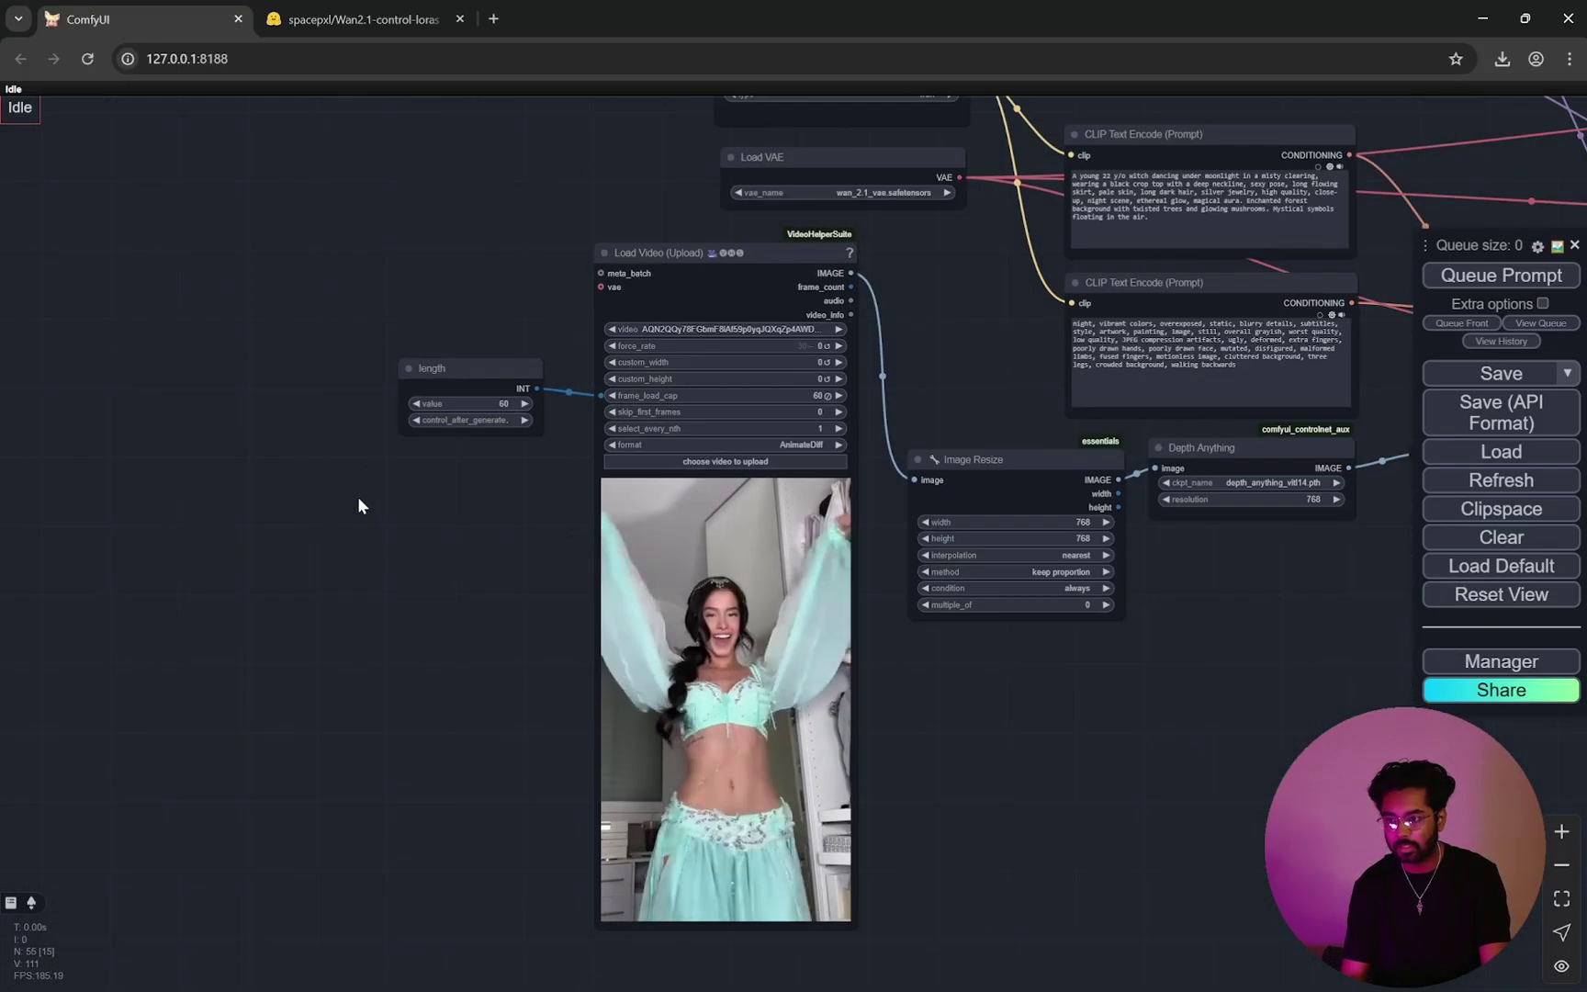
scroll(359, 506, "down", 4)
scroll(418, 597, "up", 4)
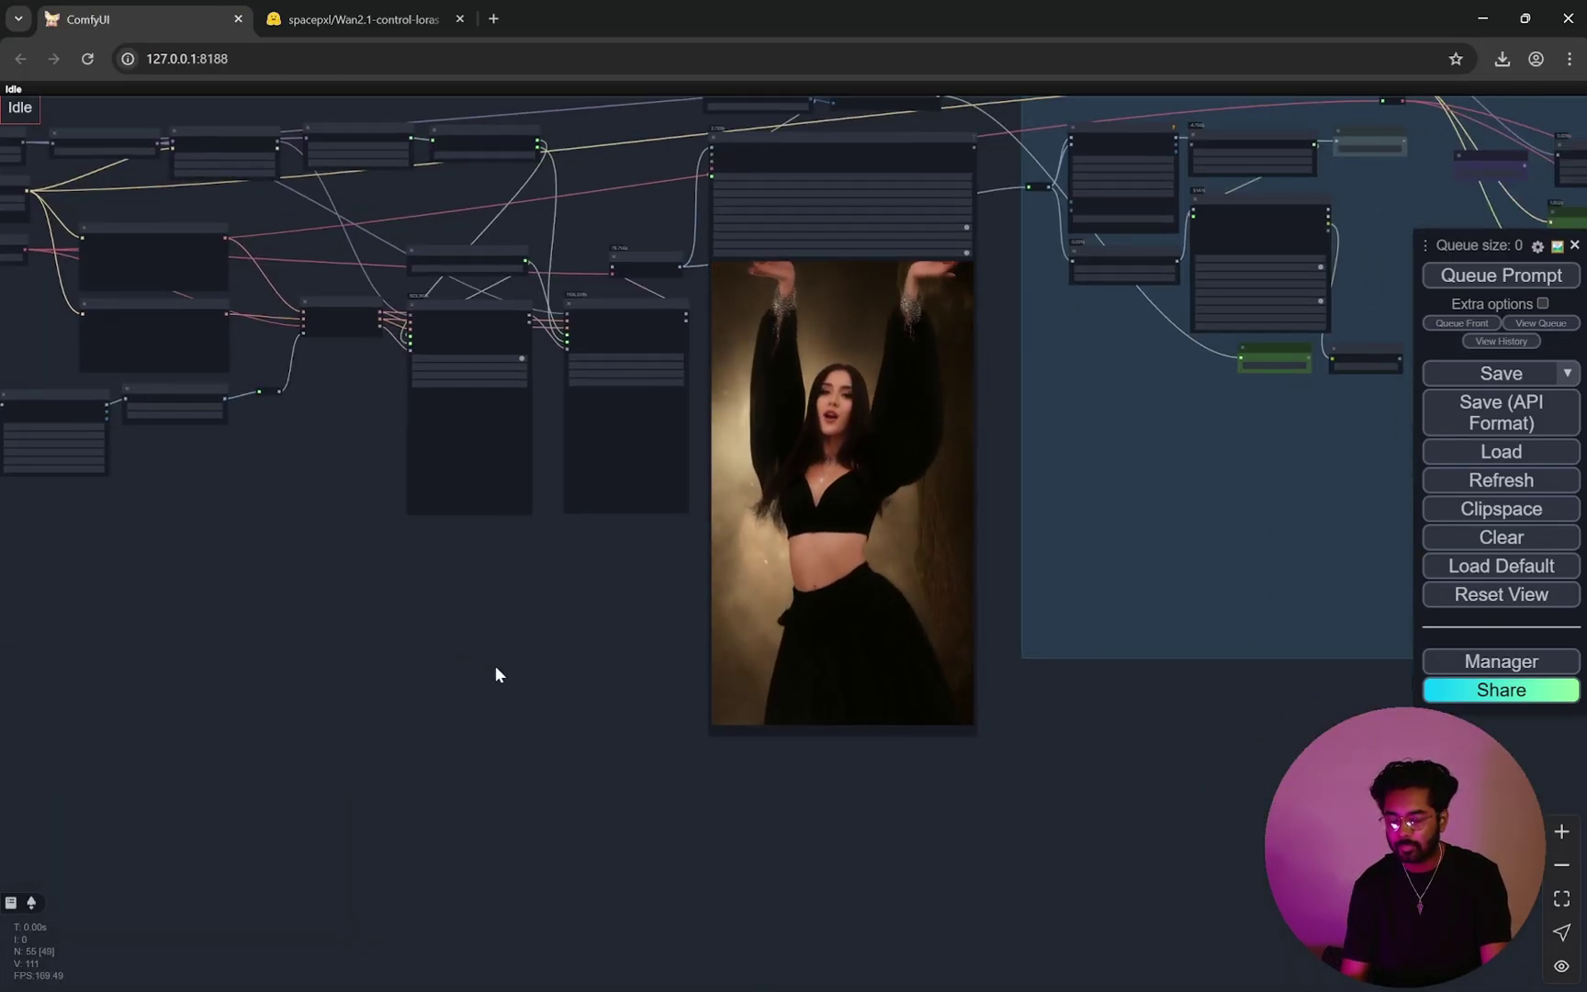
scroll(524, 674, "right", 2)
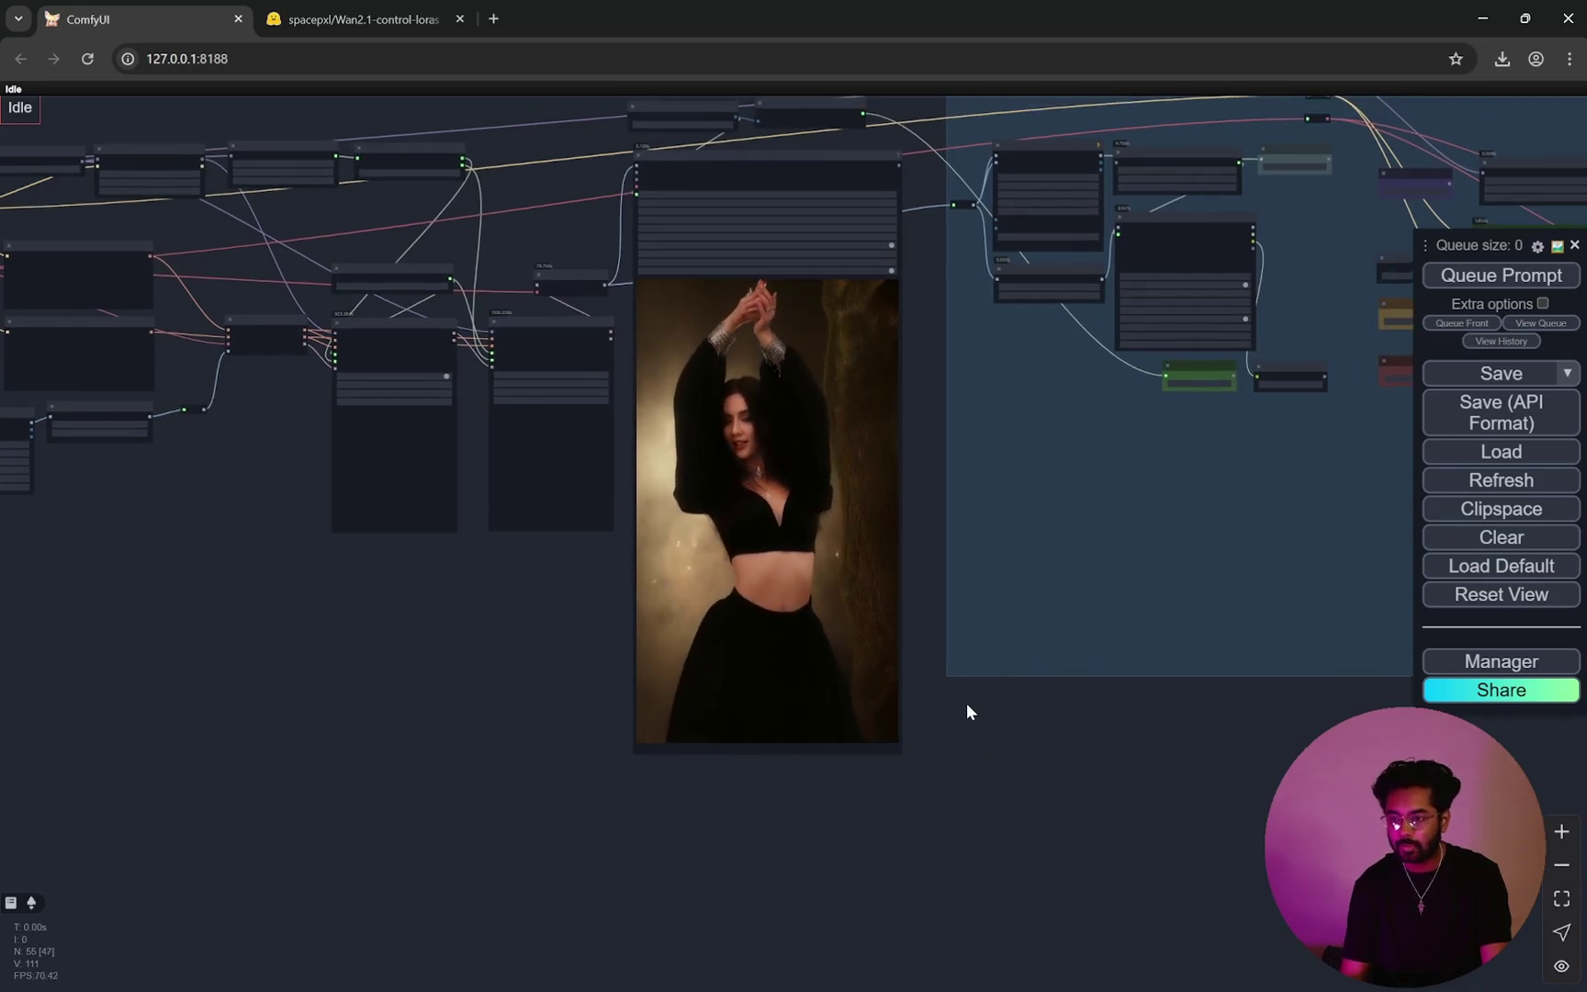
scroll(966, 702, "down", 3)
scroll(967, 702, "down", 2)
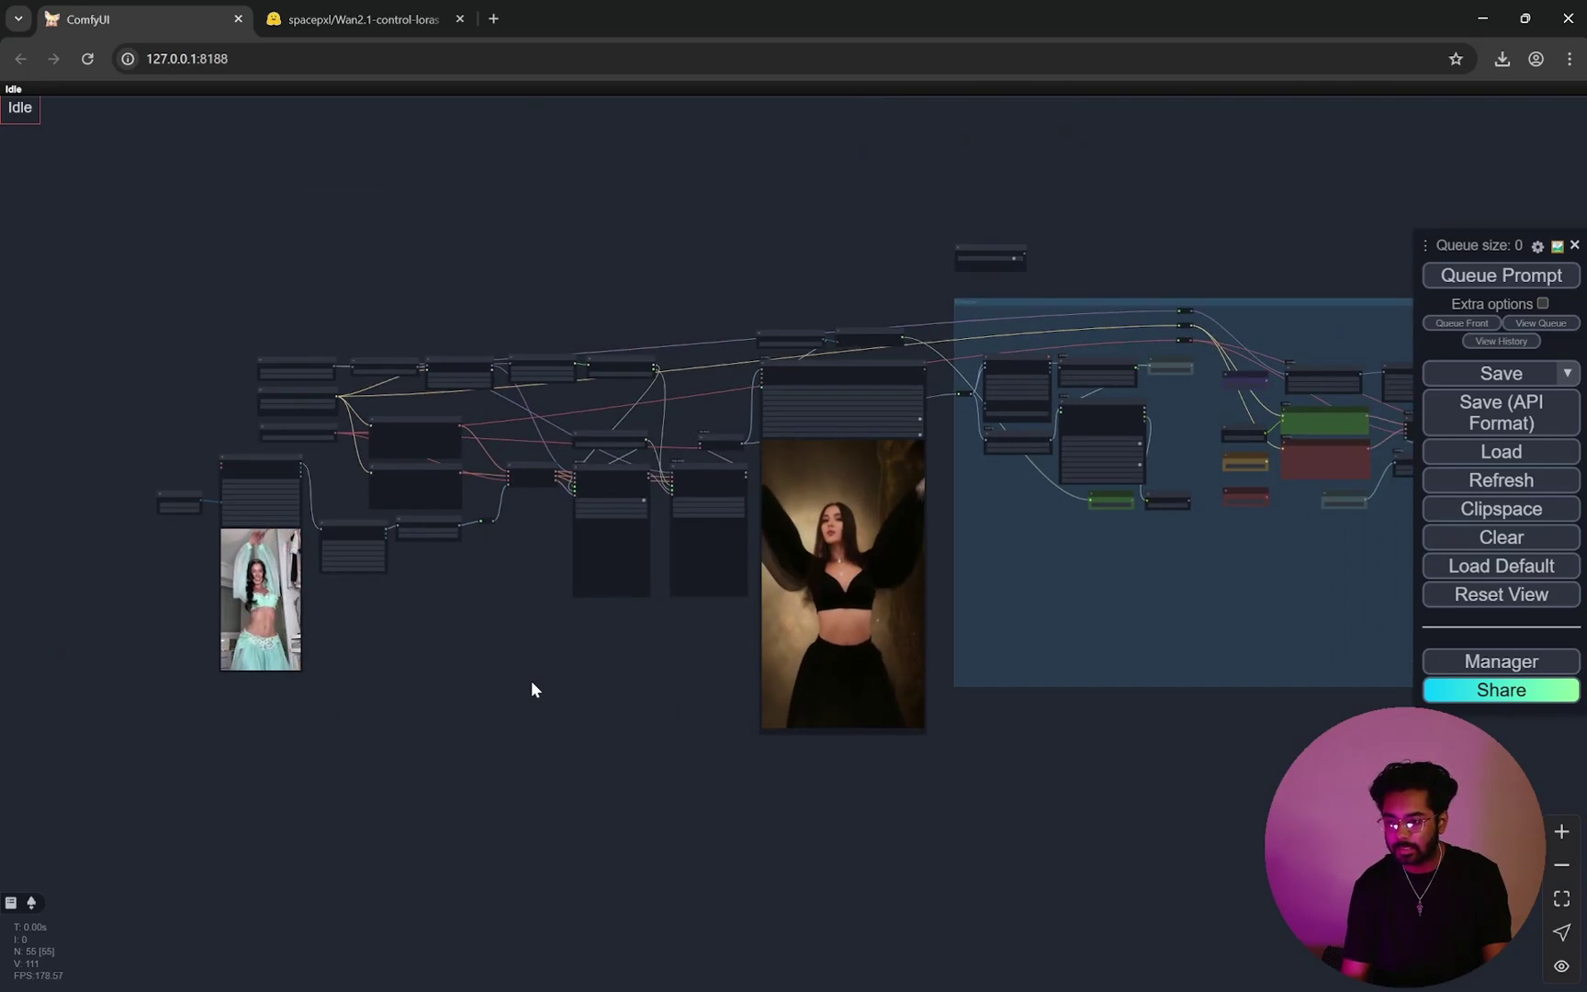
Step: Glance at the control-LoRA model page, then center ComfyUI's side-by-side output video previews
left_click(273, 21)
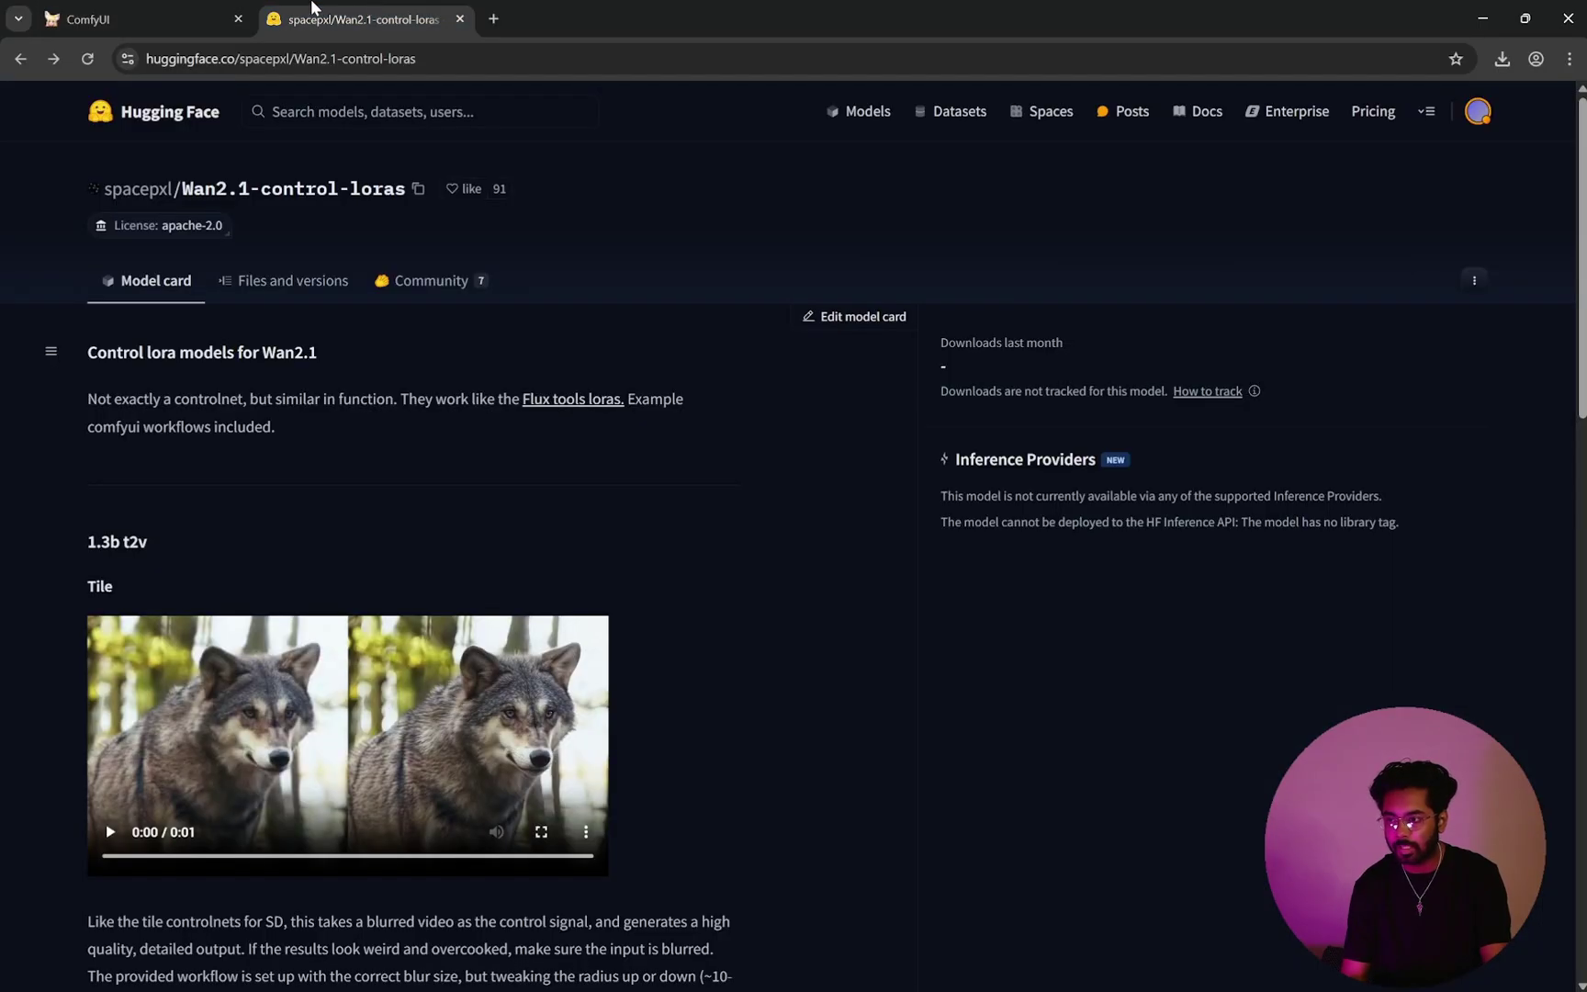
left_click(173, 28)
left_click_drag(1187, 787, 531, 748)
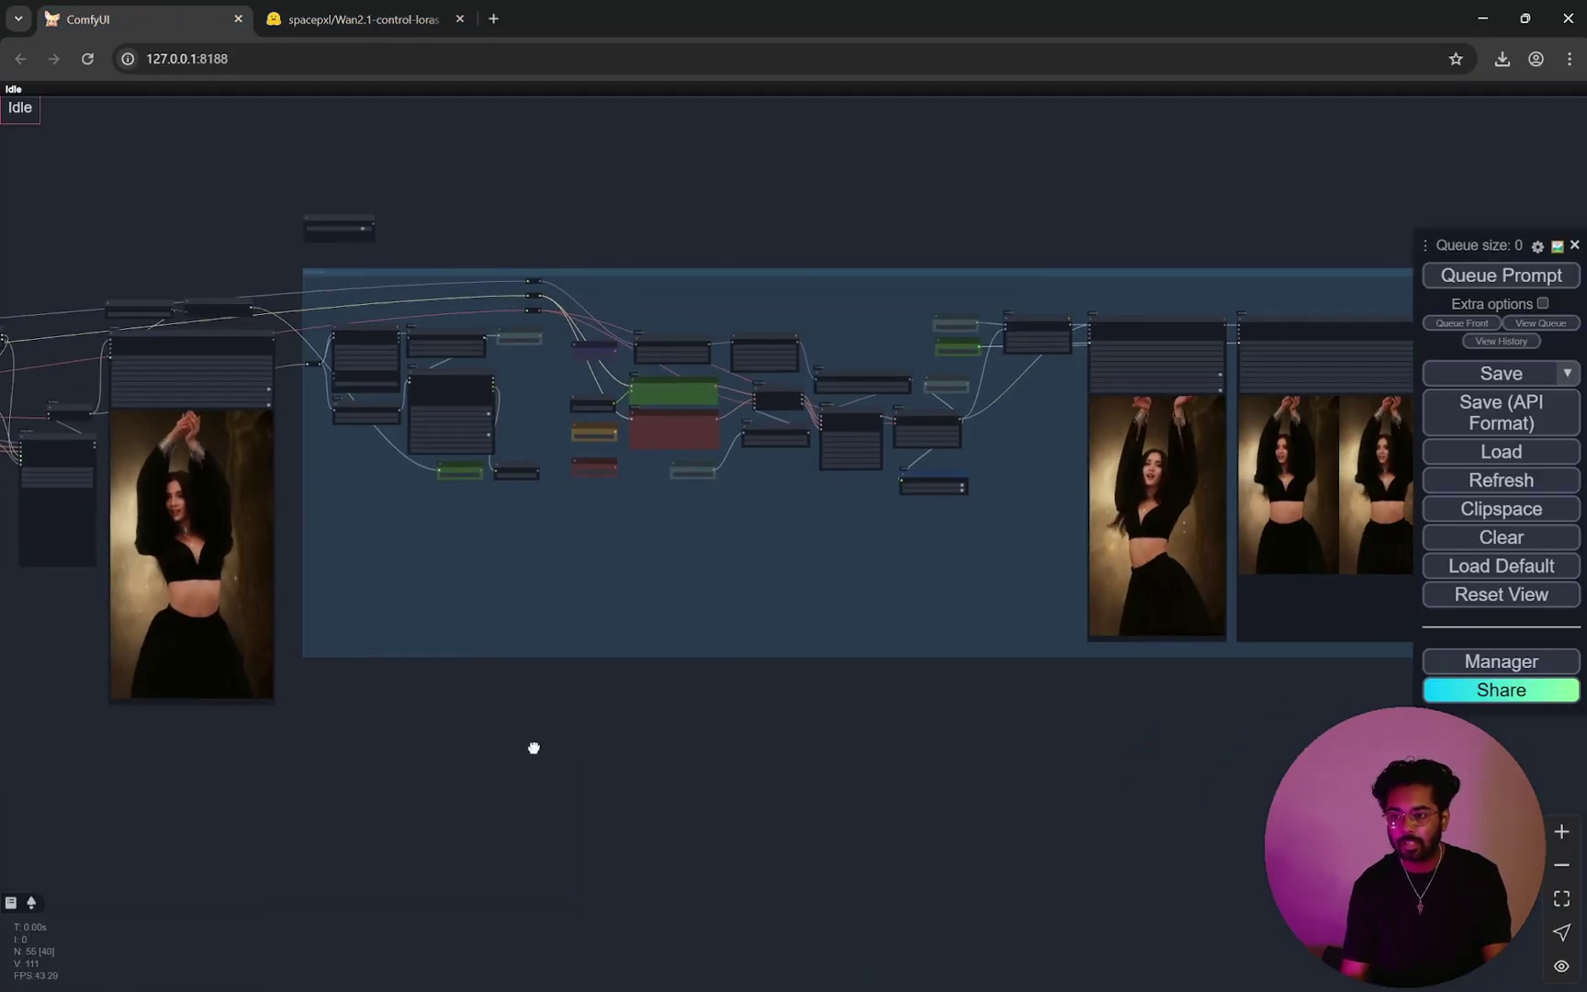
scroll(295, 183, "up", 12)
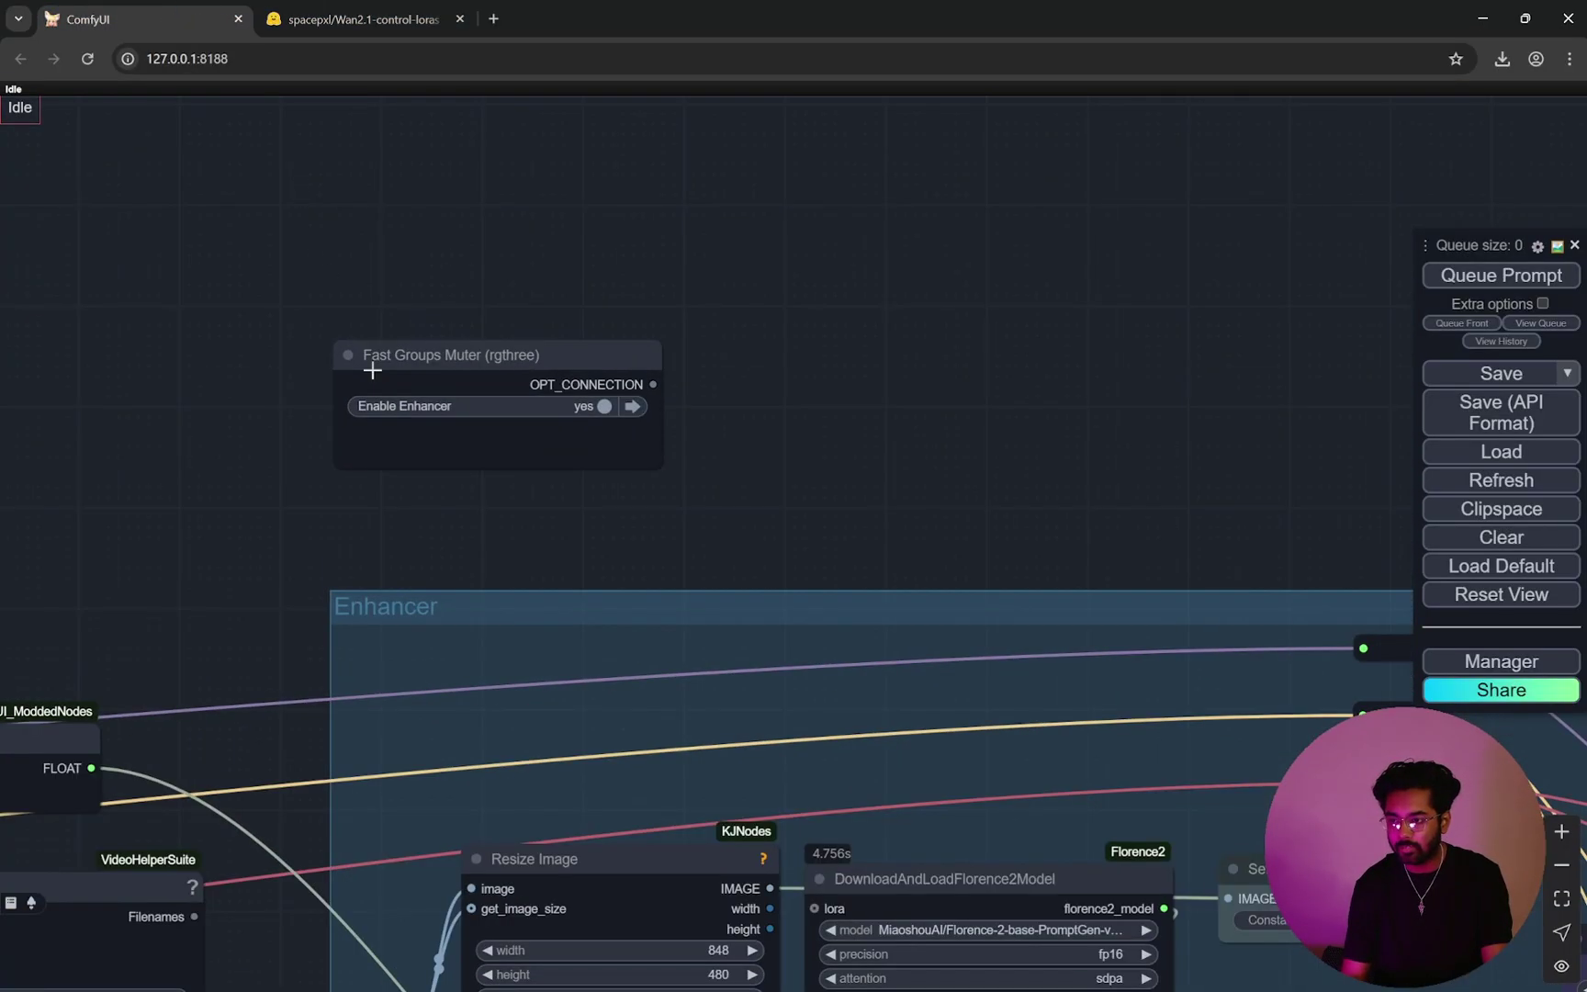
scroll(833, 310, "down", 9)
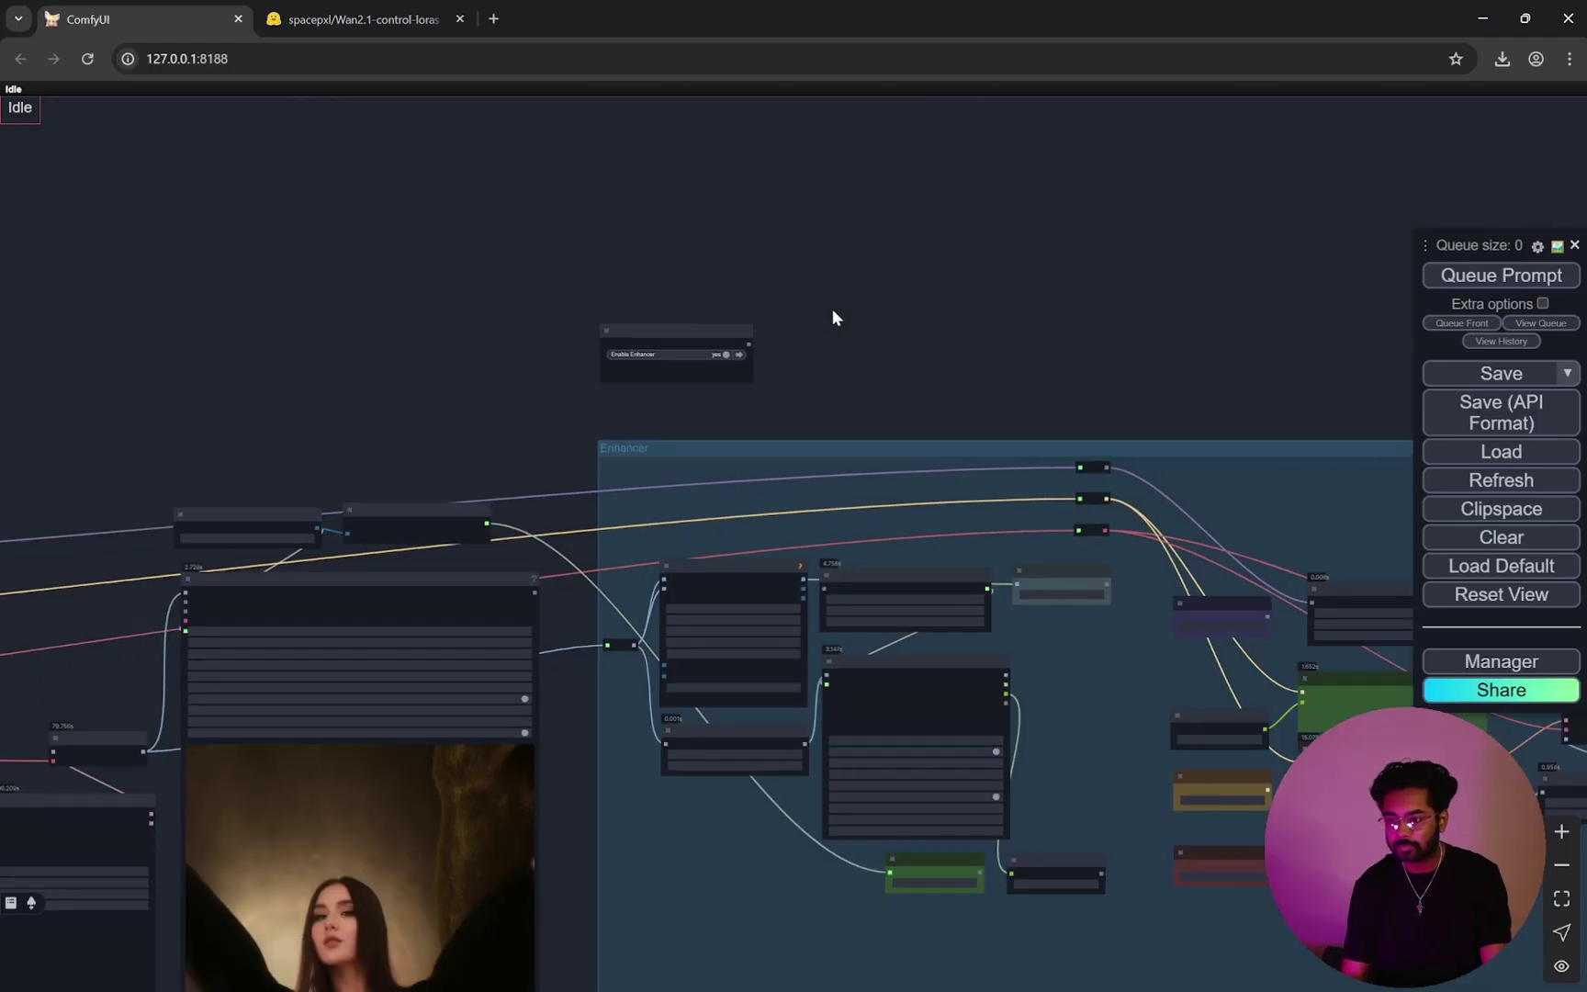
scroll(834, 356, "up", 5)
scroll(835, 357, "down", 8)
scroll(834, 361, "down", 6)
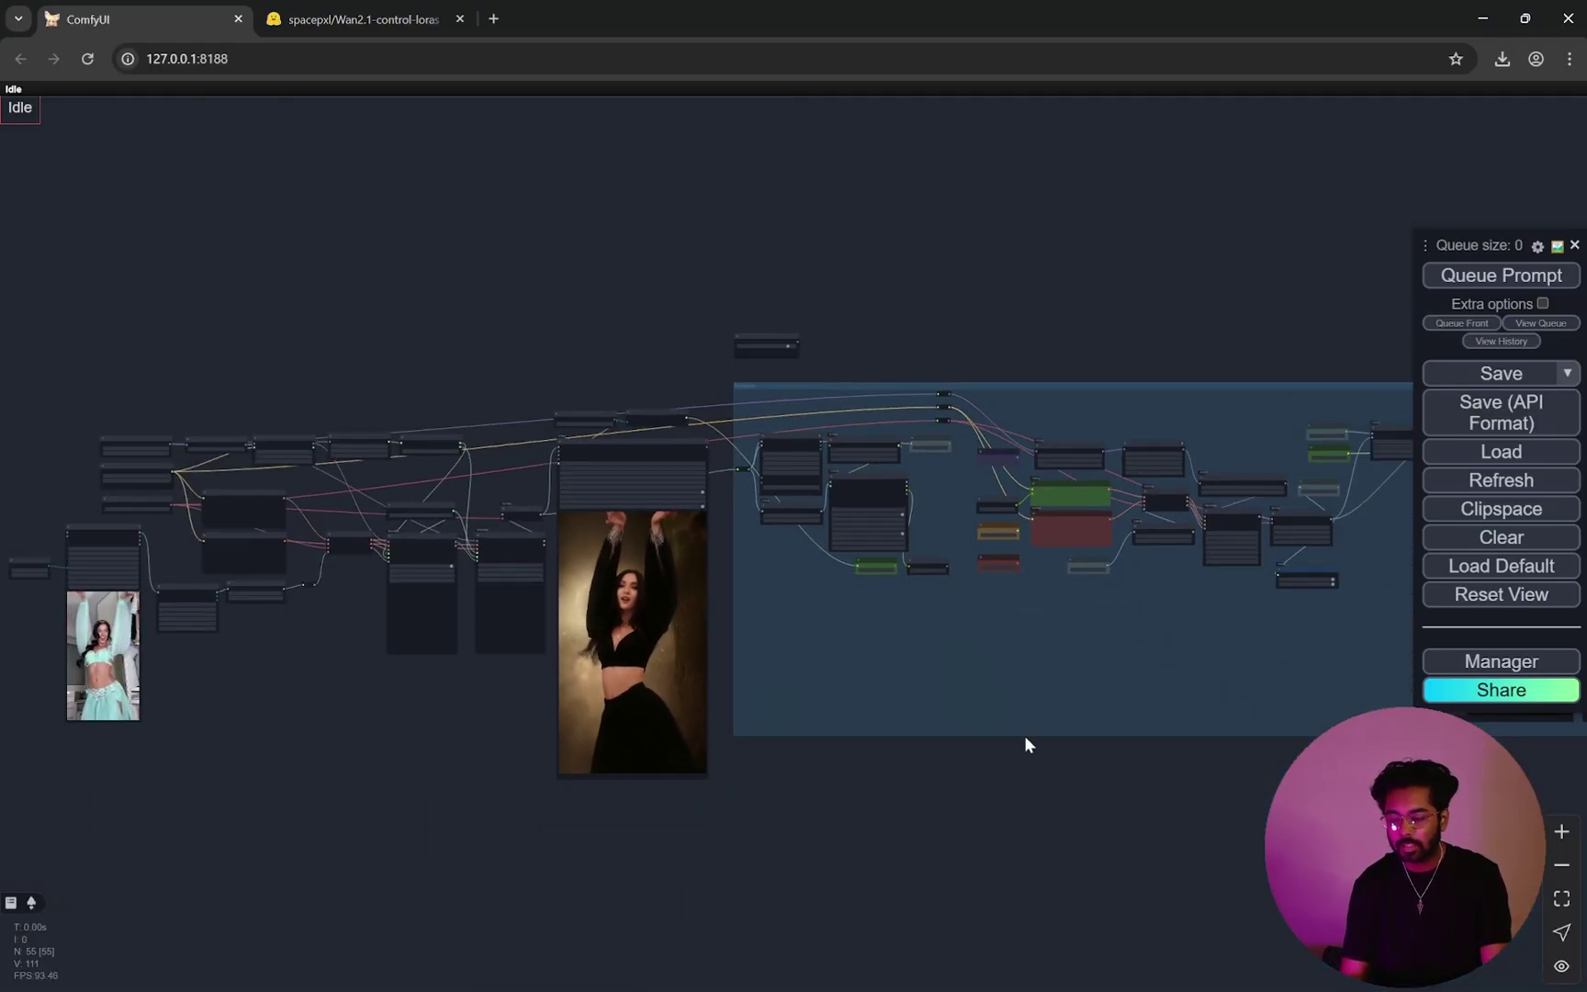
left_click_drag(1041, 752, 317, 753)
scroll(1089, 698, "up", 5)
scroll(954, 698, "up", 6)
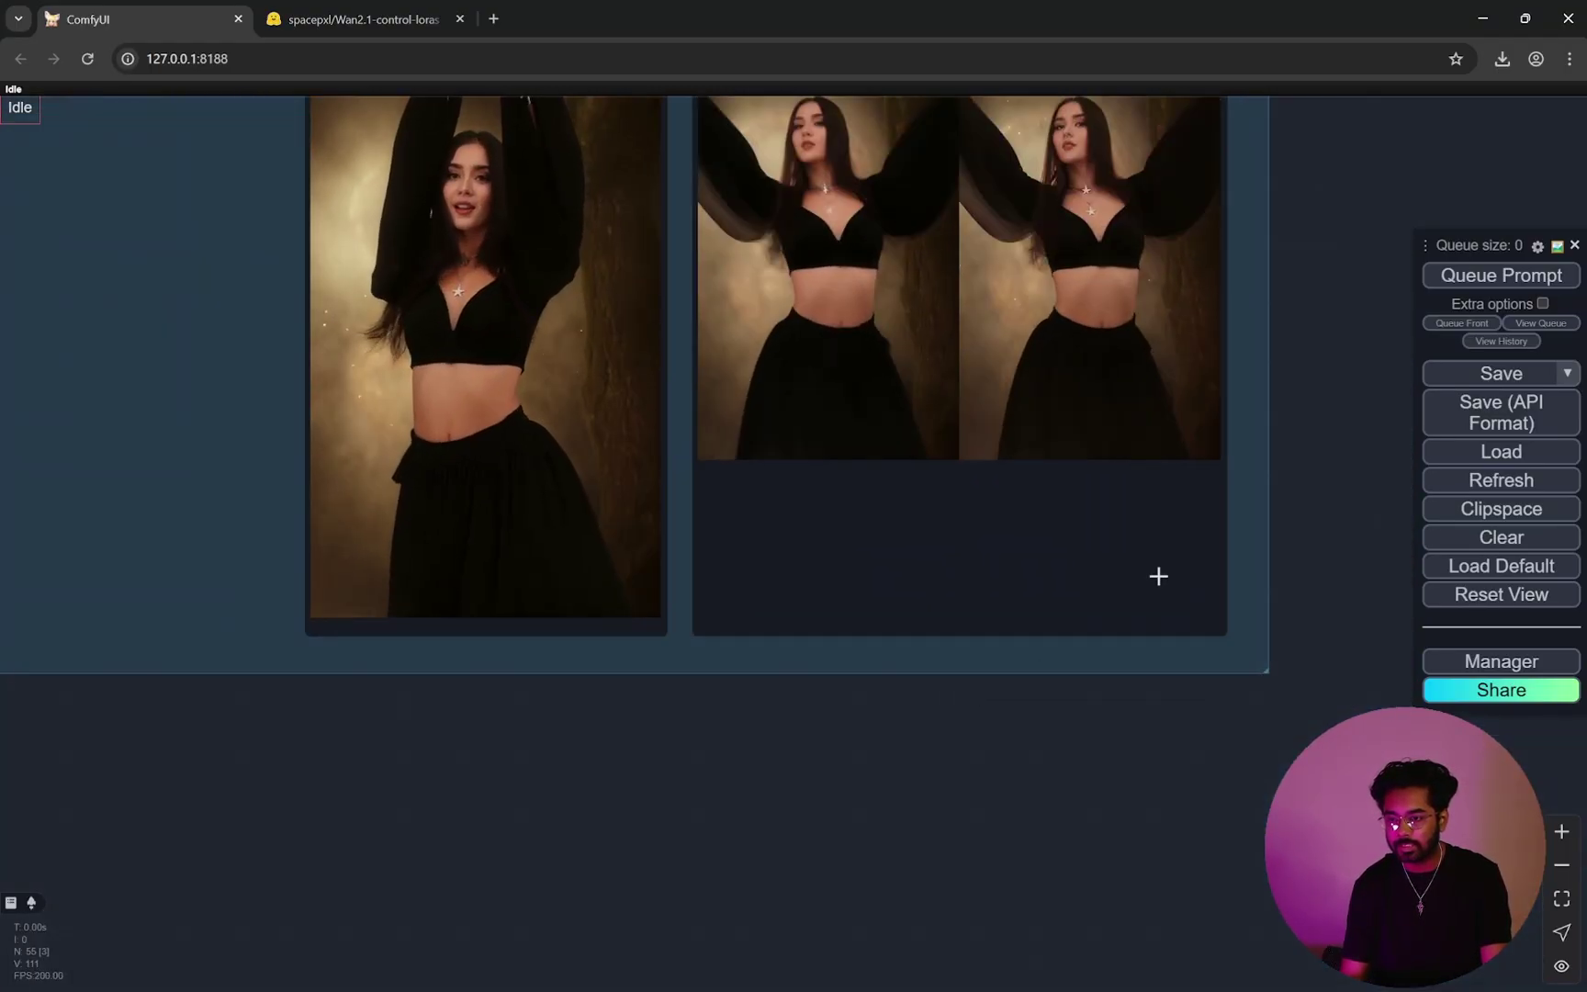
left_click_drag(1319, 227, 1310, 429)
scroll(1308, 436, "up", 7)
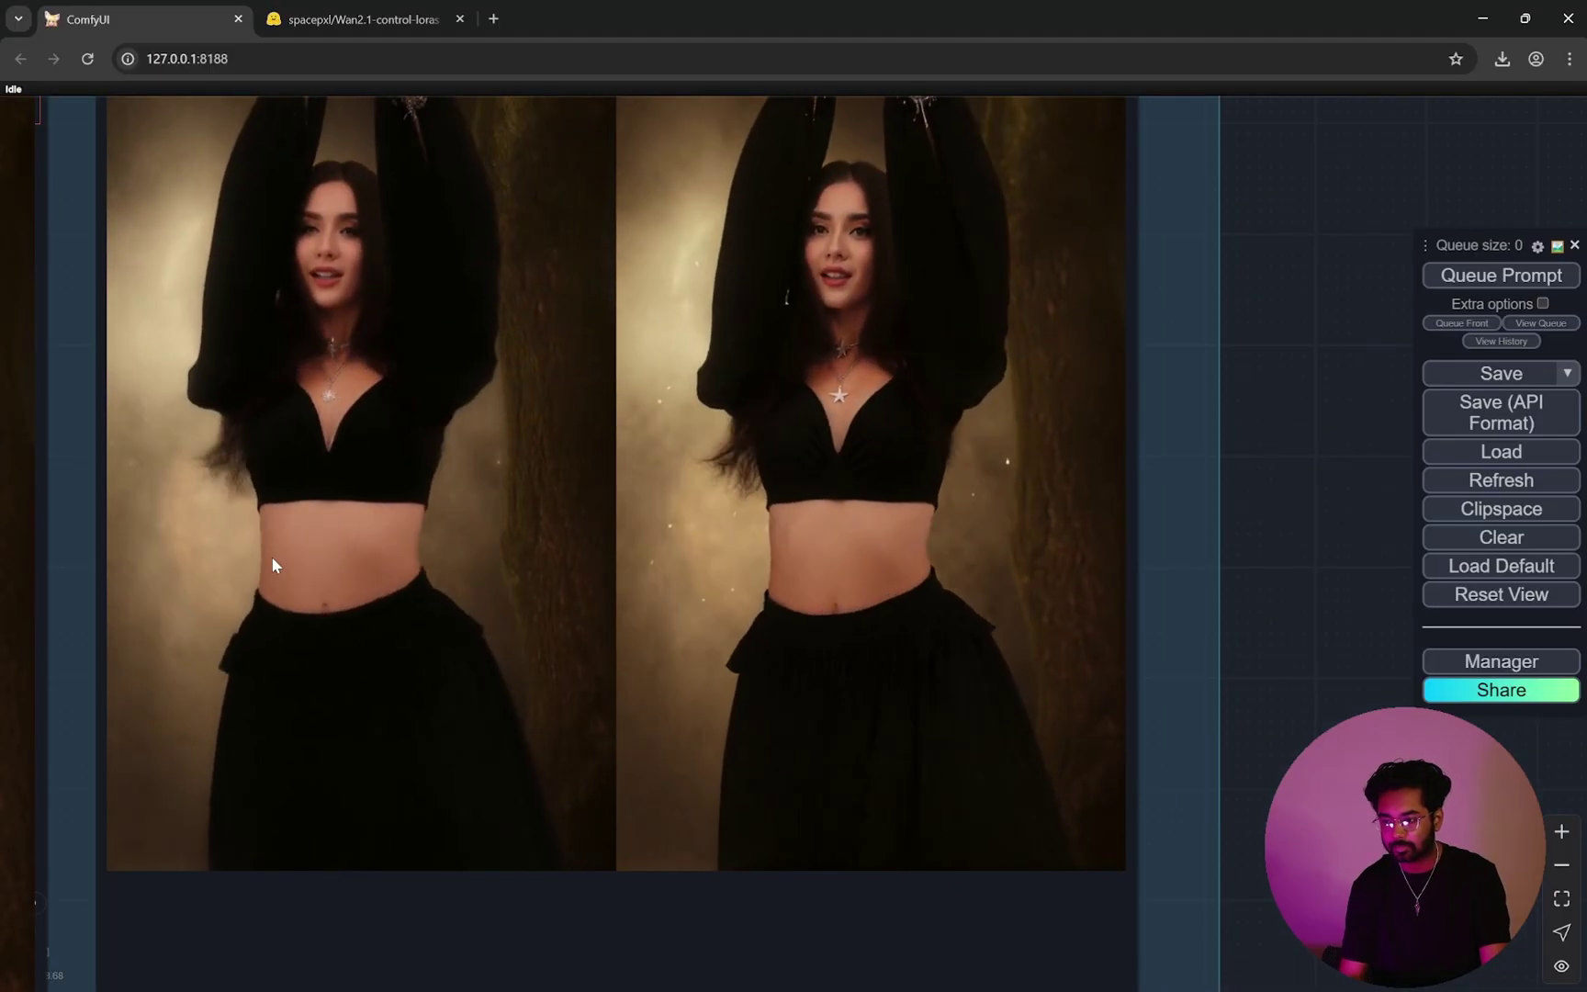
left_click_drag(1079, 375, 1096, 525)
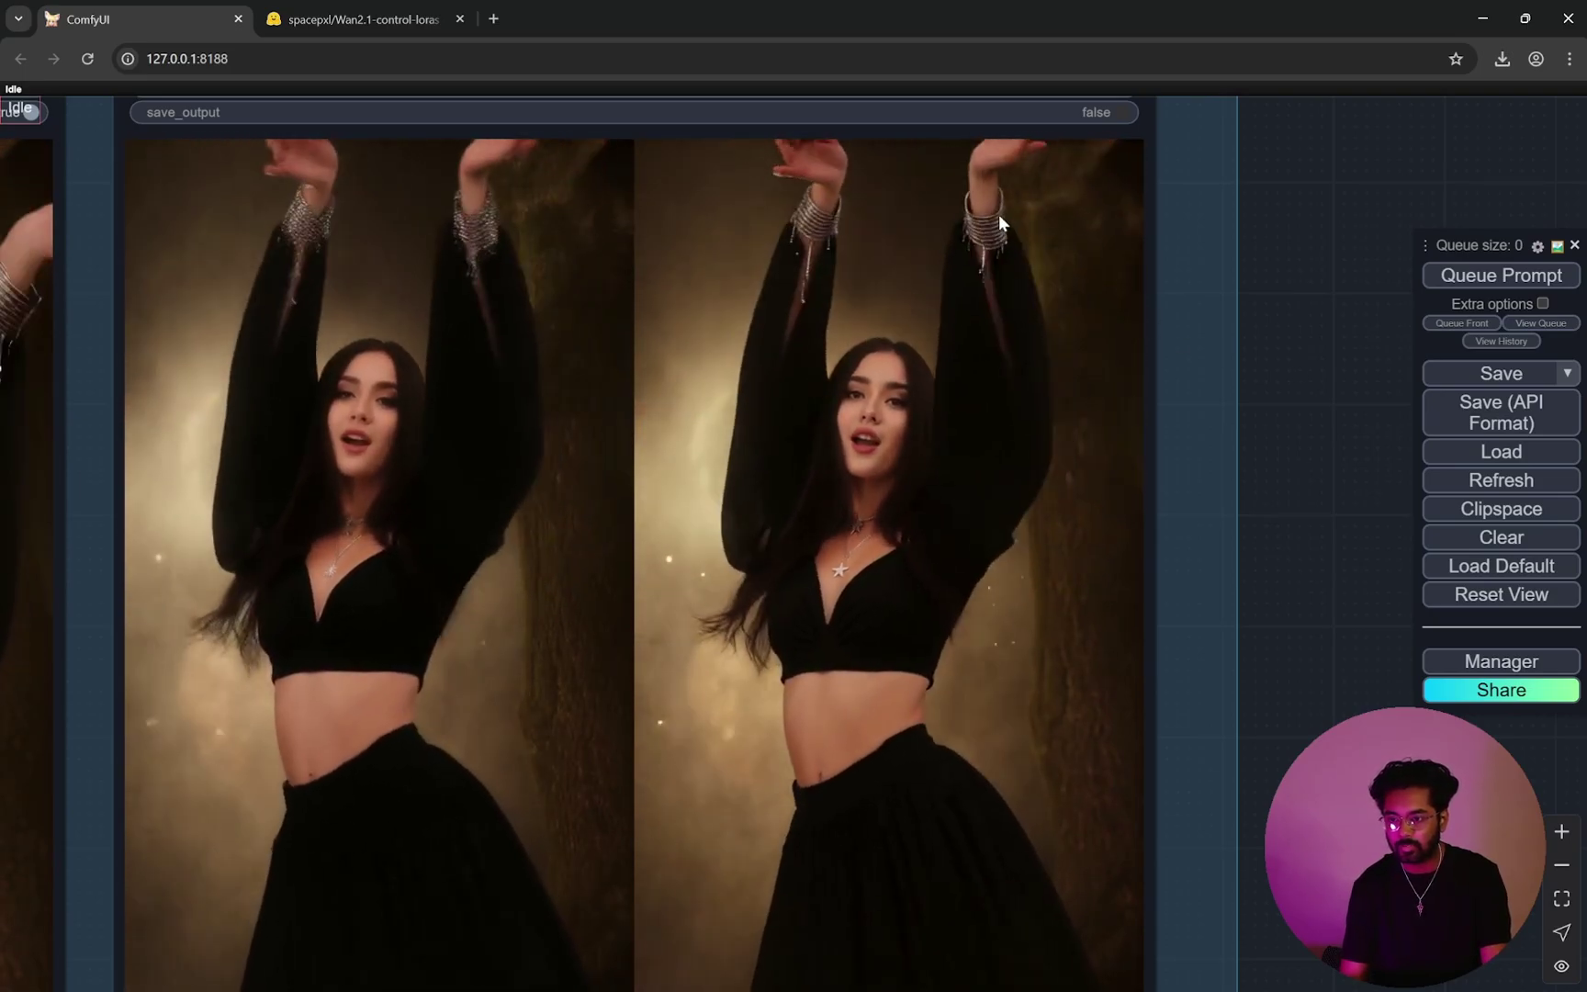
scroll(1356, 429, "down", 8)
scroll(1359, 437, "down", 8)
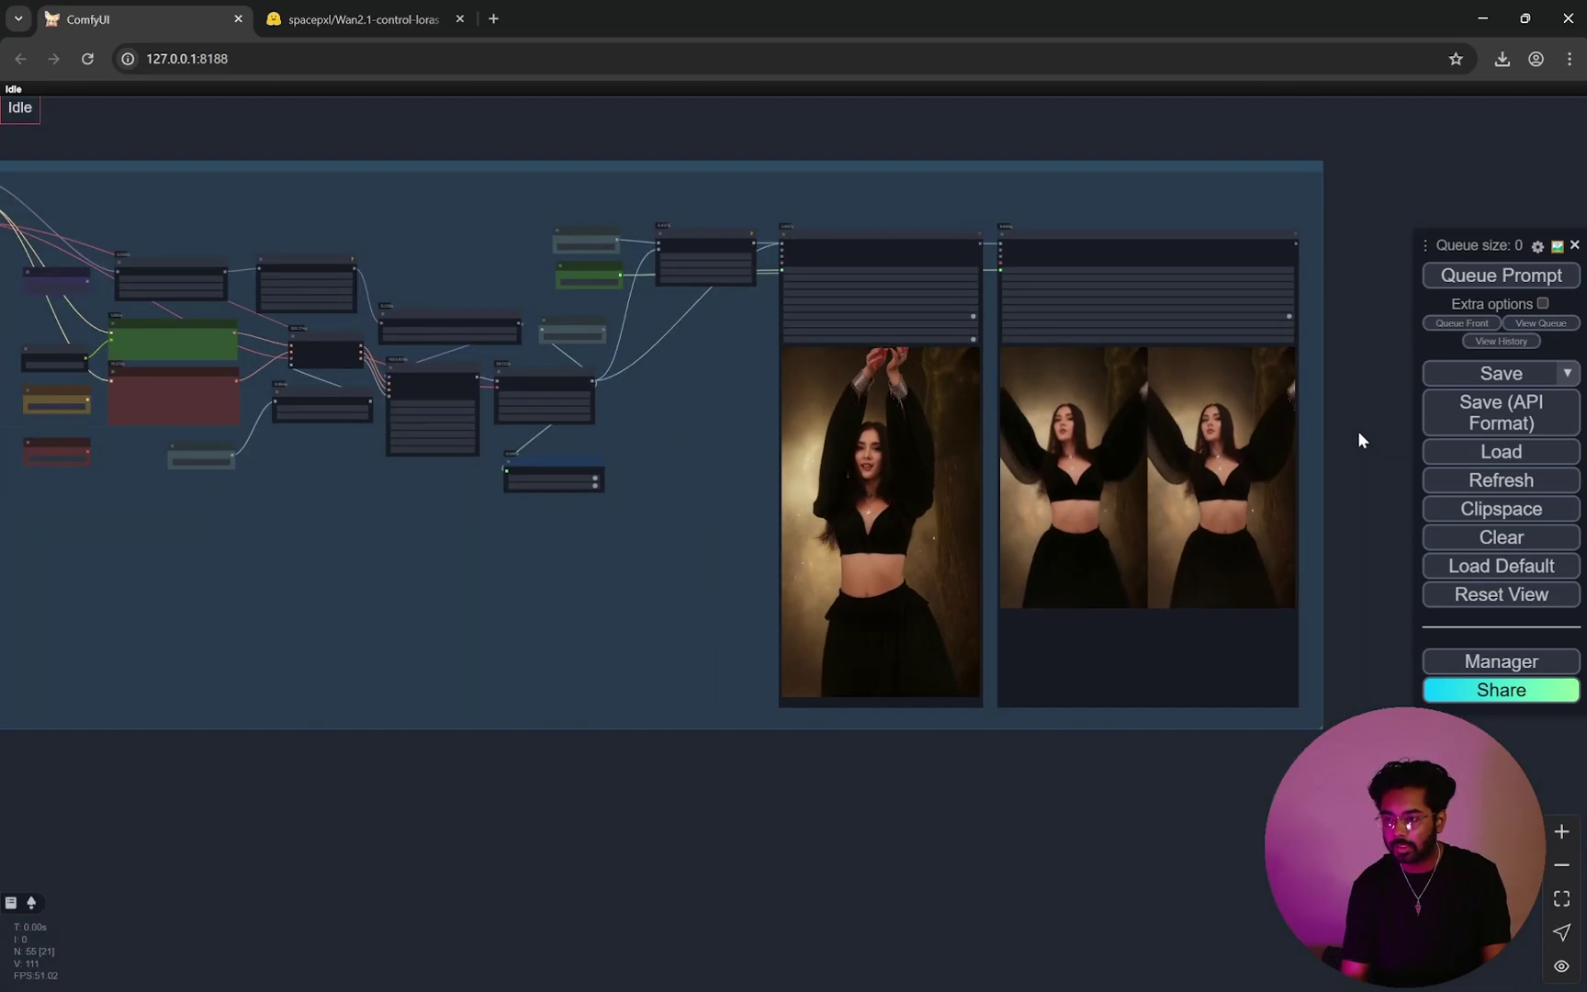
left_click_drag(636, 706, 1164, 722)
scroll(735, 698, "up", 3)
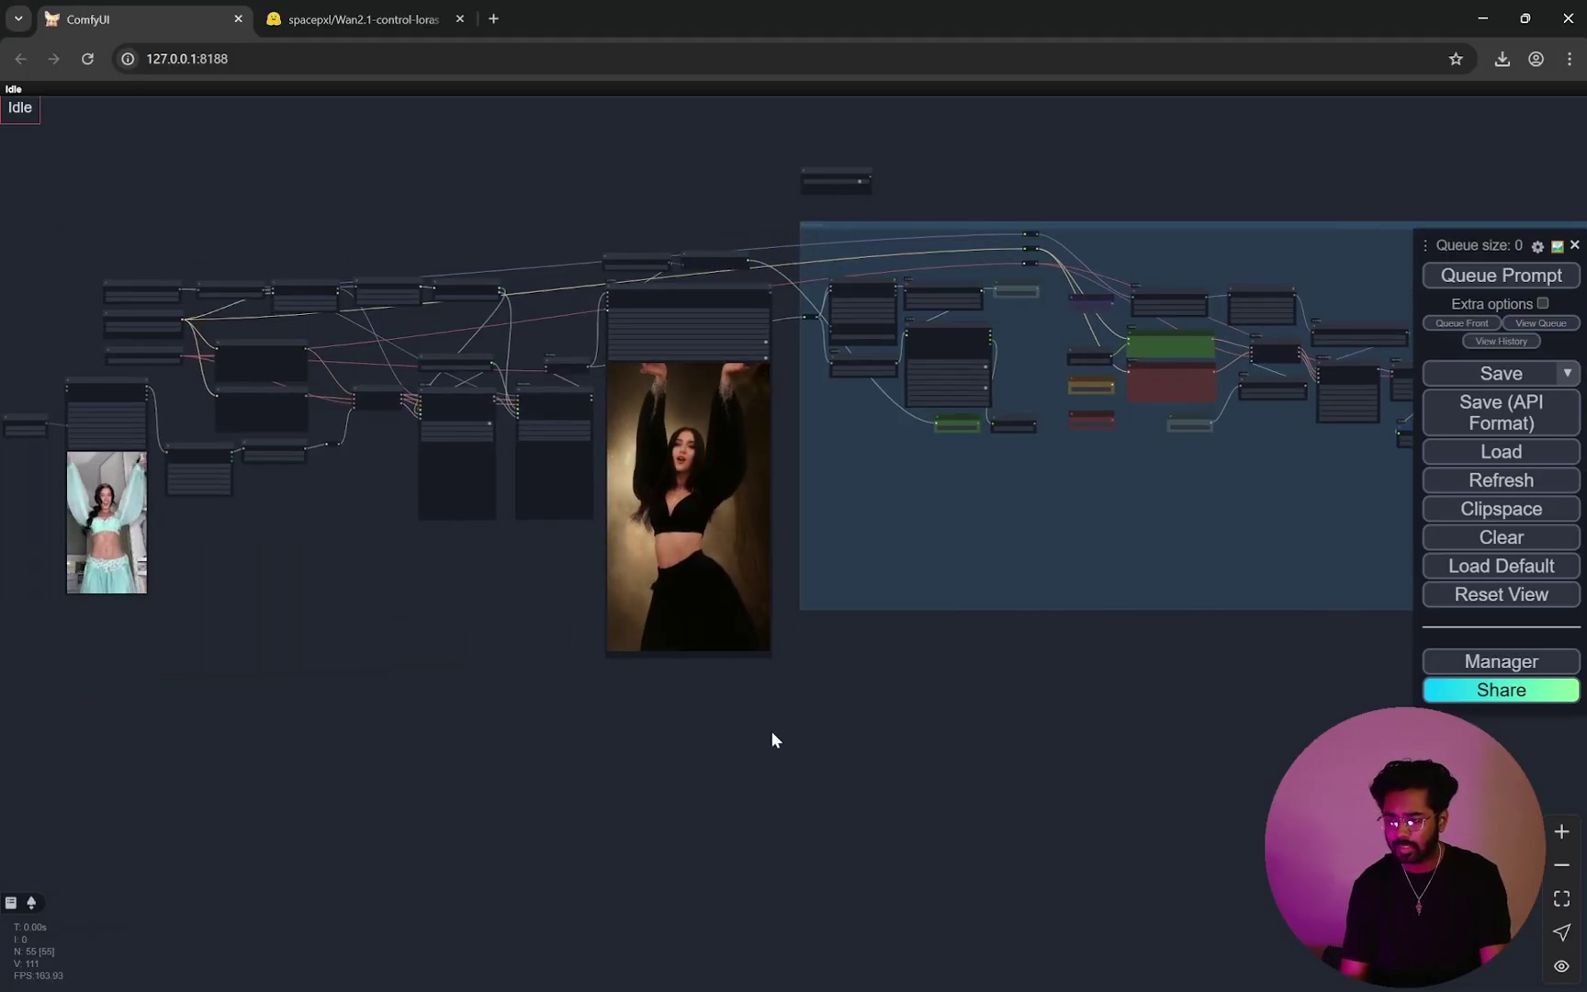
Step: On the Wan2.1-control-loras model card, list its files: the 1.3b and assets folders
left_click(358, 17)
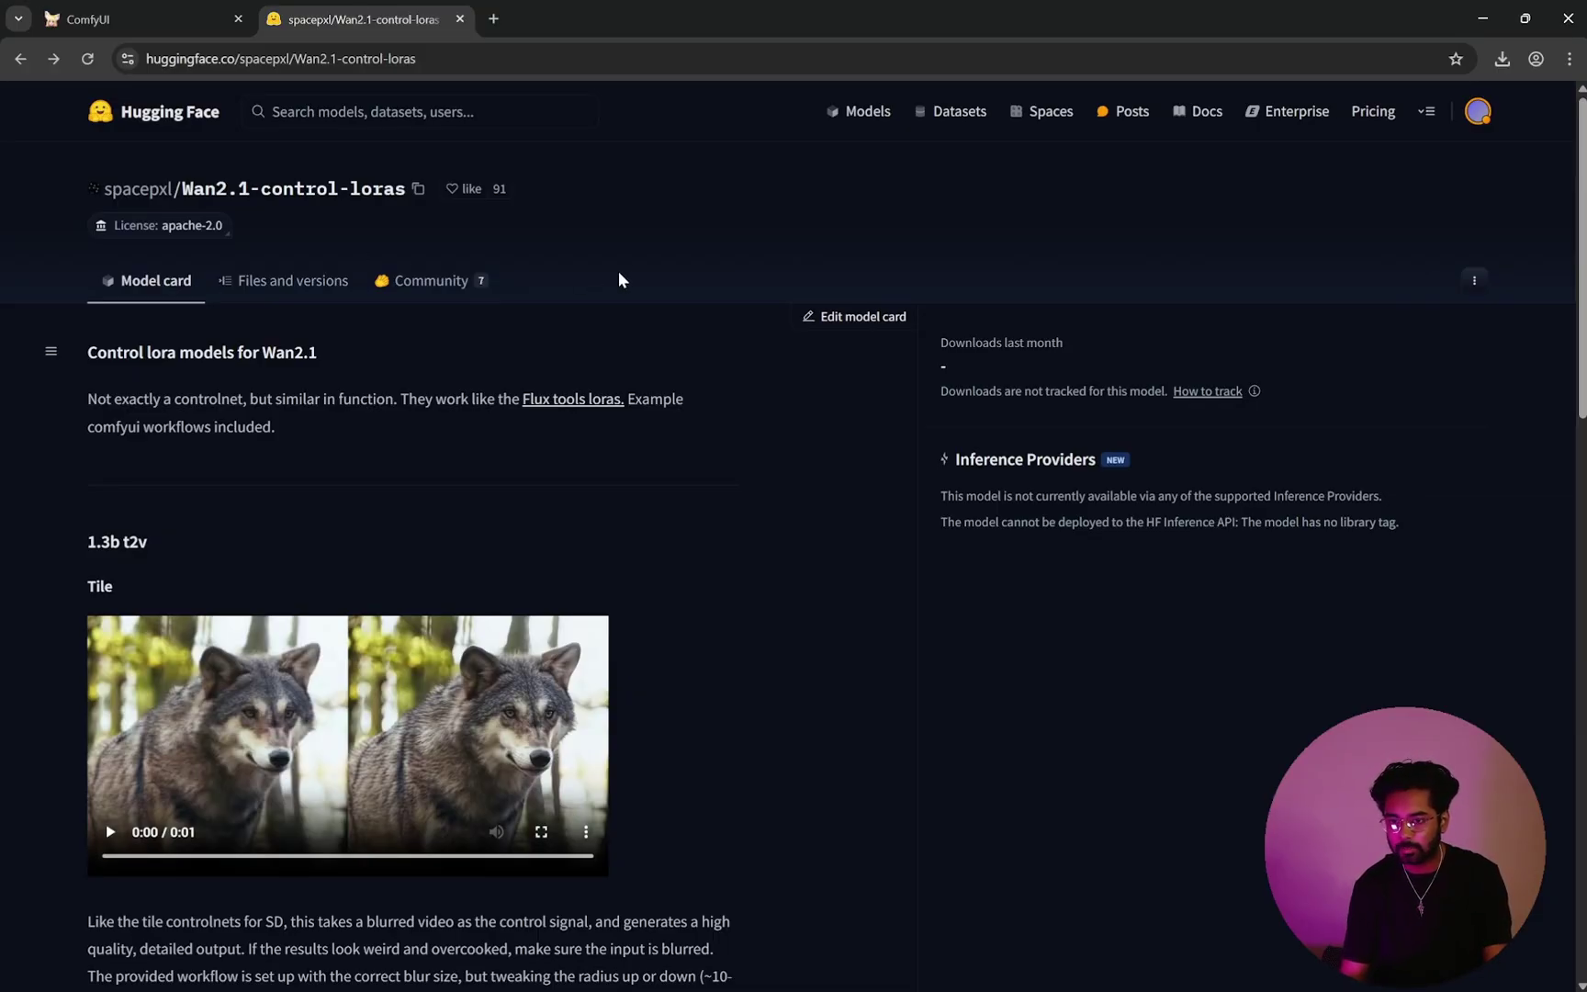
scroll(705, 363, "down", 4)
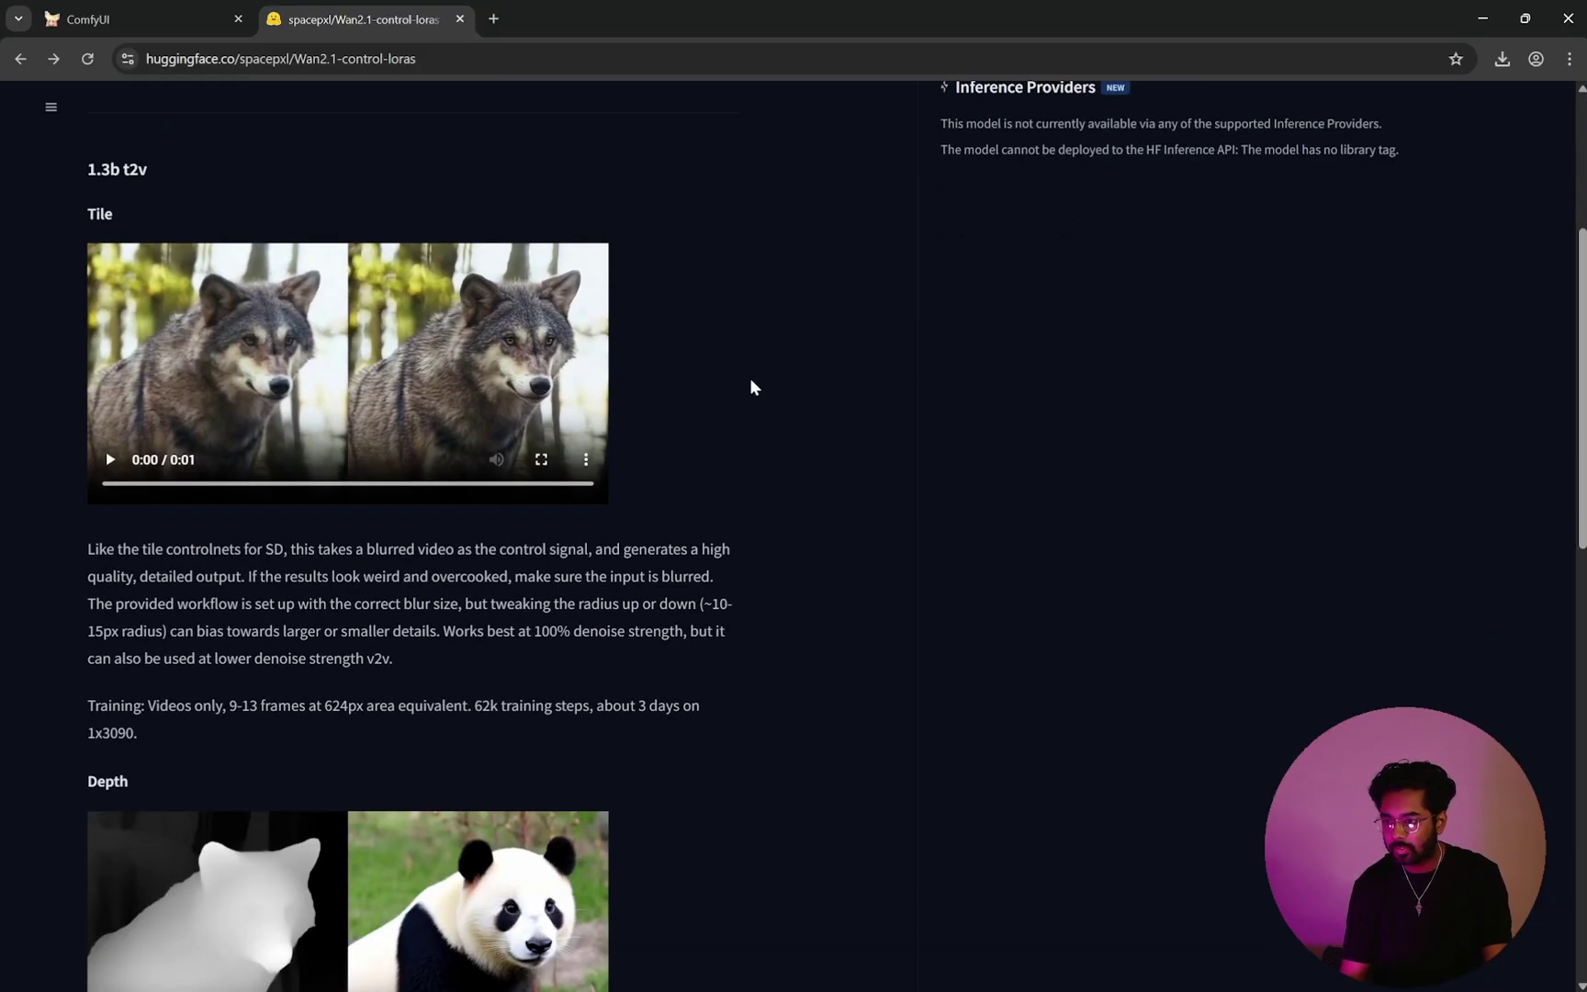
scroll(751, 387, "up", 4)
left_click(280, 281)
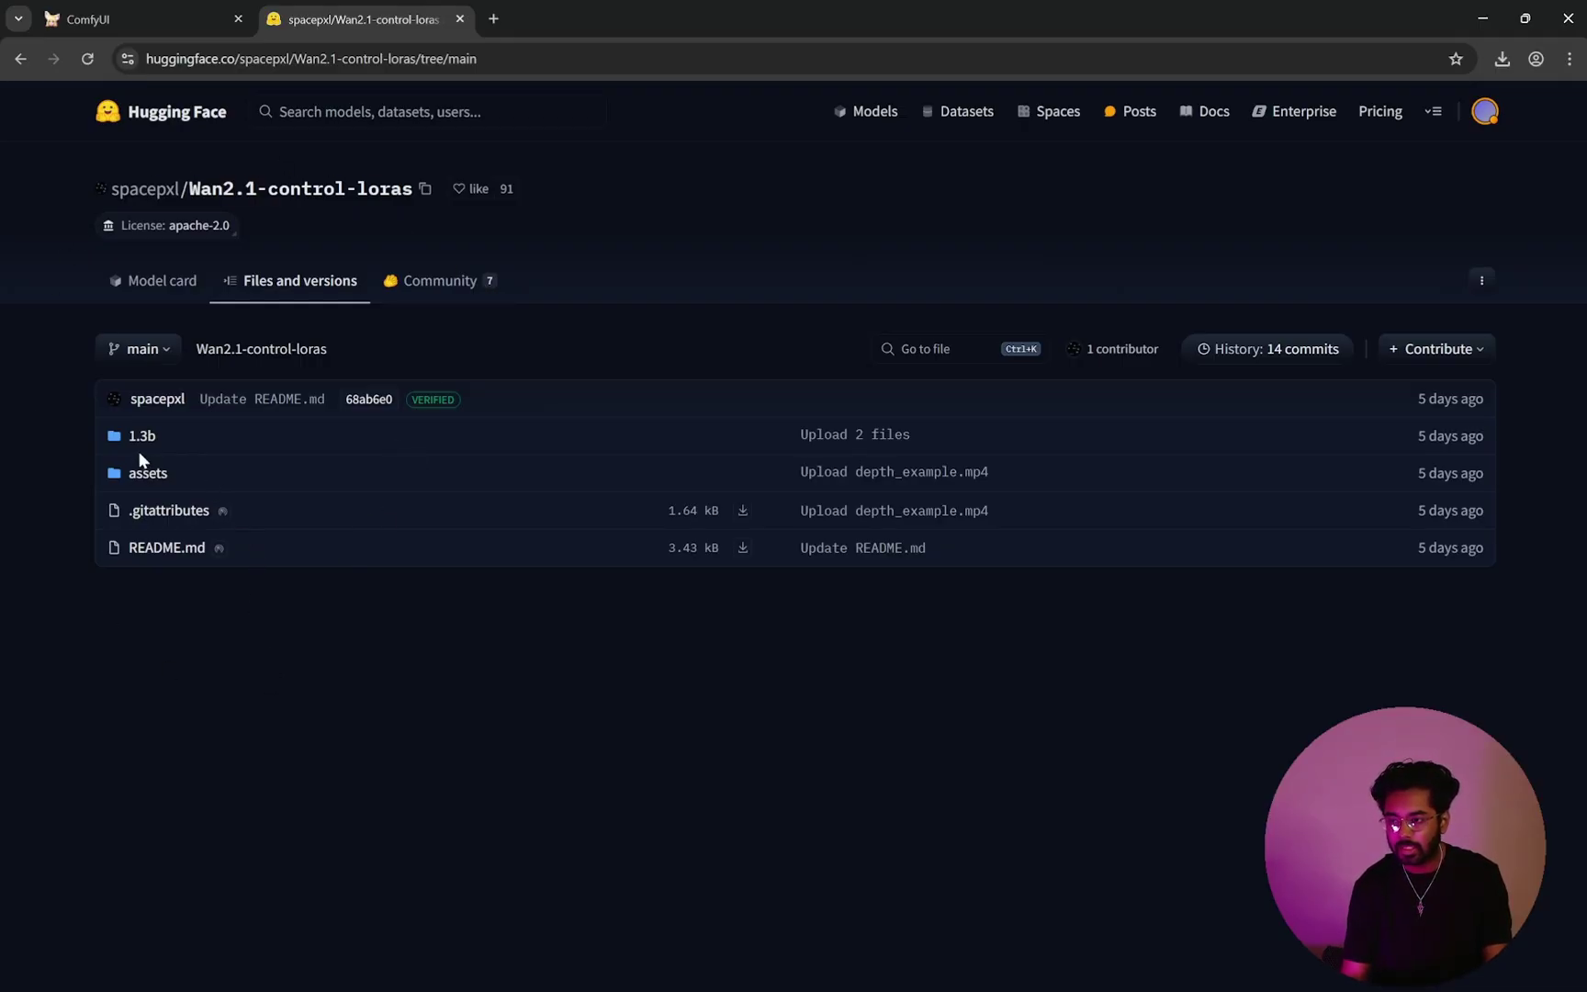
Step: Back in ComfyUI, zoom and pan from the source dance clip to the restyled output previews
left_click(145, 9)
scroll(385, 290, "up", 5)
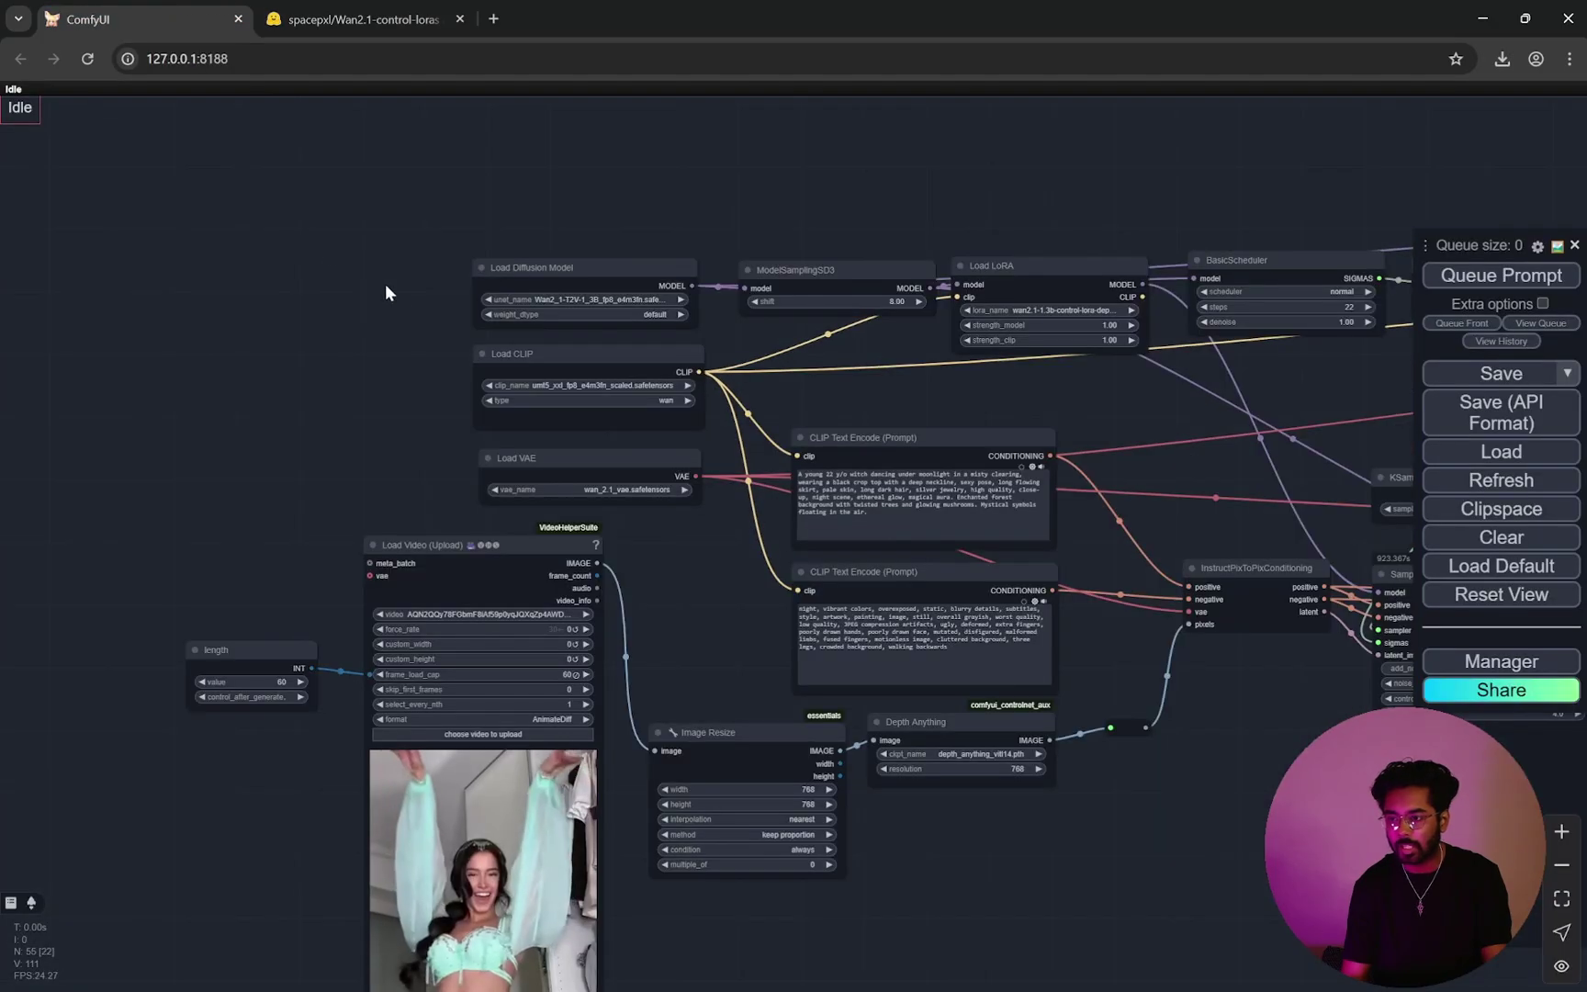
scroll(436, 306, "up", 5)
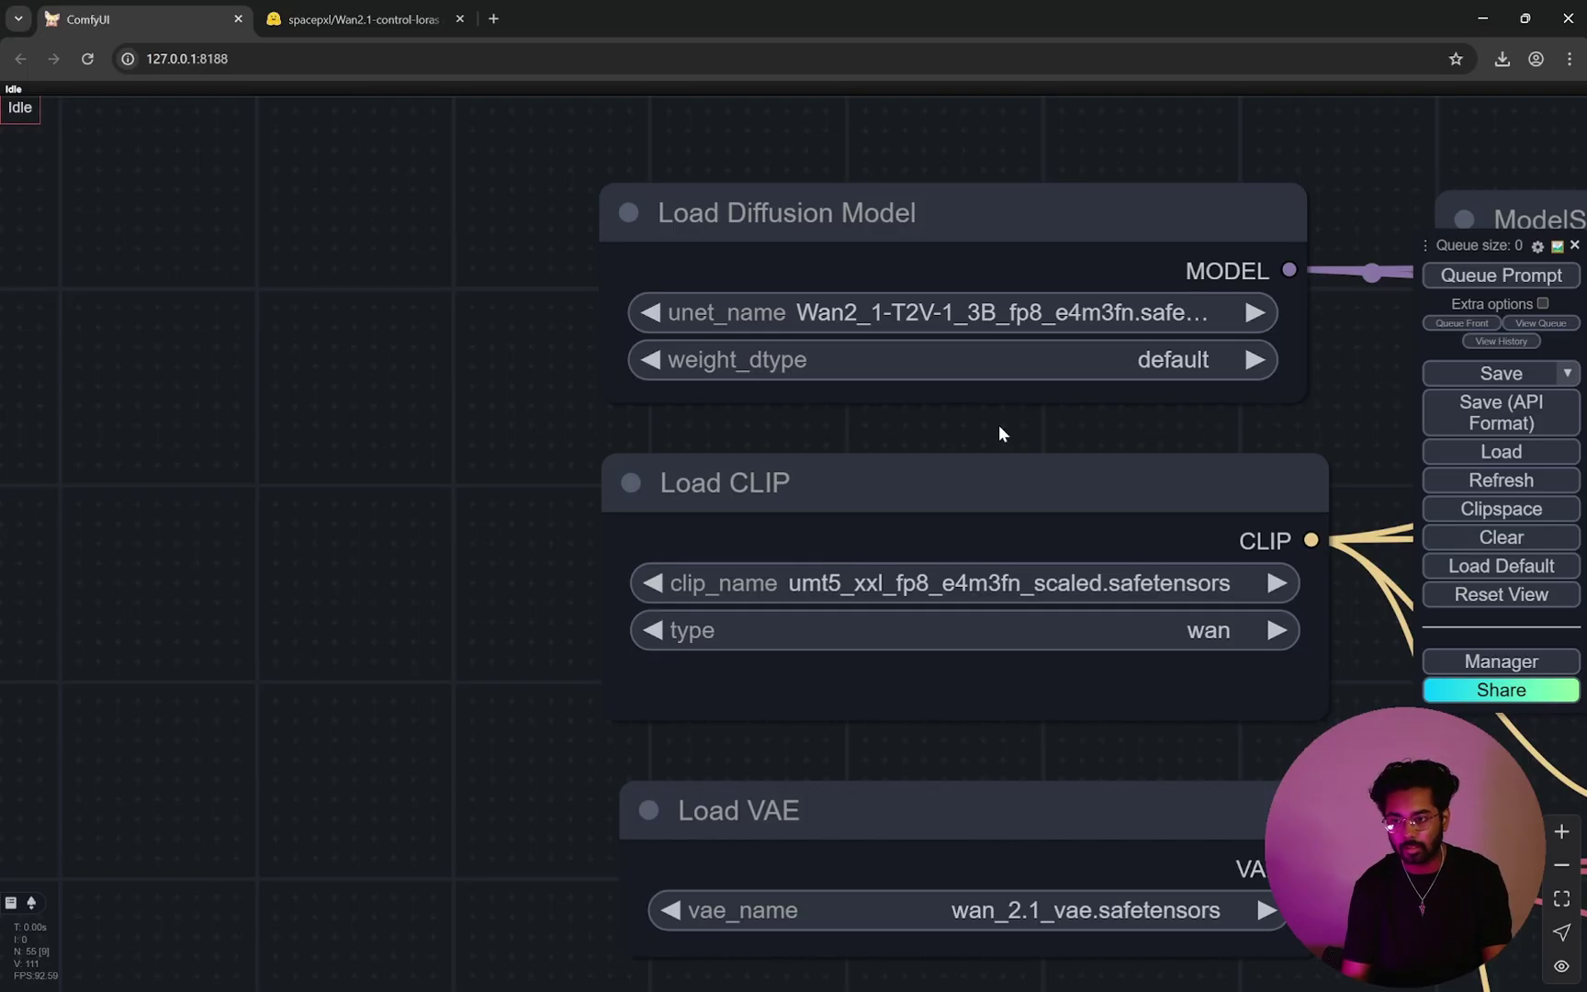
scroll(359, 424, "down", 10)
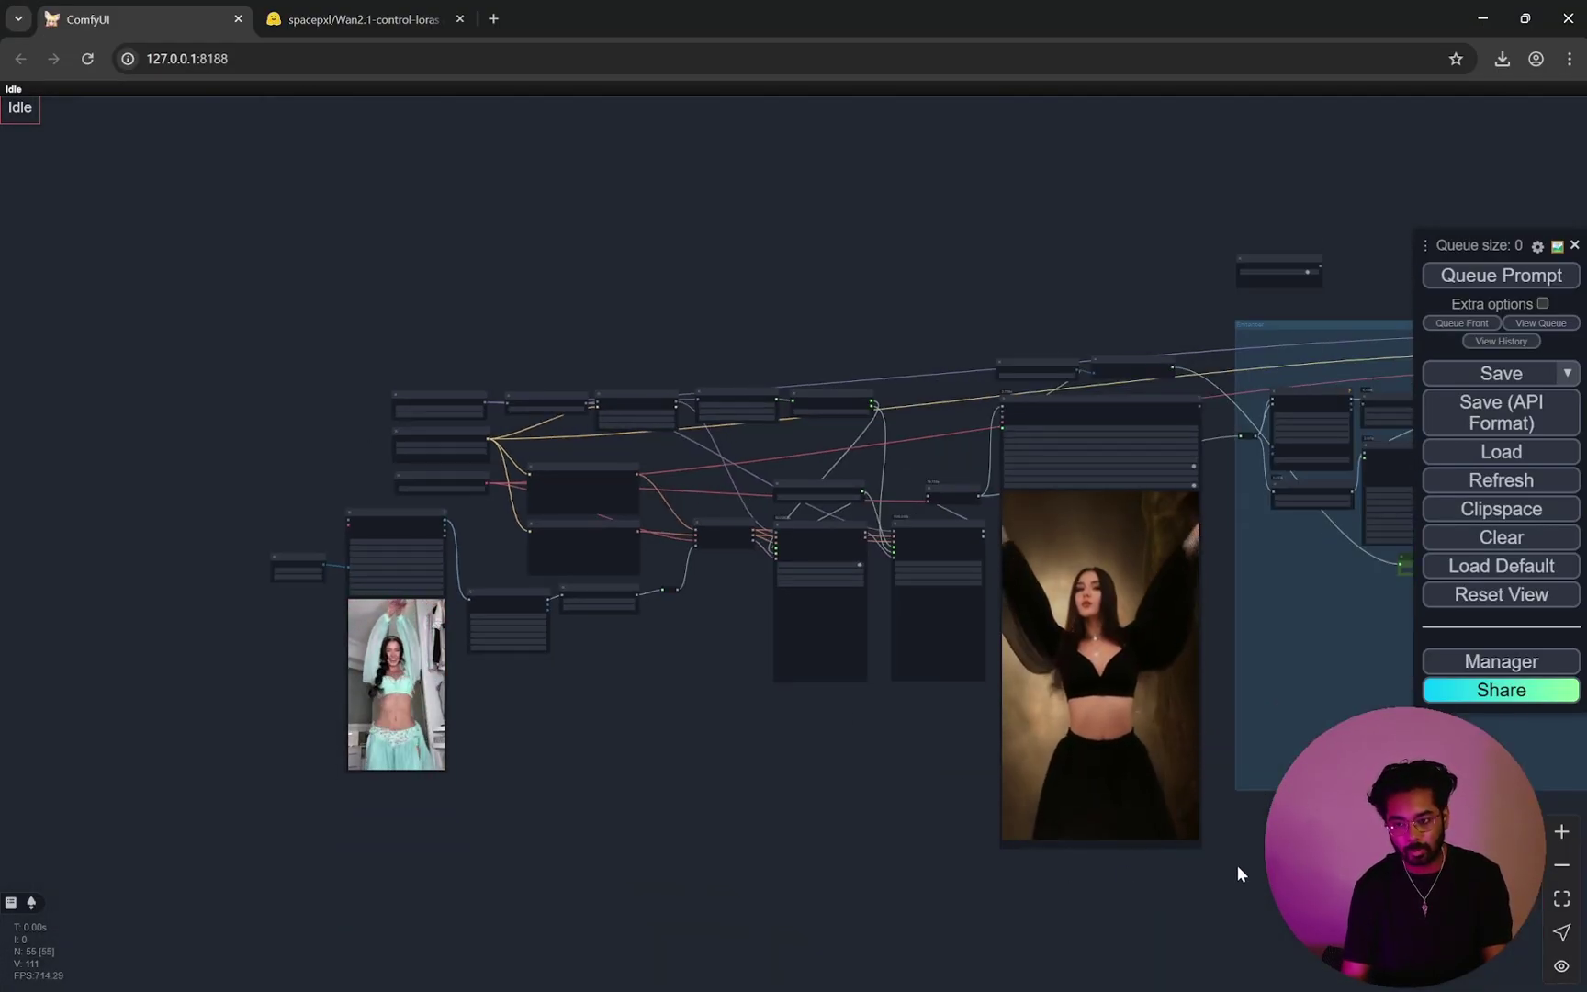
scroll(1238, 865, "up", 2)
left_click_drag(1285, 844, 793, 749)
scroll(794, 747, "down", 7)
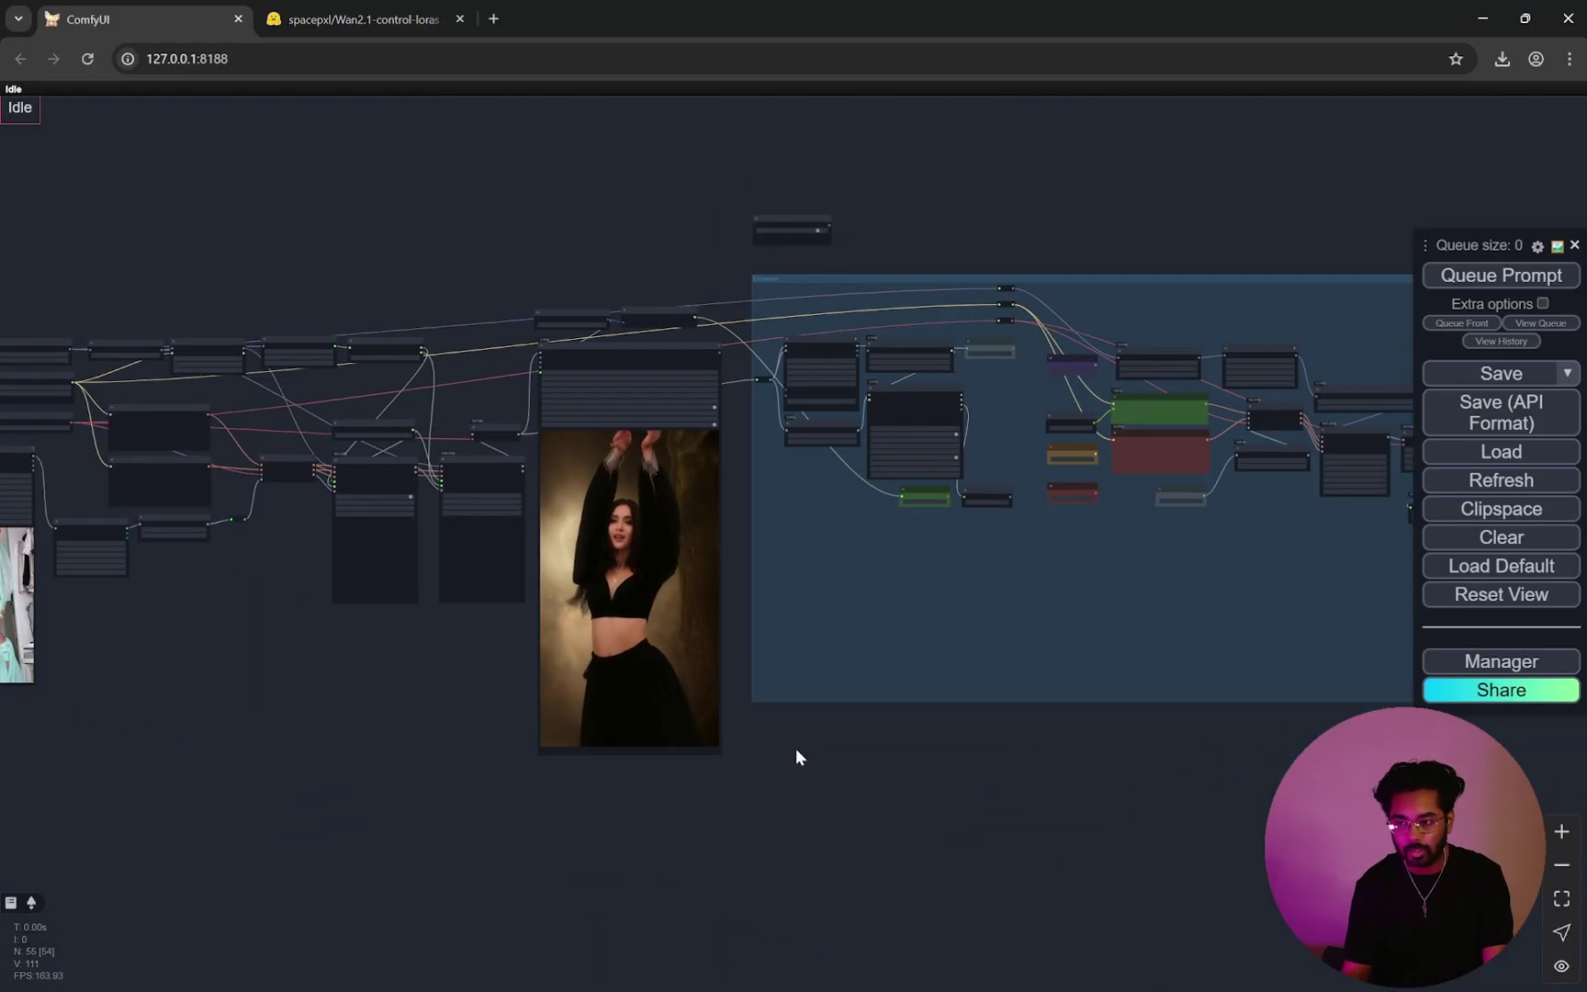
left_click_drag(946, 730, 752, 656)
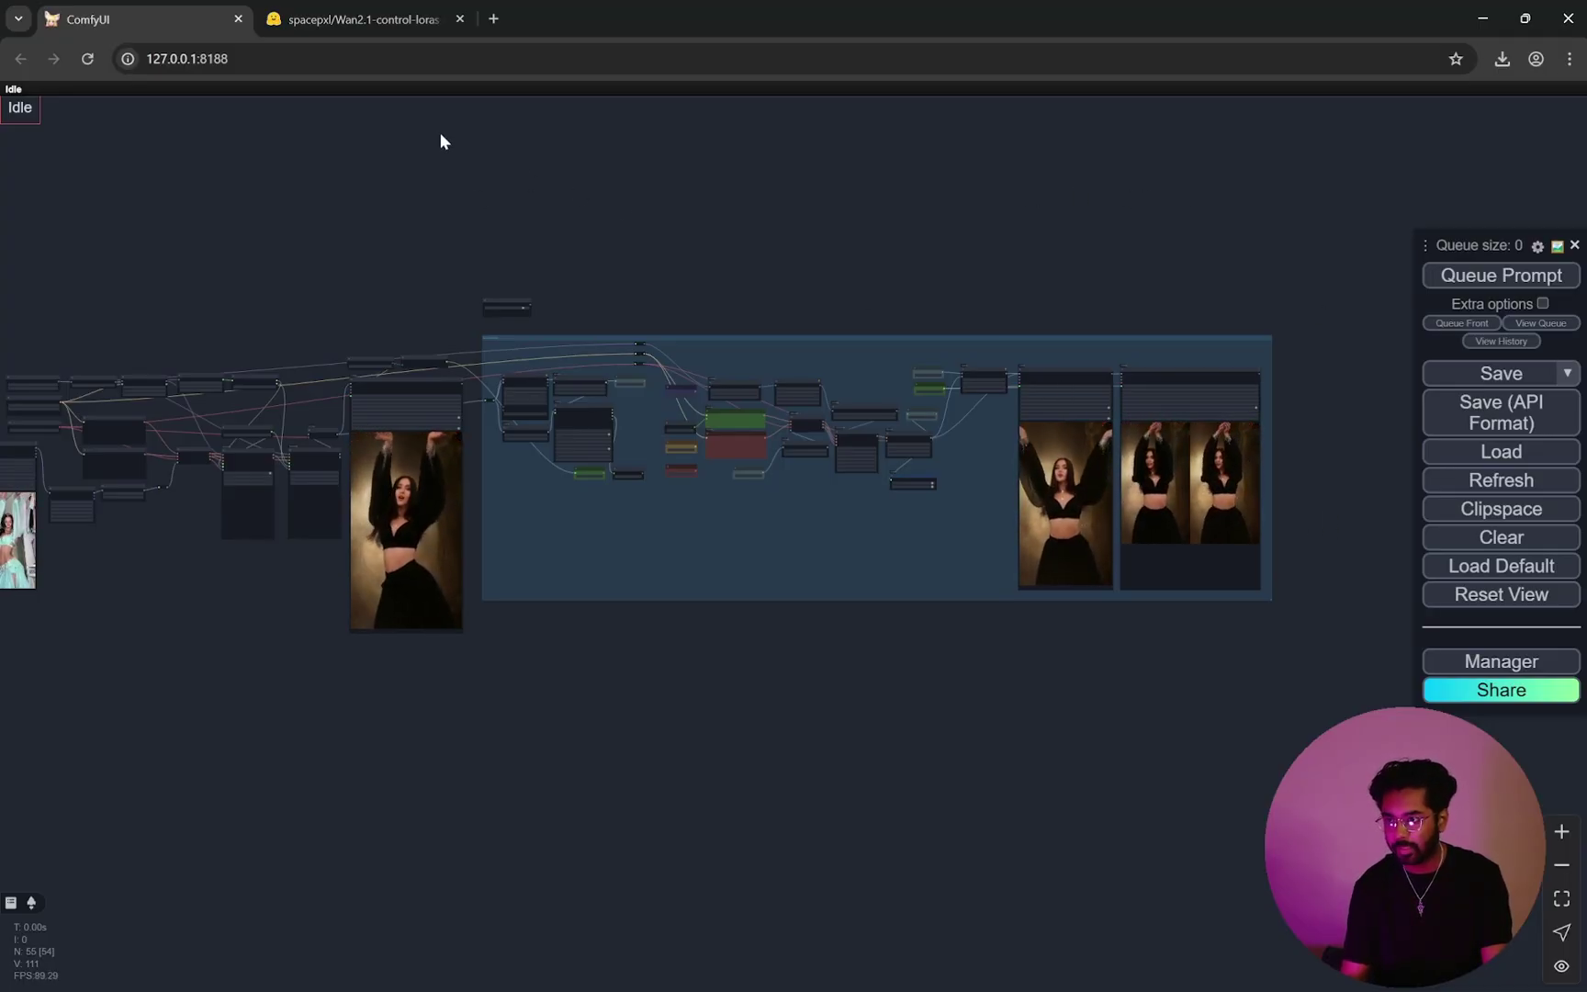
Step: Open the repository's 1.3b/depth LoRA folder, then return to the 1.3b listing
left_click(377, 25)
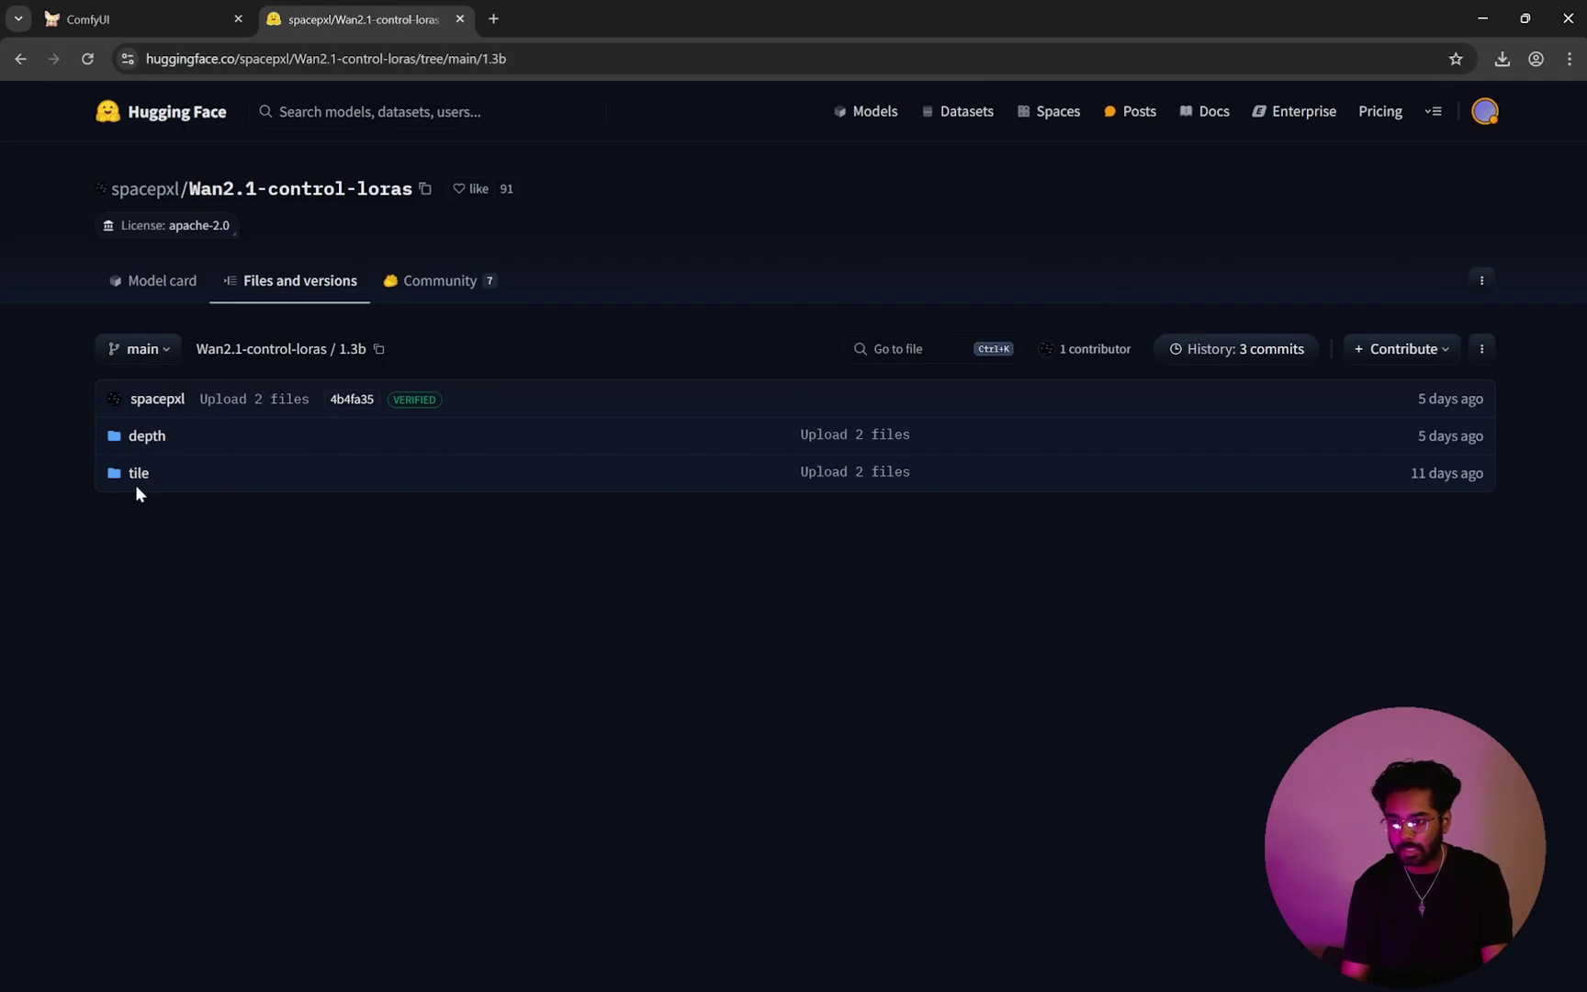
left_click(148, 438)
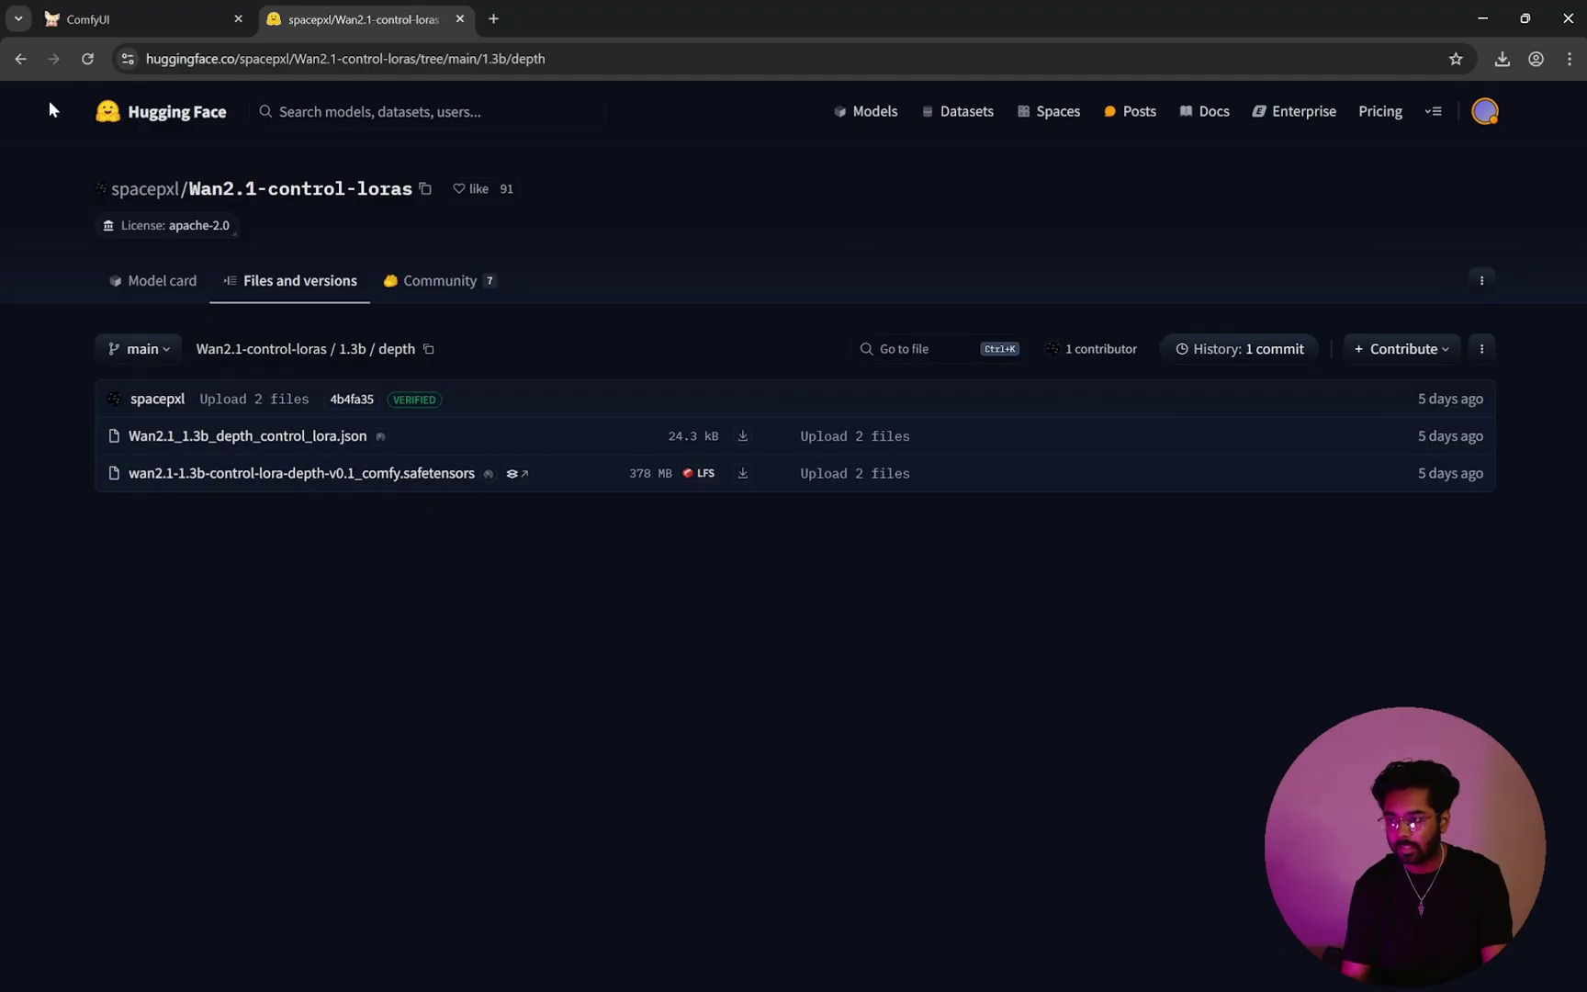
left_click(19, 61)
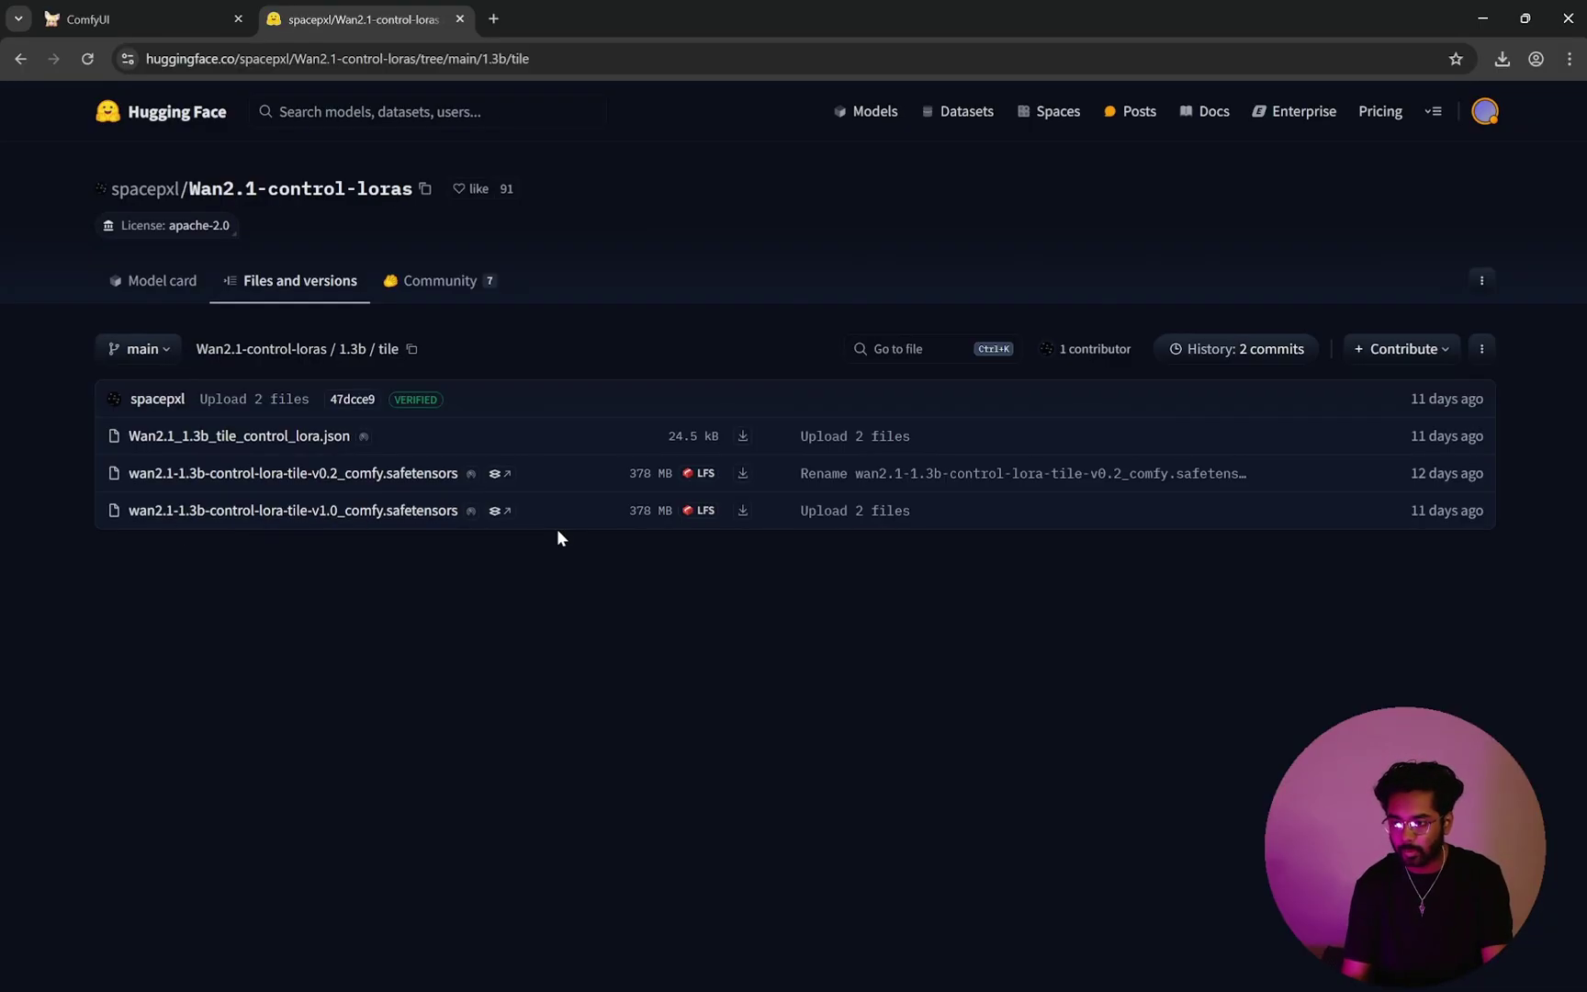
left_click(126, 16)
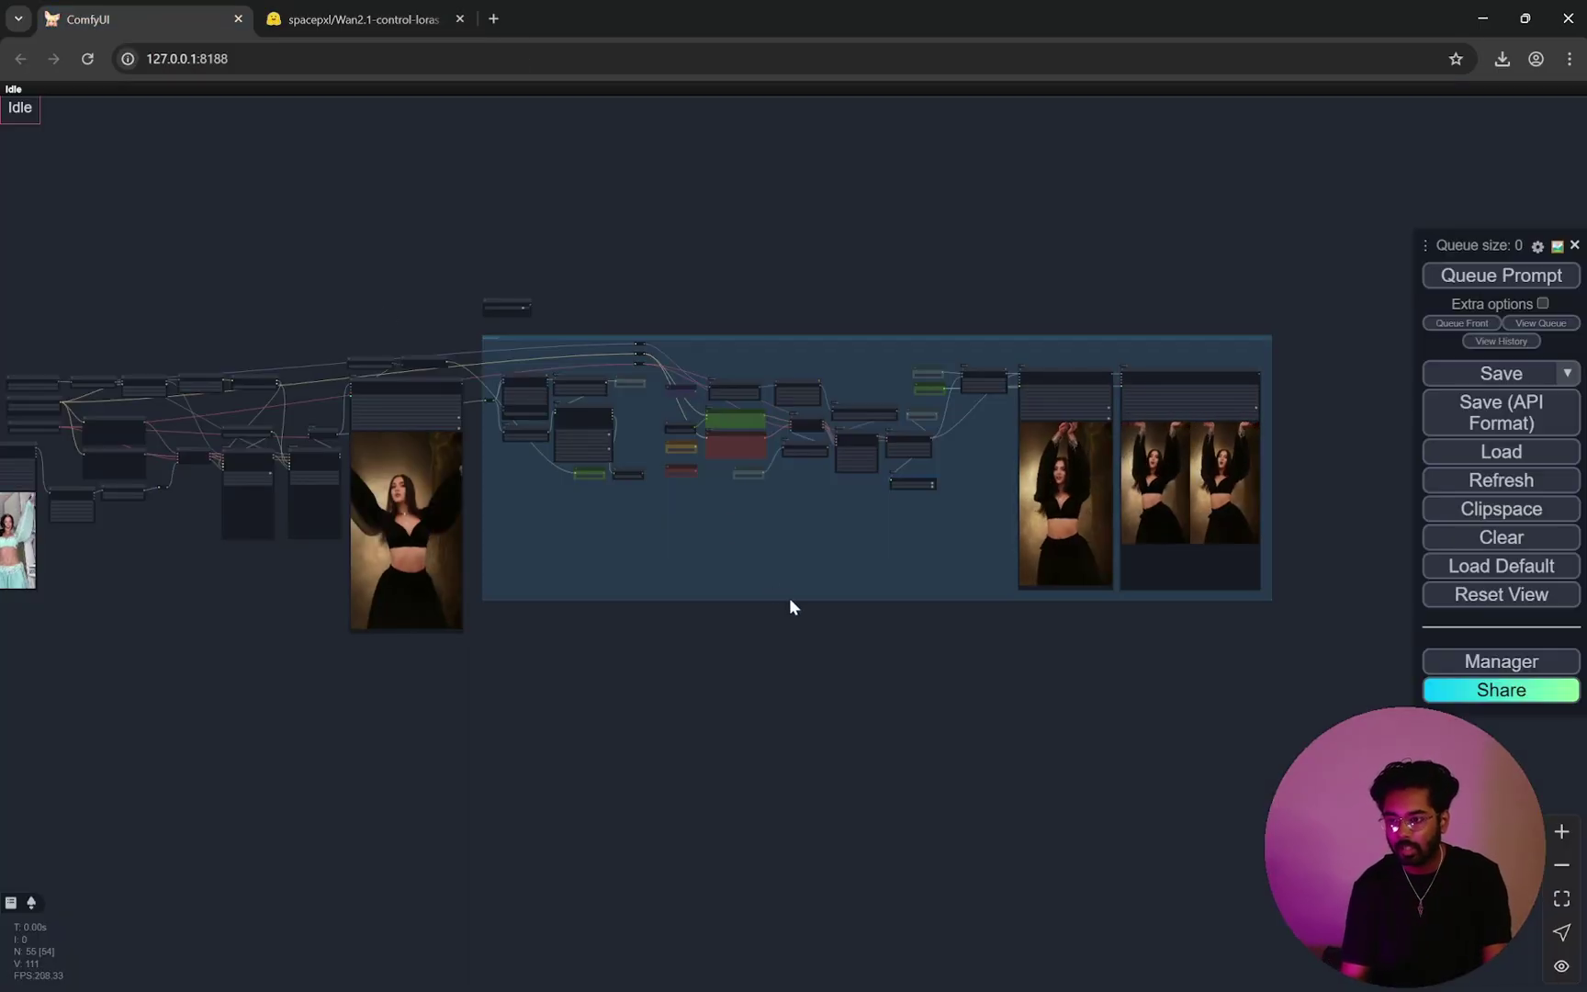
scroll(555, 605, "left", 5)
scroll(556, 606, "up", 4)
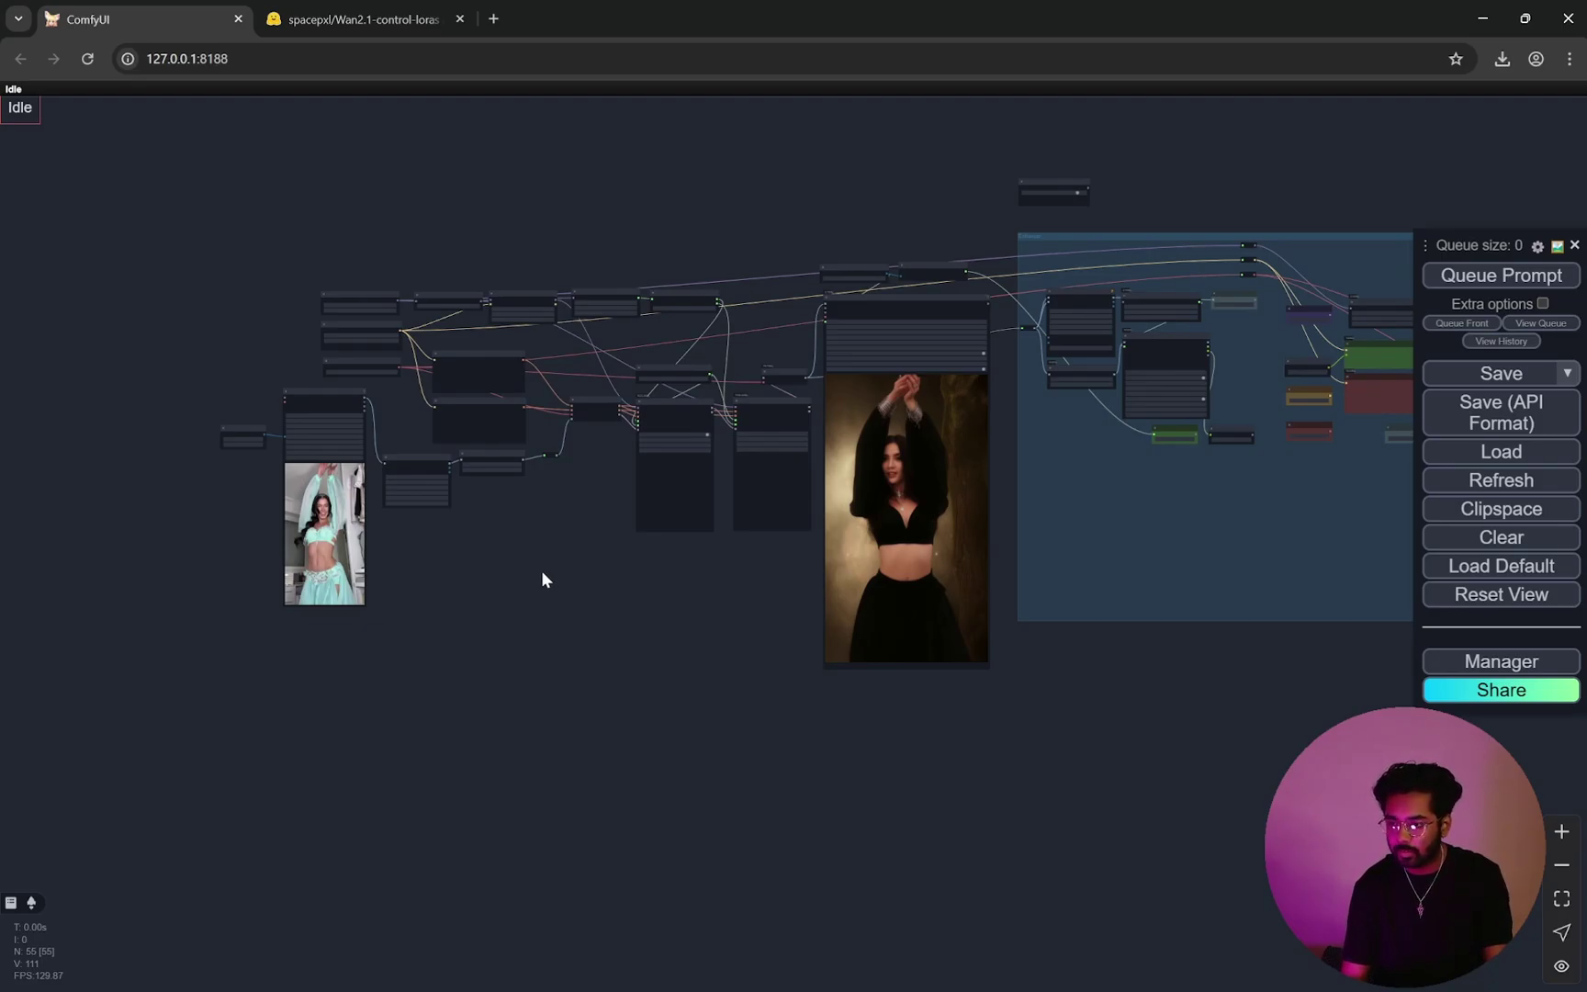
scroll(269, 358, "up", 7)
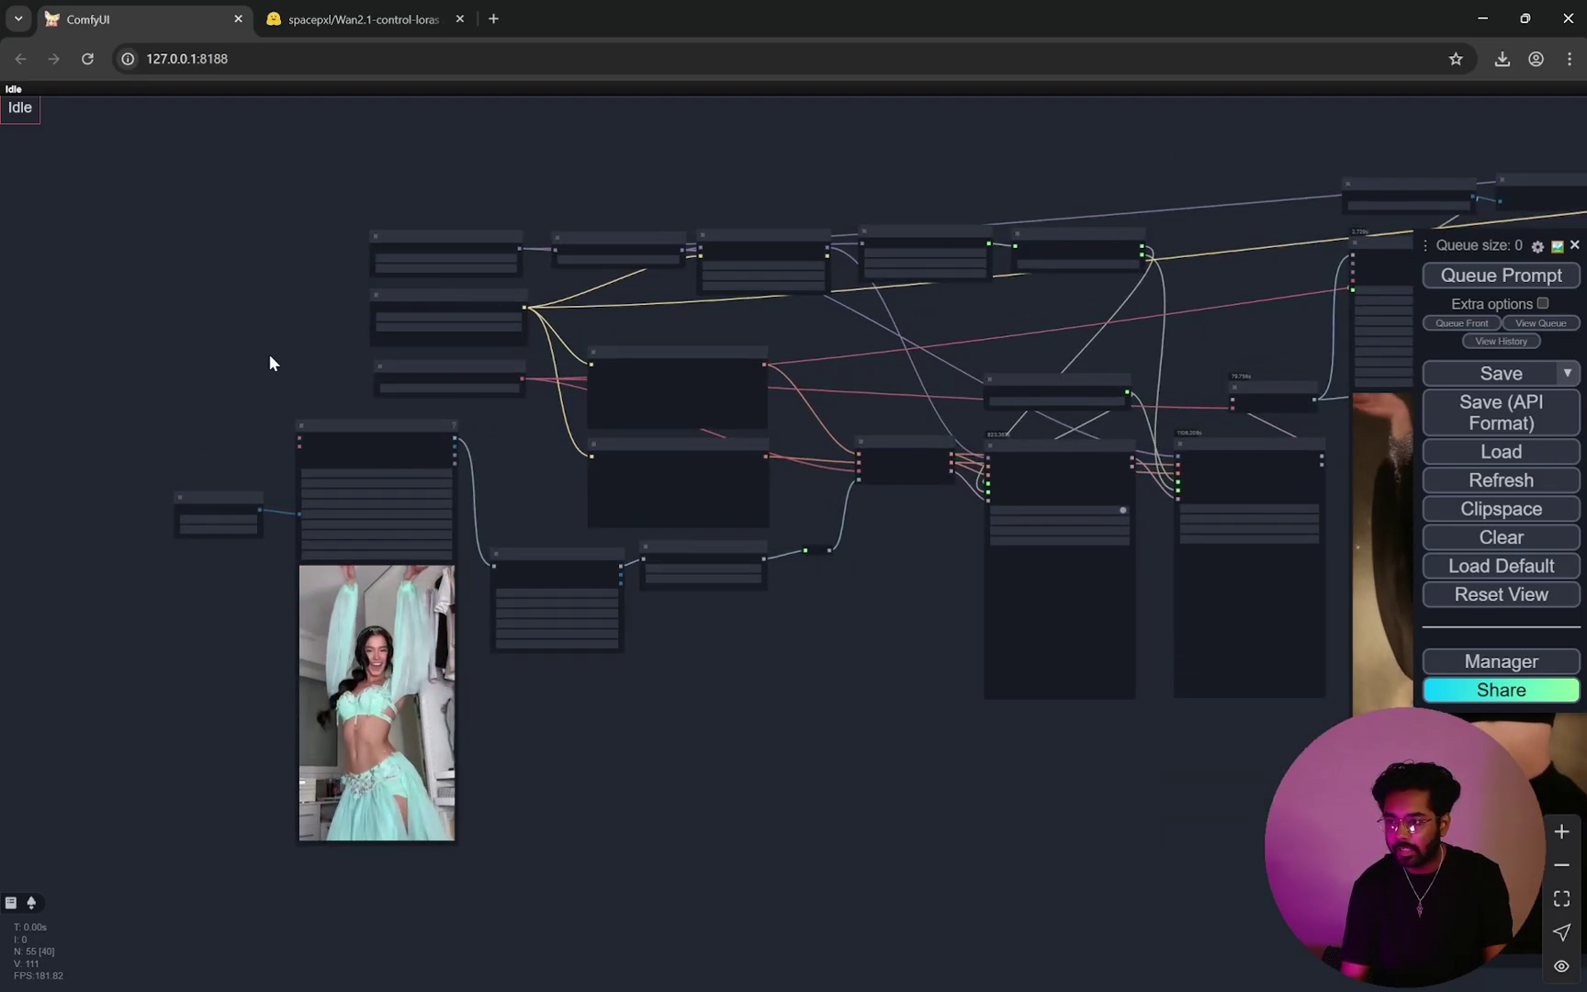
scroll(269, 359, "down", 5)
left_click(1515, 665)
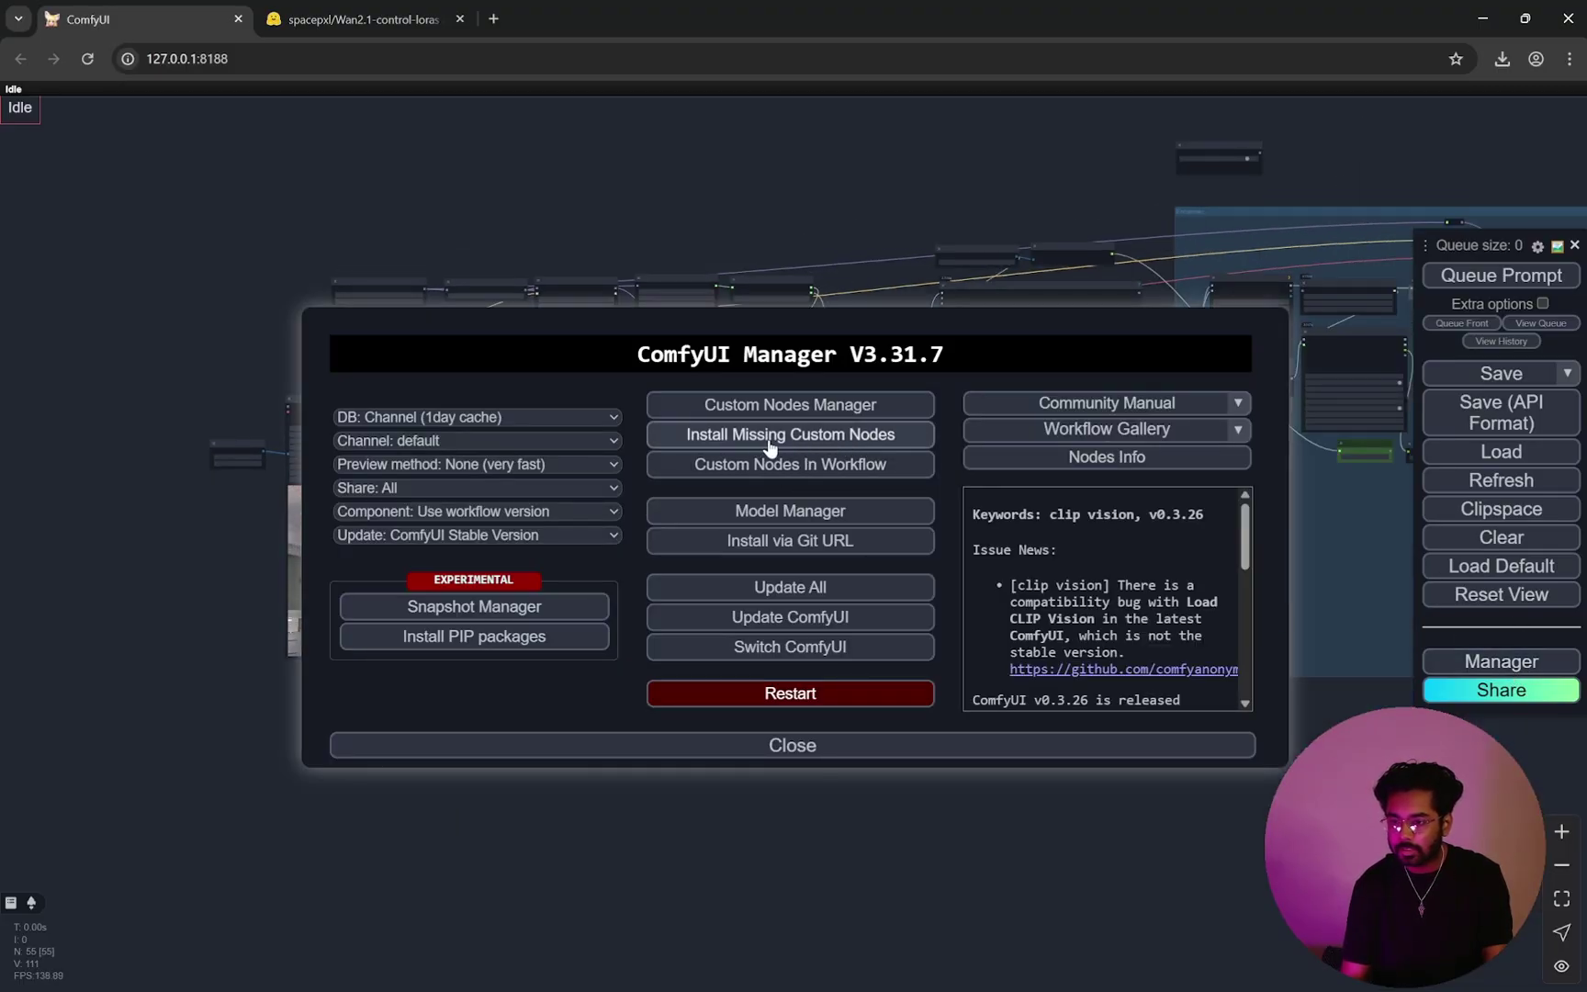
left_click(904, 746)
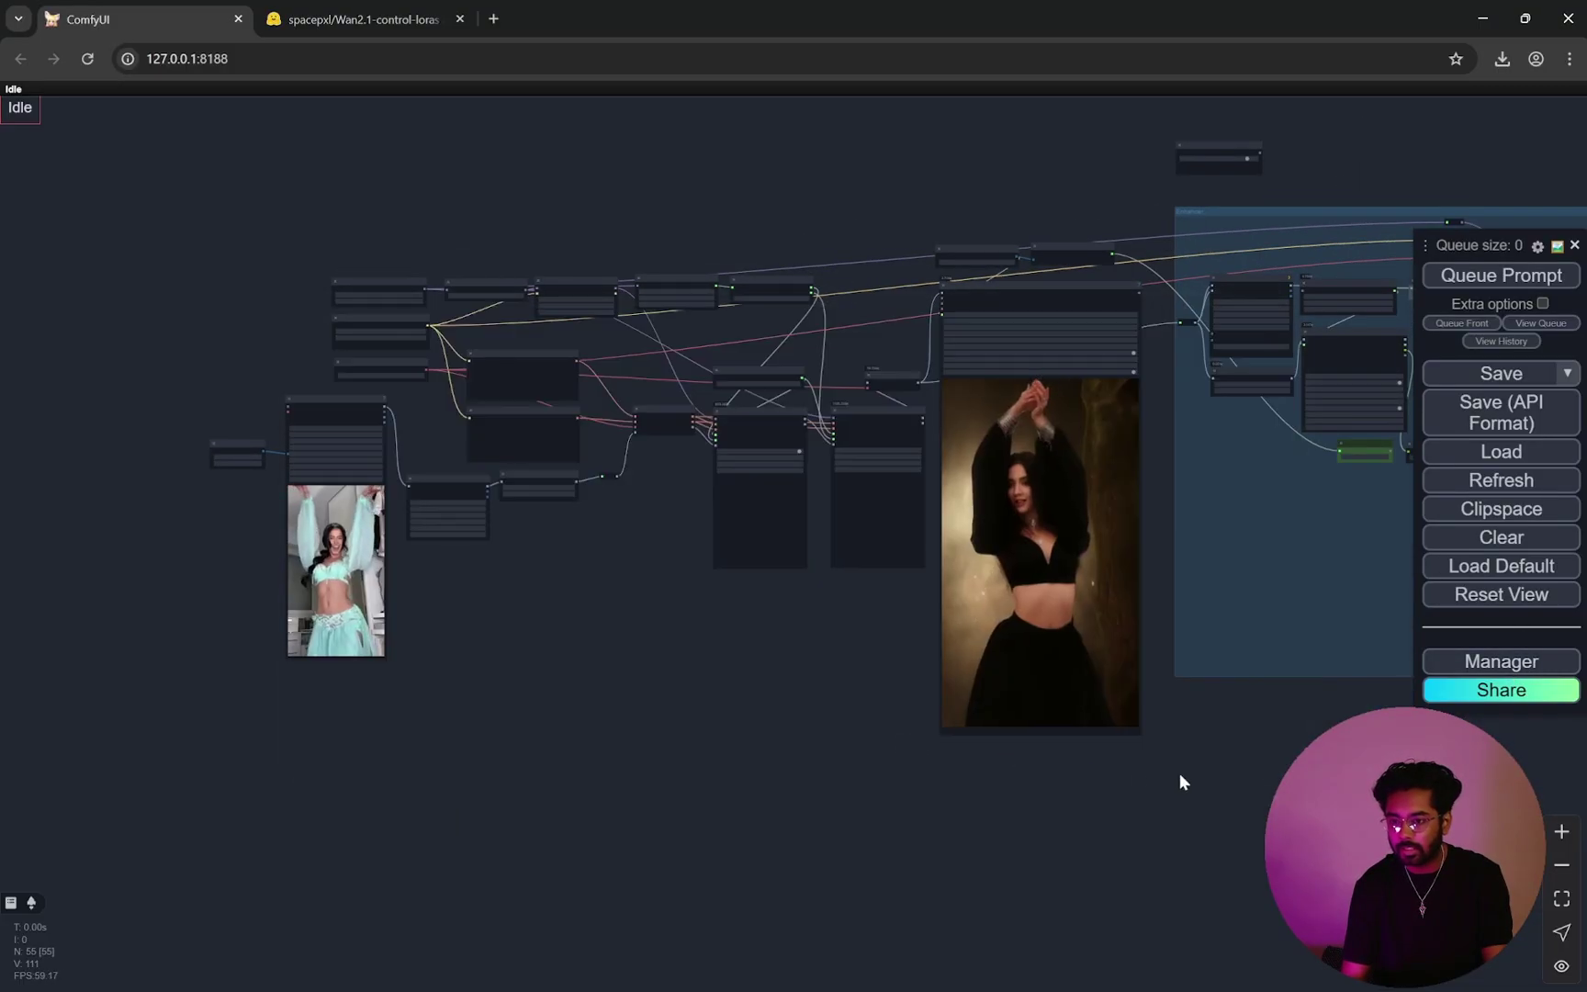
left_click_drag(1187, 780, 678, 786)
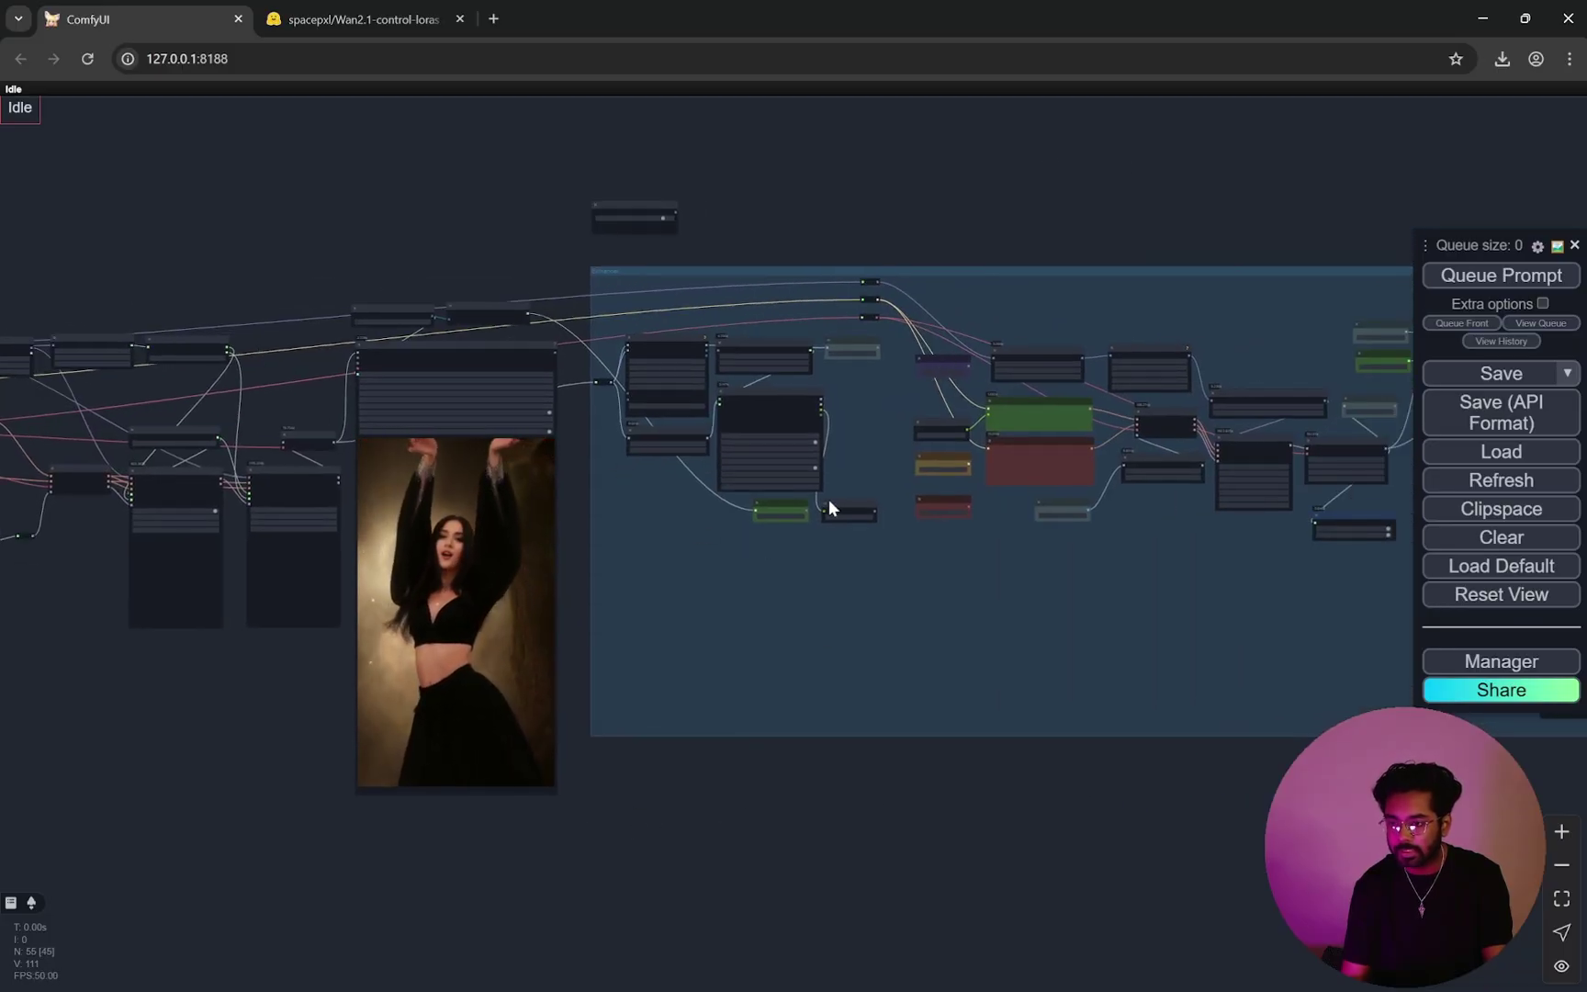
Step: Frame the Load Video (Upload), length, resize, prompt and depth nodes on the canvas
scroll(775, 374, "up", 3)
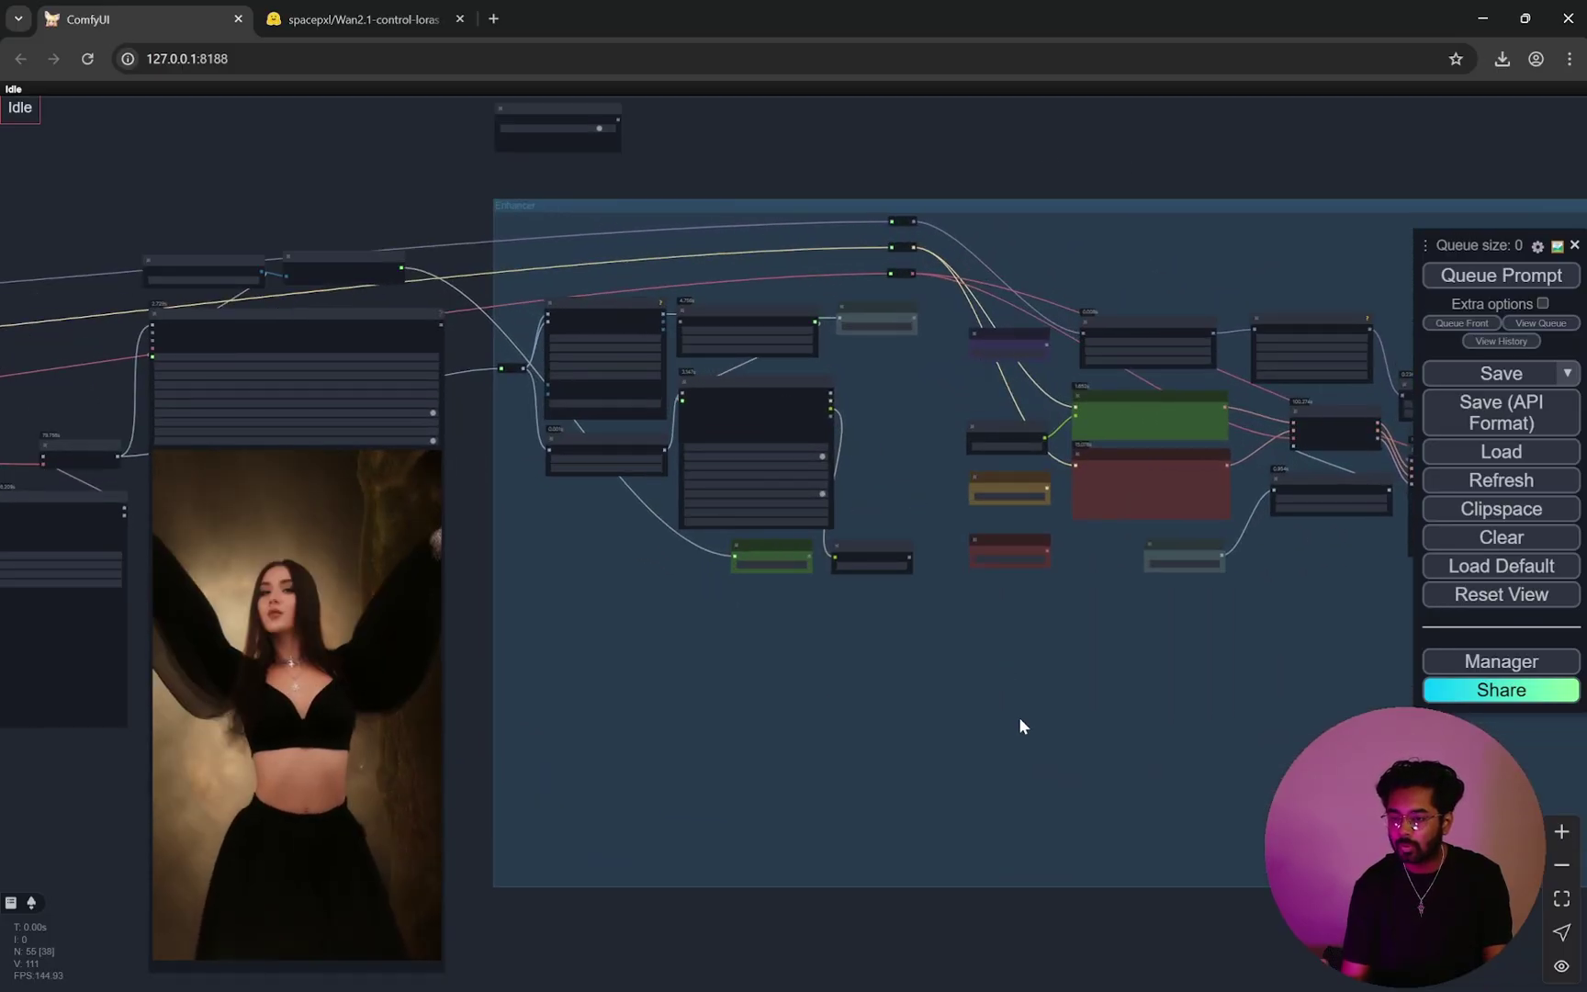
scroll(1022, 723, "down", 5)
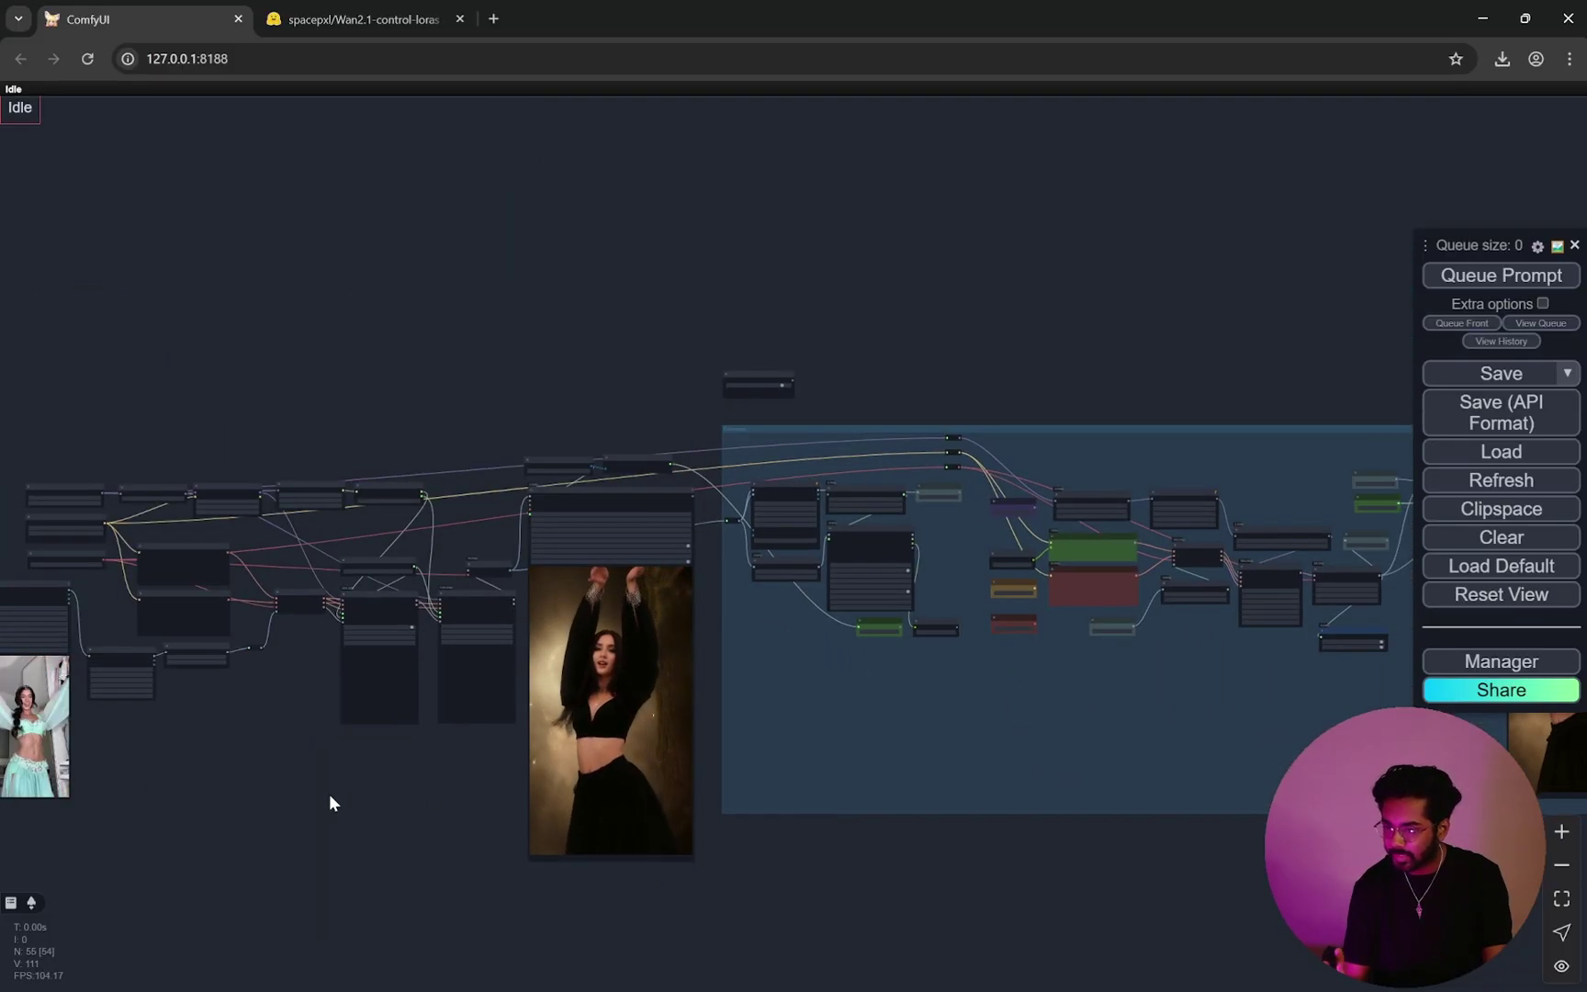
left_click_drag(329, 795, 920, 689)
scroll(475, 581, "up", 4)
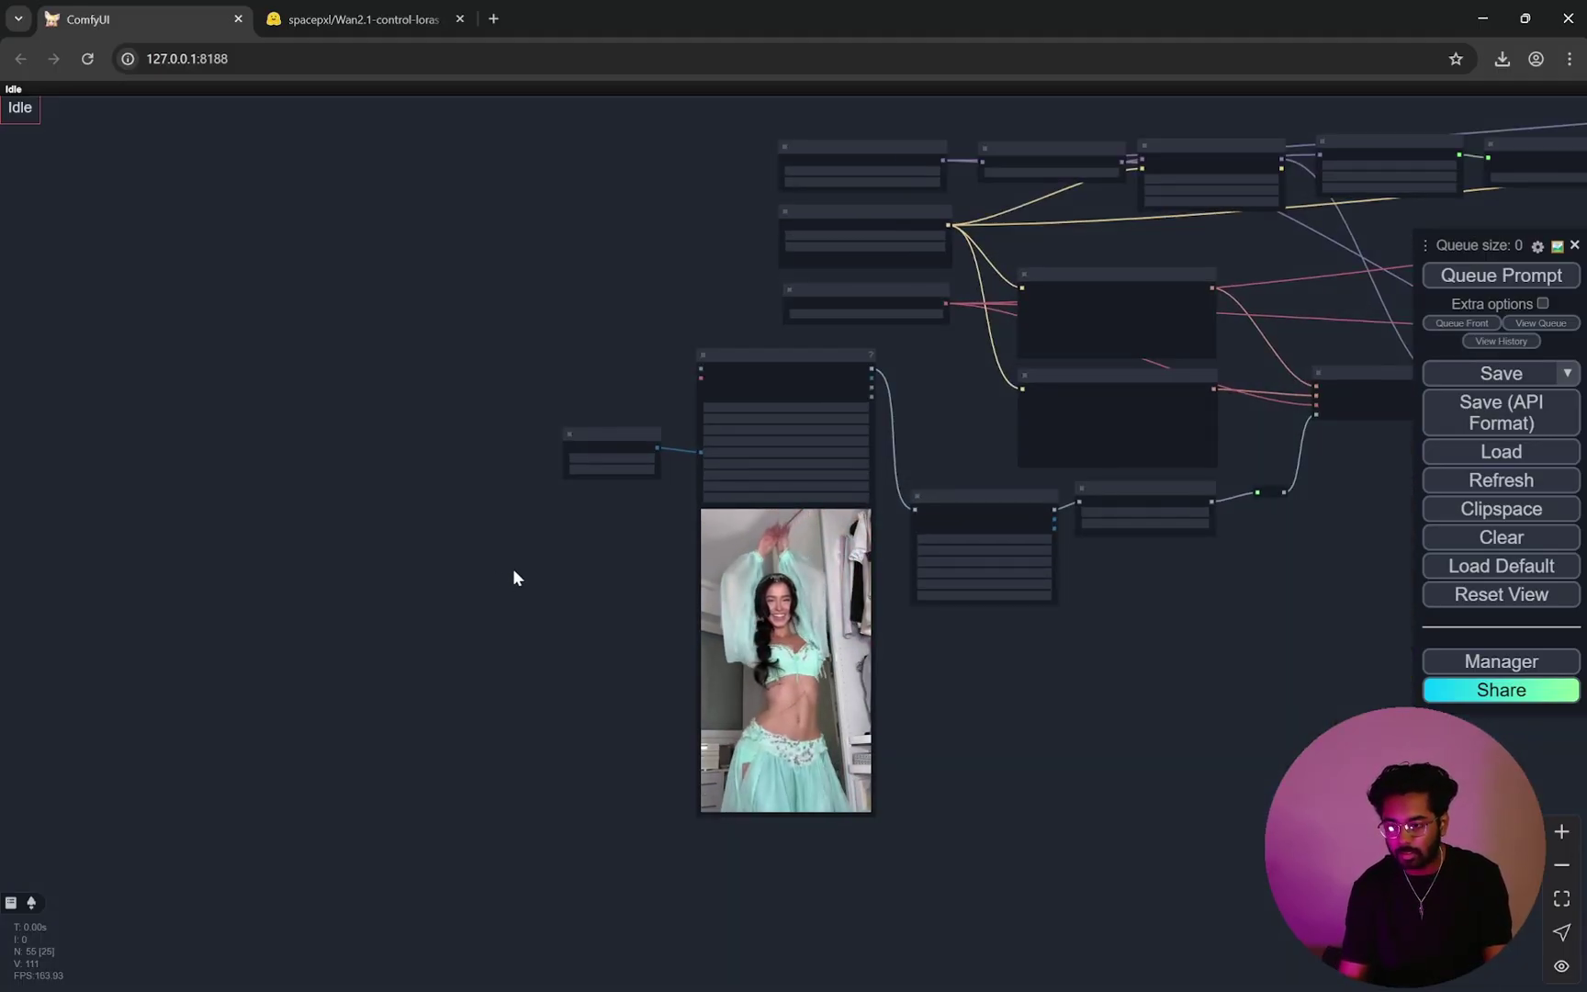
scroll(529, 562, "up", 4)
left_click_drag(529, 562, 301, 554)
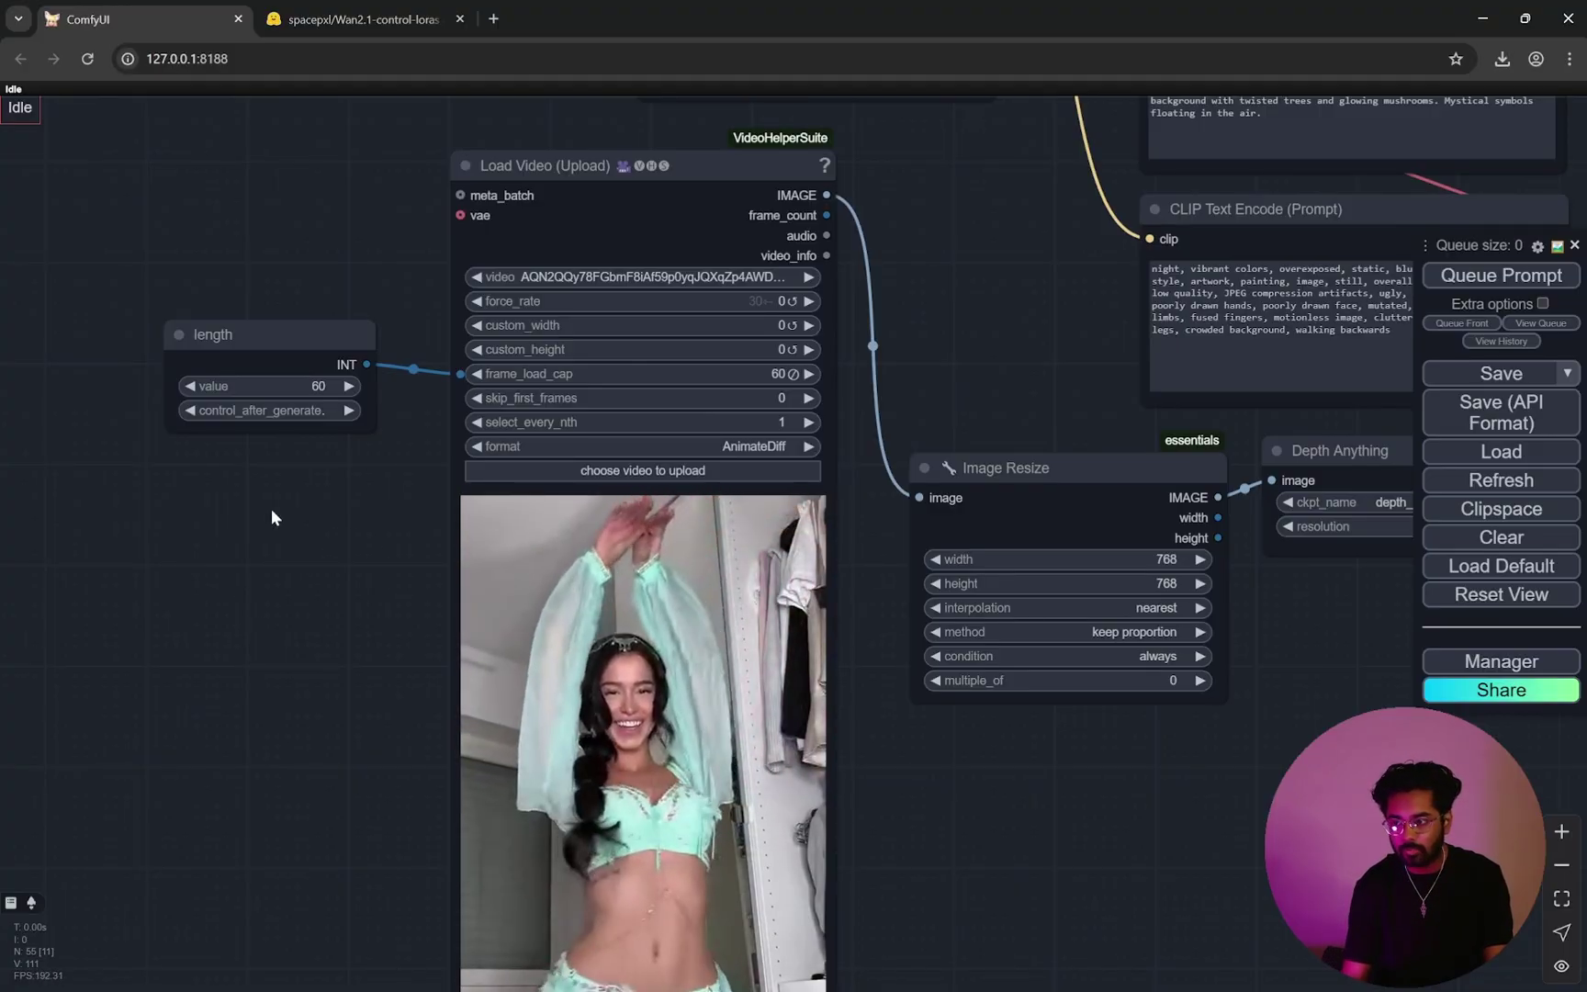
Step: Move the length node slightly upward on the canvas
scroll(165, 476, "up", 4)
left_click_drag(315, 284, 325, 255)
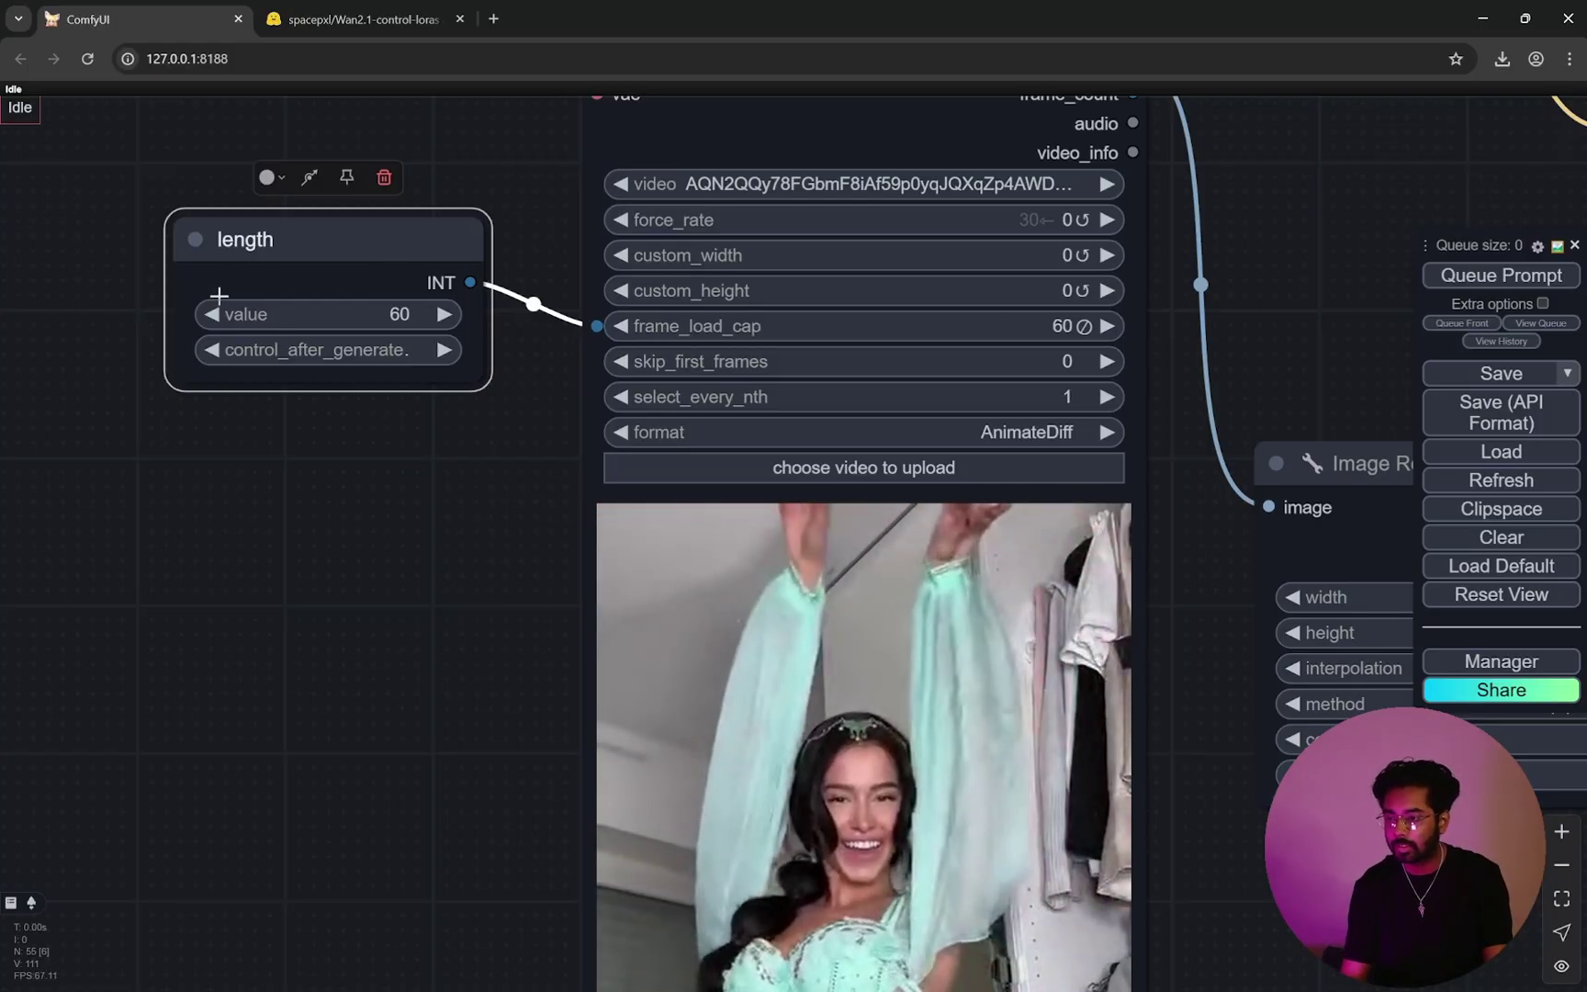
scroll(365, 577, "down", 12)
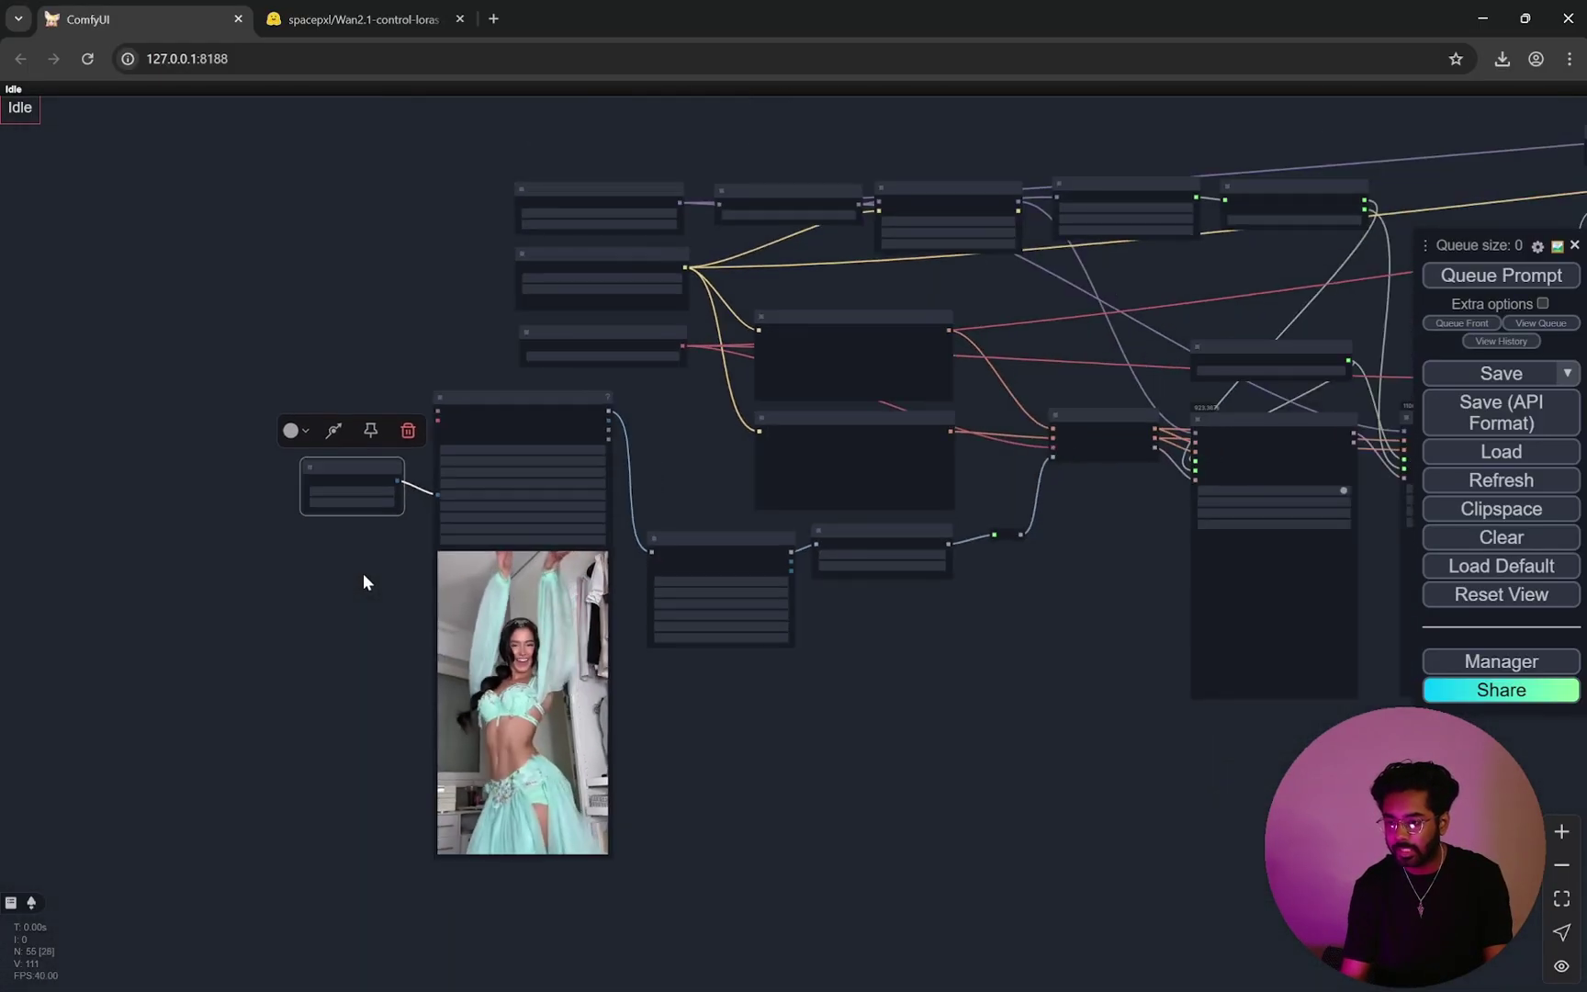
left_click_drag(1317, 681, 885, 644)
Step: Zoom around the canvas and deselect the length node
scroll(886, 644, "up", 3)
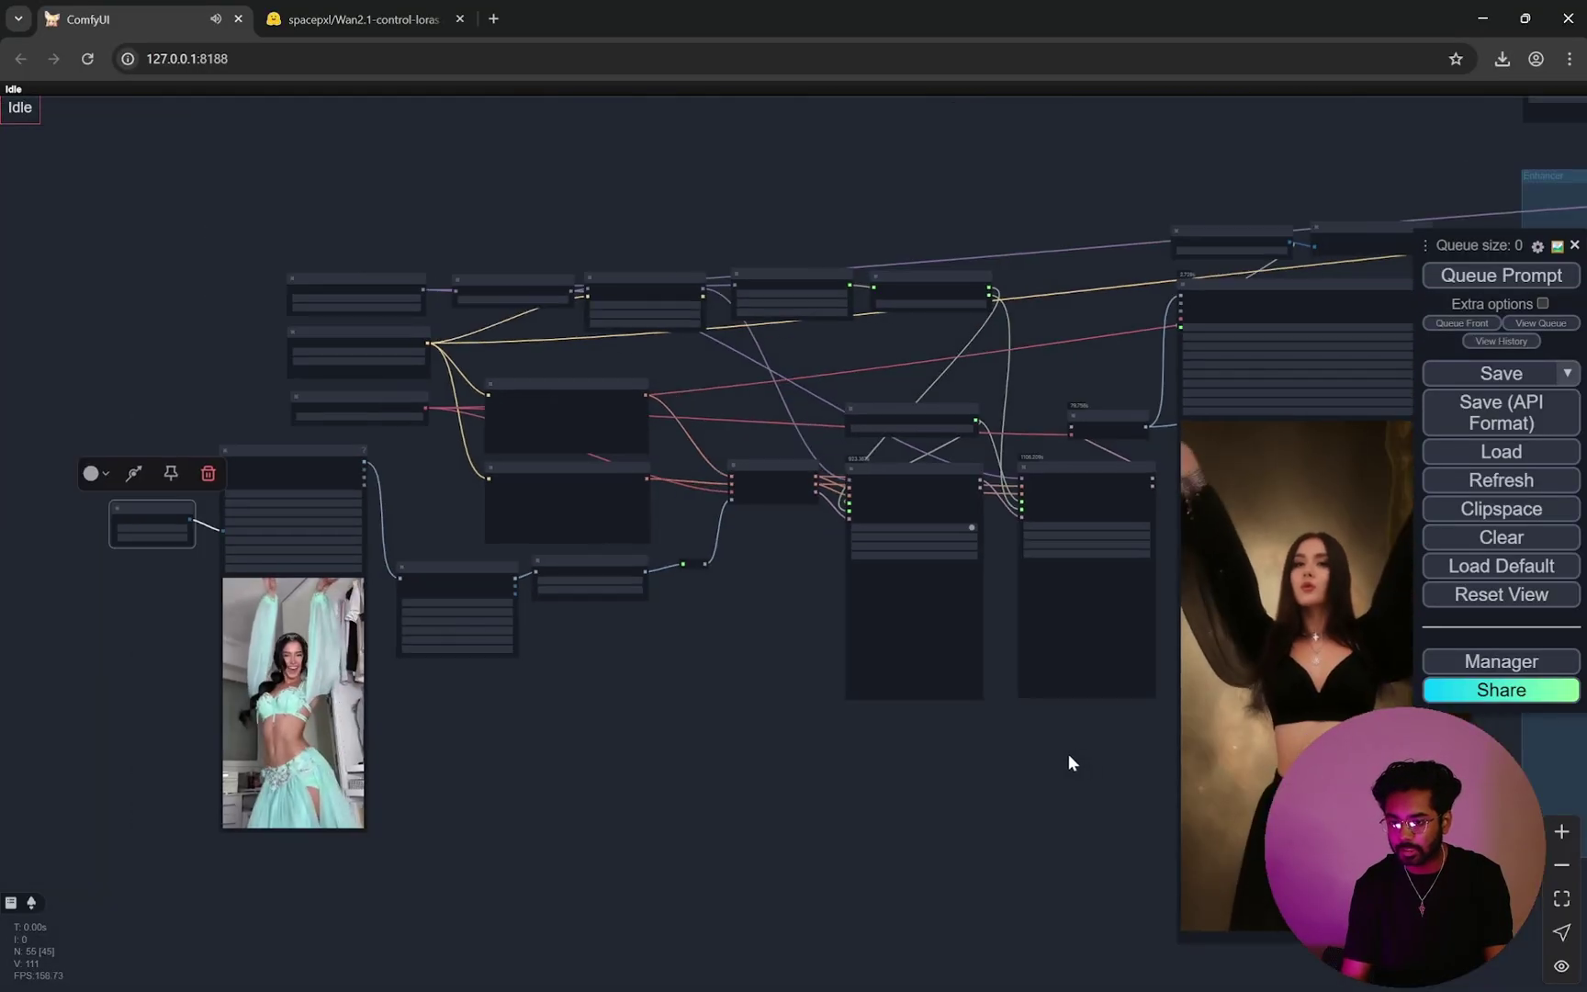
scroll(798, 744, "left", 5)
scroll(485, 645, "up", 5)
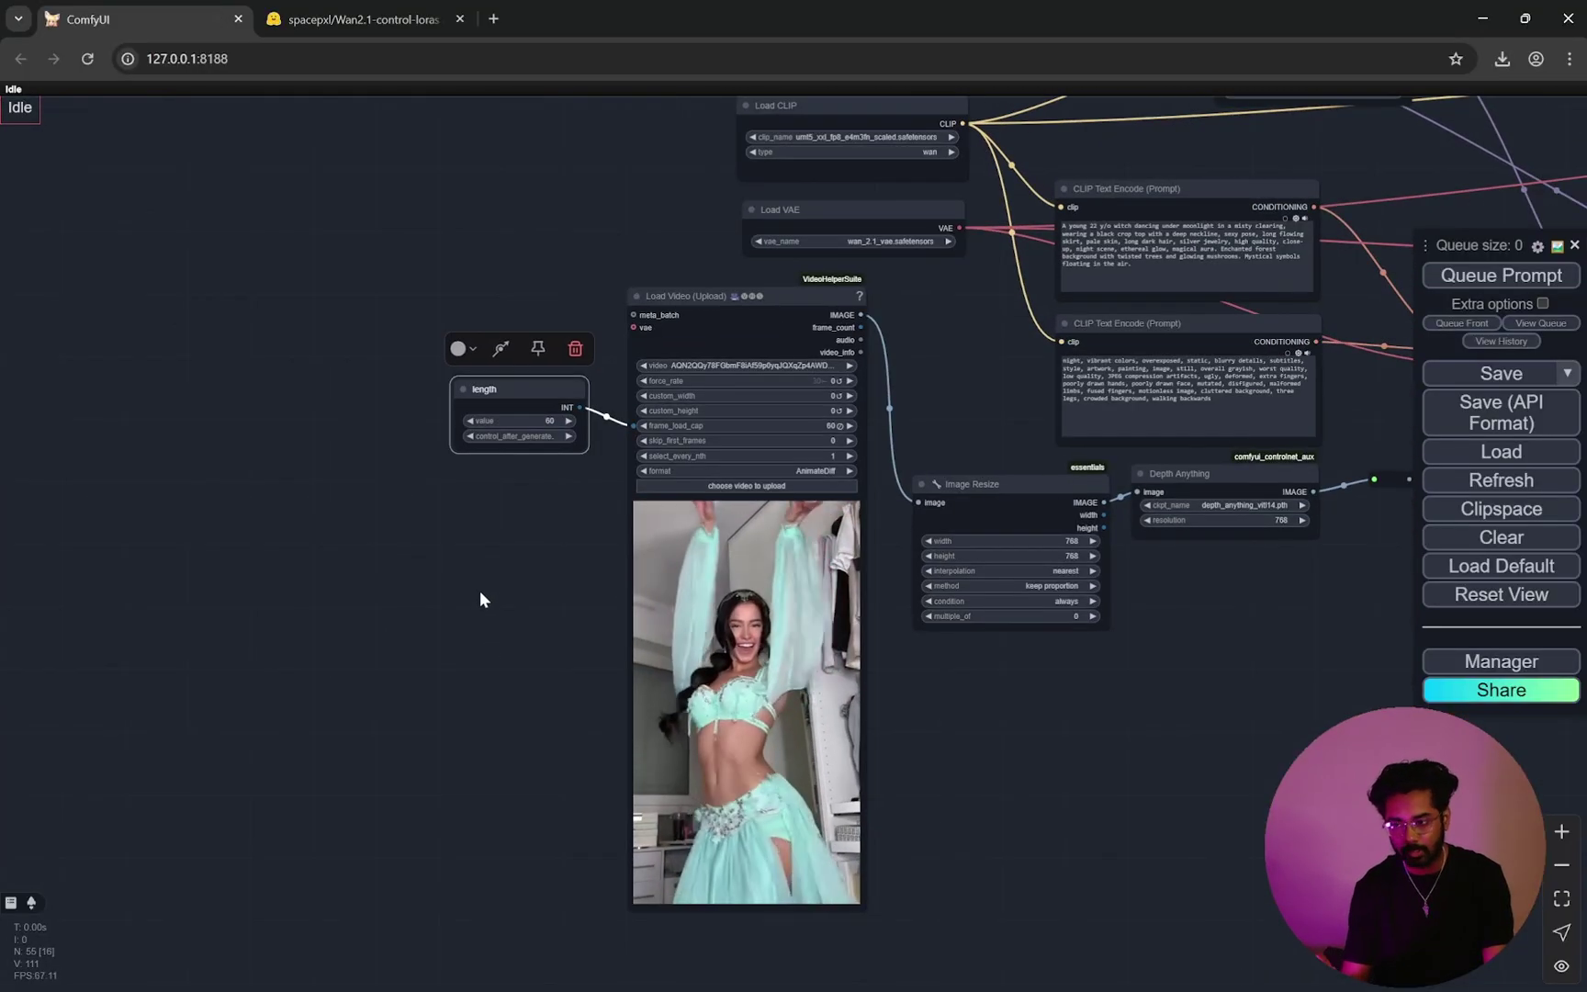
scroll(480, 600, "up", 5)
left_click(528, 530)
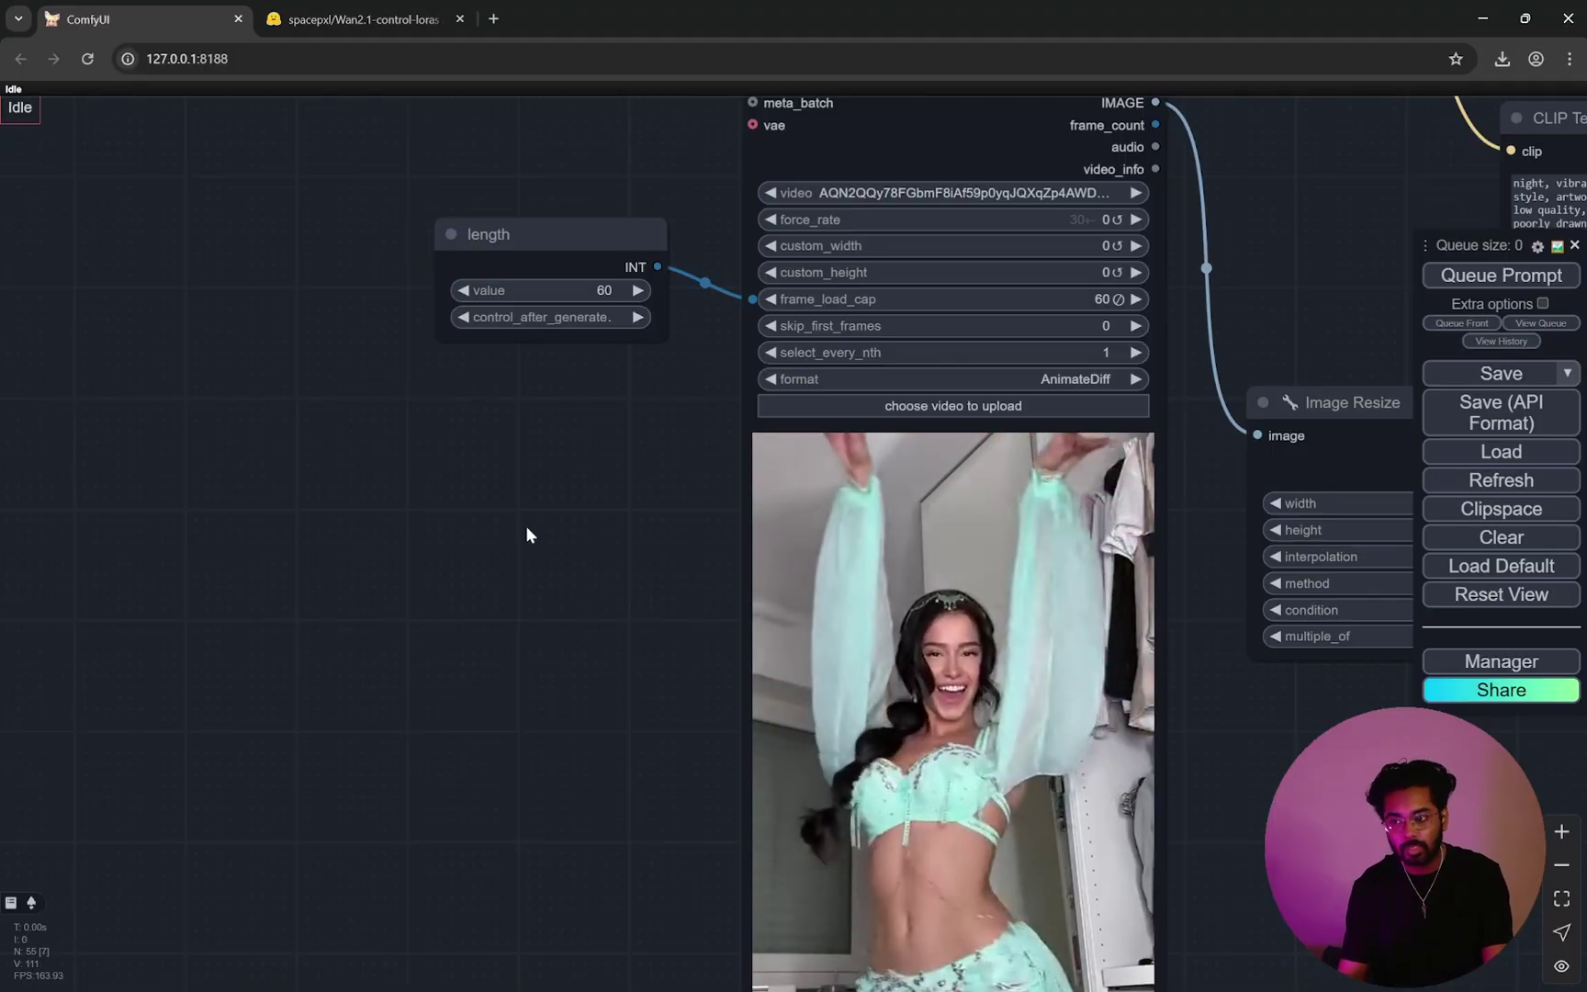
scroll(346, 490, "down", 3)
scroll(439, 415, "up", 8)
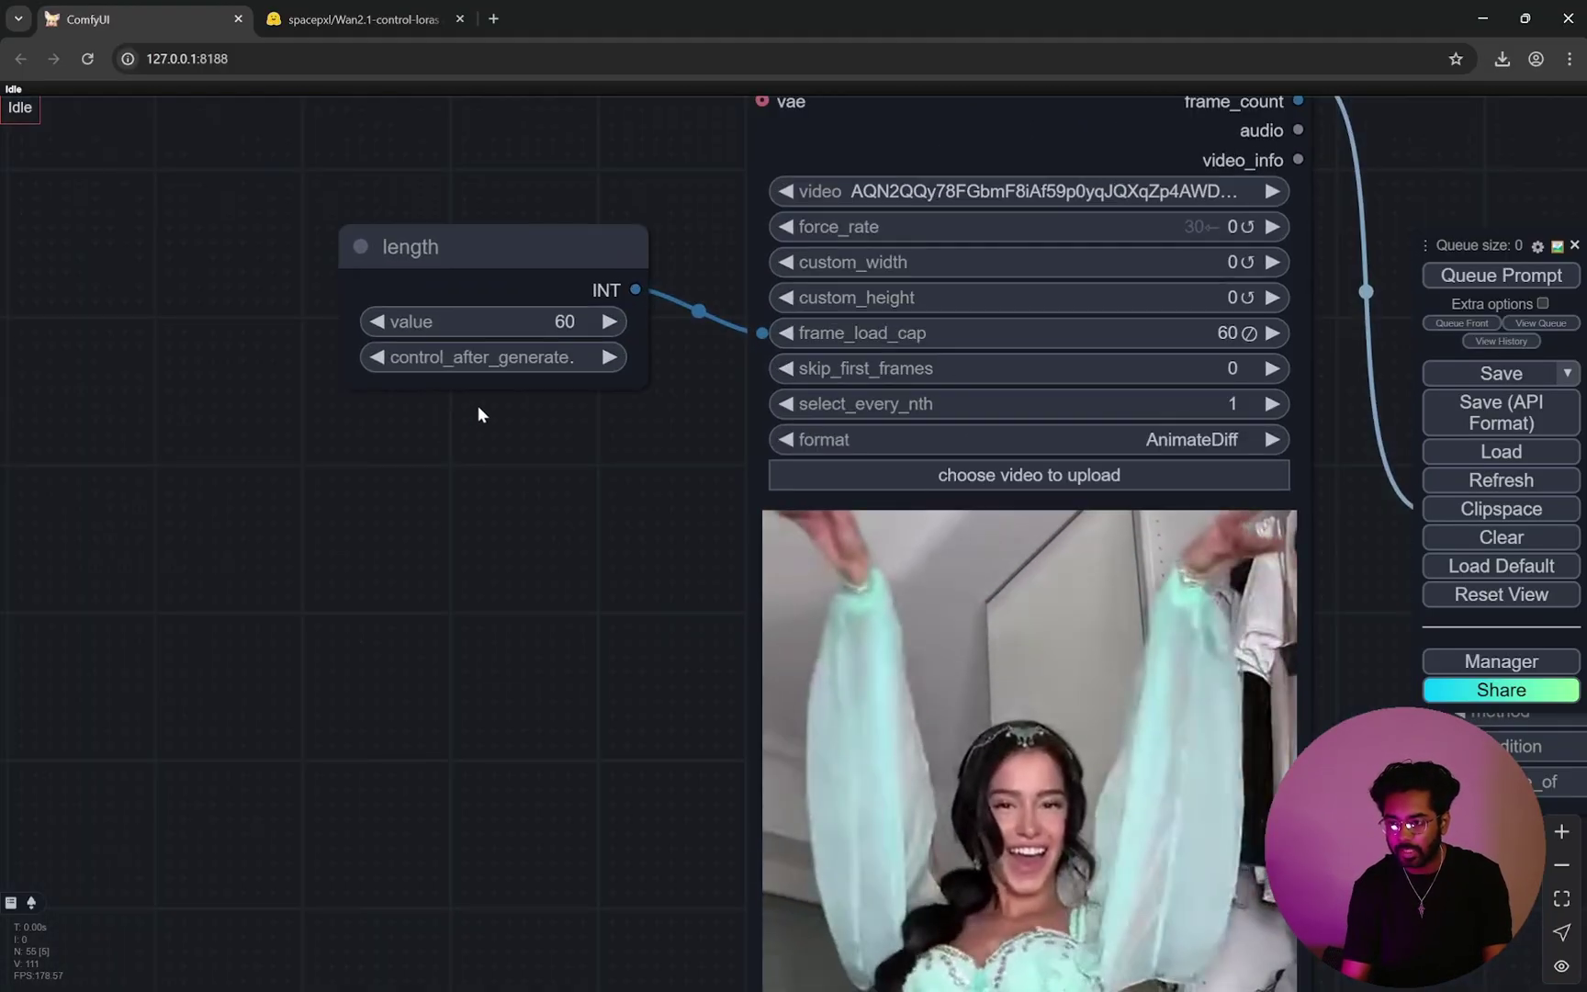
scroll(482, 413, "down", 3)
scroll(547, 505, "down", 2)
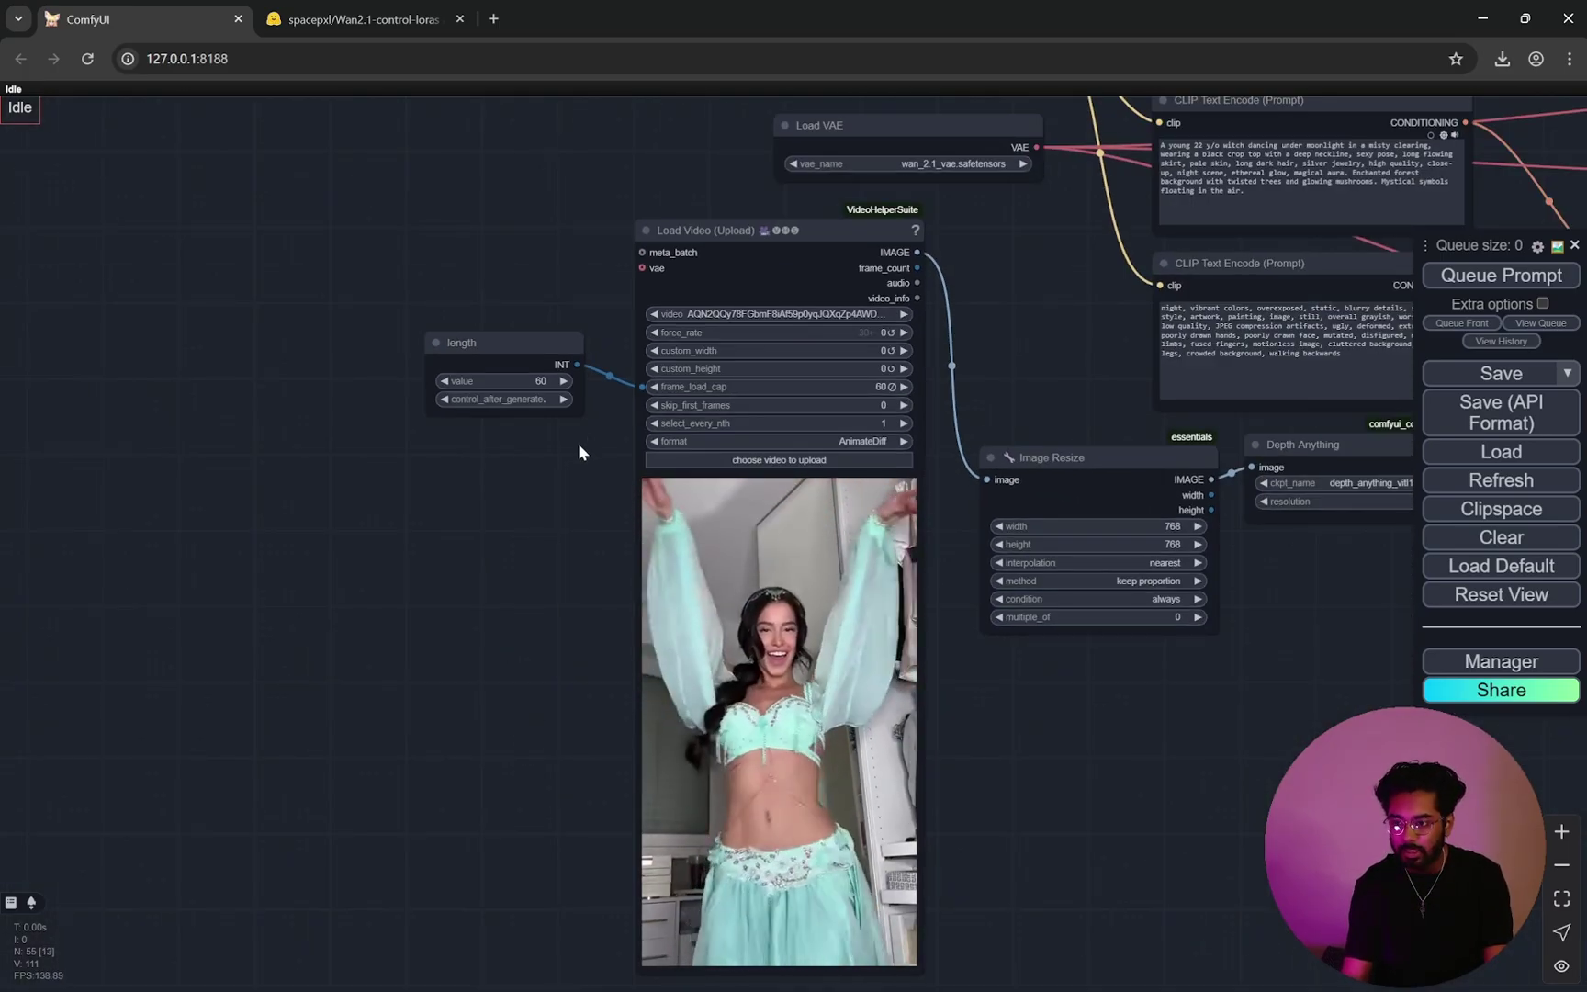
Step: Raise the length node's frame count to 120
left_click(548, 380)
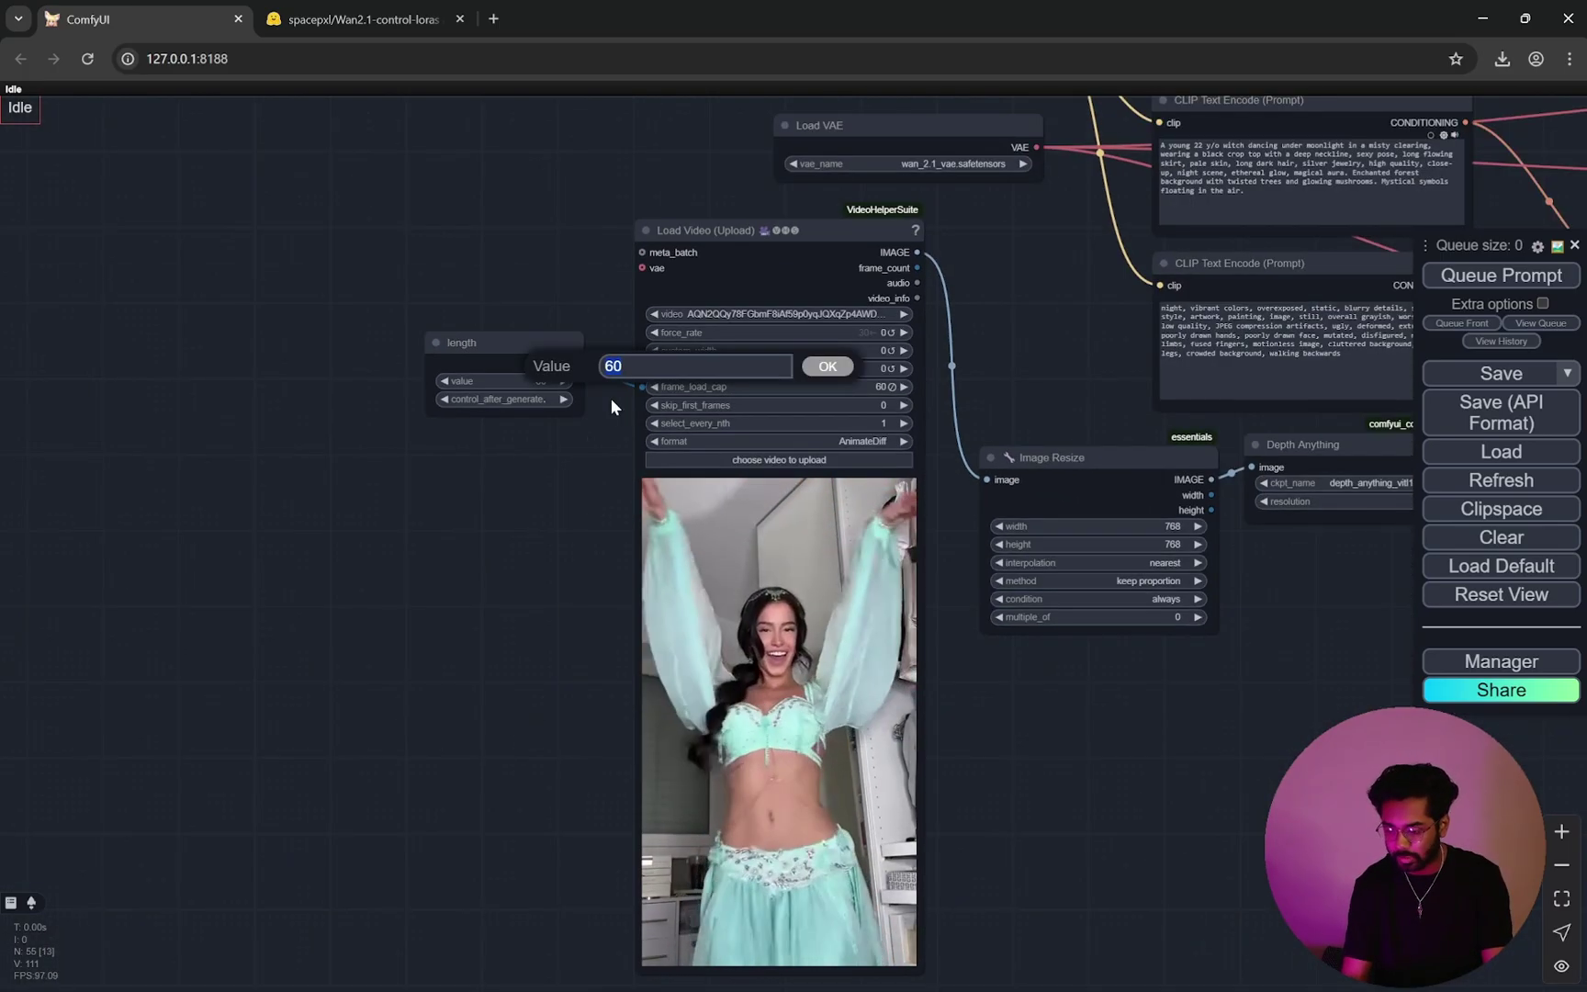
type("120")
key("Return")
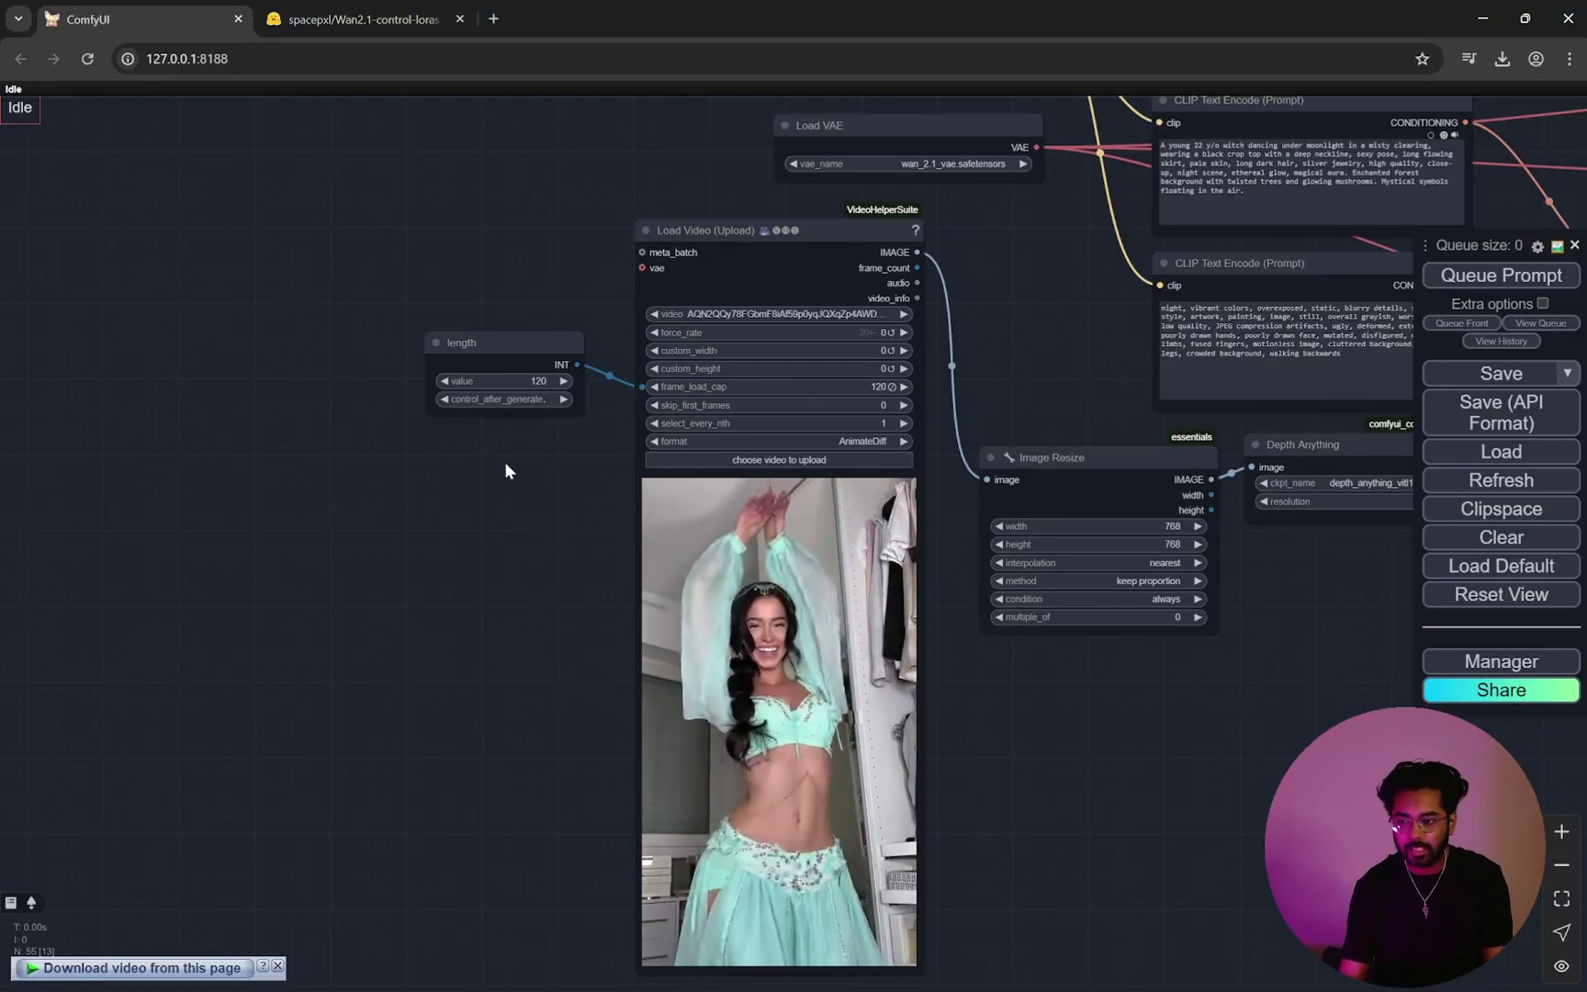
Step: Set the length value back to 60 frames
scroll(504, 471, "up", 10)
left_click(593, 250)
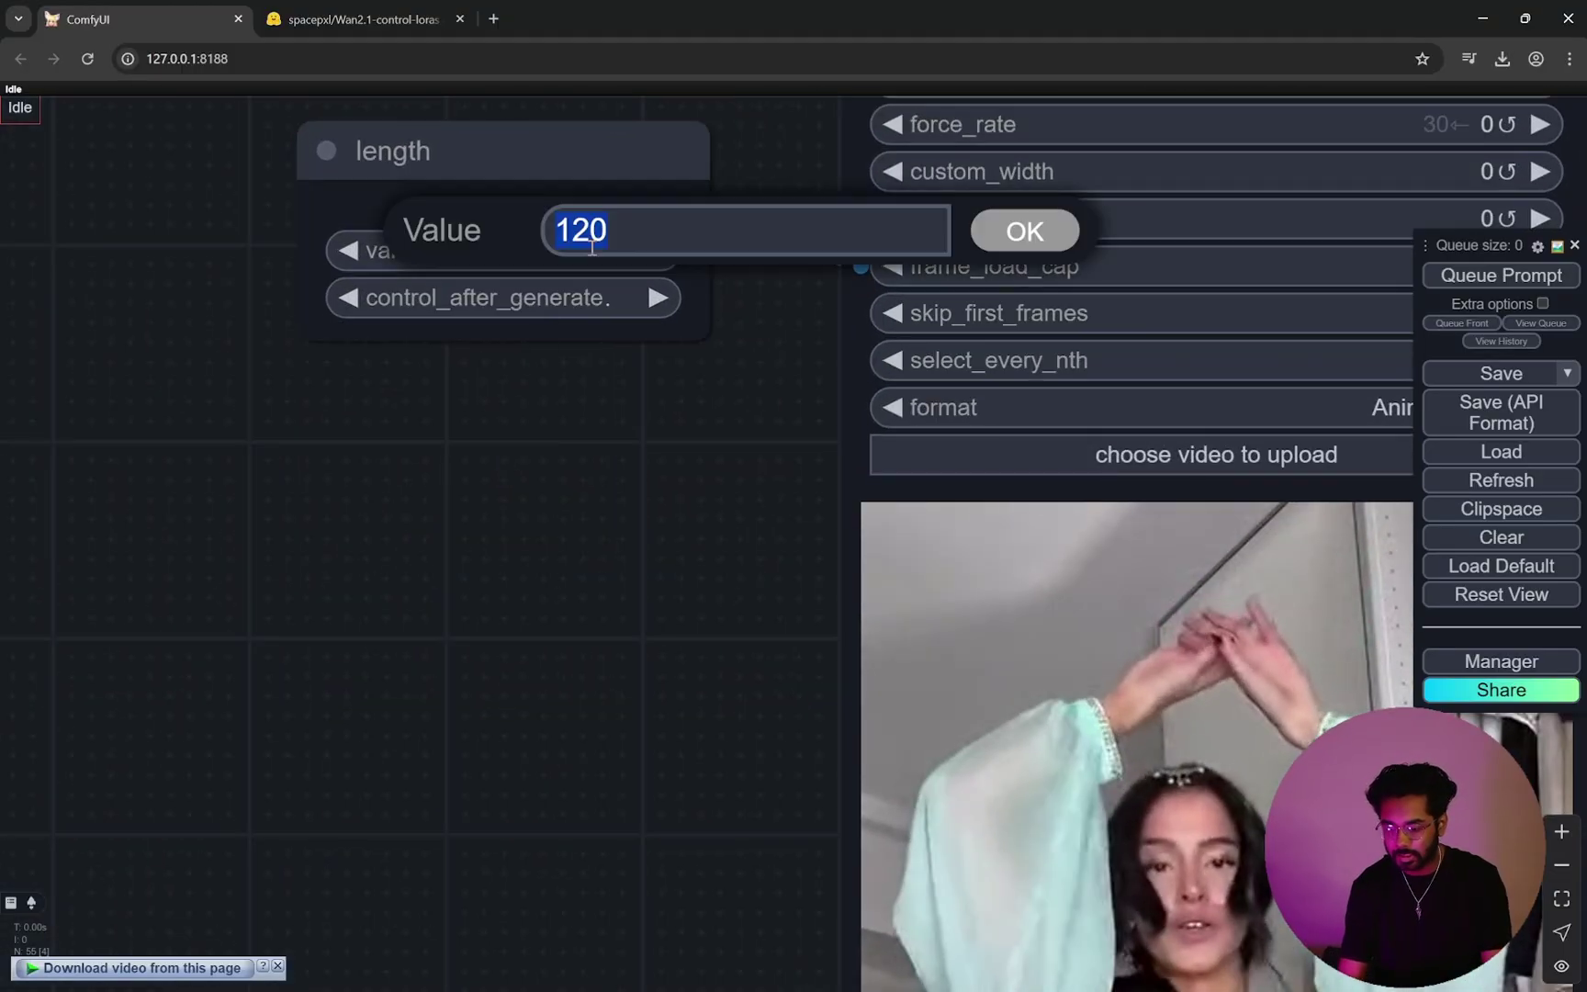
type("60")
key("Return")
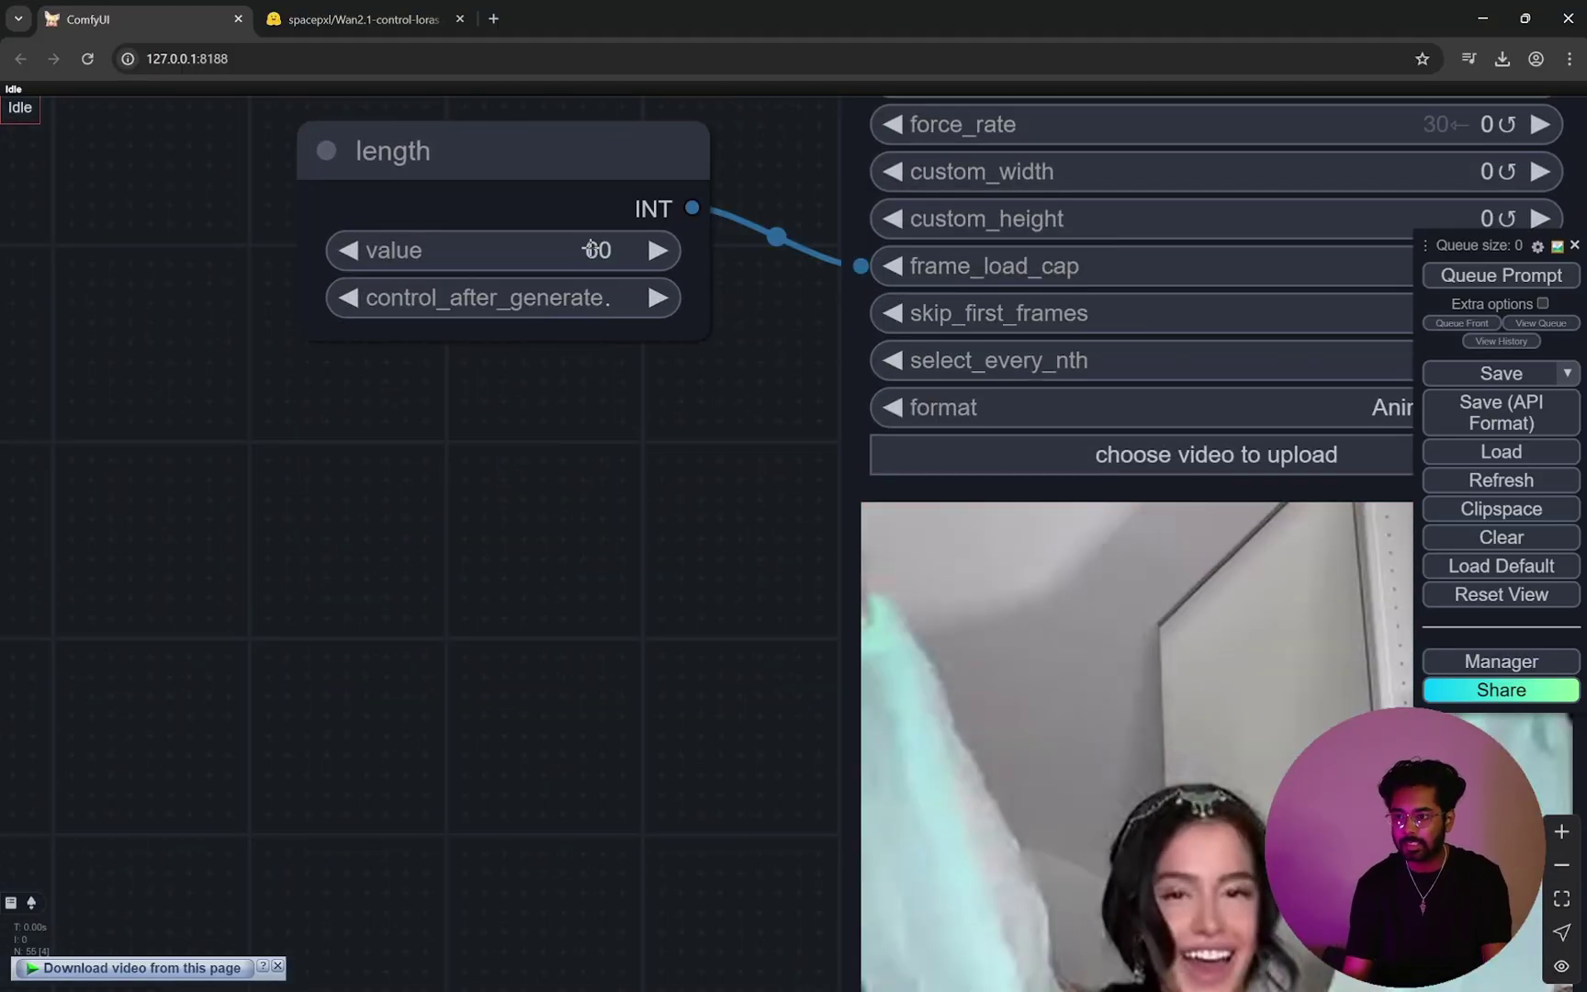
scroll(344, 509, "down", 8)
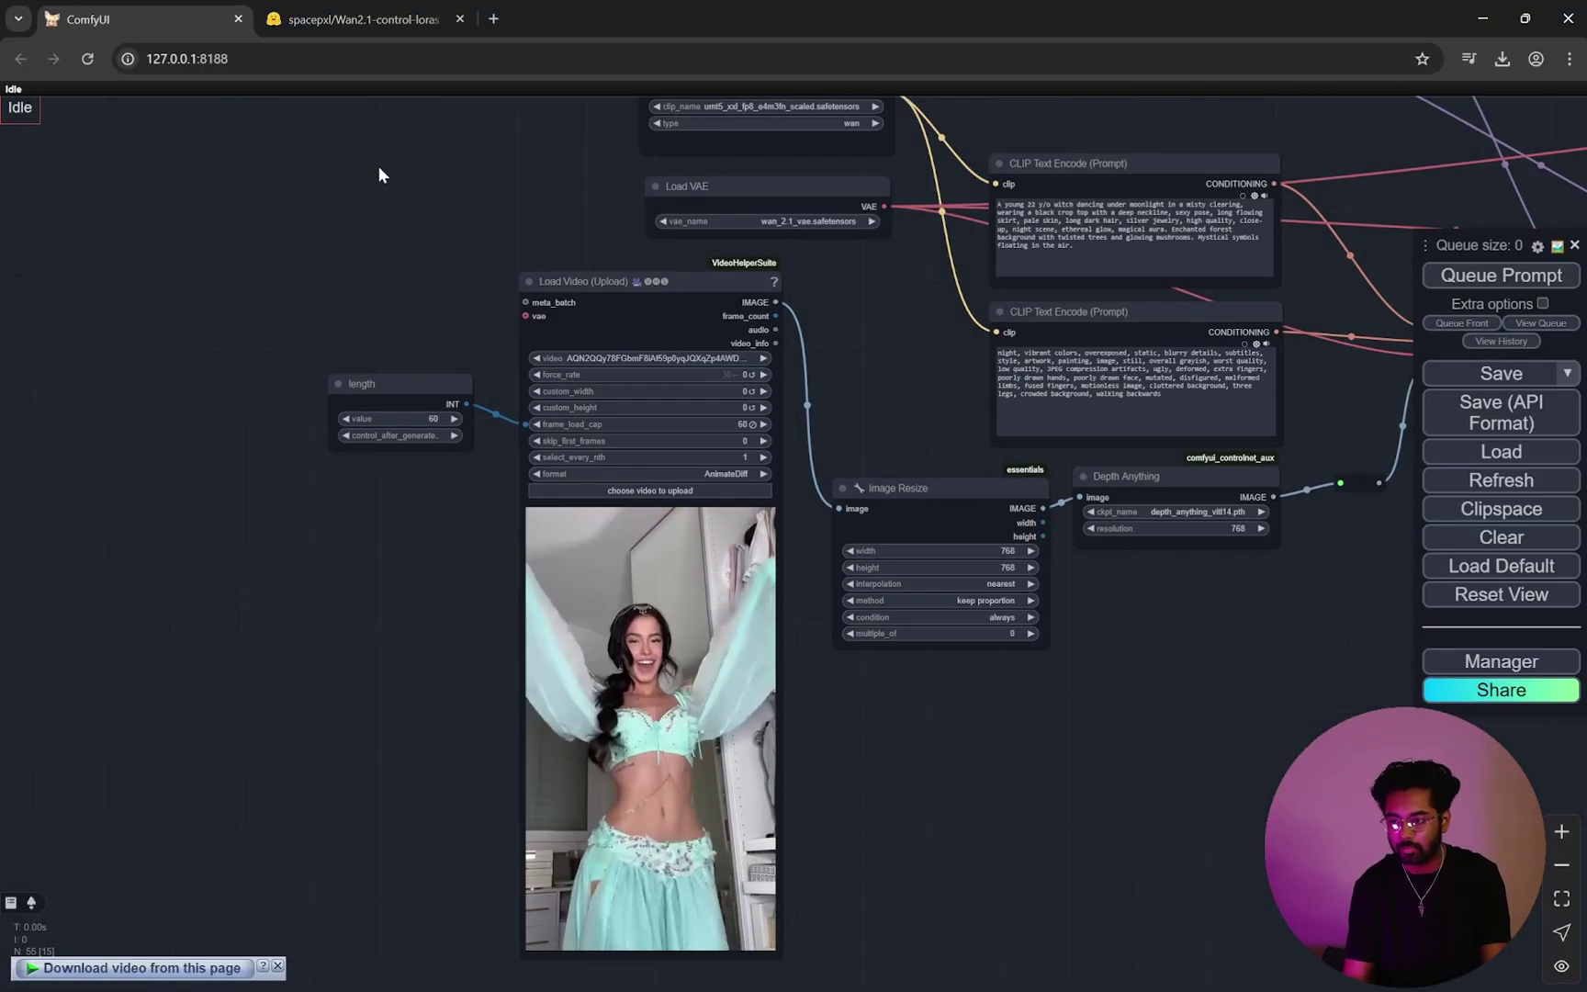
left_click_drag(457, 256, 339, 440)
scroll(911, 298, "up", 5)
left_click_drag(953, 306, 517, 298)
scroll(941, 450, "up", 2)
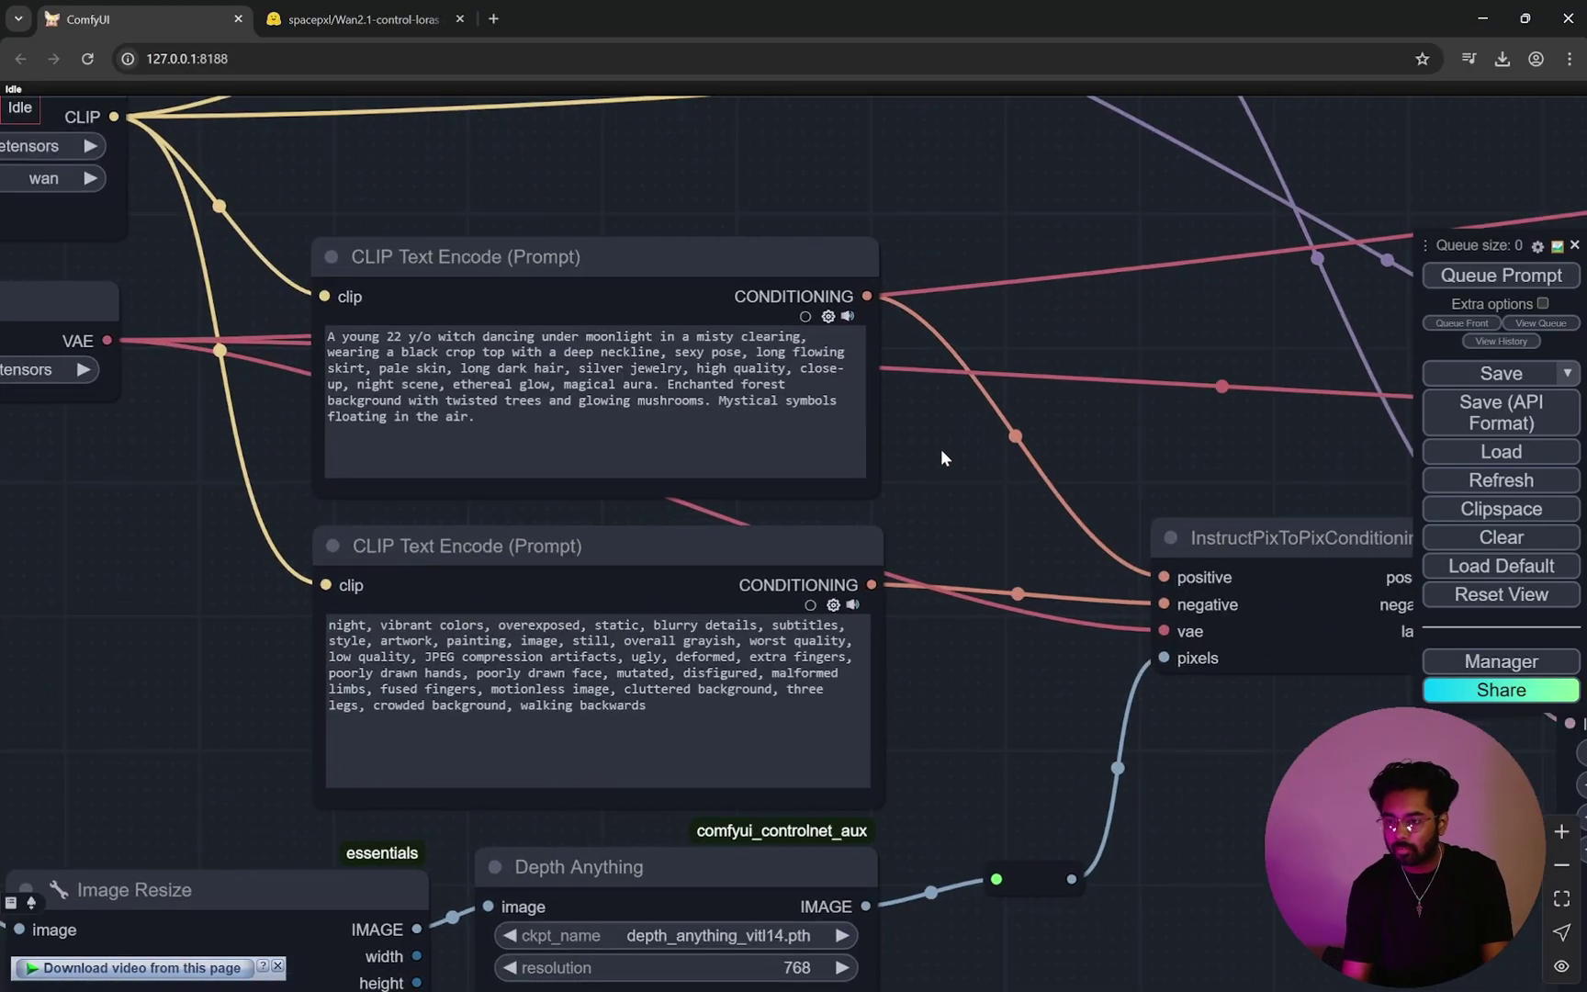
scroll(942, 449, "up", 3)
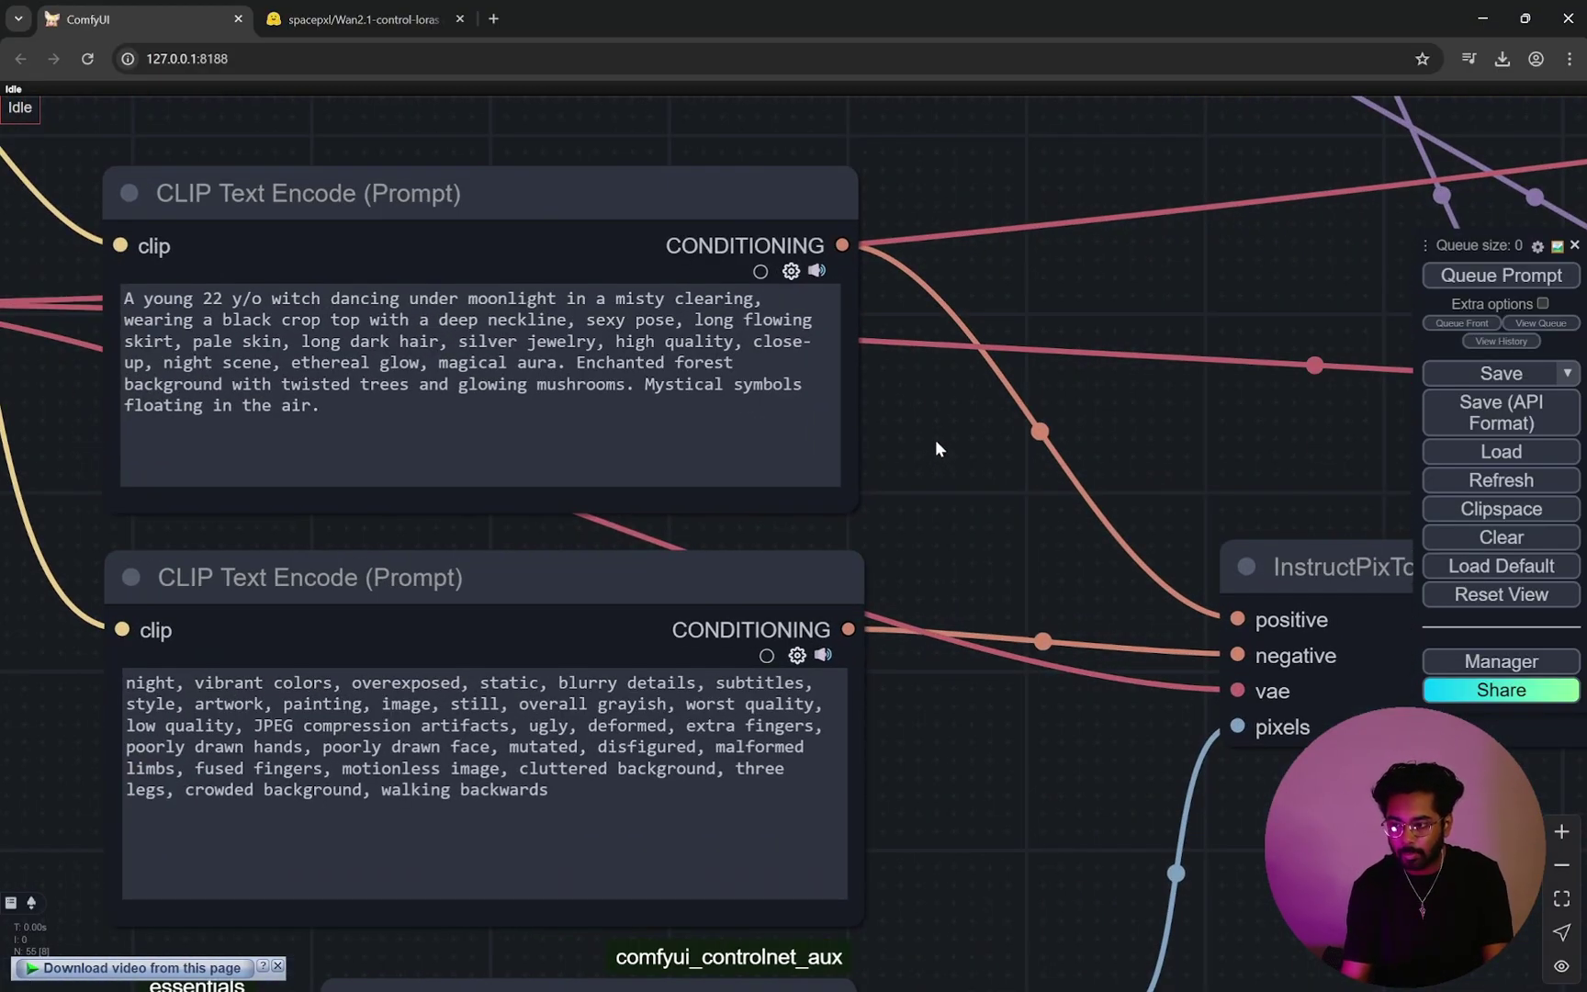
scroll(935, 448, "down", 4)
scroll(939, 712, "up", 4)
left_click_drag(939, 712, 1053, 621)
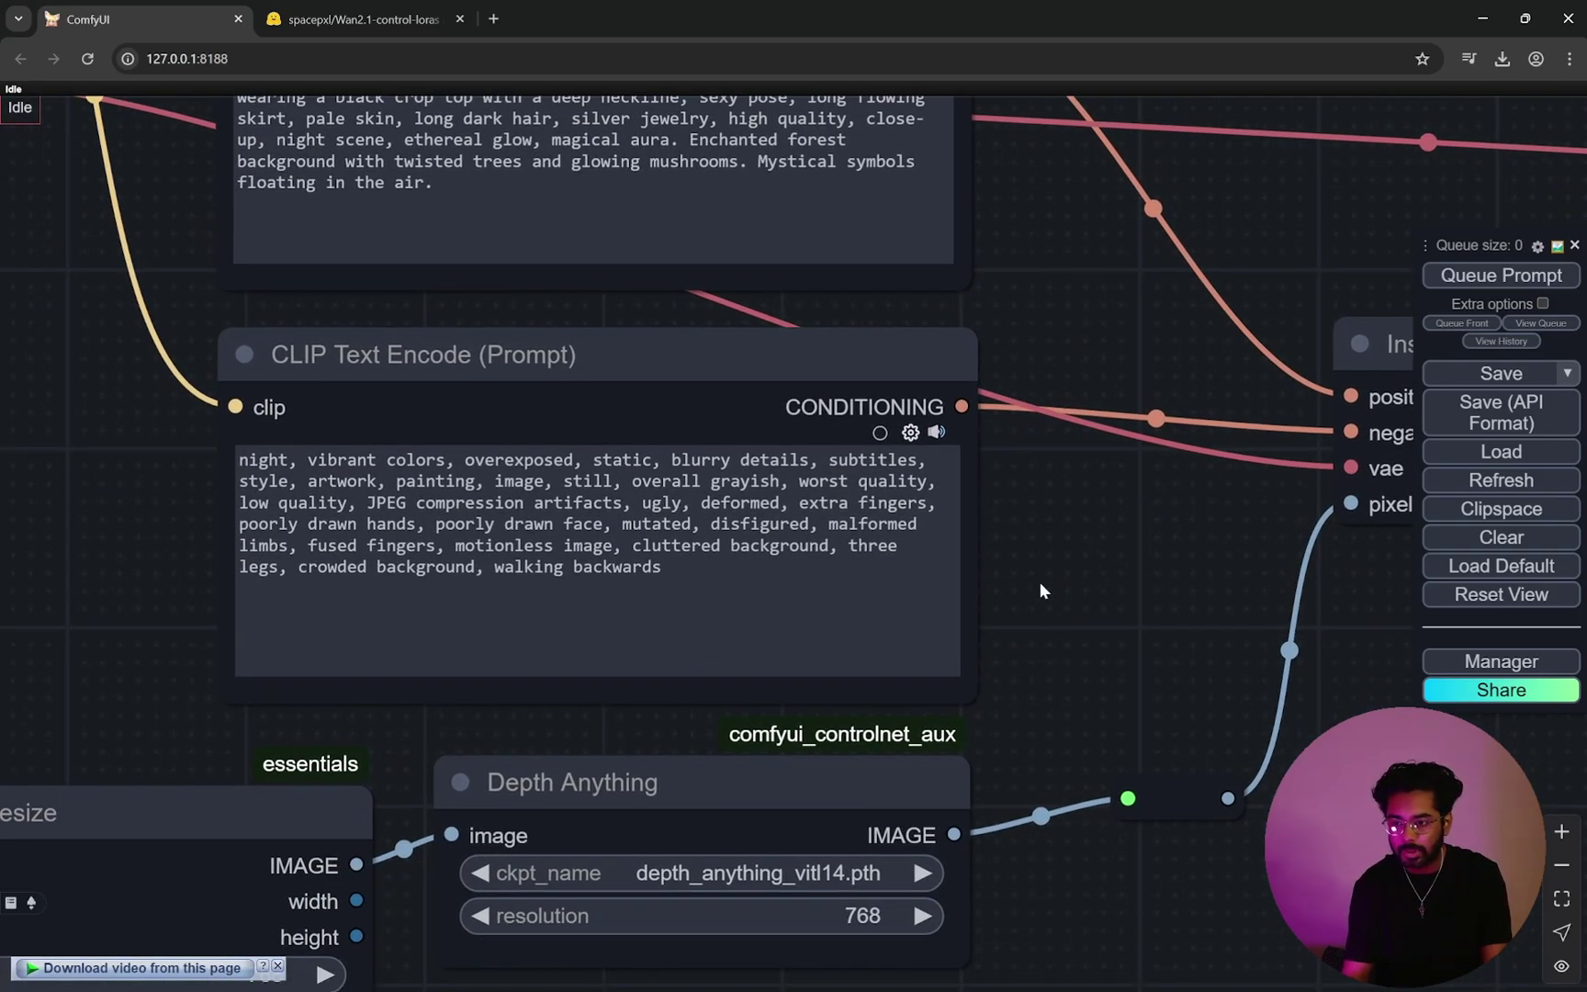
scroll(1064, 503, "down", 10)
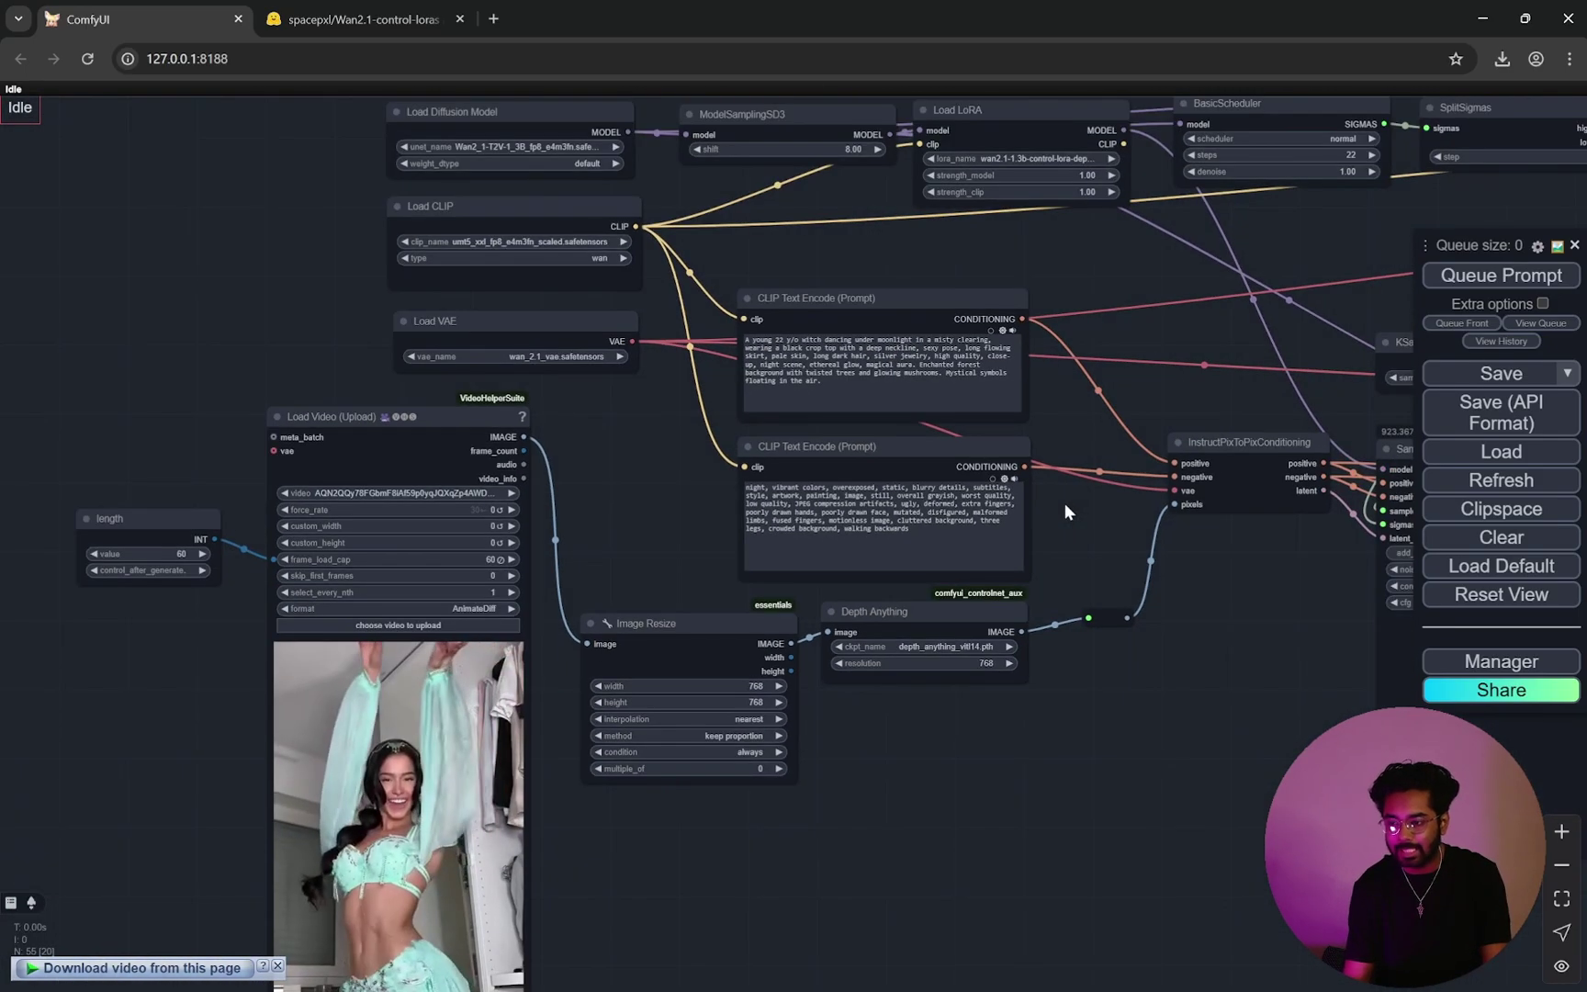
left_click_drag(709, 855, 1067, 556)
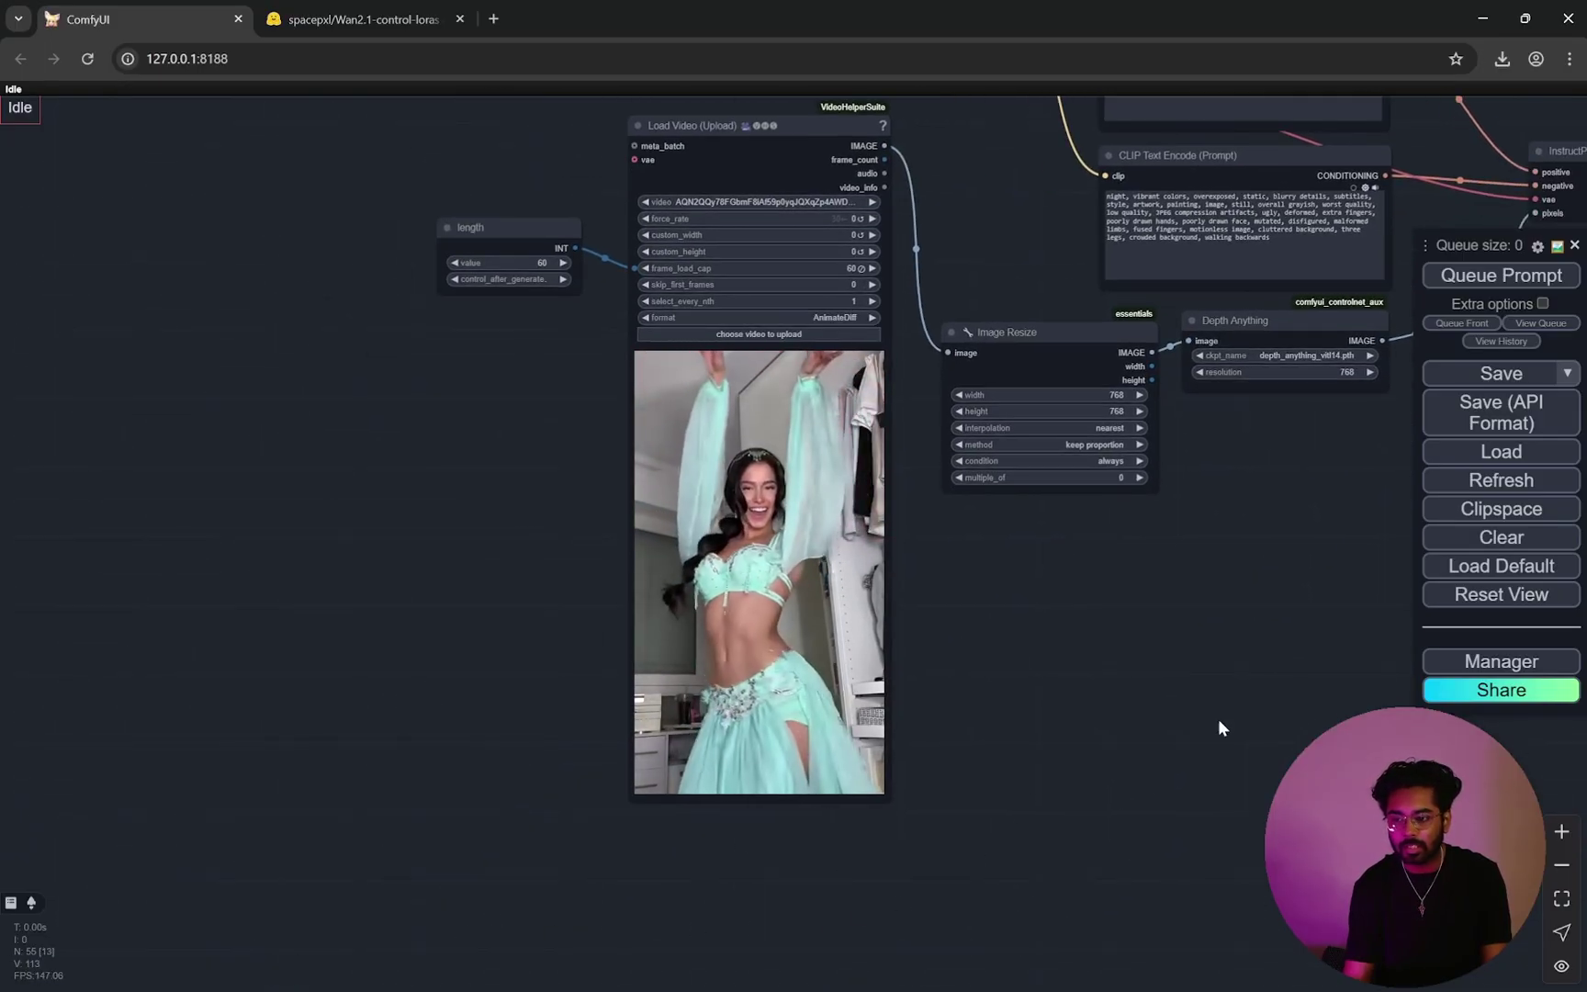
left_click_drag(1093, 732, 696, 860)
scroll(835, 450, "up", 5)
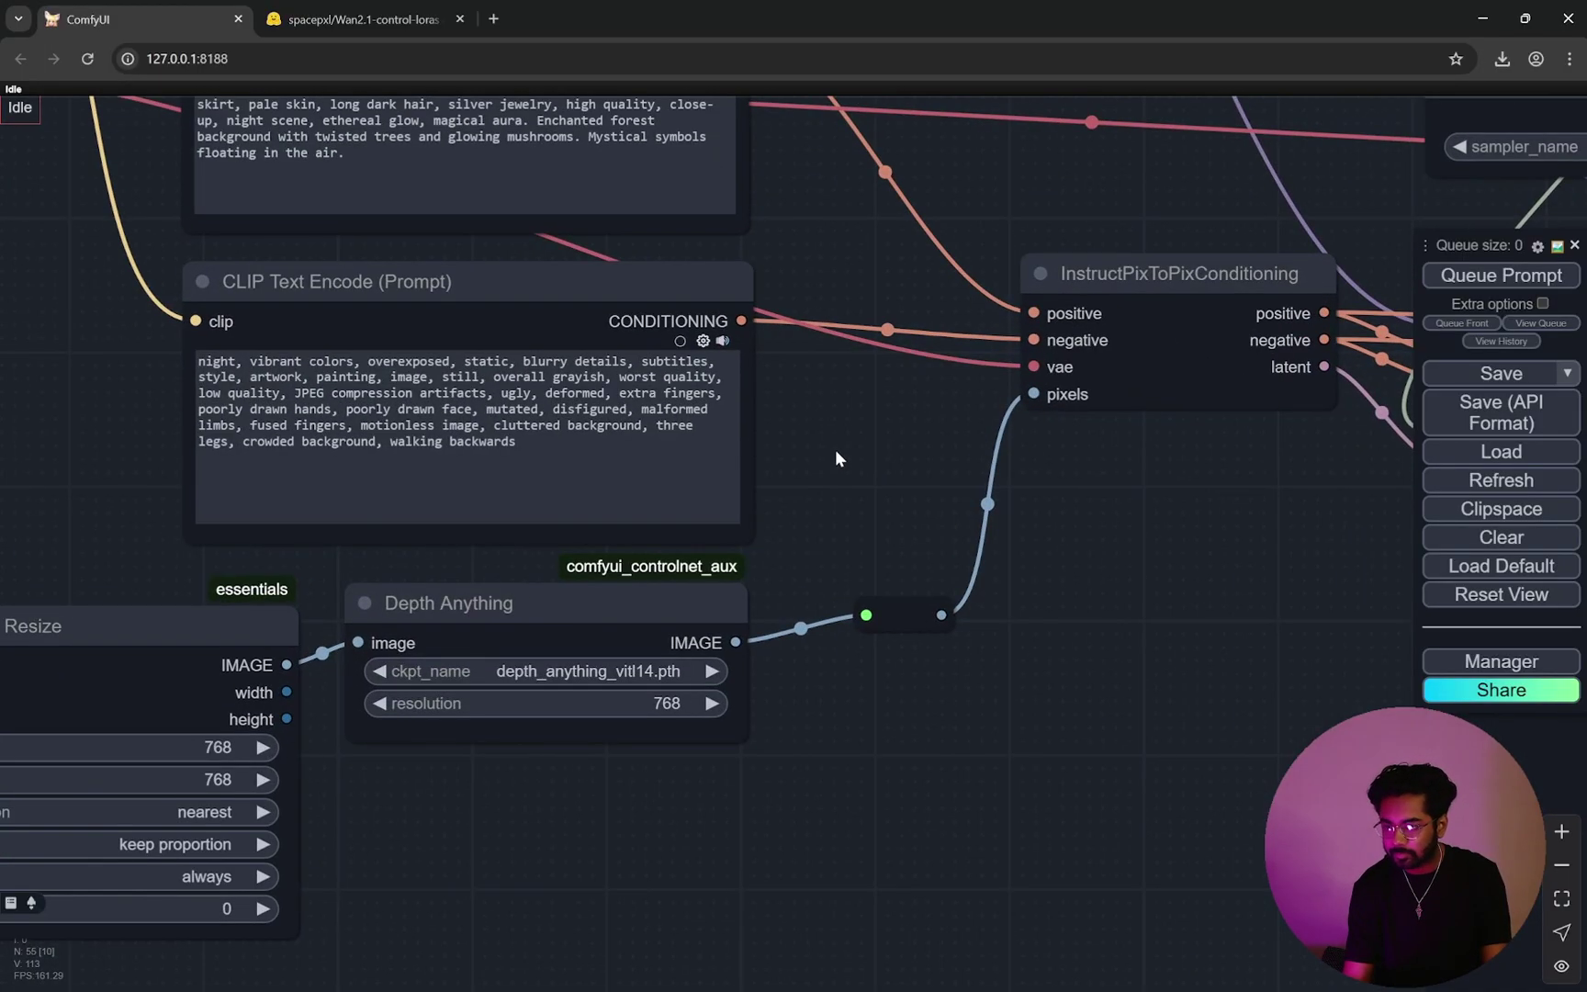
scroll(973, 538, "up", 3)
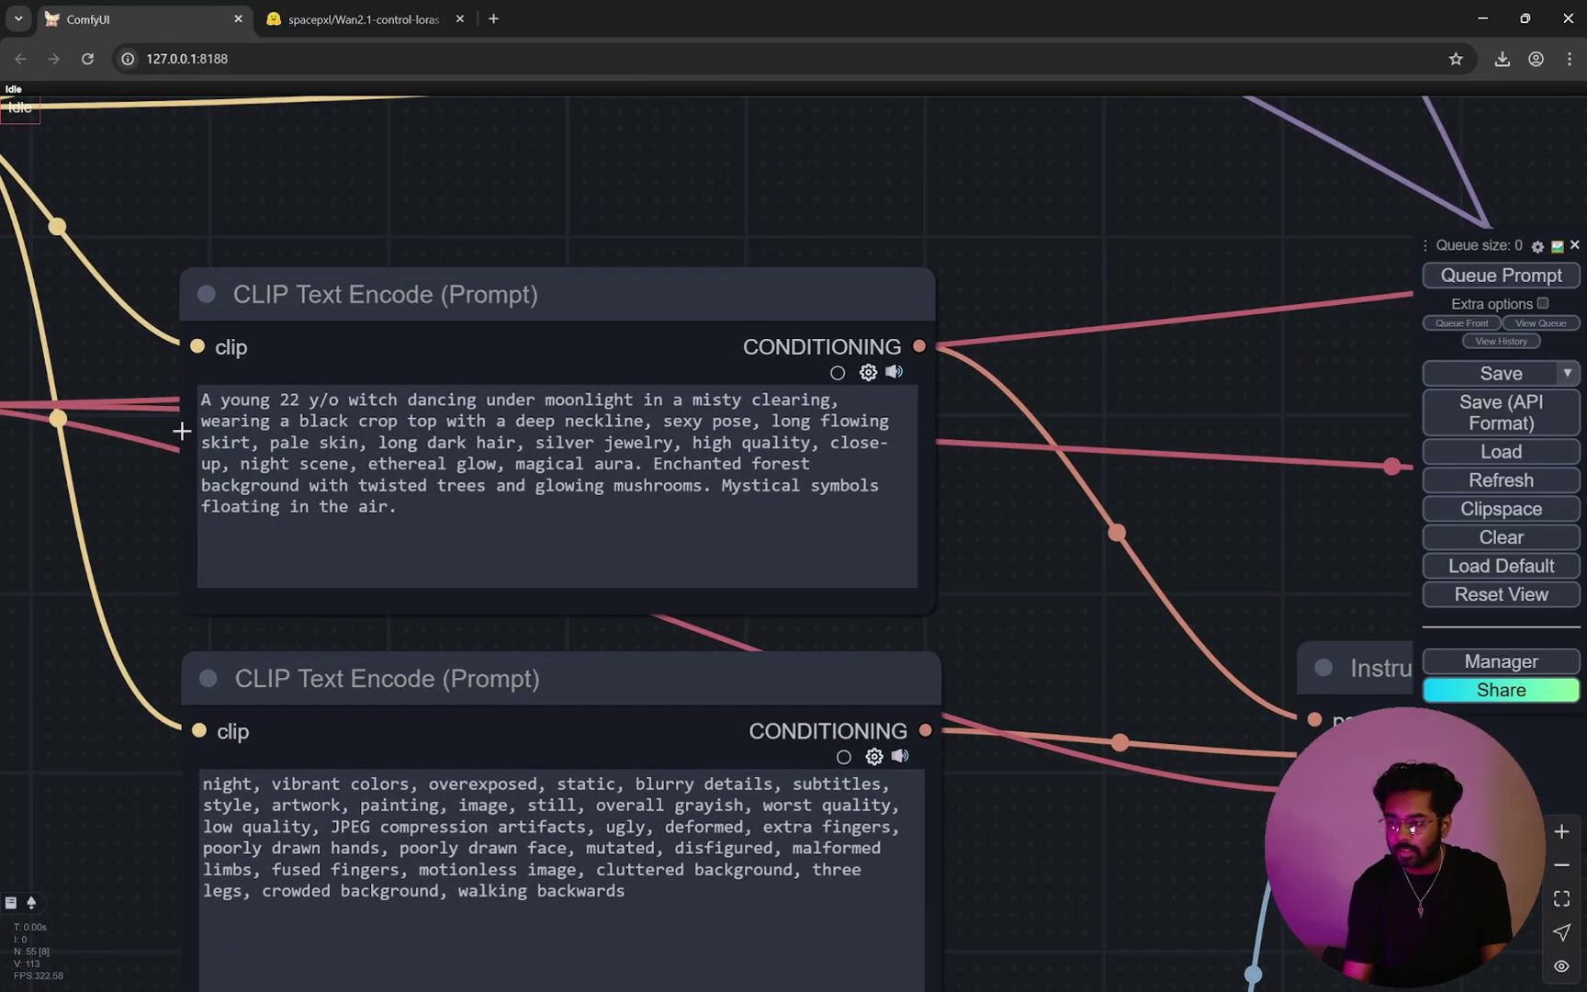
scroll(180, 434, "up", 2)
left_click_drag(232, 385, 520, 392)
left_click(539, 381)
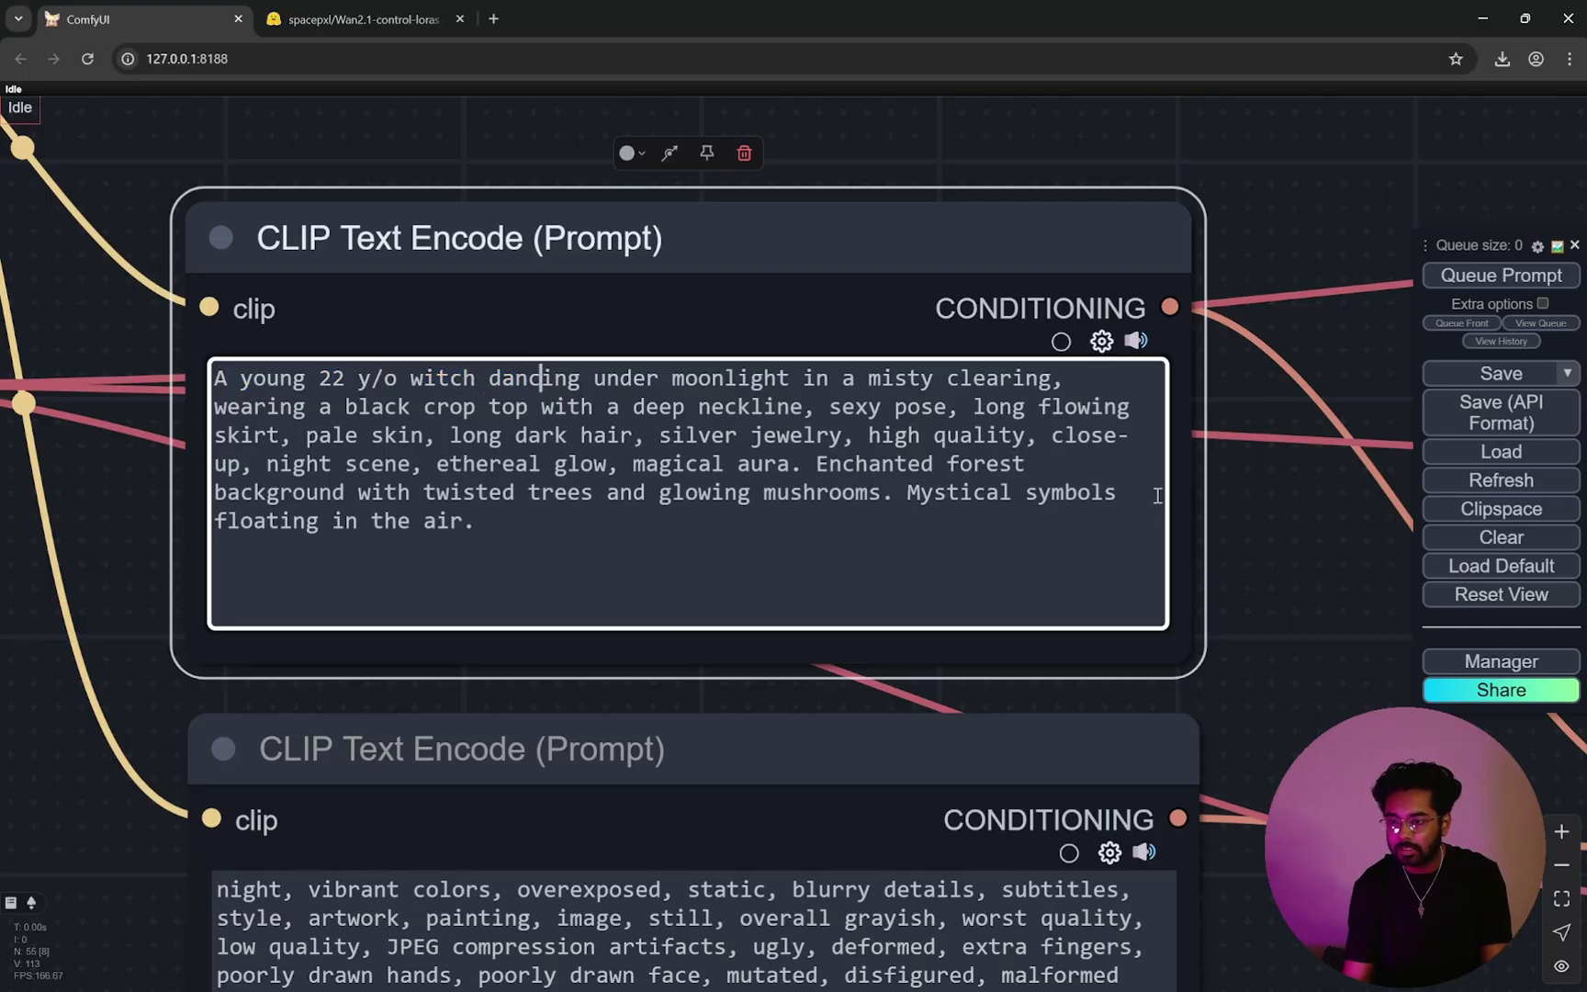
scroll(1285, 549, "down", 8)
scroll(1289, 552, "up", 5)
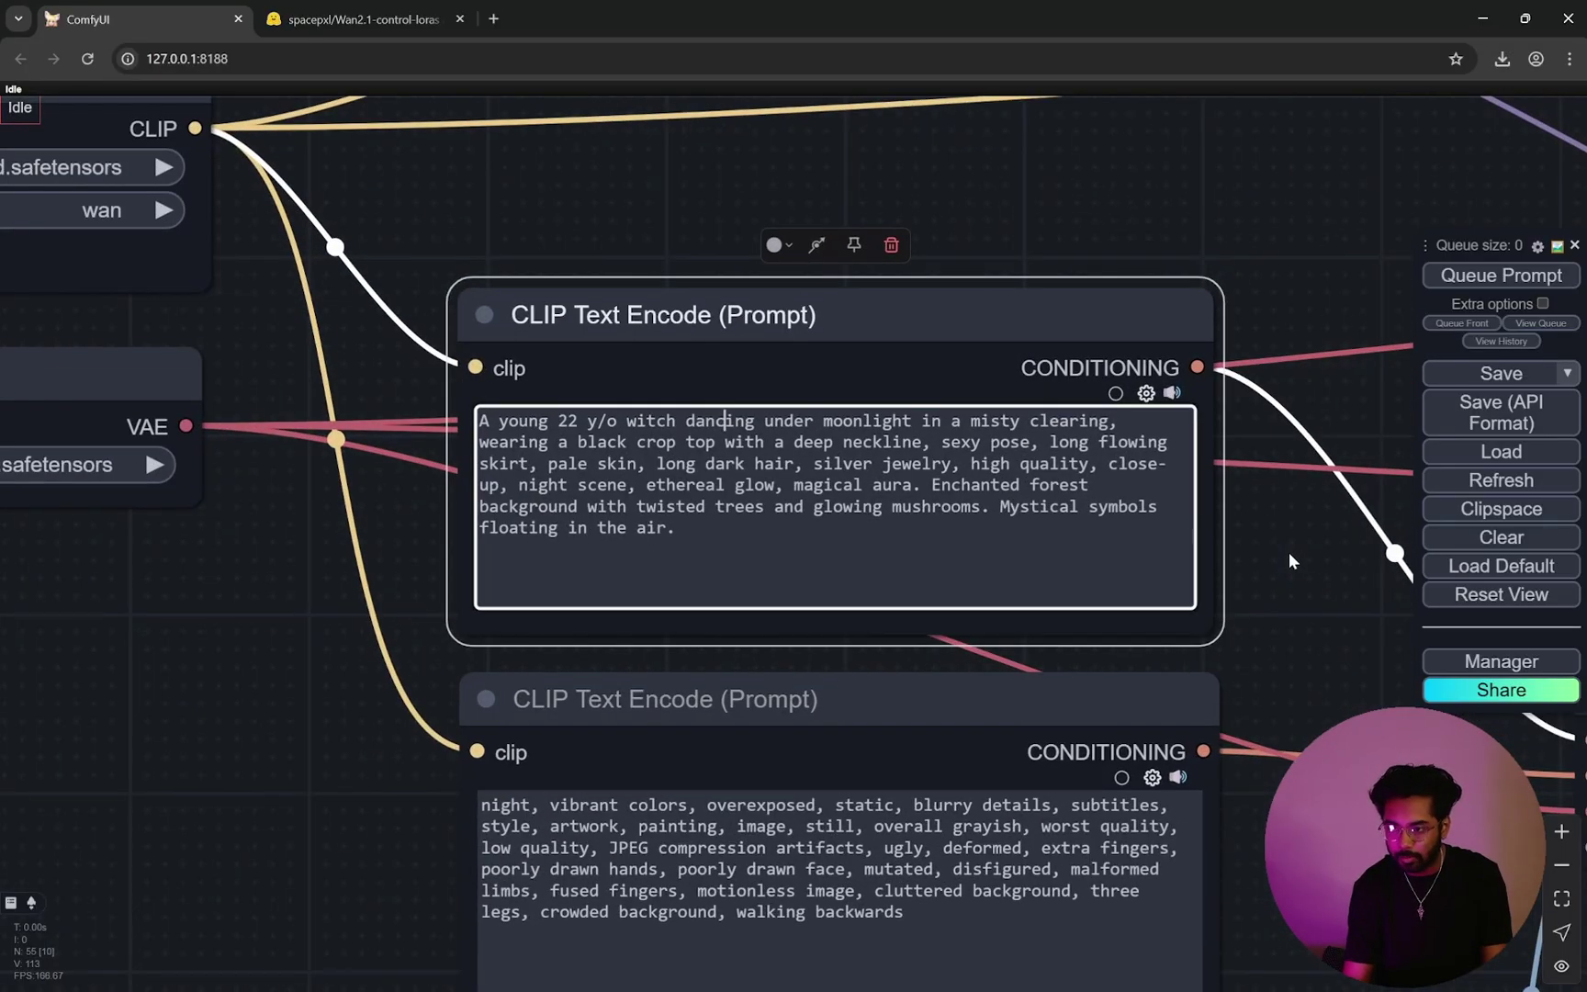
scroll(1289, 552, "up", 2)
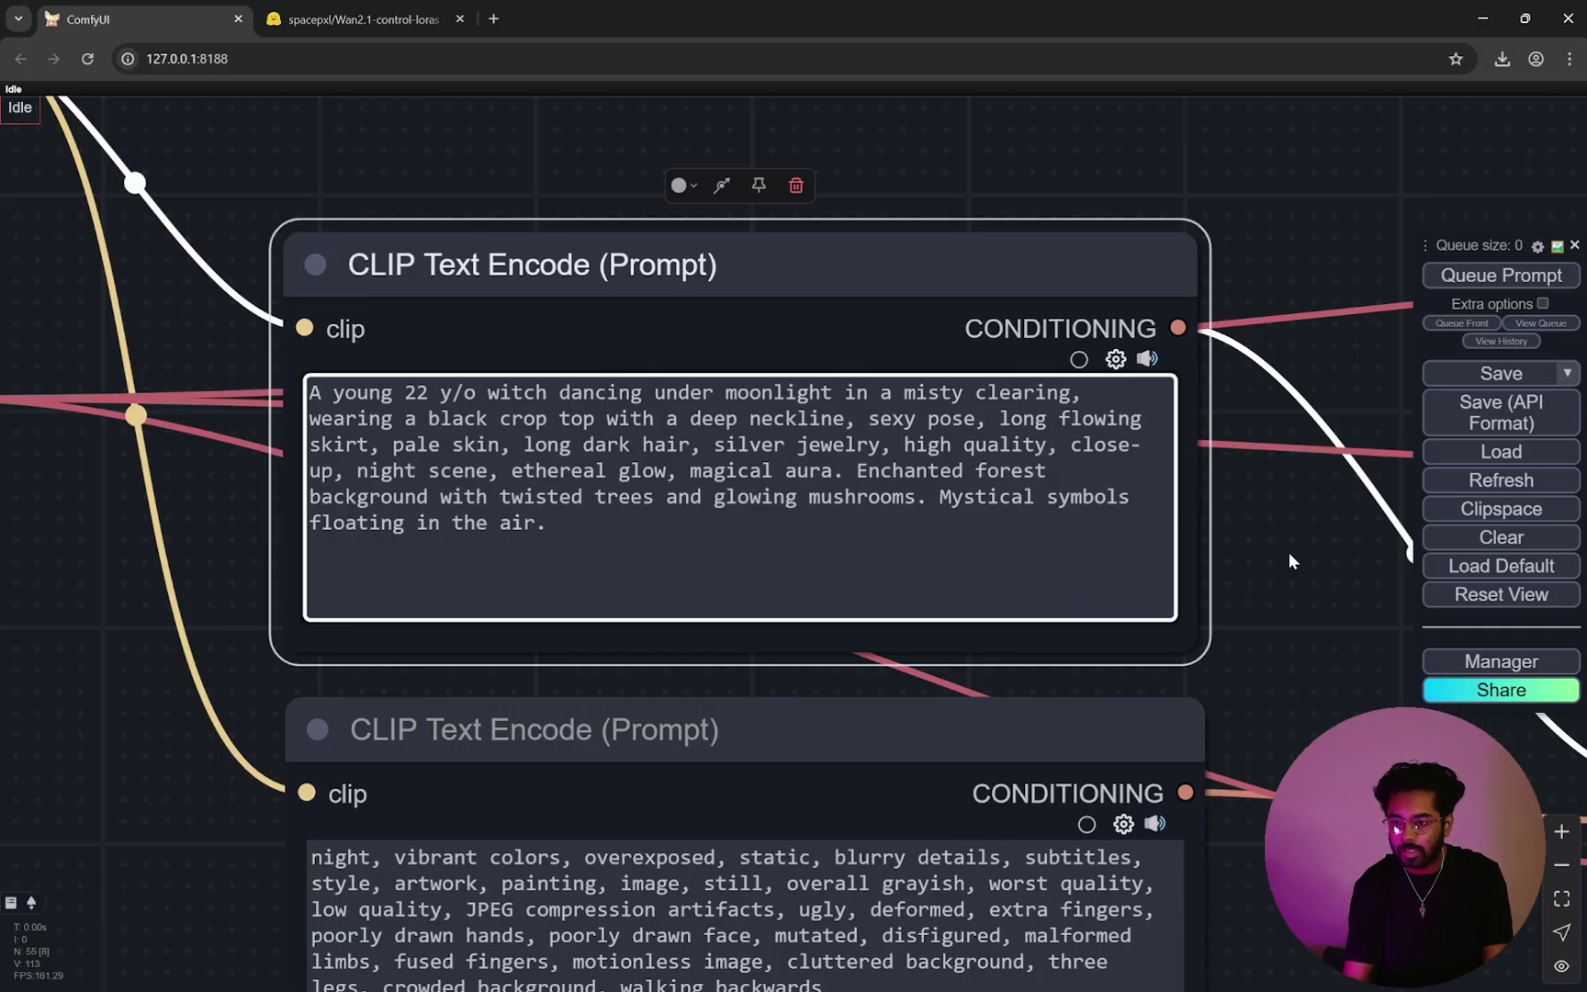
scroll(1289, 552, "down", 10)
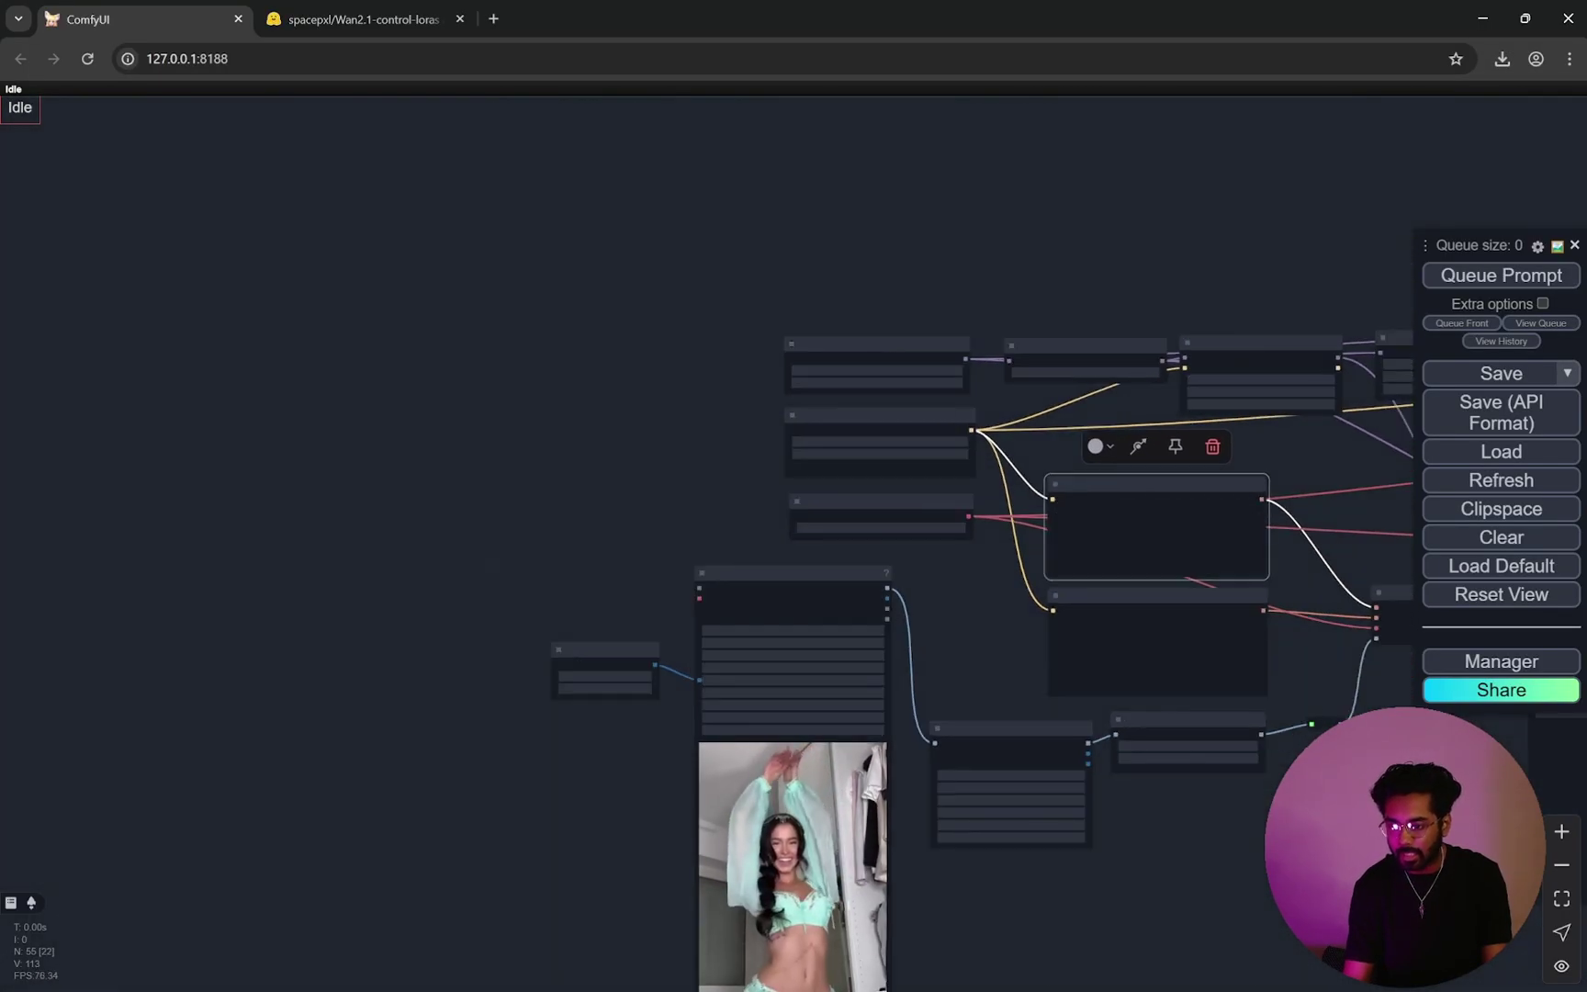
left_click_drag(1289, 553, 979, 542)
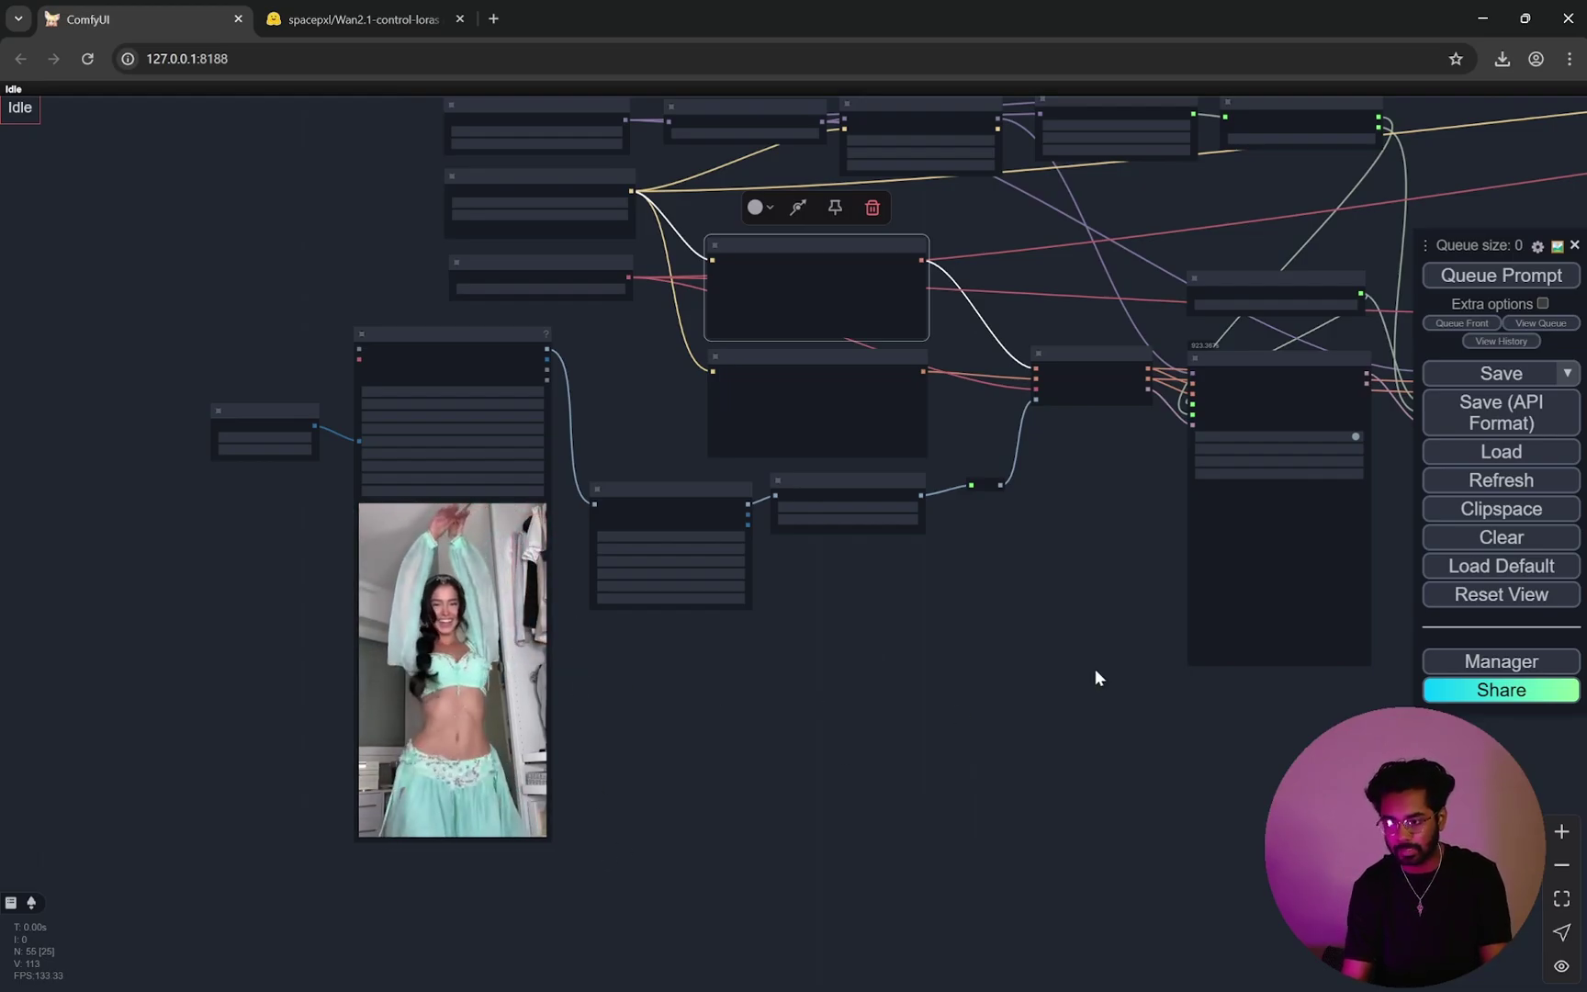
scroll(995, 343, "up", 10)
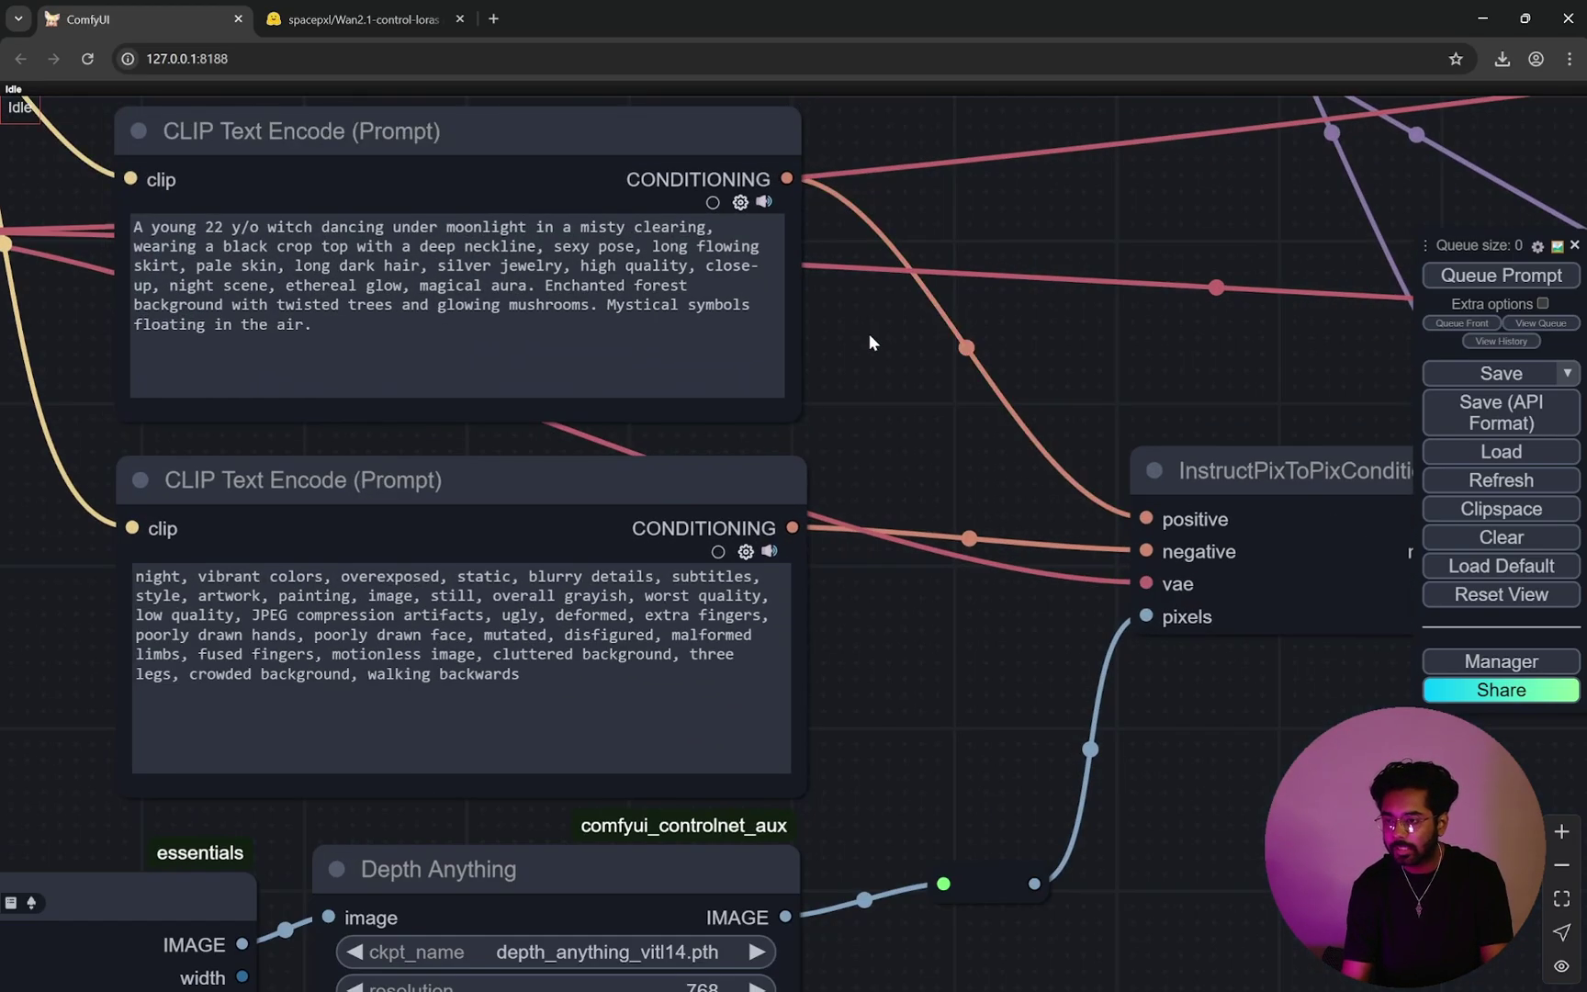
scroll(1053, 438, "up", 1)
scroll(1053, 447, "up", 1)
left_click_drag(1042, 423, 1168, 450)
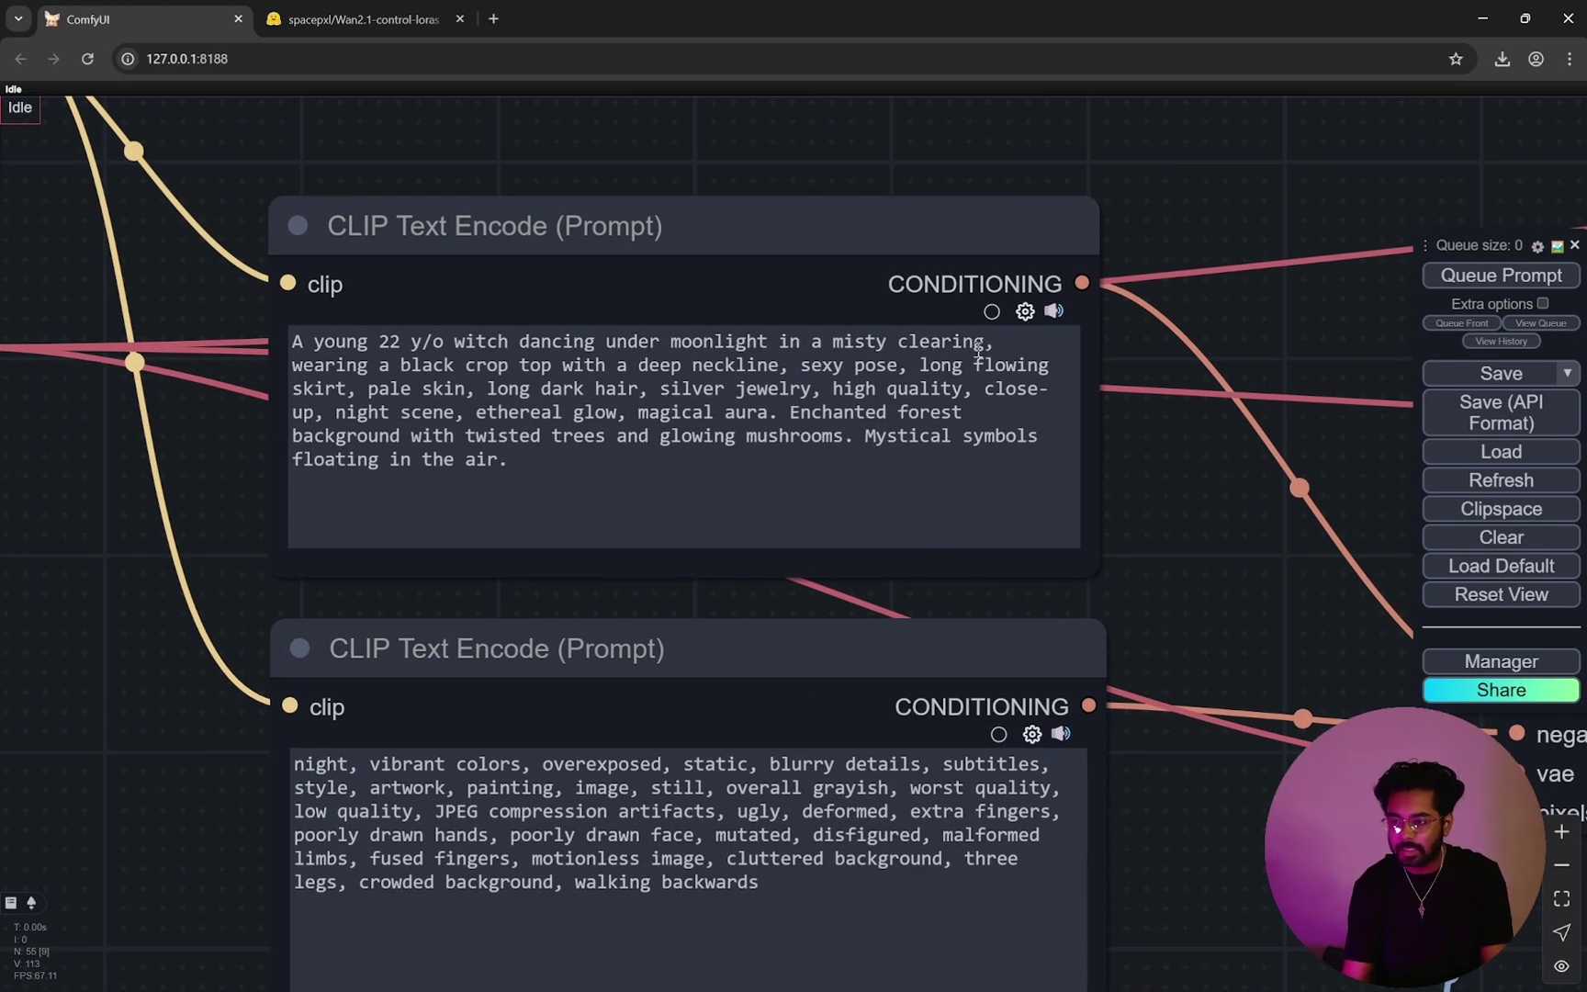
left_click_drag(357, 366, 581, 373)
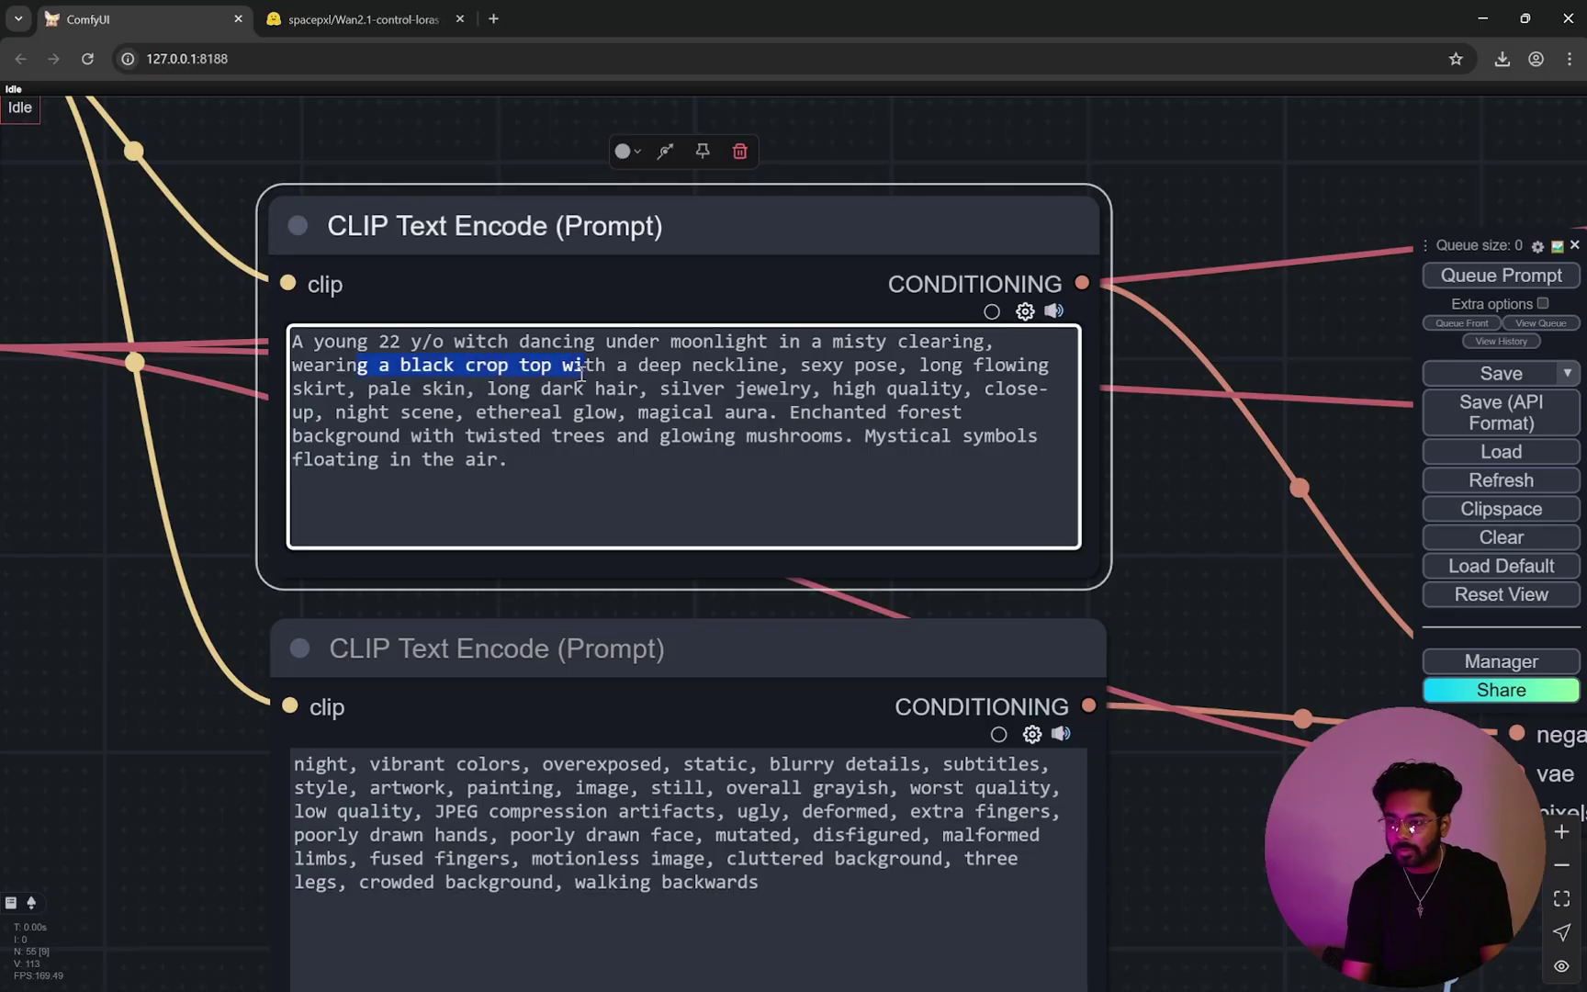
left_click(735, 415)
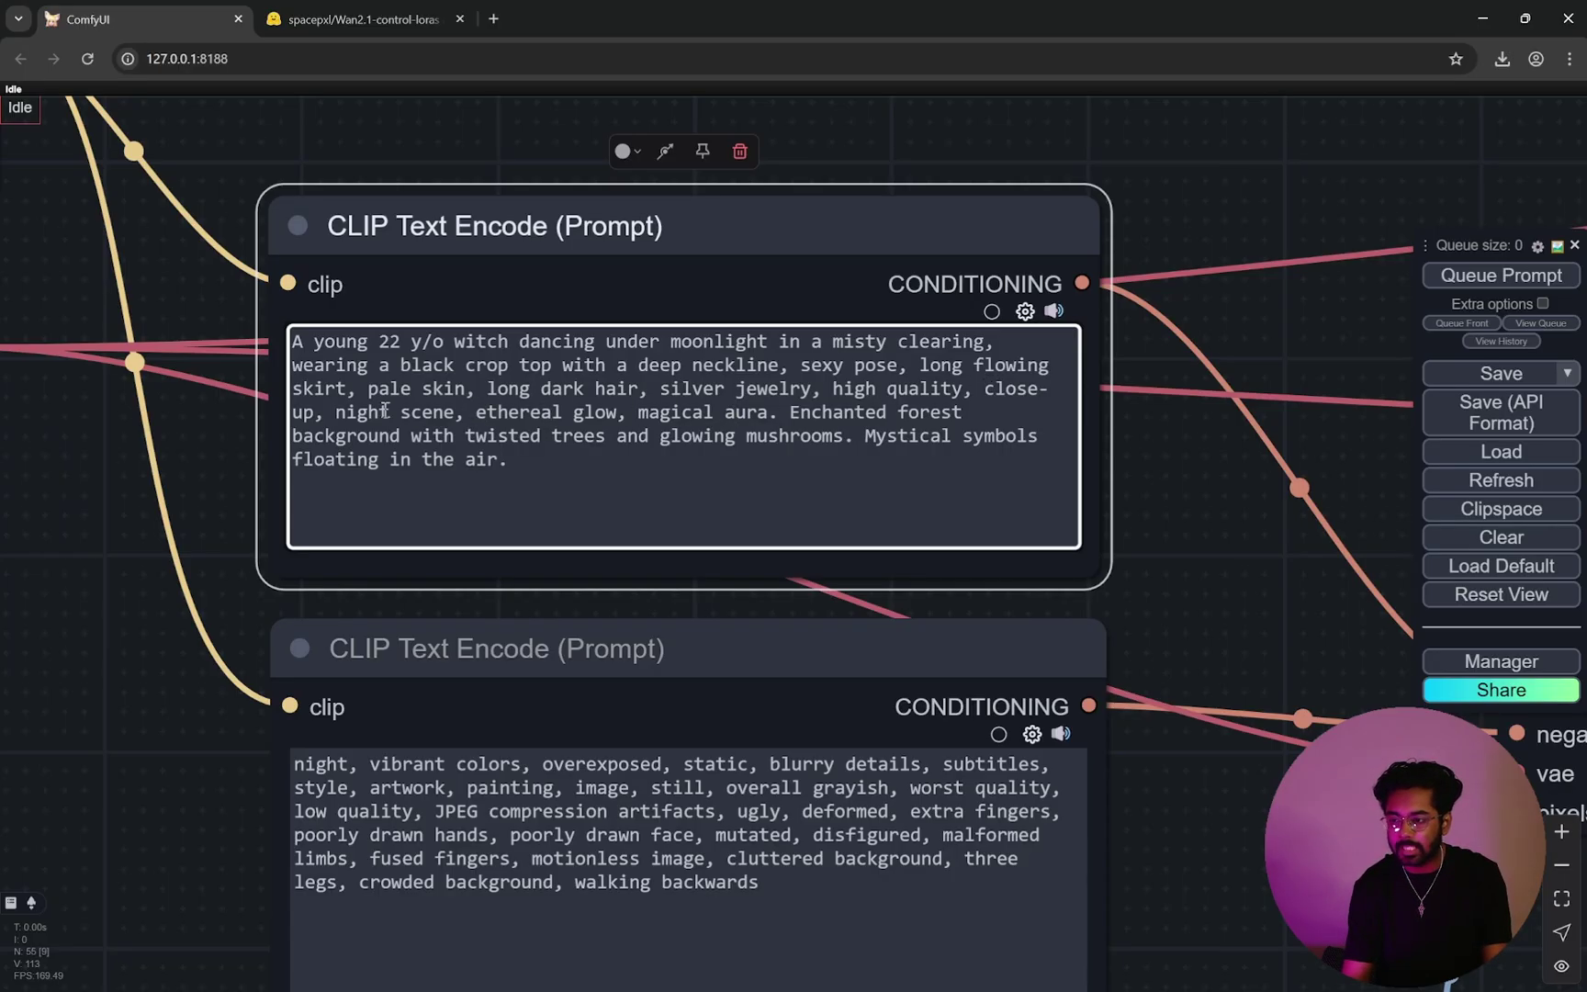
left_click_drag(382, 410, 651, 418)
left_click(722, 415)
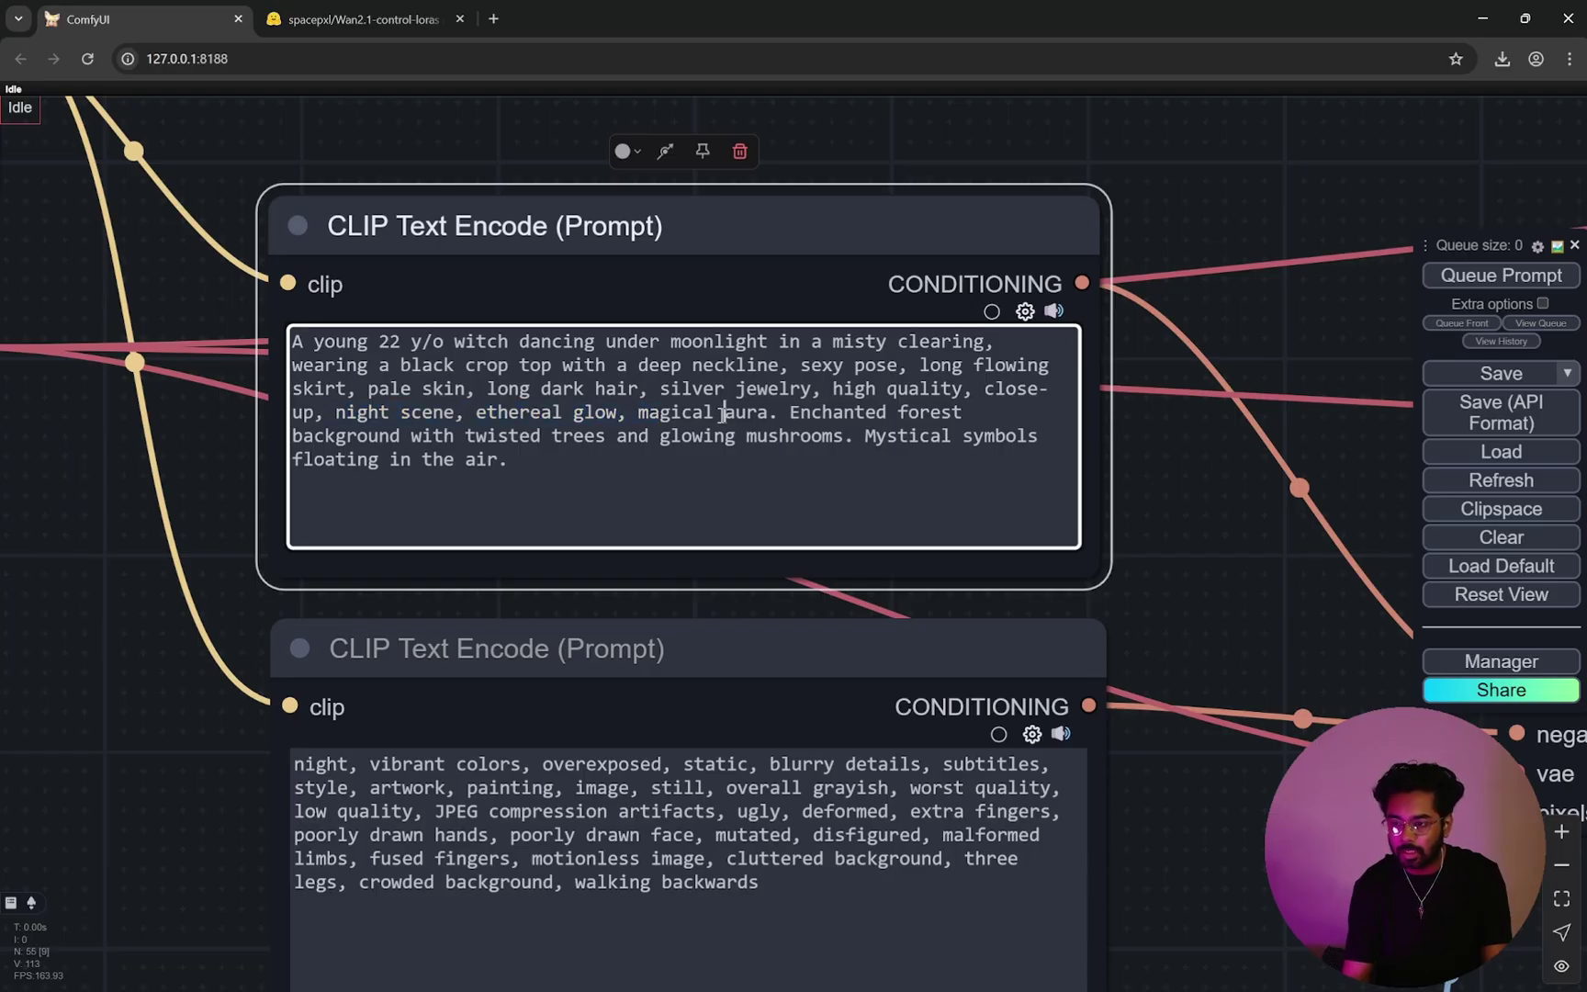
left_click(1227, 518)
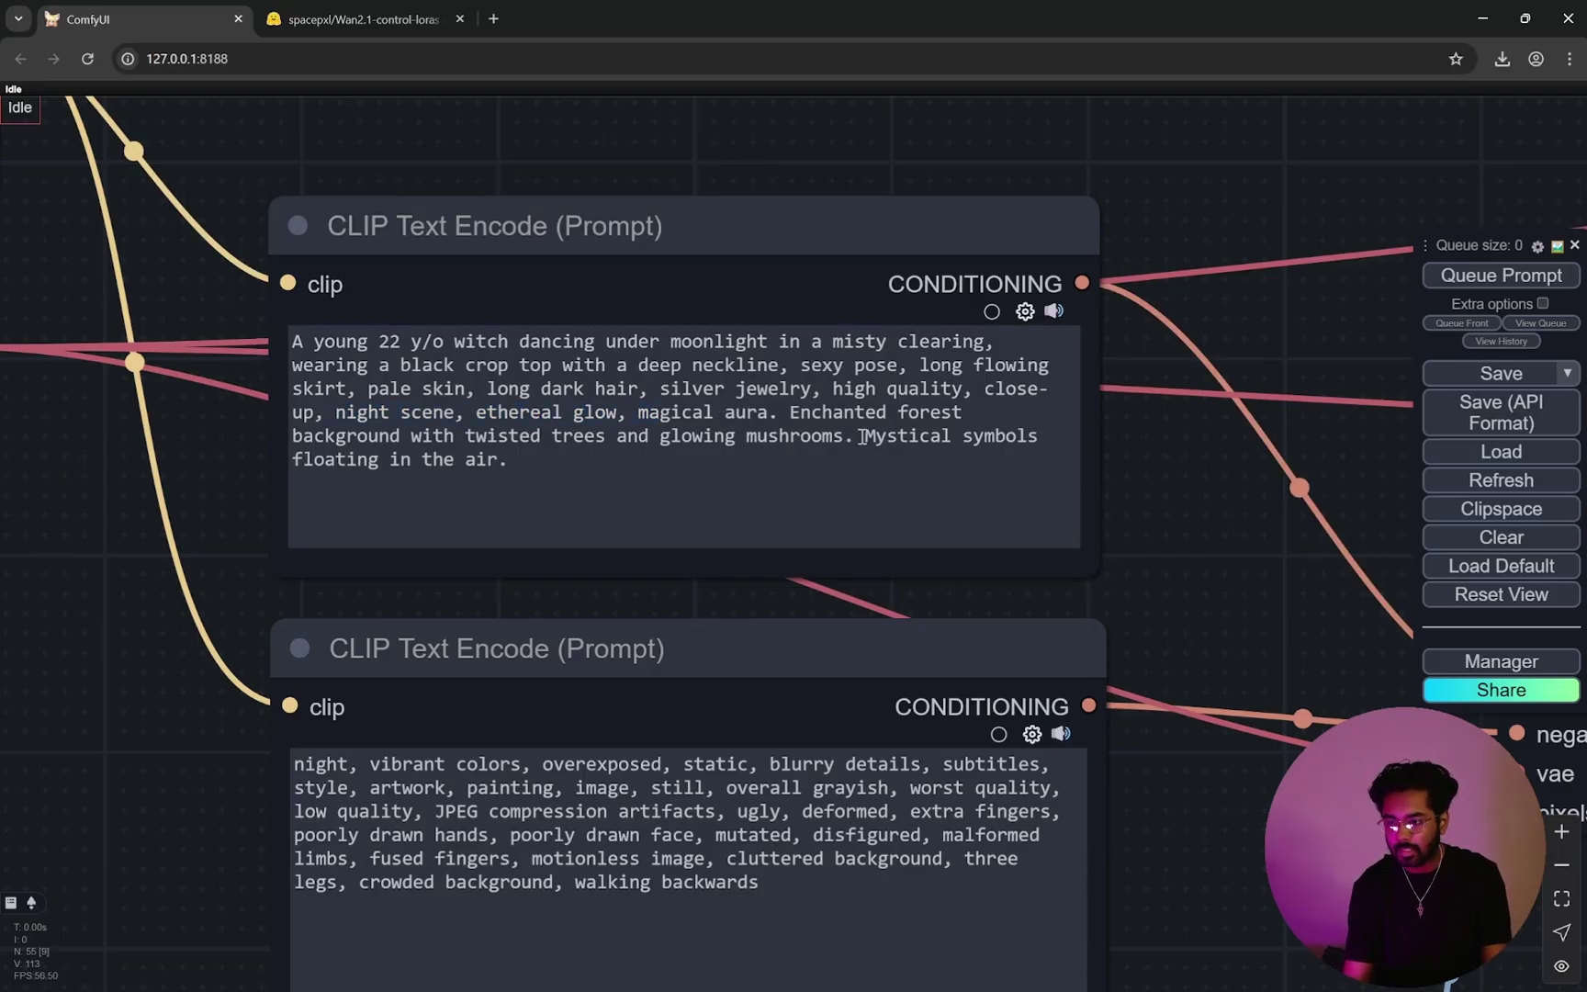
scroll(1102, 491, "down", 5)
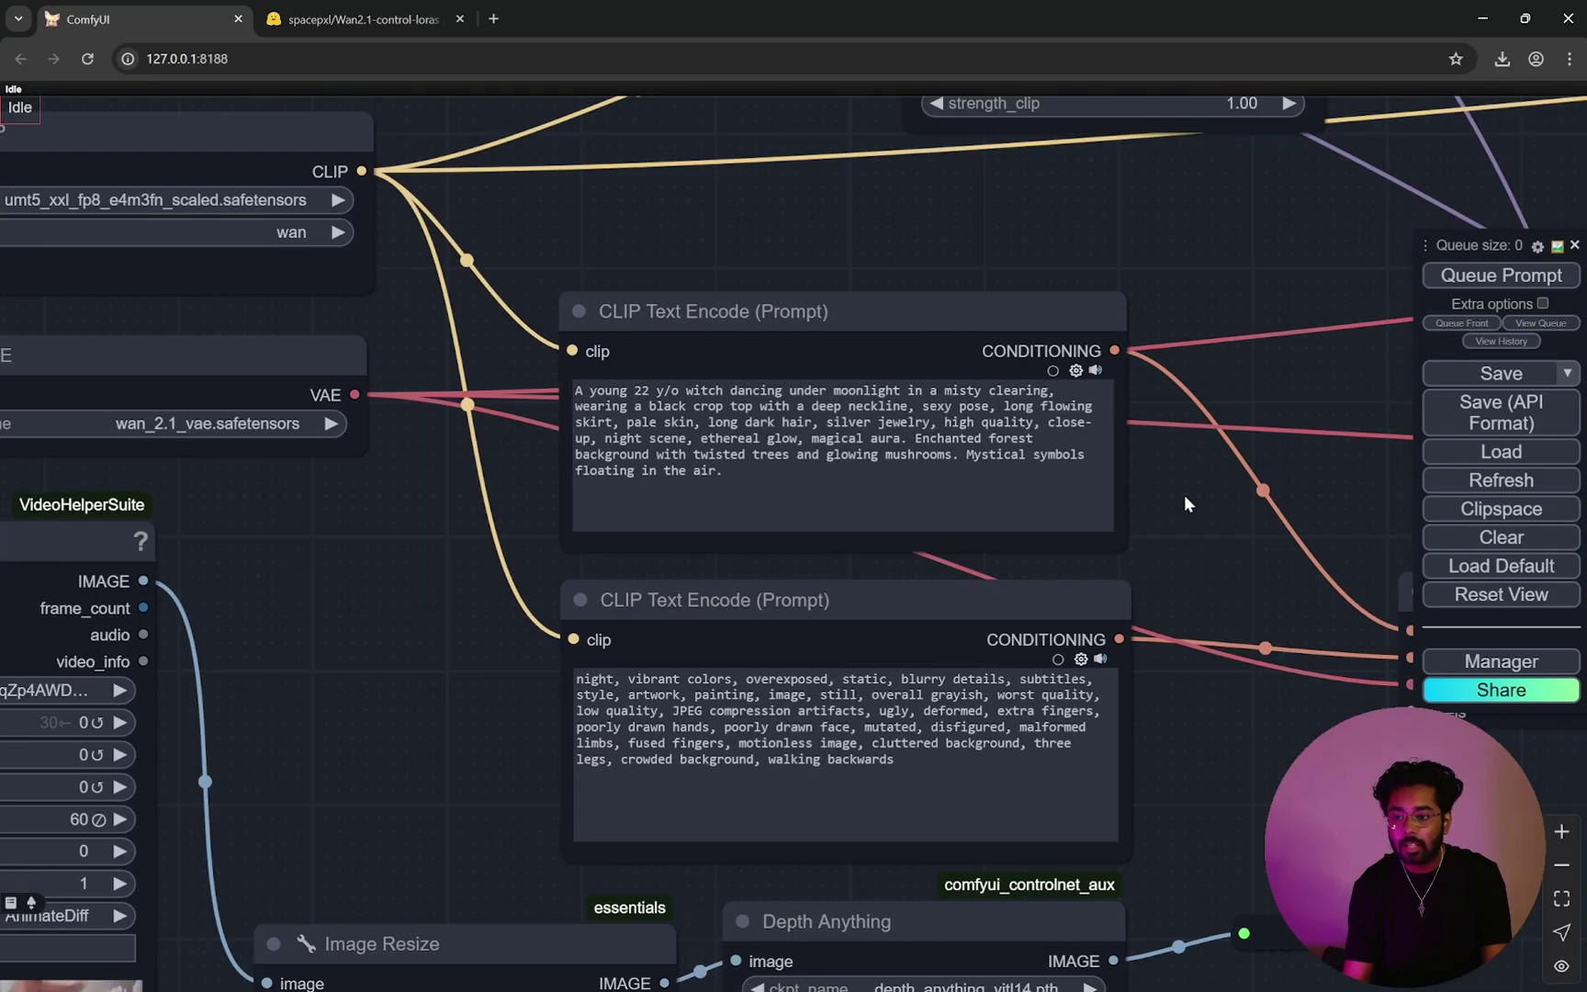
scroll(1121, 478, "up", 5)
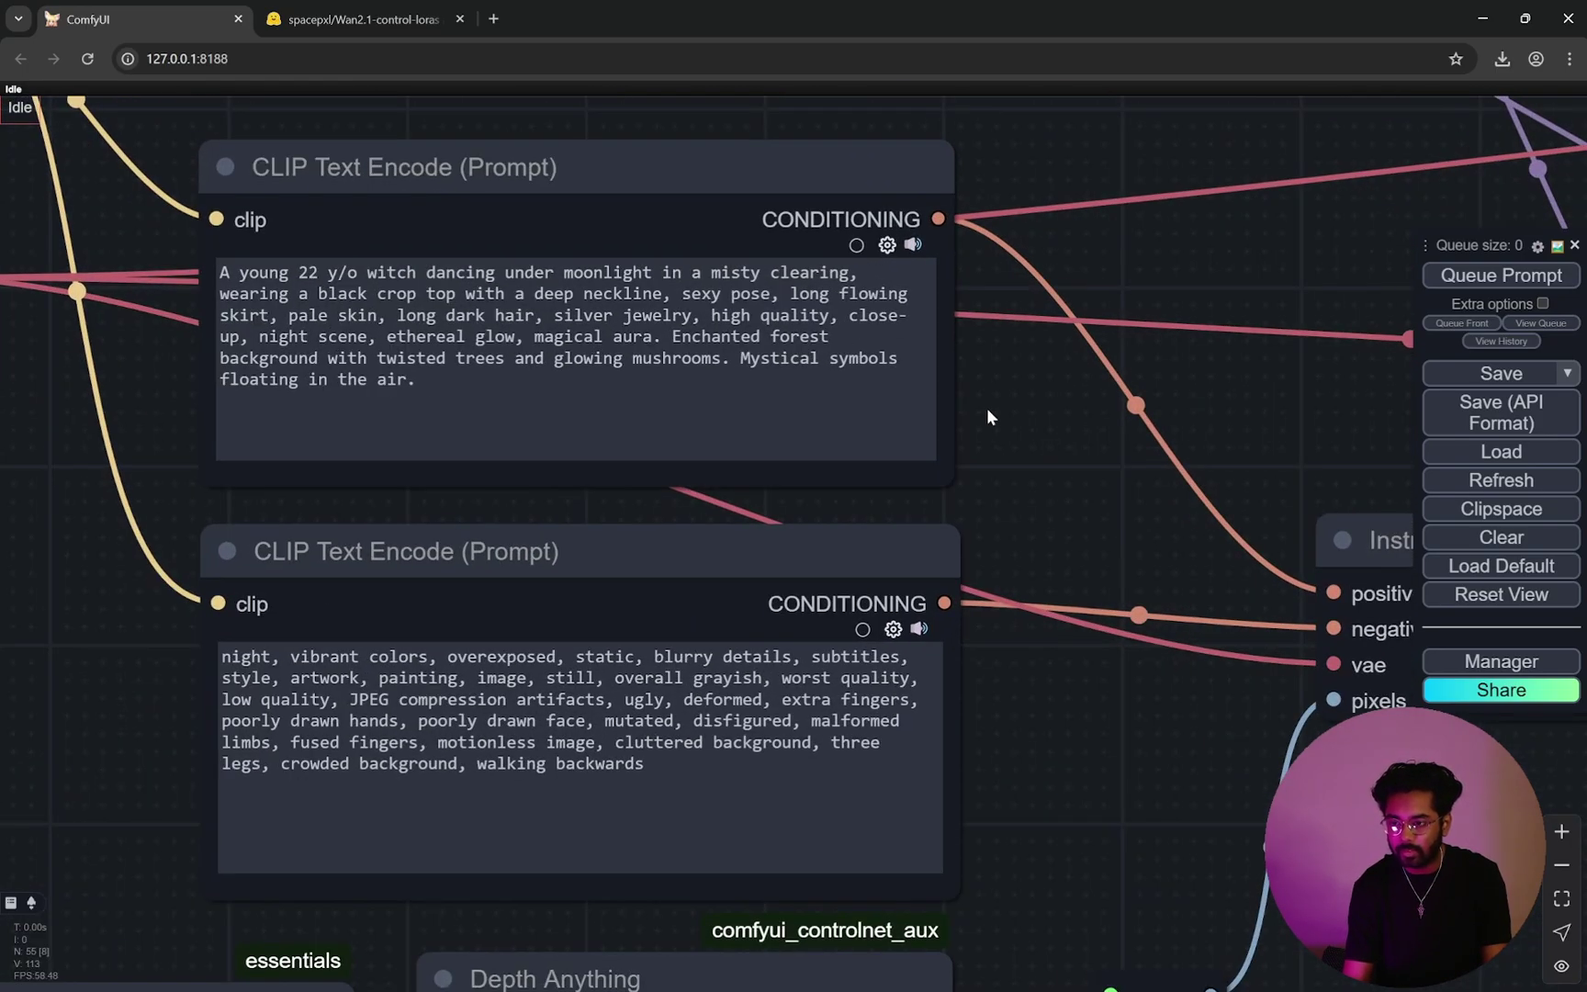
left_click(450, 384)
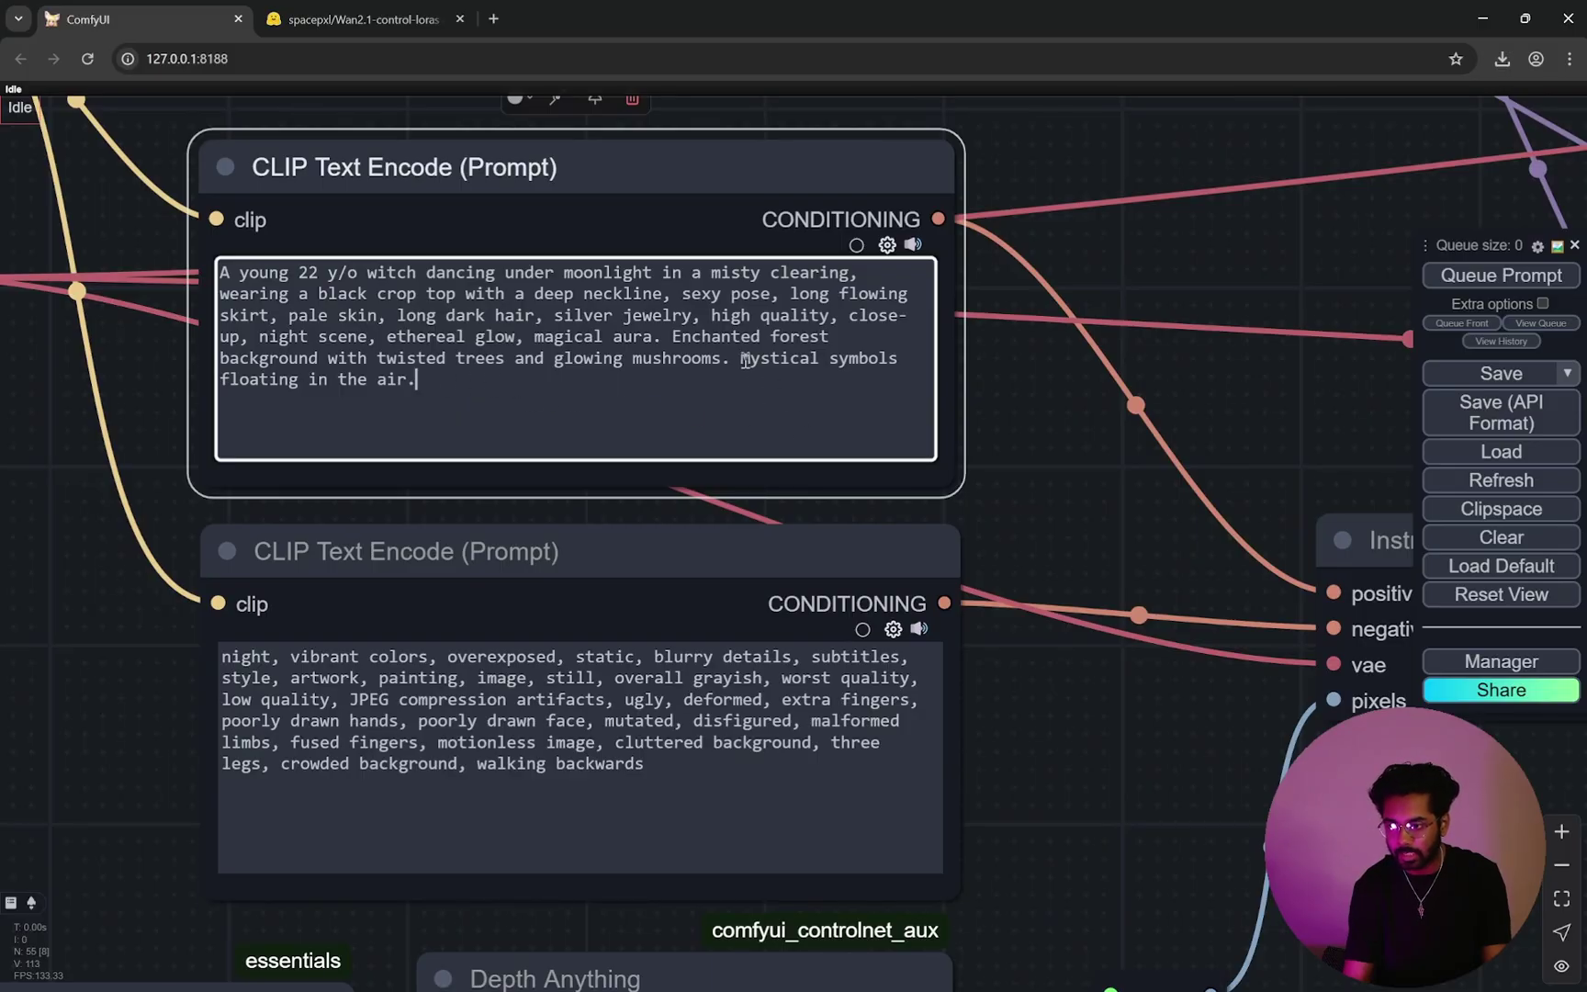
left_click_drag(742, 358, 758, 381)
left_click(1036, 433)
scroll(1036, 434, "down", 6)
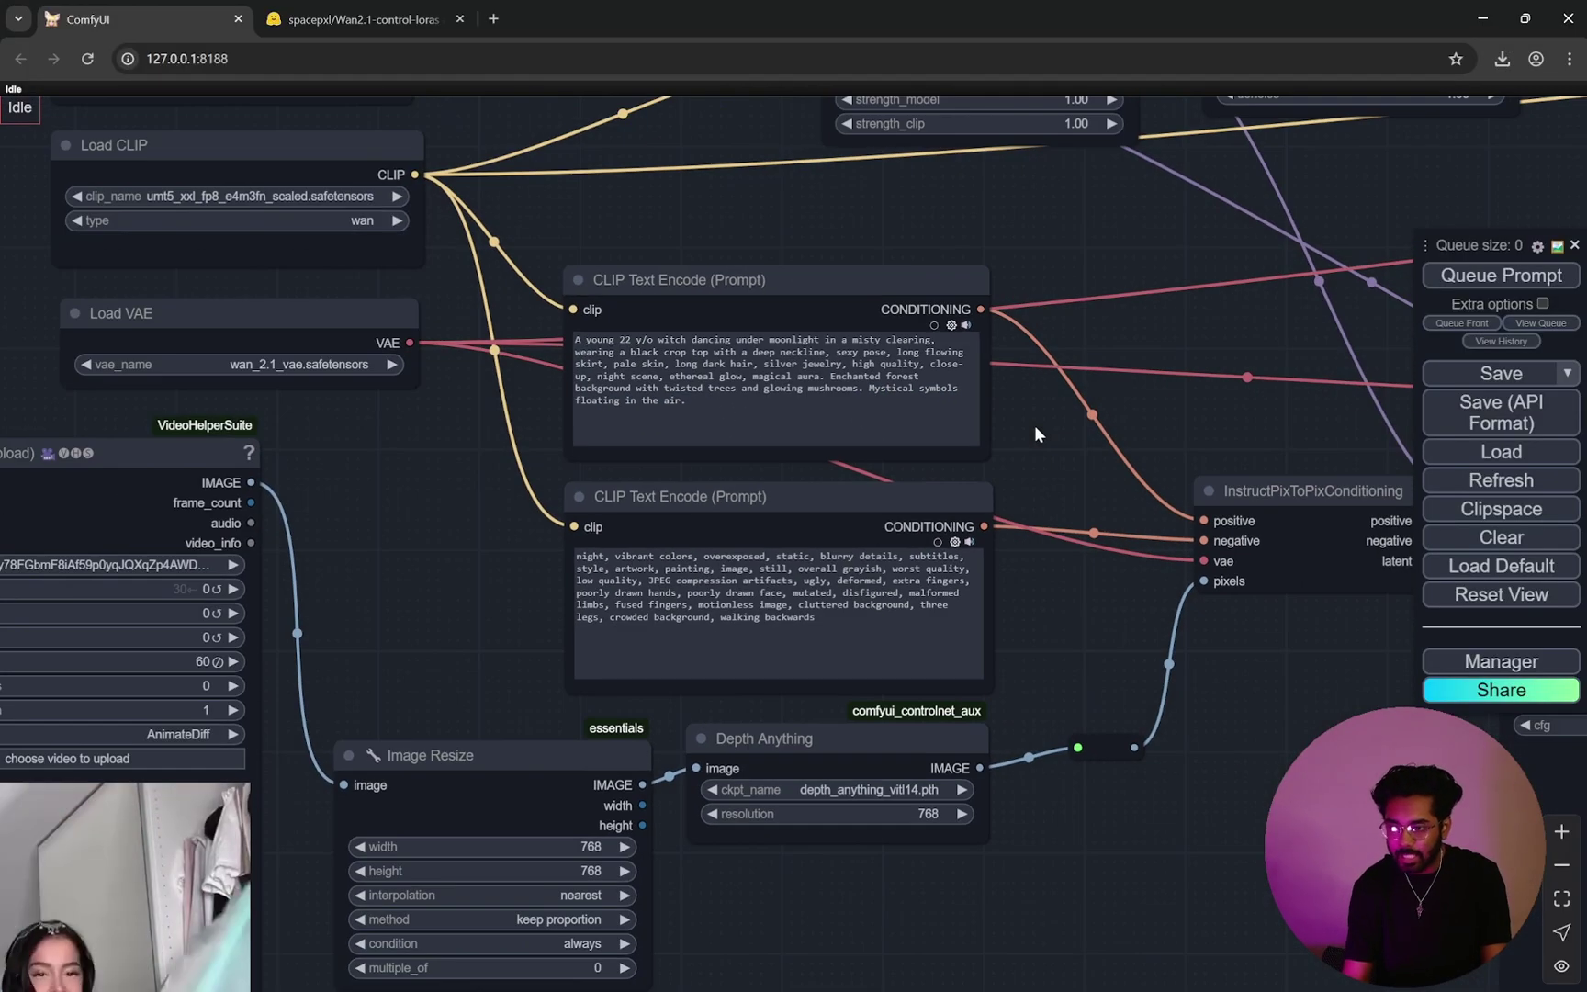
scroll(1035, 427, "down", 4)
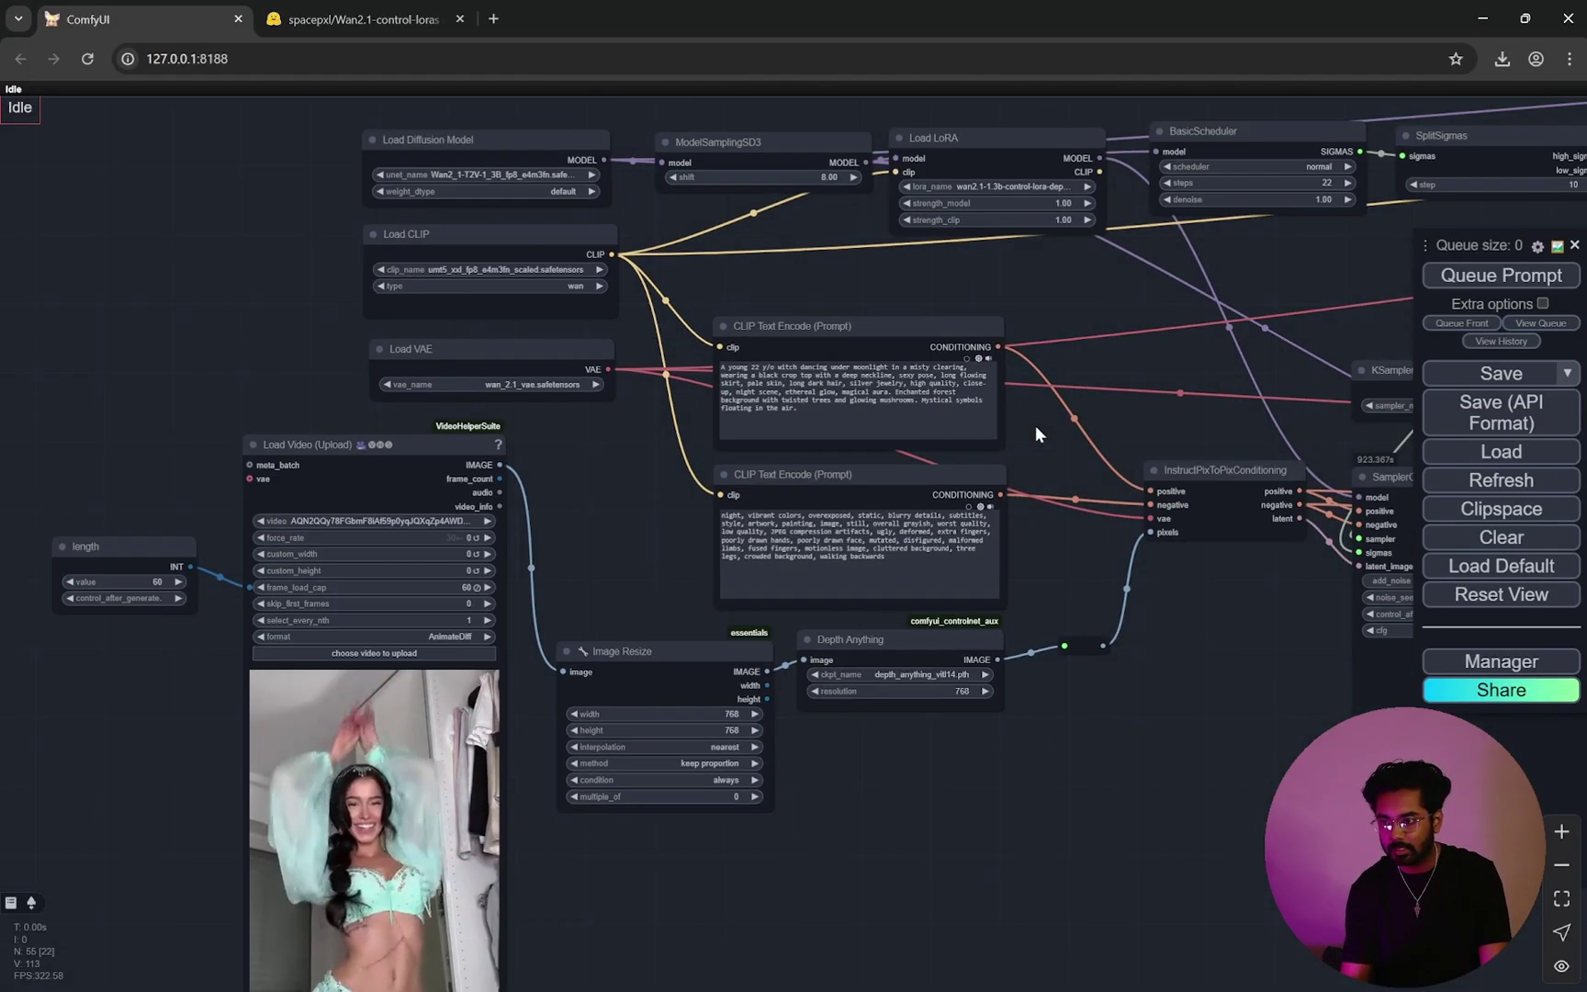
scroll(1035, 425, "up", 7)
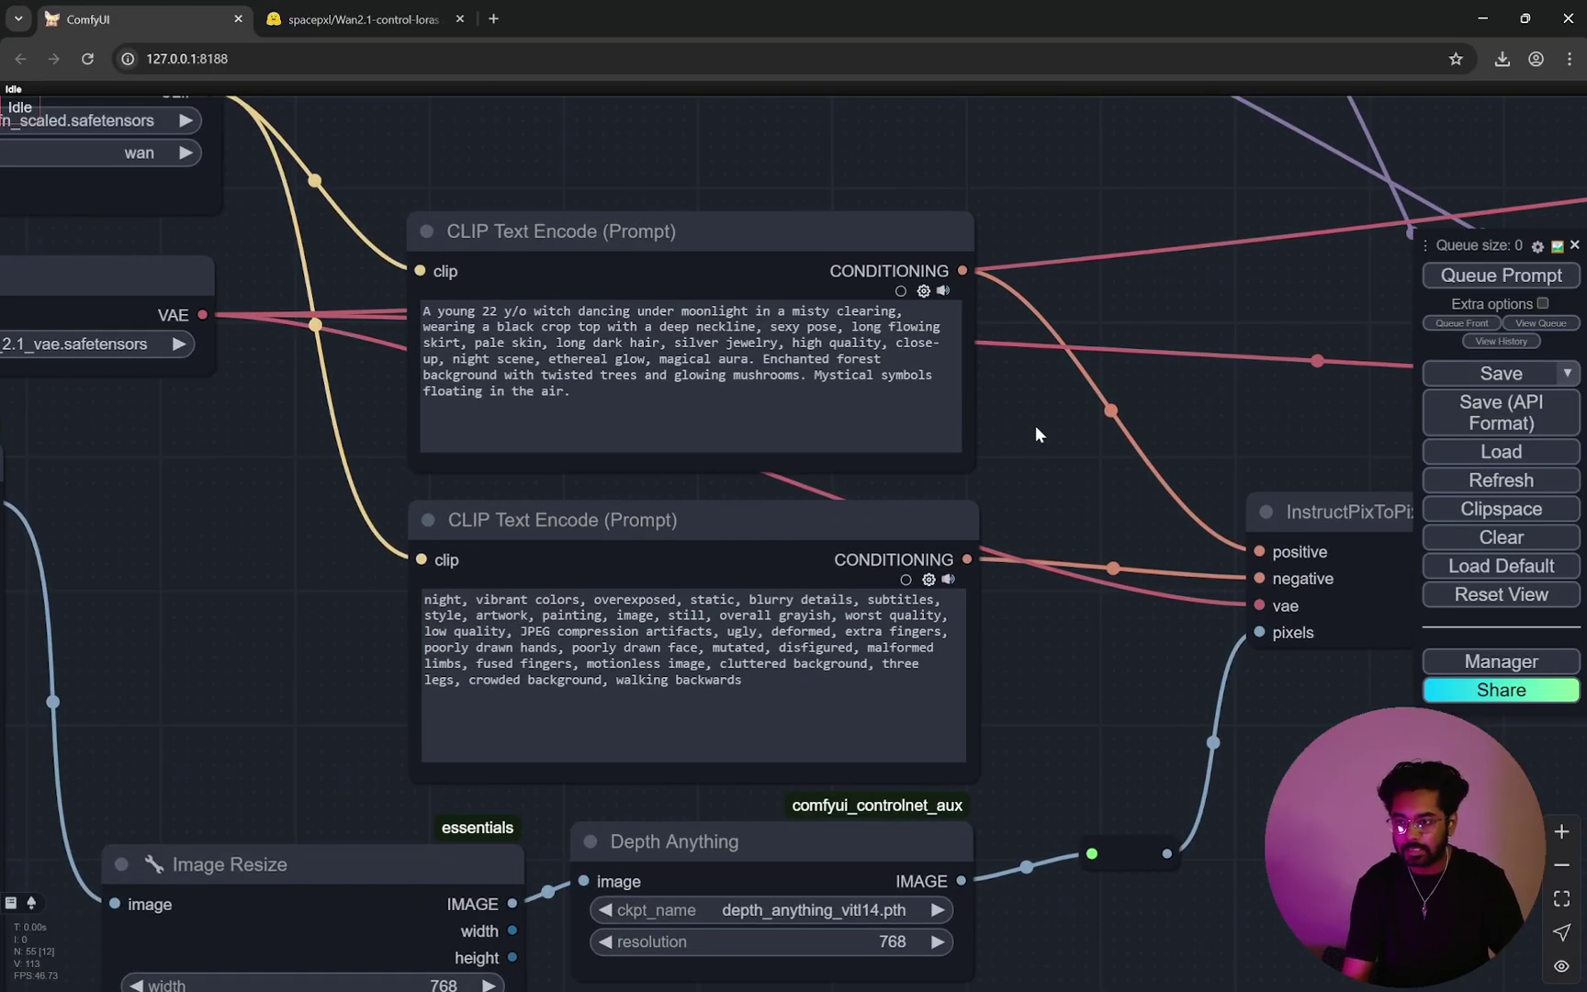
scroll(1036, 426, "up", 2)
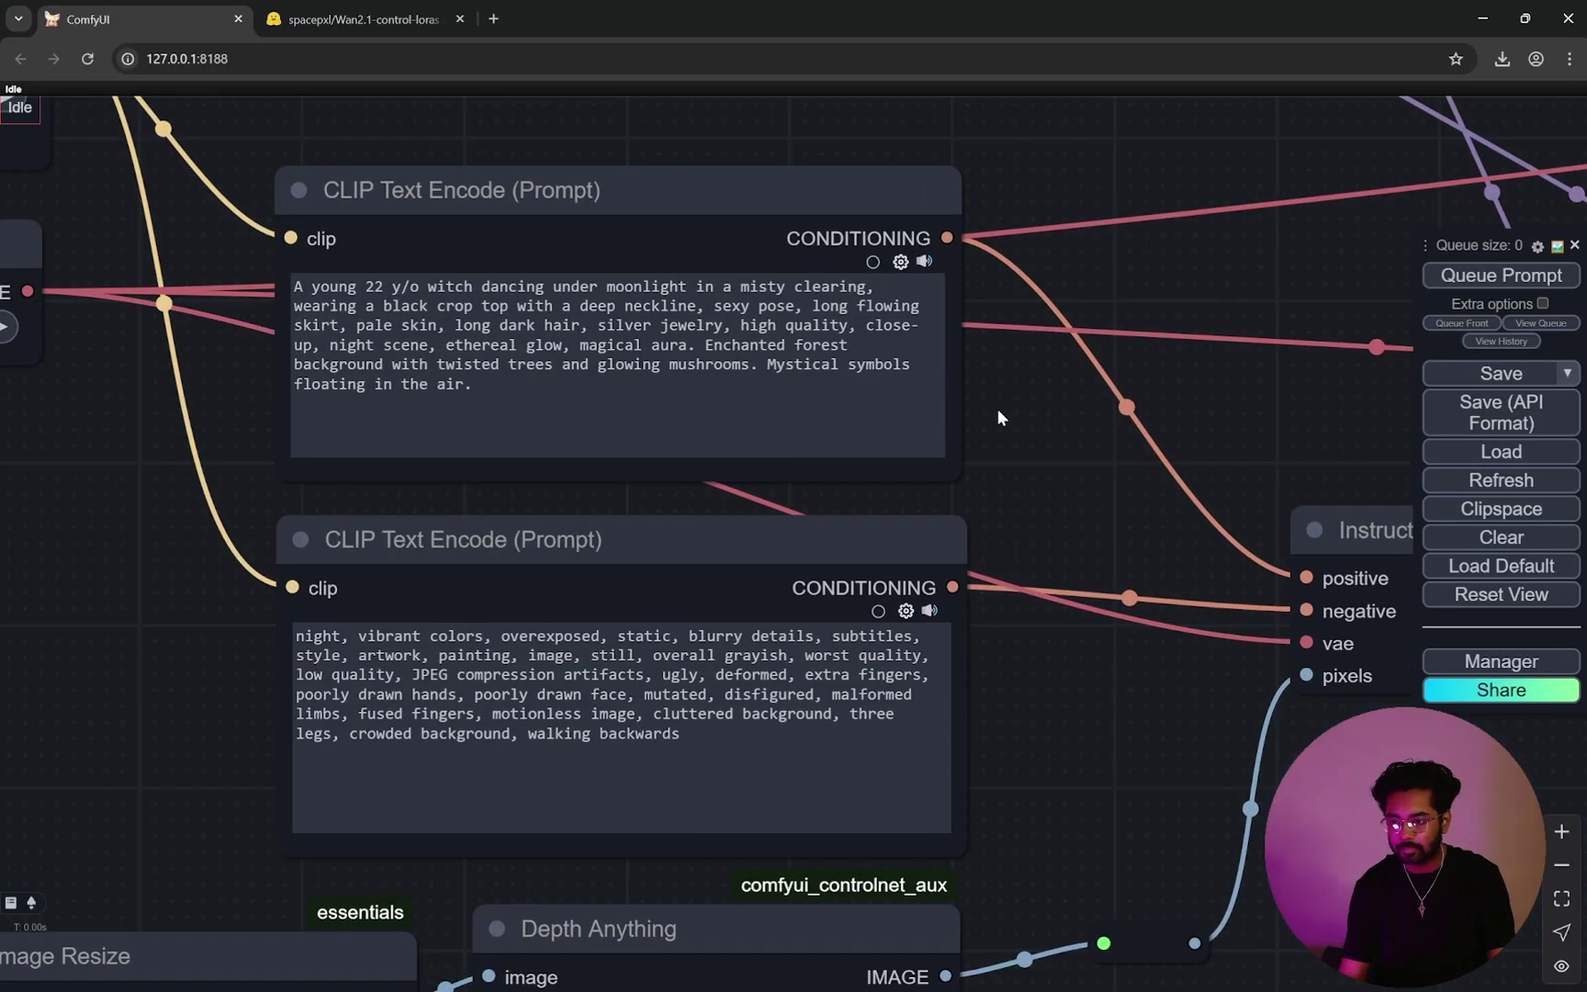
scroll(999, 416, "up", 3)
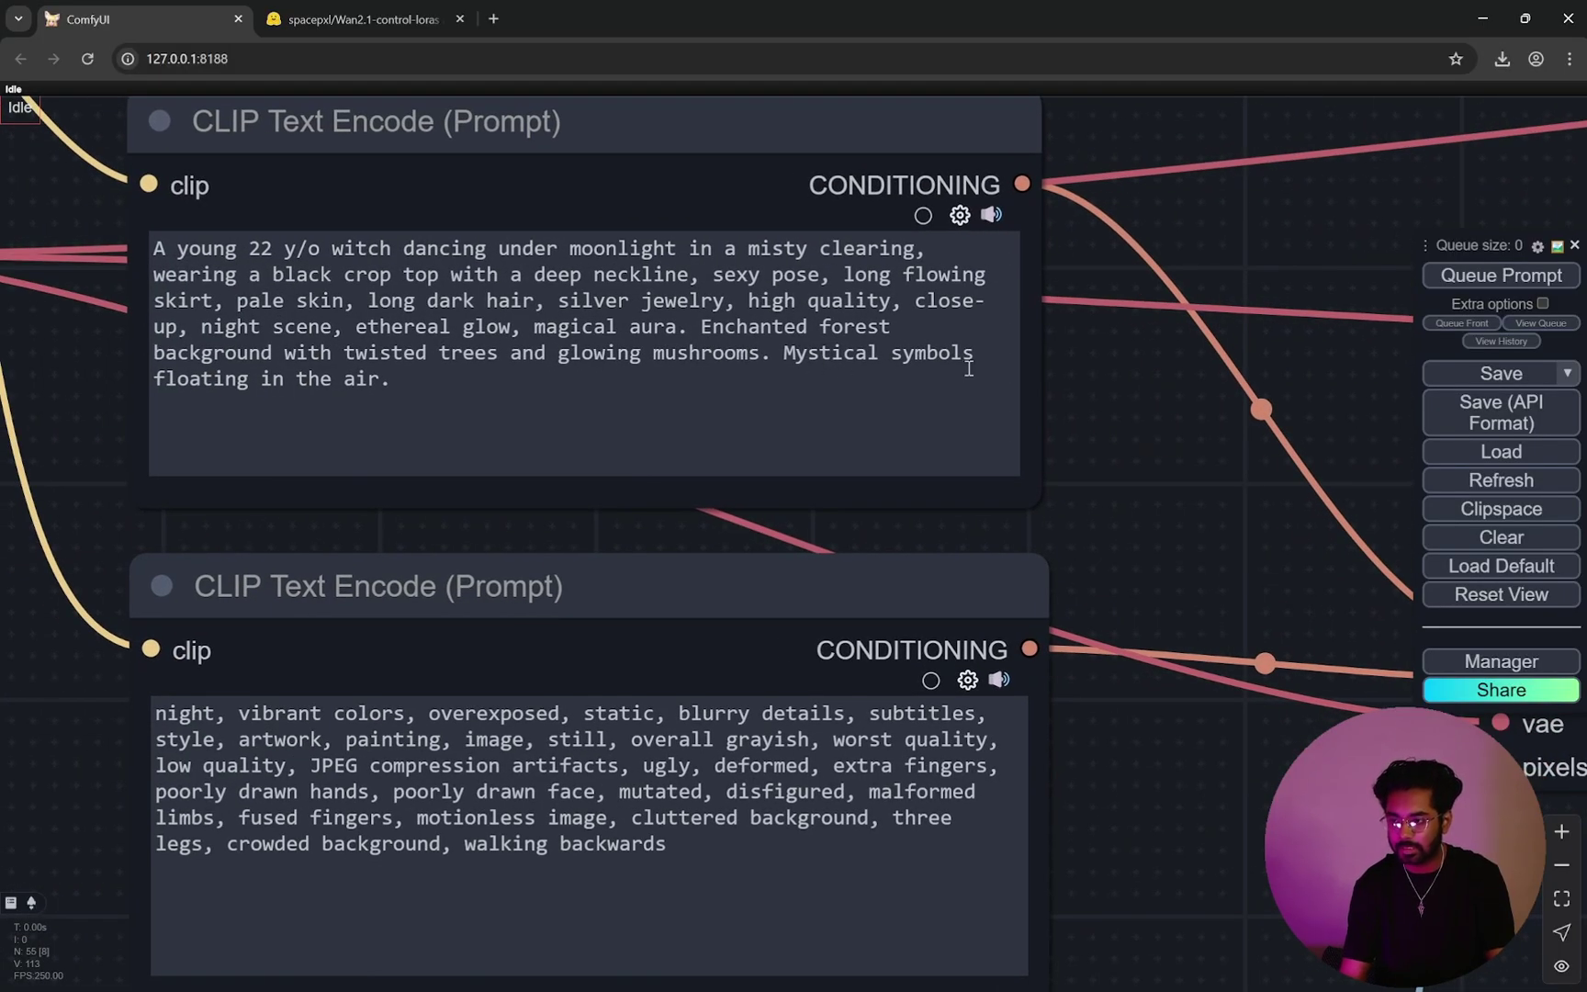
scroll(1029, 426, "down", 6)
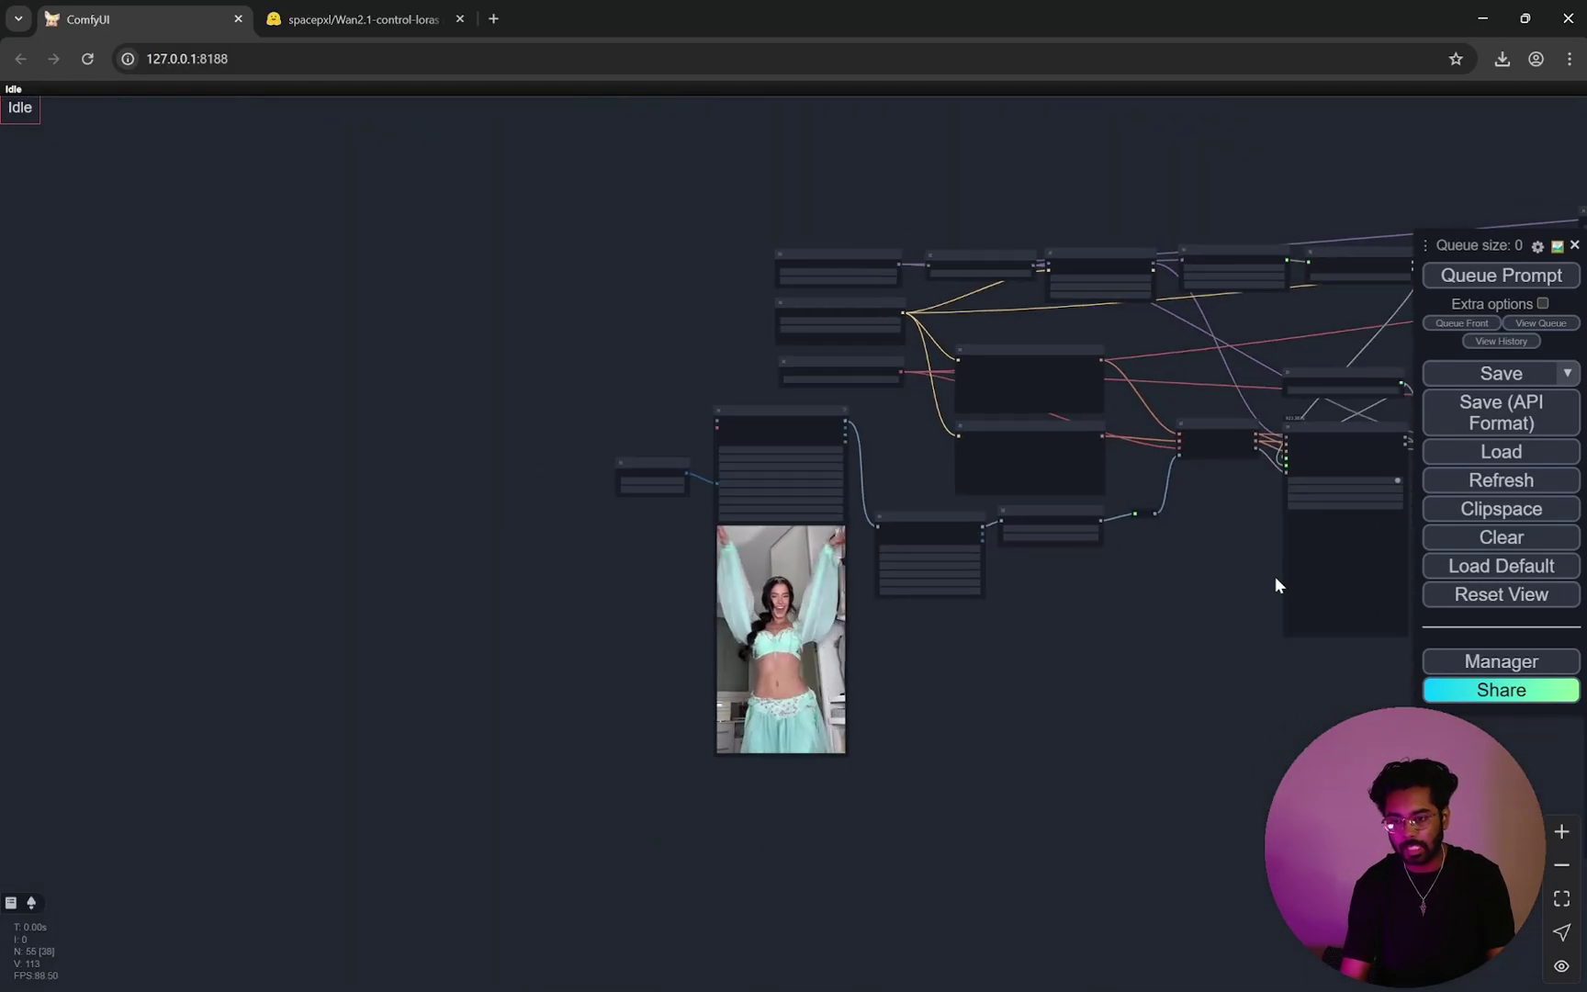
left_click_drag(1275, 575, 520, 566)
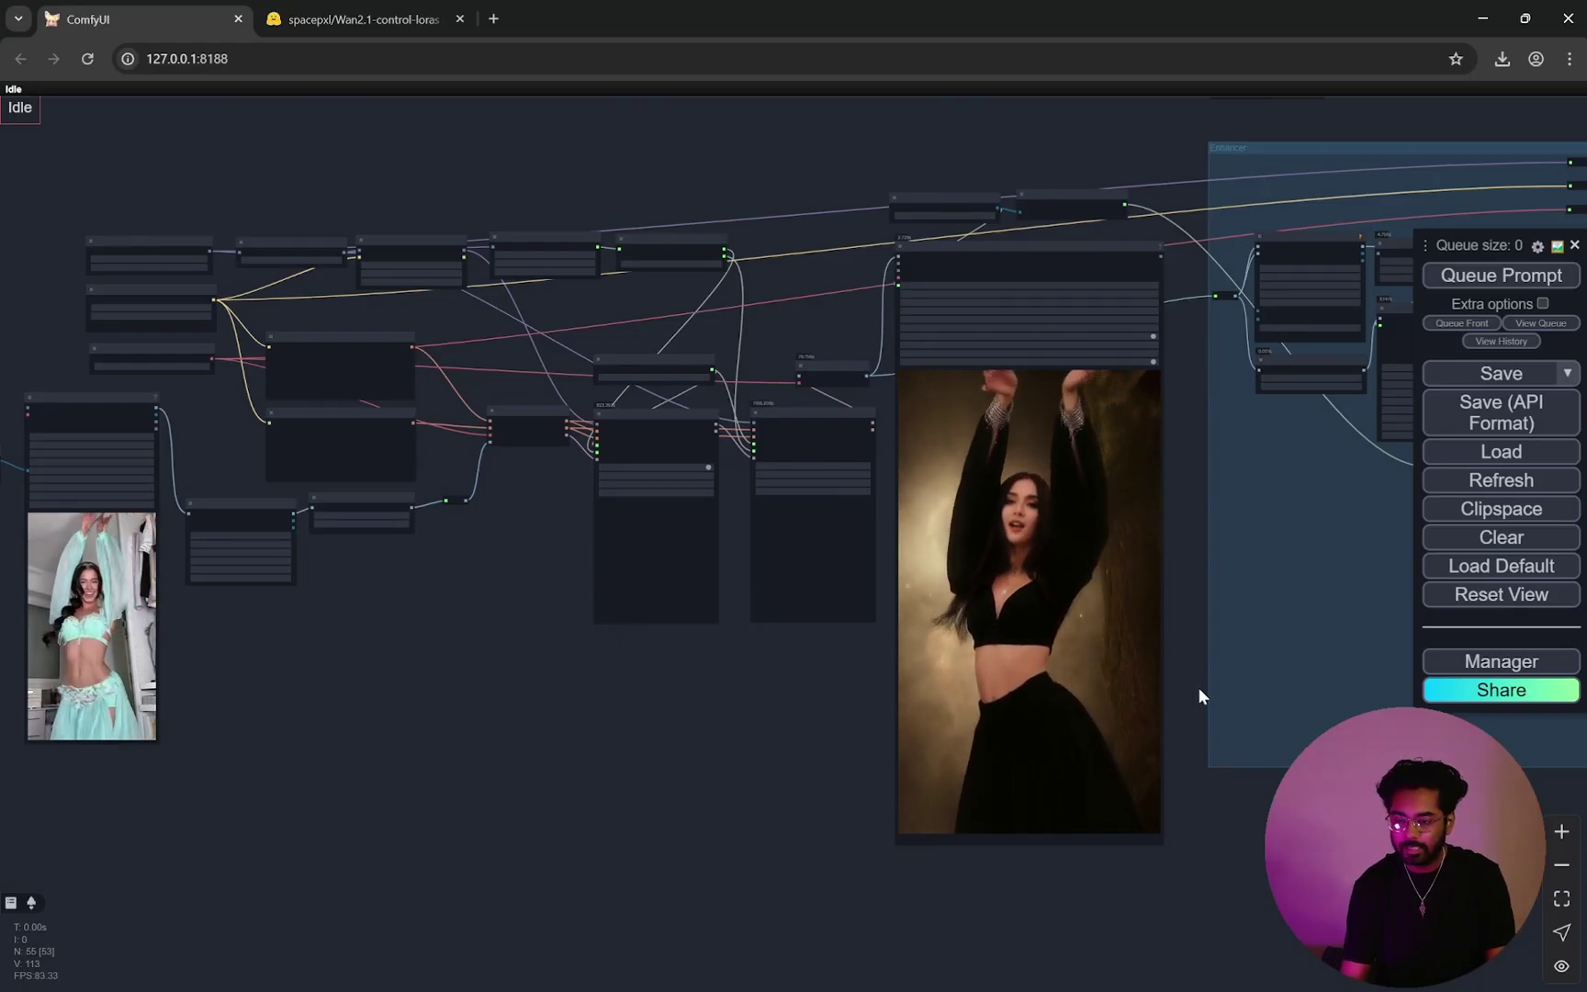
left_click_drag(729, 734, 1052, 829)
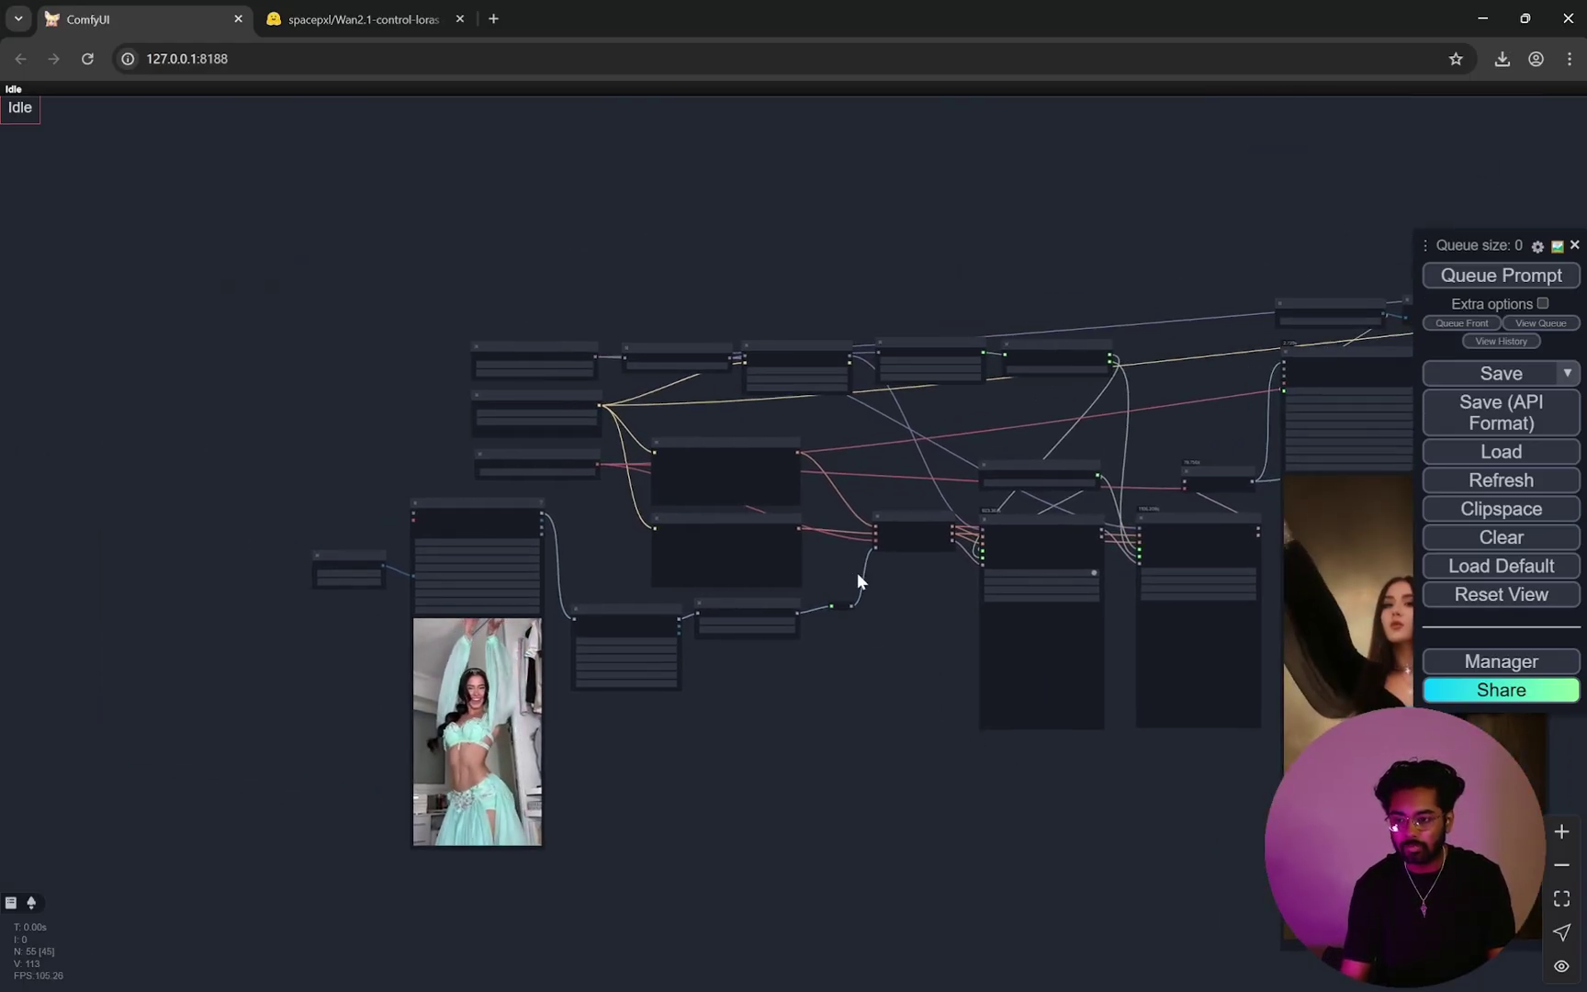
scroll(814, 514, "up", 15)
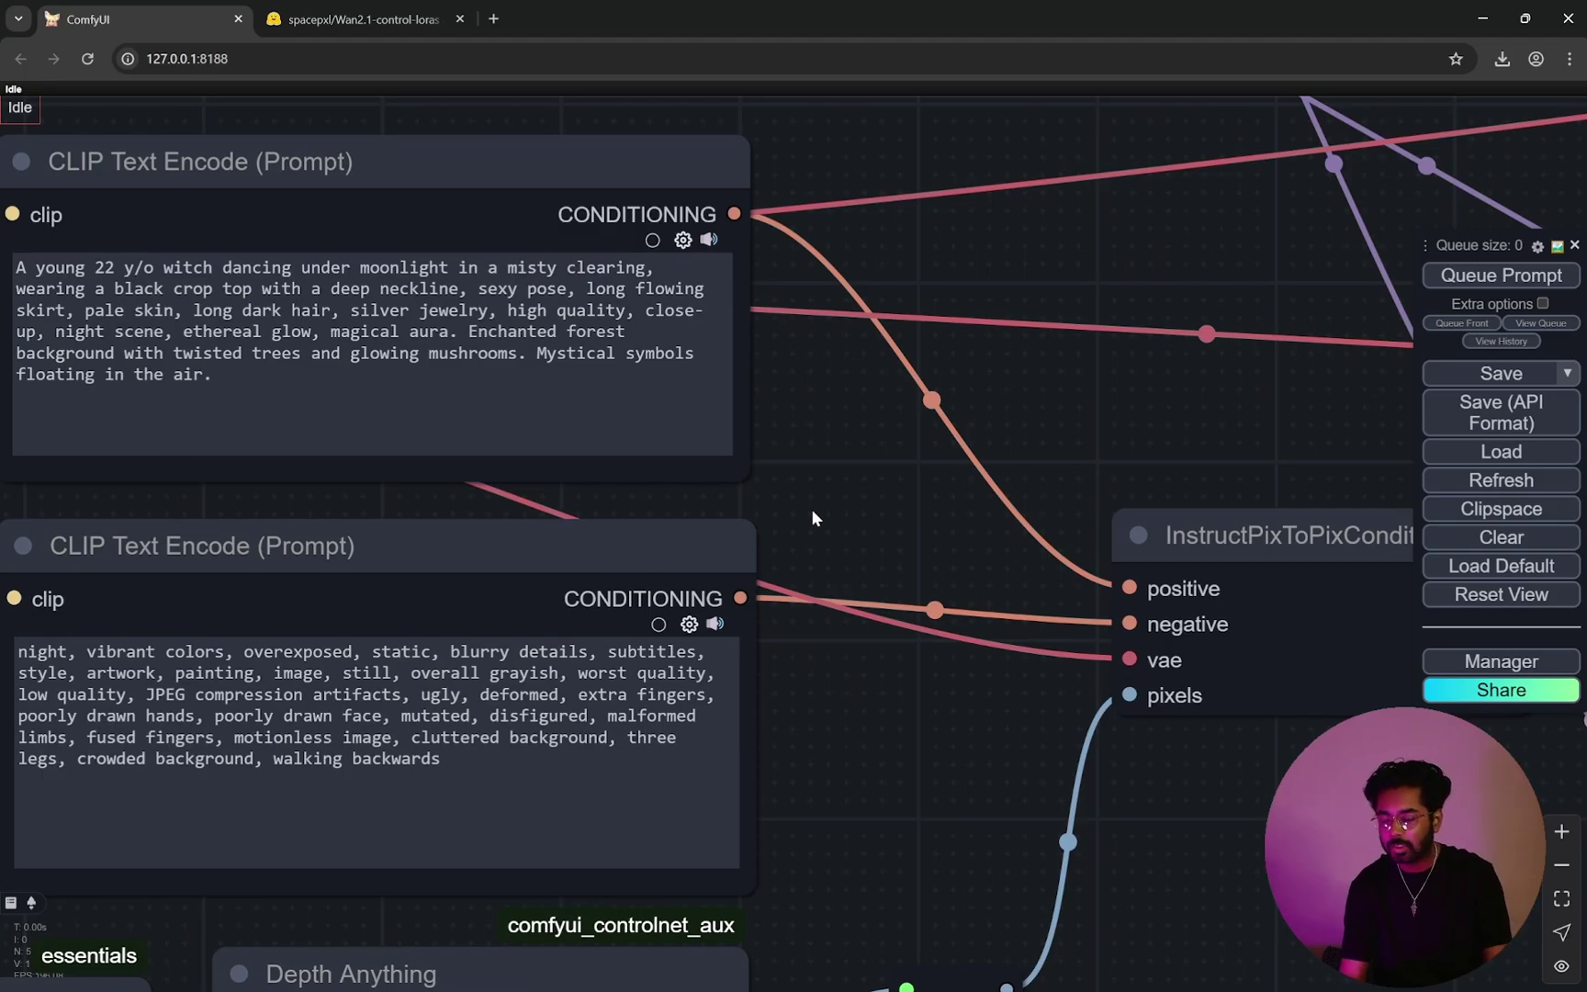
scroll(812, 510, "down", 2)
left_click_drag(812, 510, 957, 497)
scroll(910, 417, "up", 5)
left_click_drag(912, 420, 1065, 395)
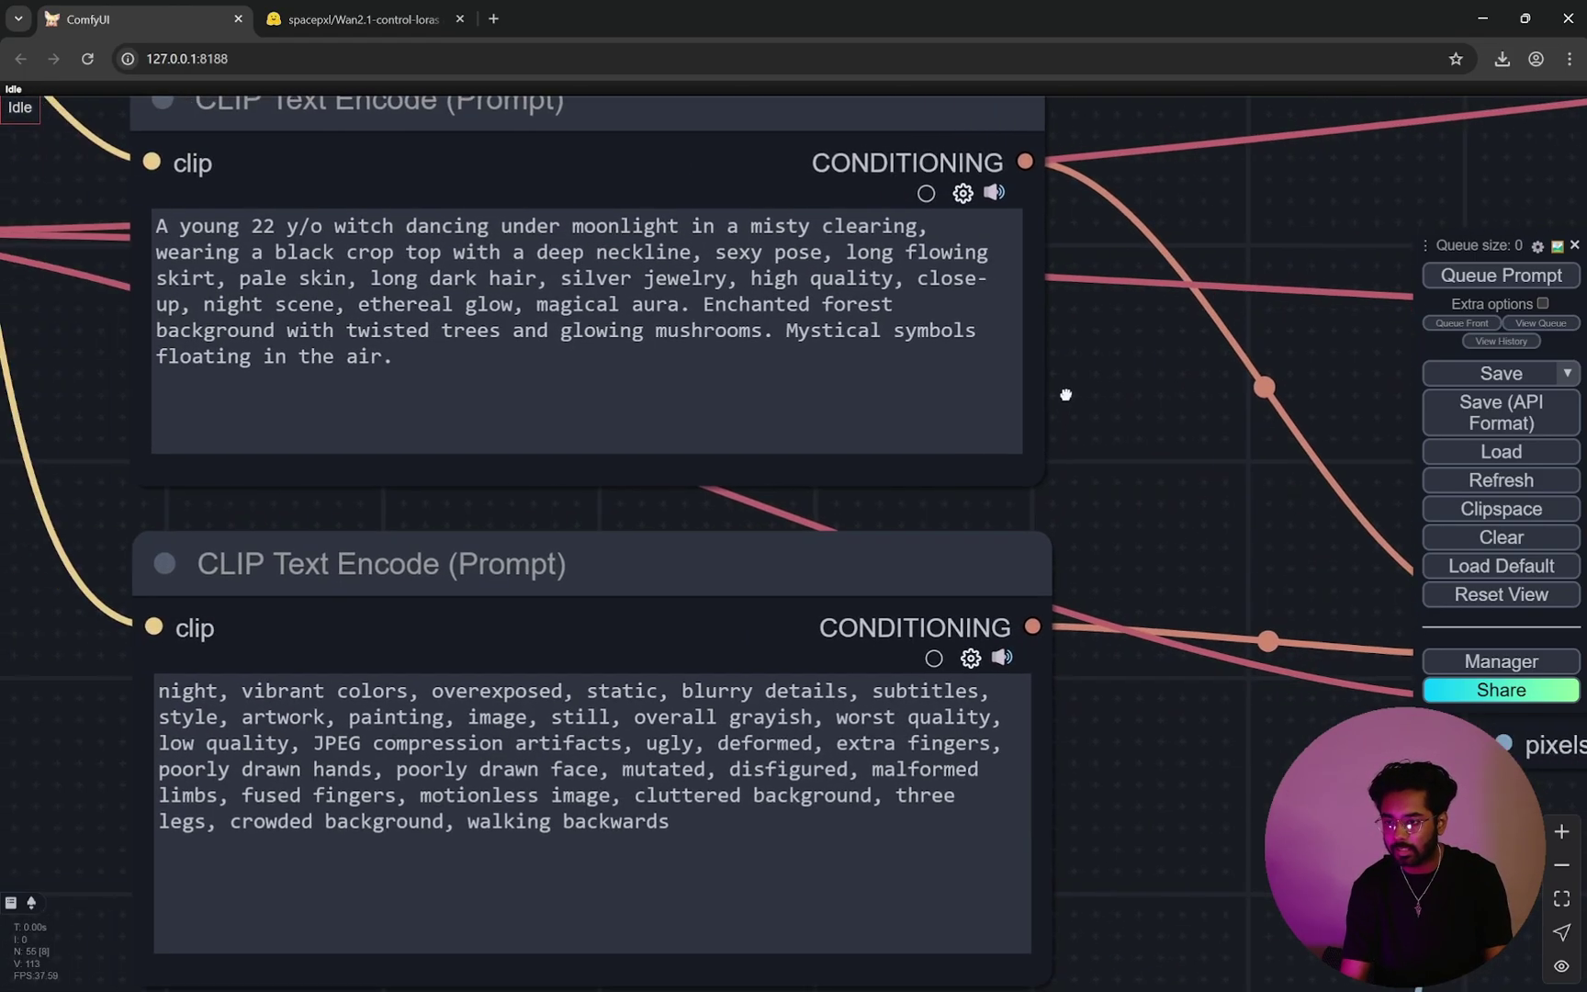
left_click_drag(787, 333, 809, 349)
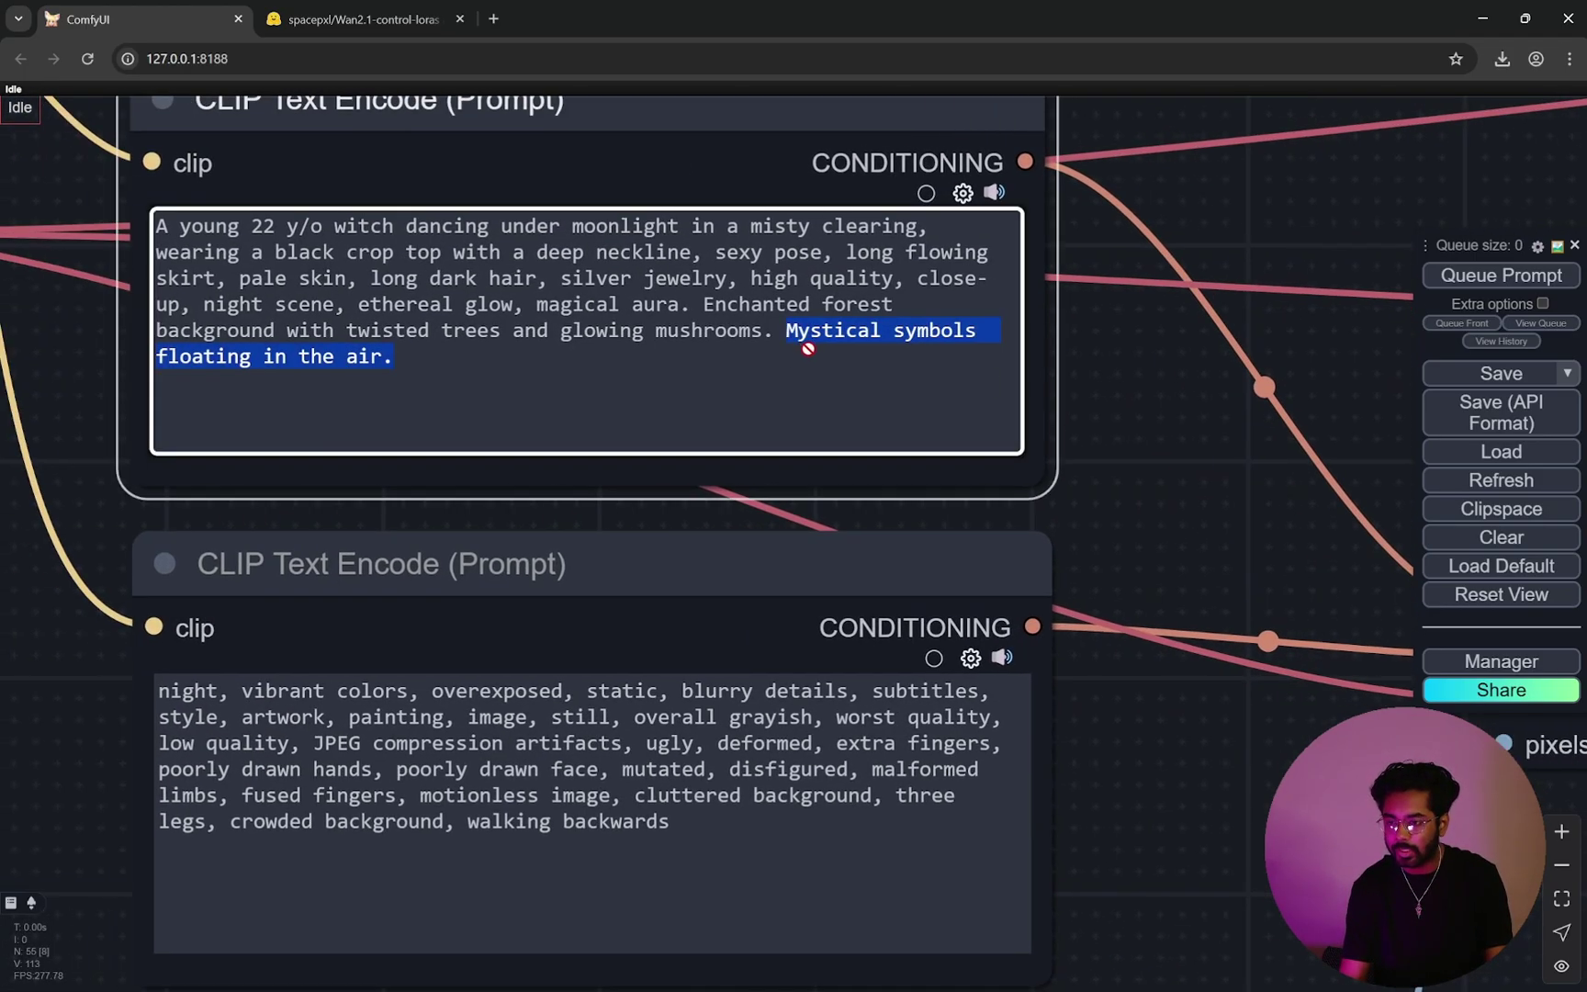
left_click(832, 373)
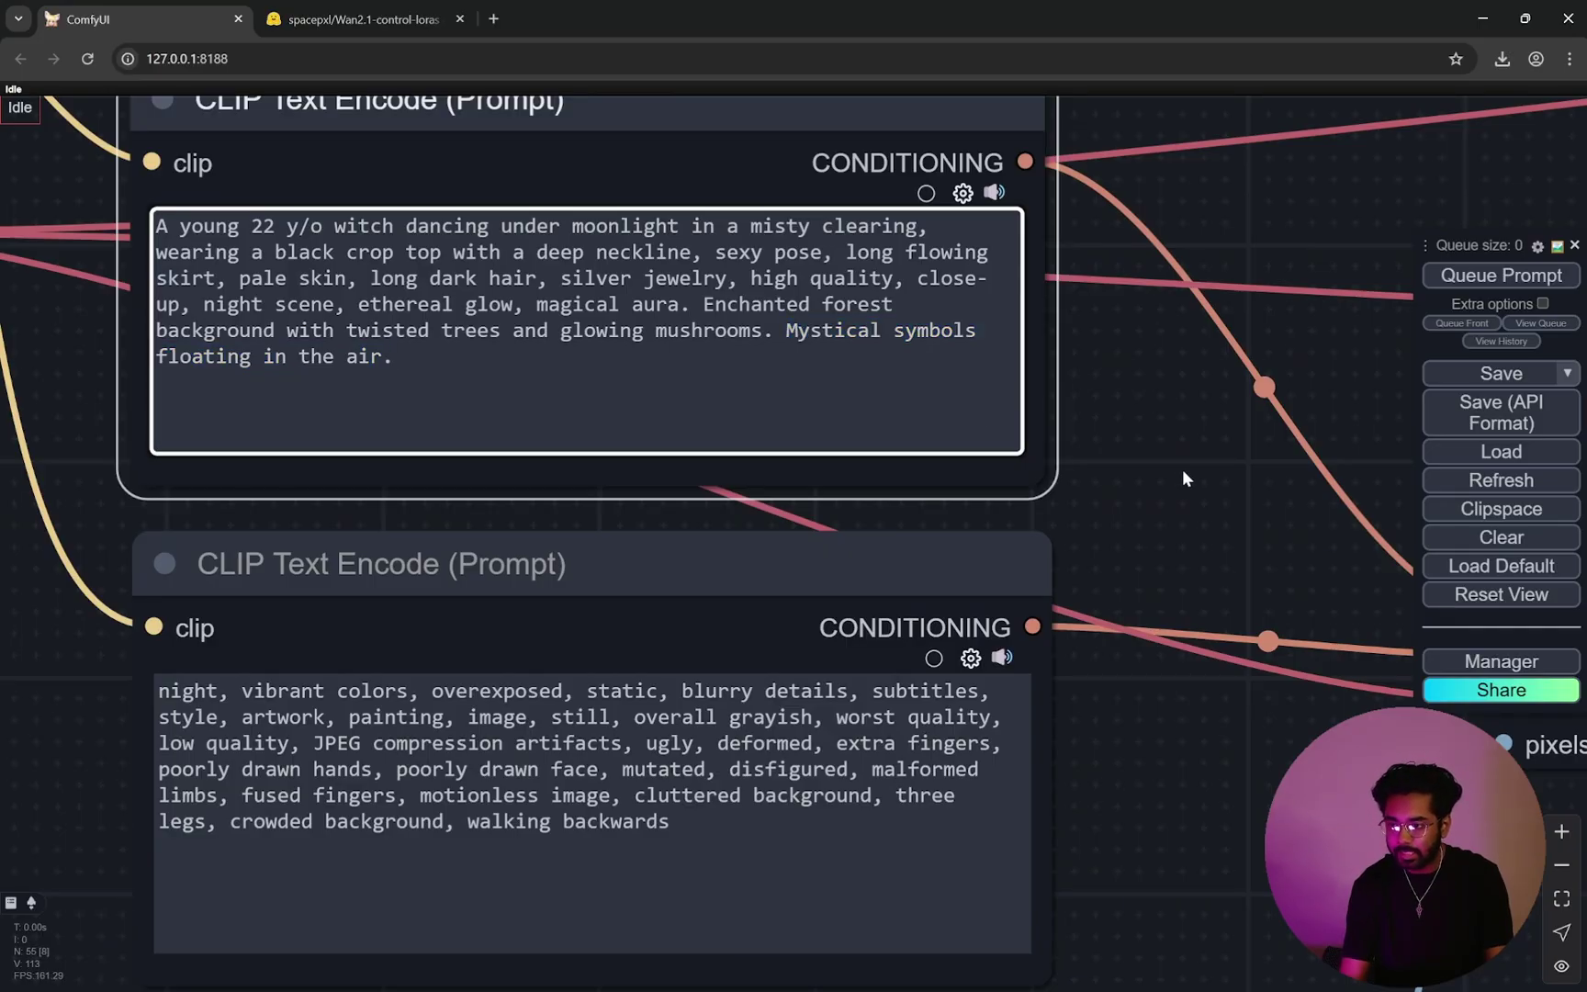
scroll(1183, 471, "down", 4)
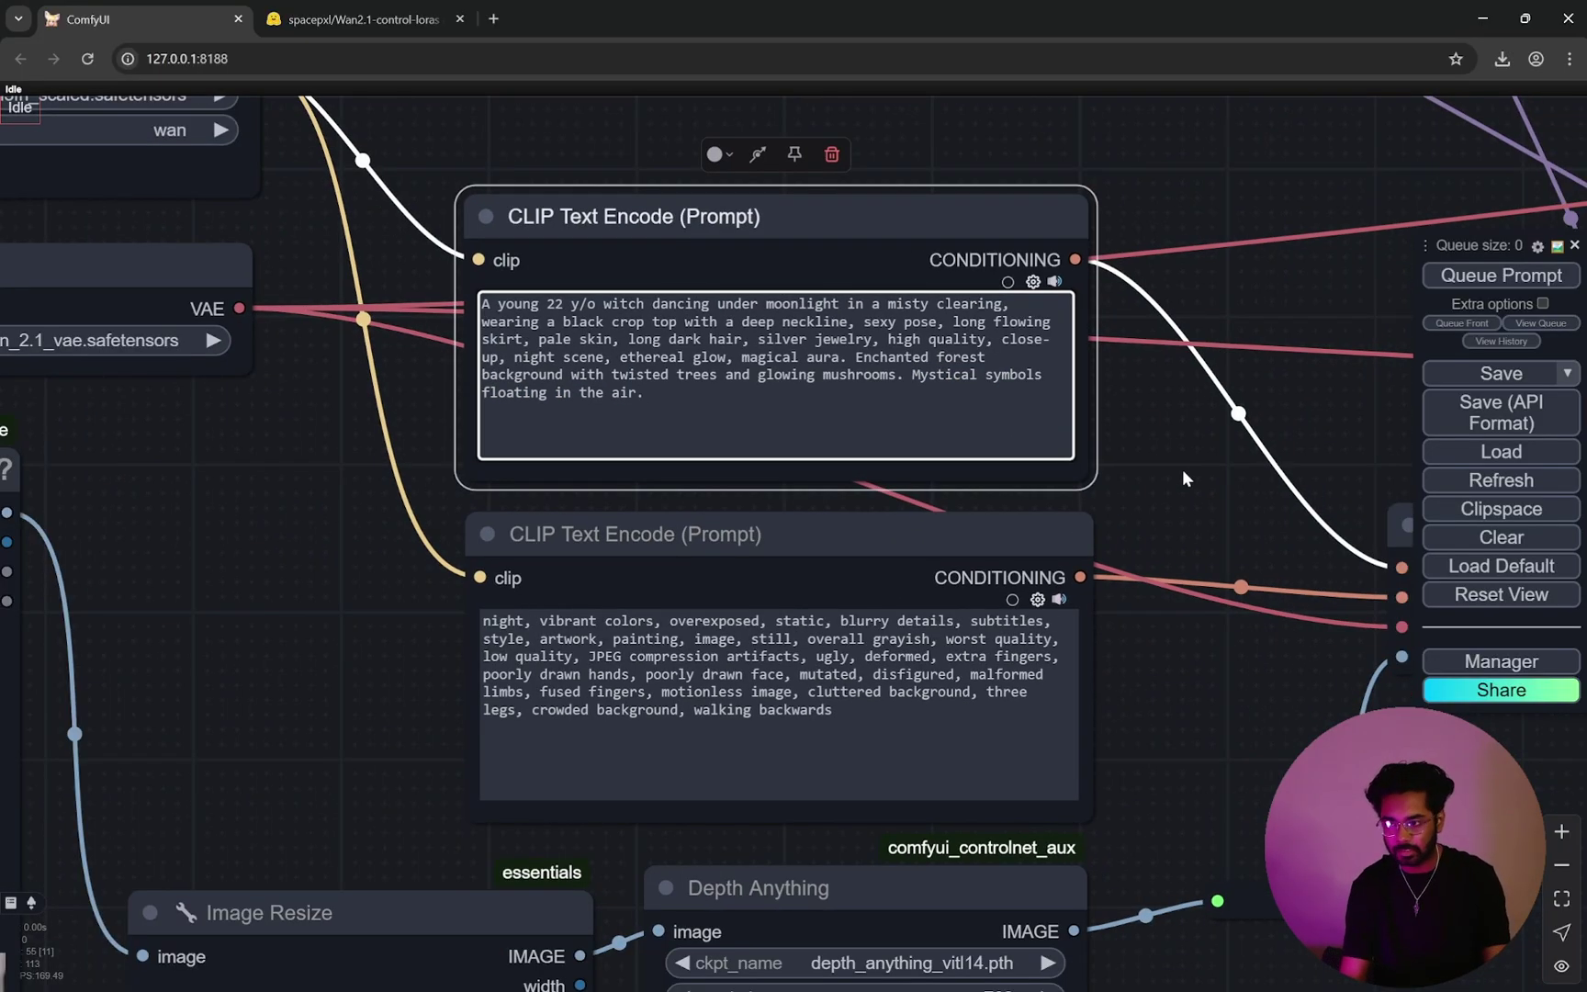
scroll(1182, 470, "down", 3)
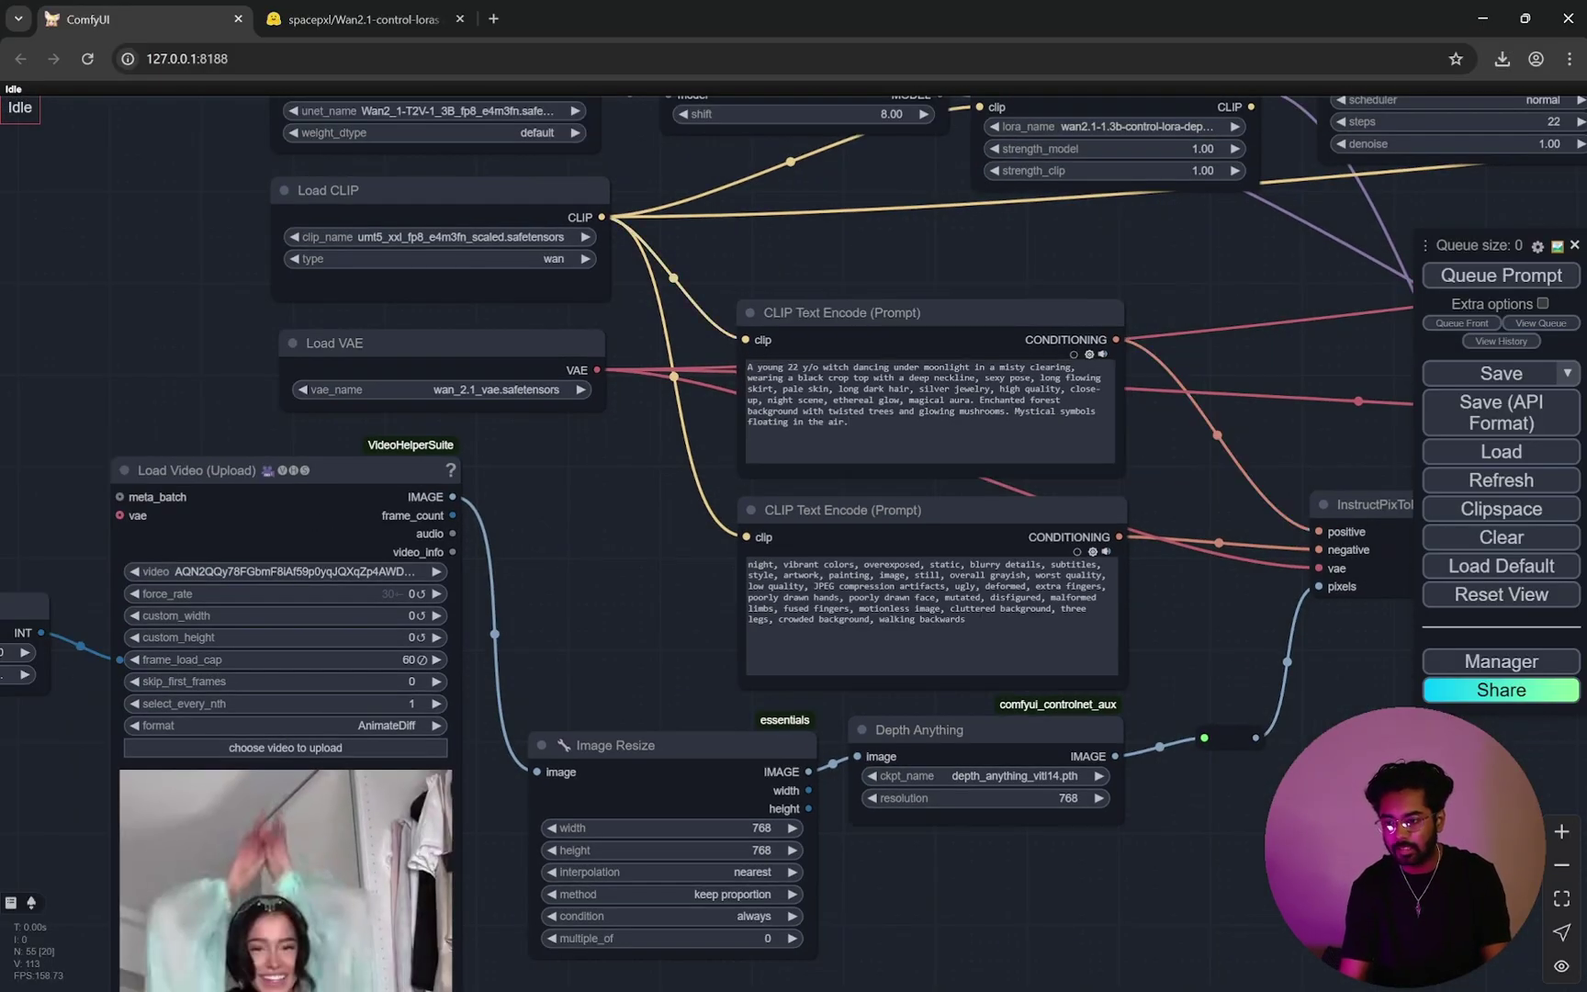
left_click_drag(1024, 768, 1024, 625)
scroll(1024, 624, "up", 2)
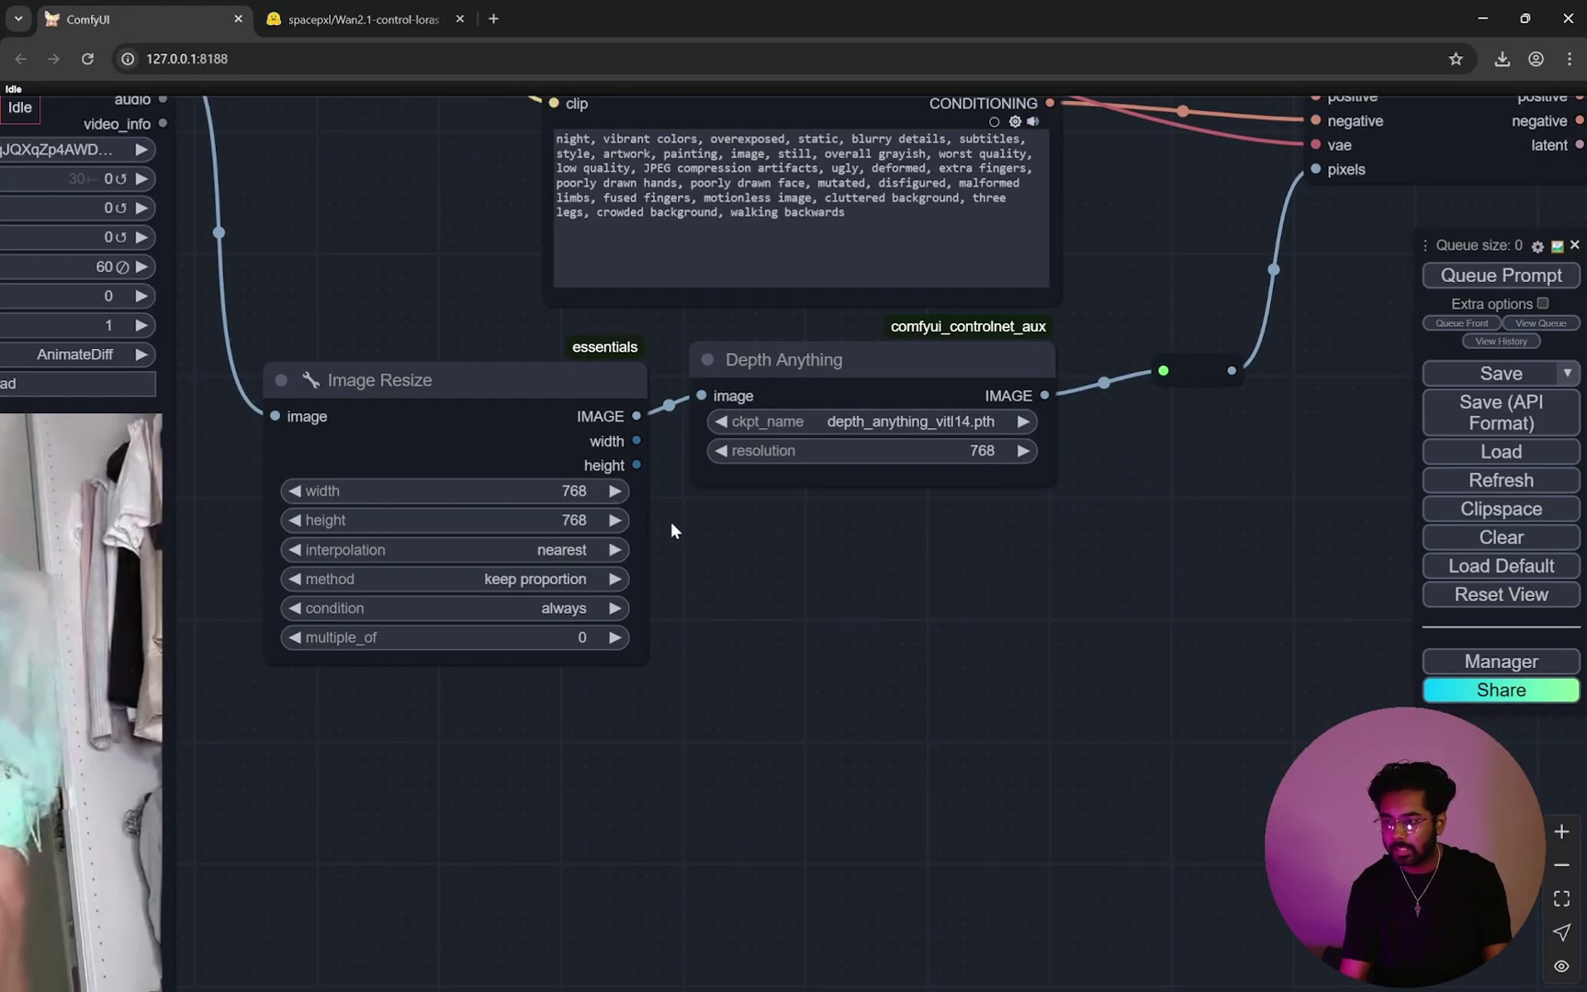
scroll(677, 533, "down", 1)
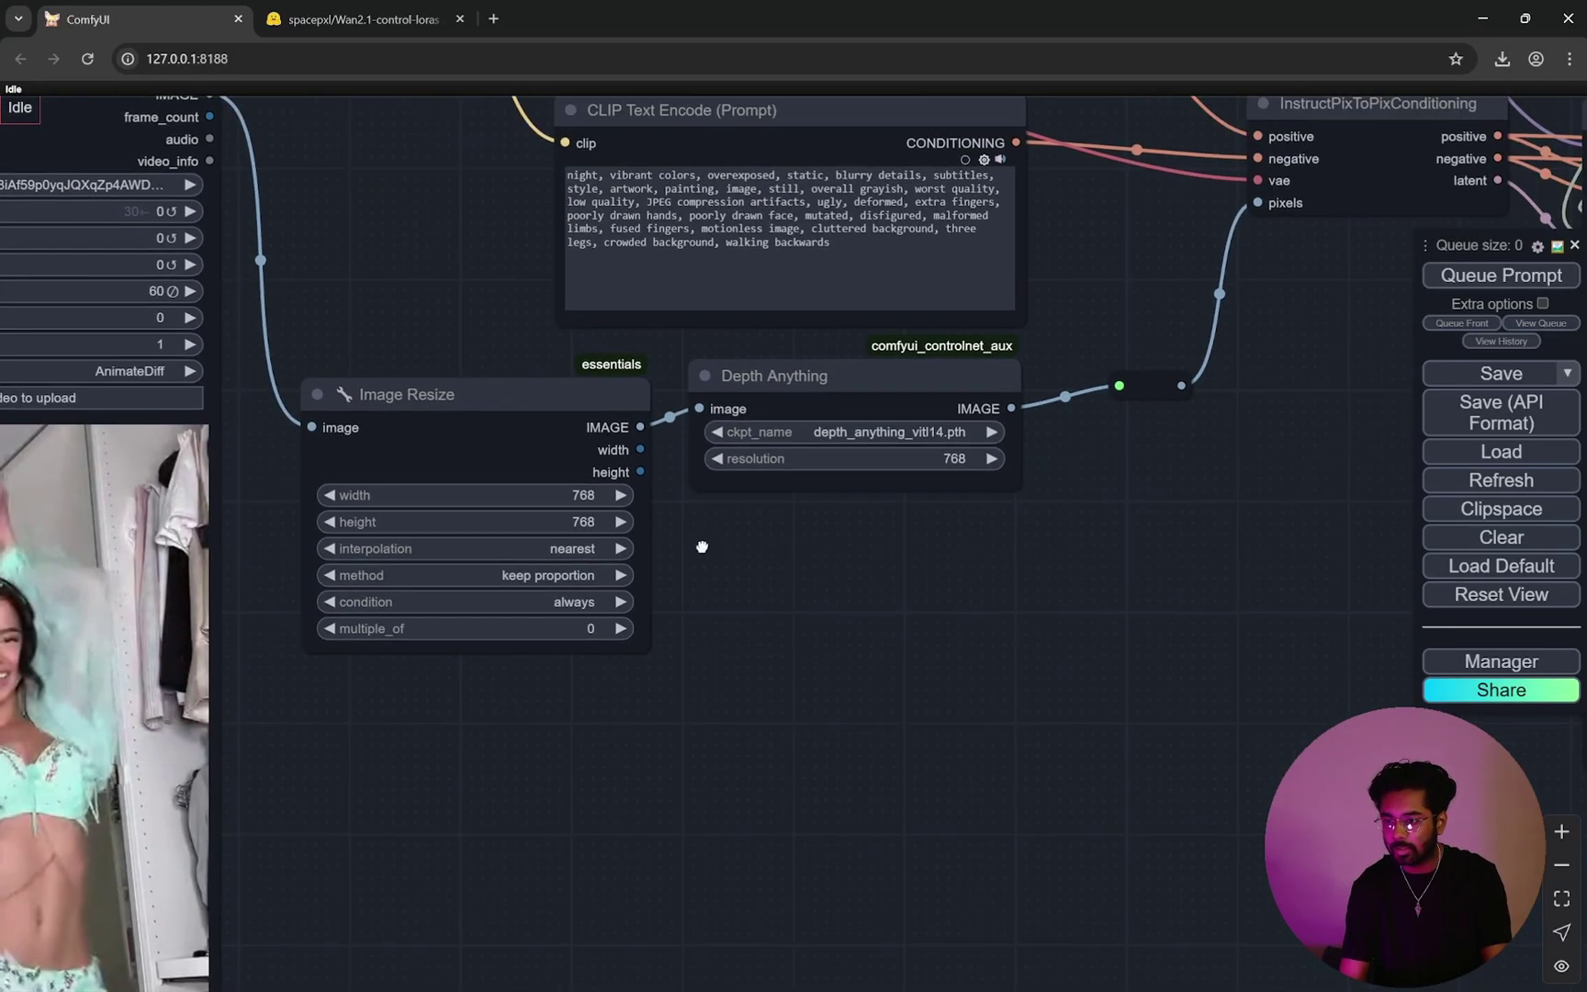
left_click_drag(695, 531, 663, 562)
scroll(798, 604, "up", 2)
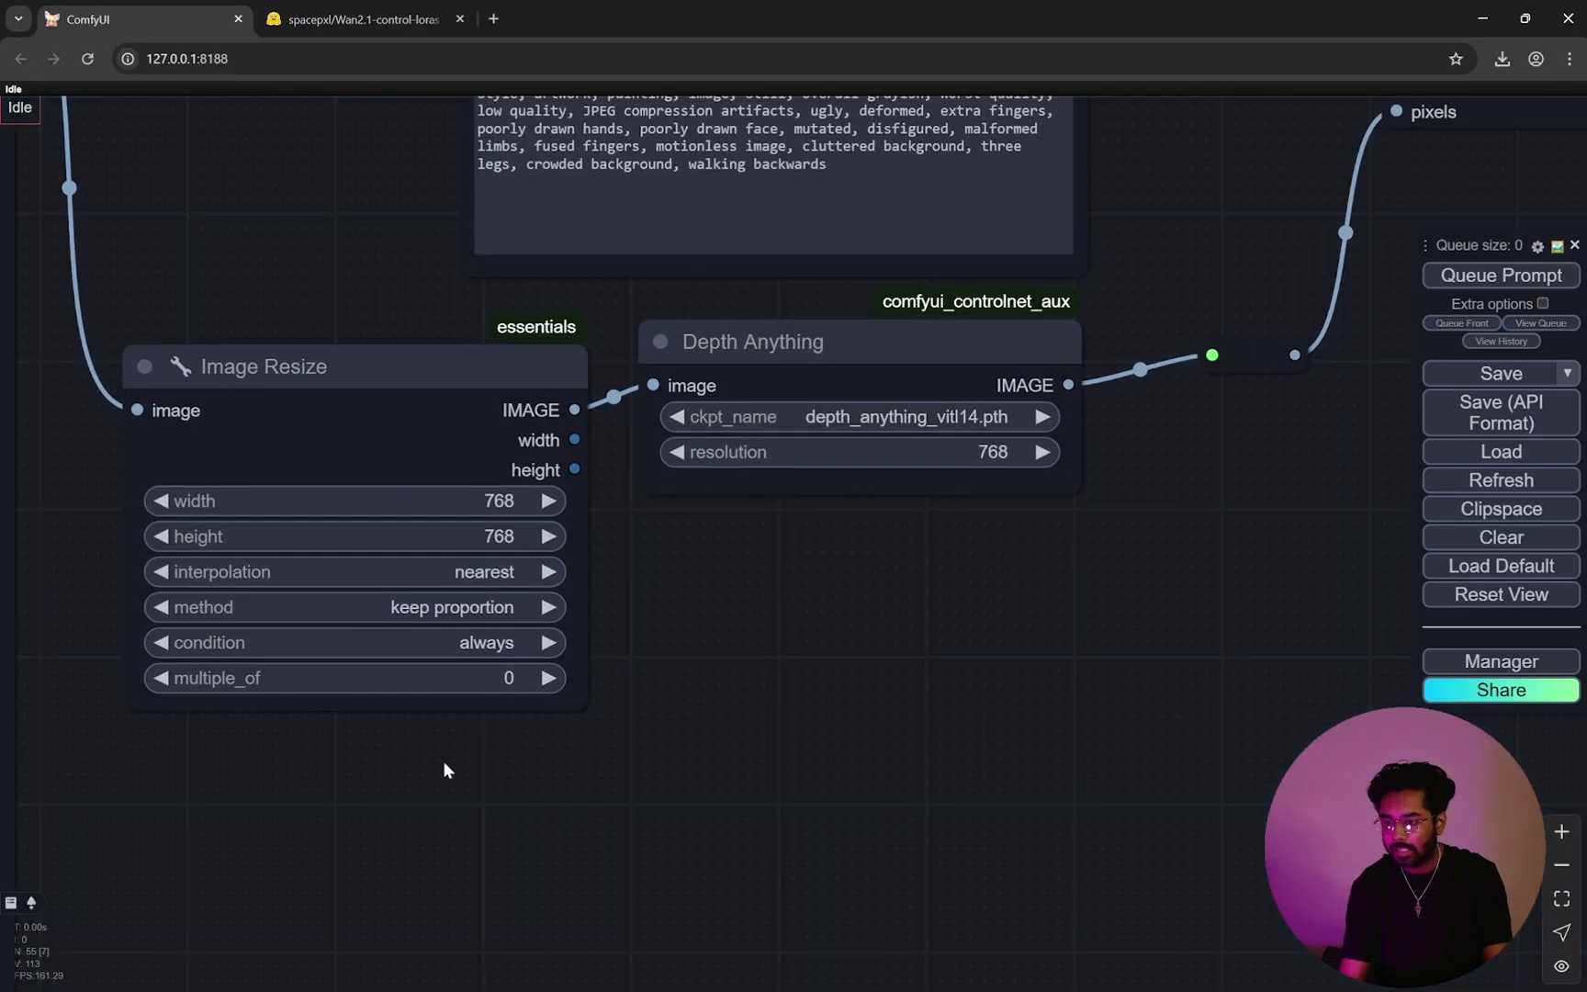
left_click_drag(410, 786, 504, 769)
scroll(722, 588, "up", 1)
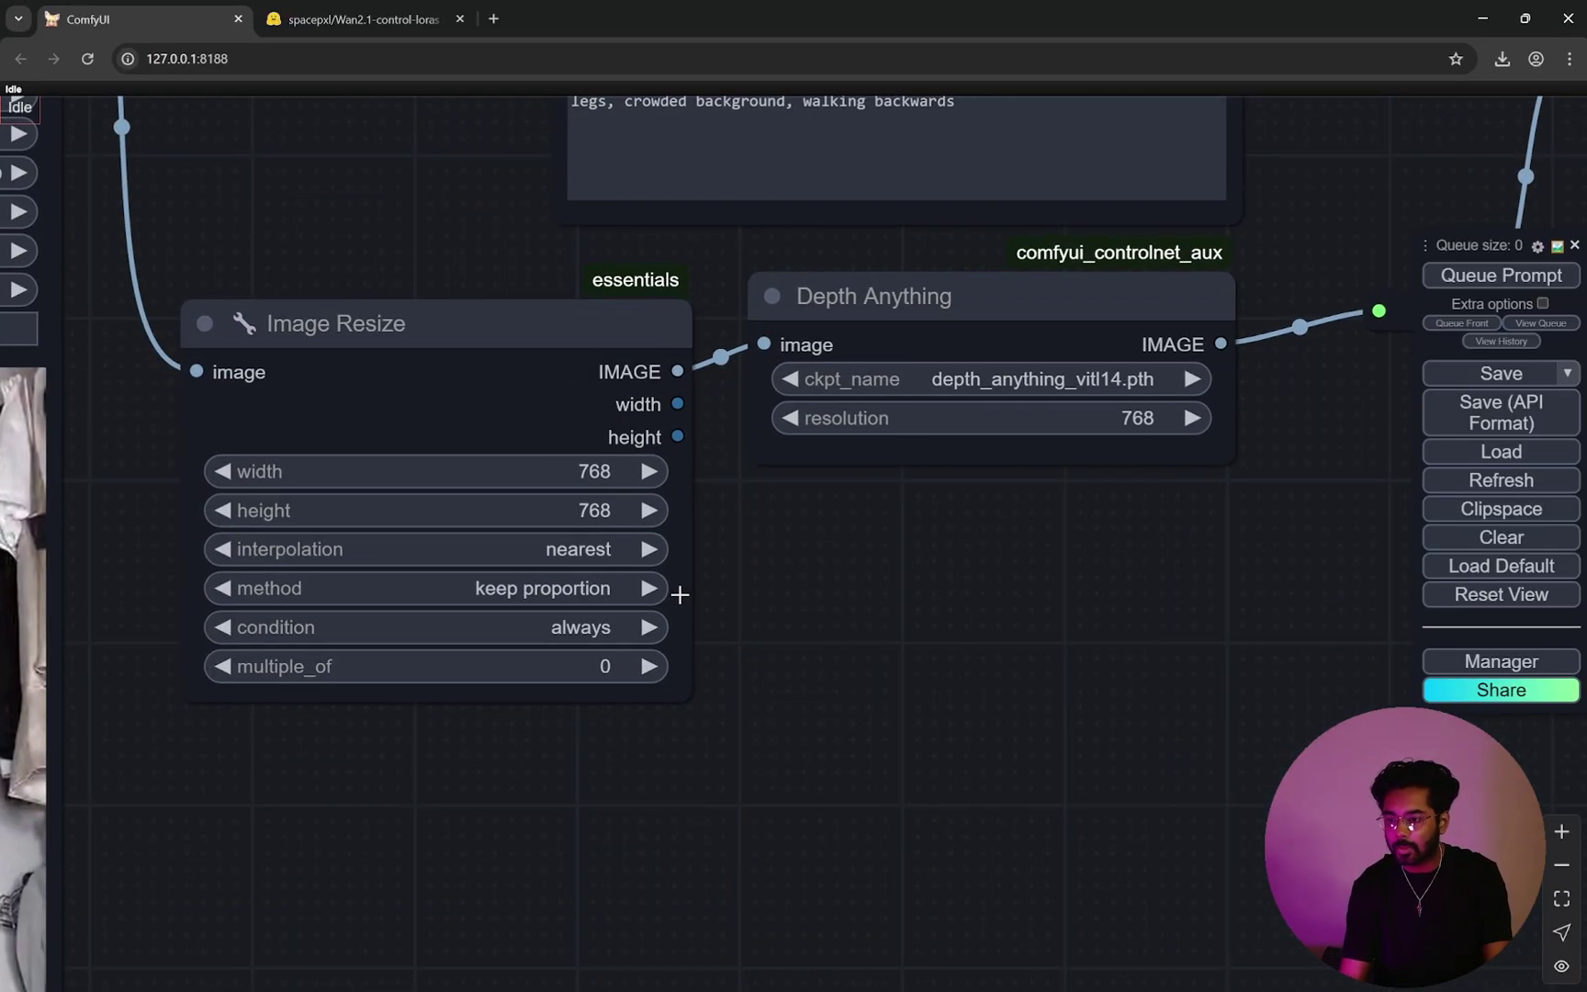
scroll(936, 591, "down", 3)
scroll(806, 725, "down", 1)
scroll(704, 730, "down", 1)
scroll(529, 536, "down", 1)
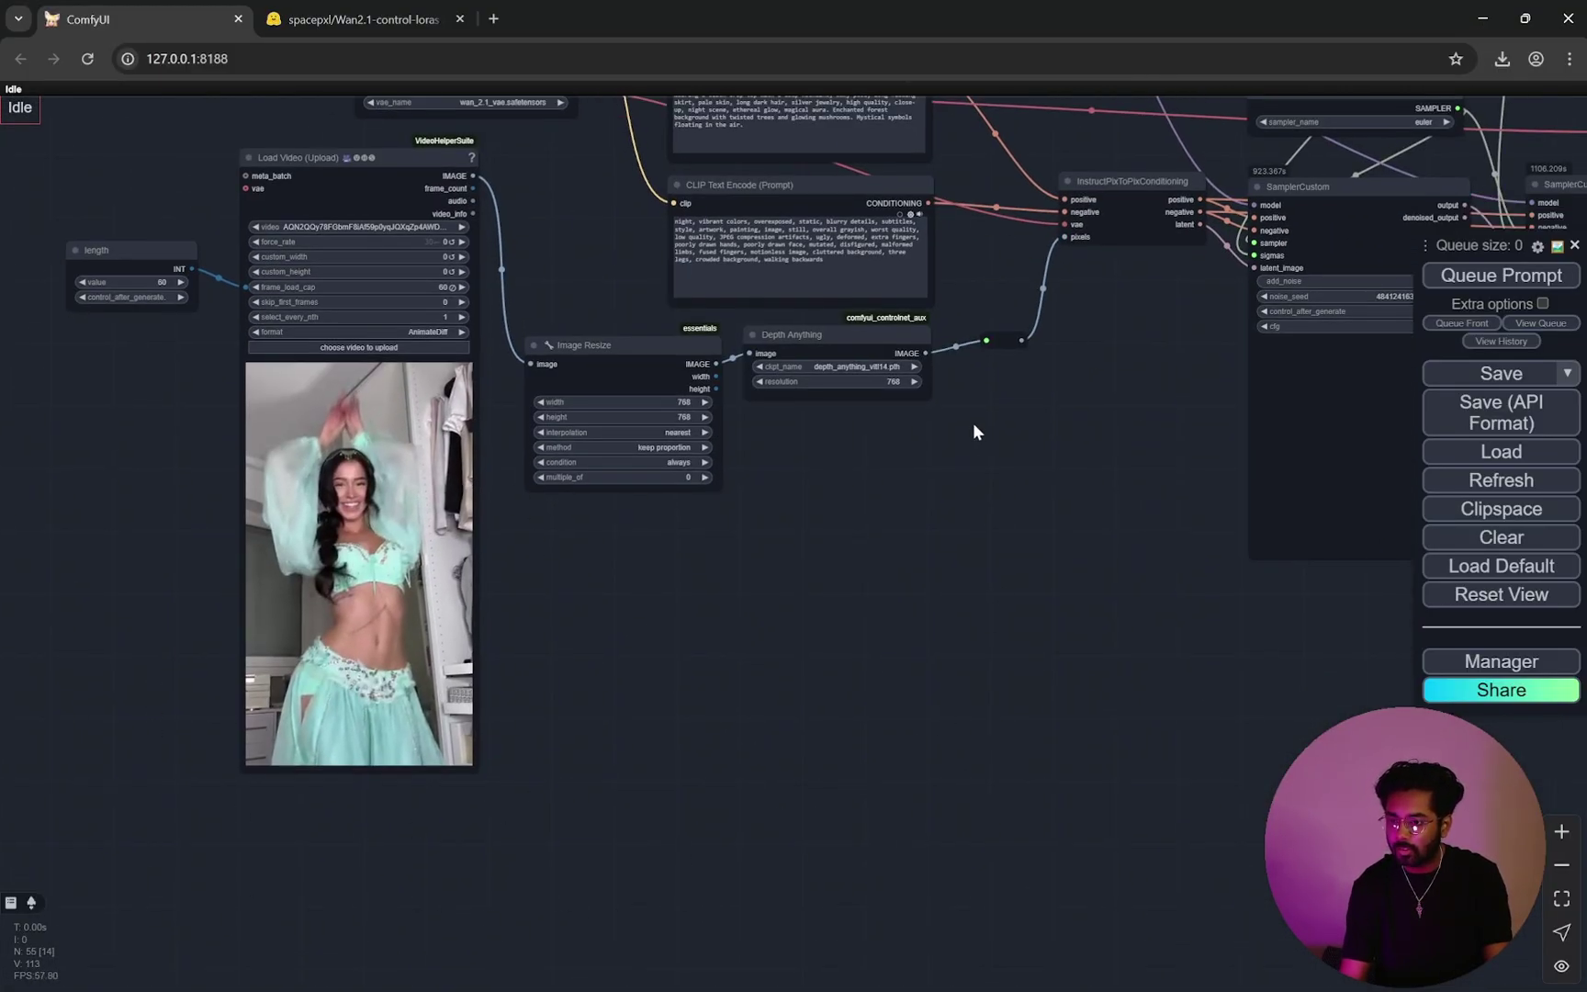
scroll(1010, 404, "up", 2)
left_click_drag(1069, 380, 566, 638)
scroll(827, 586, "up", 3)
scroll(669, 637, "down", 2)
left_click_drag(677, 552, 678, 603)
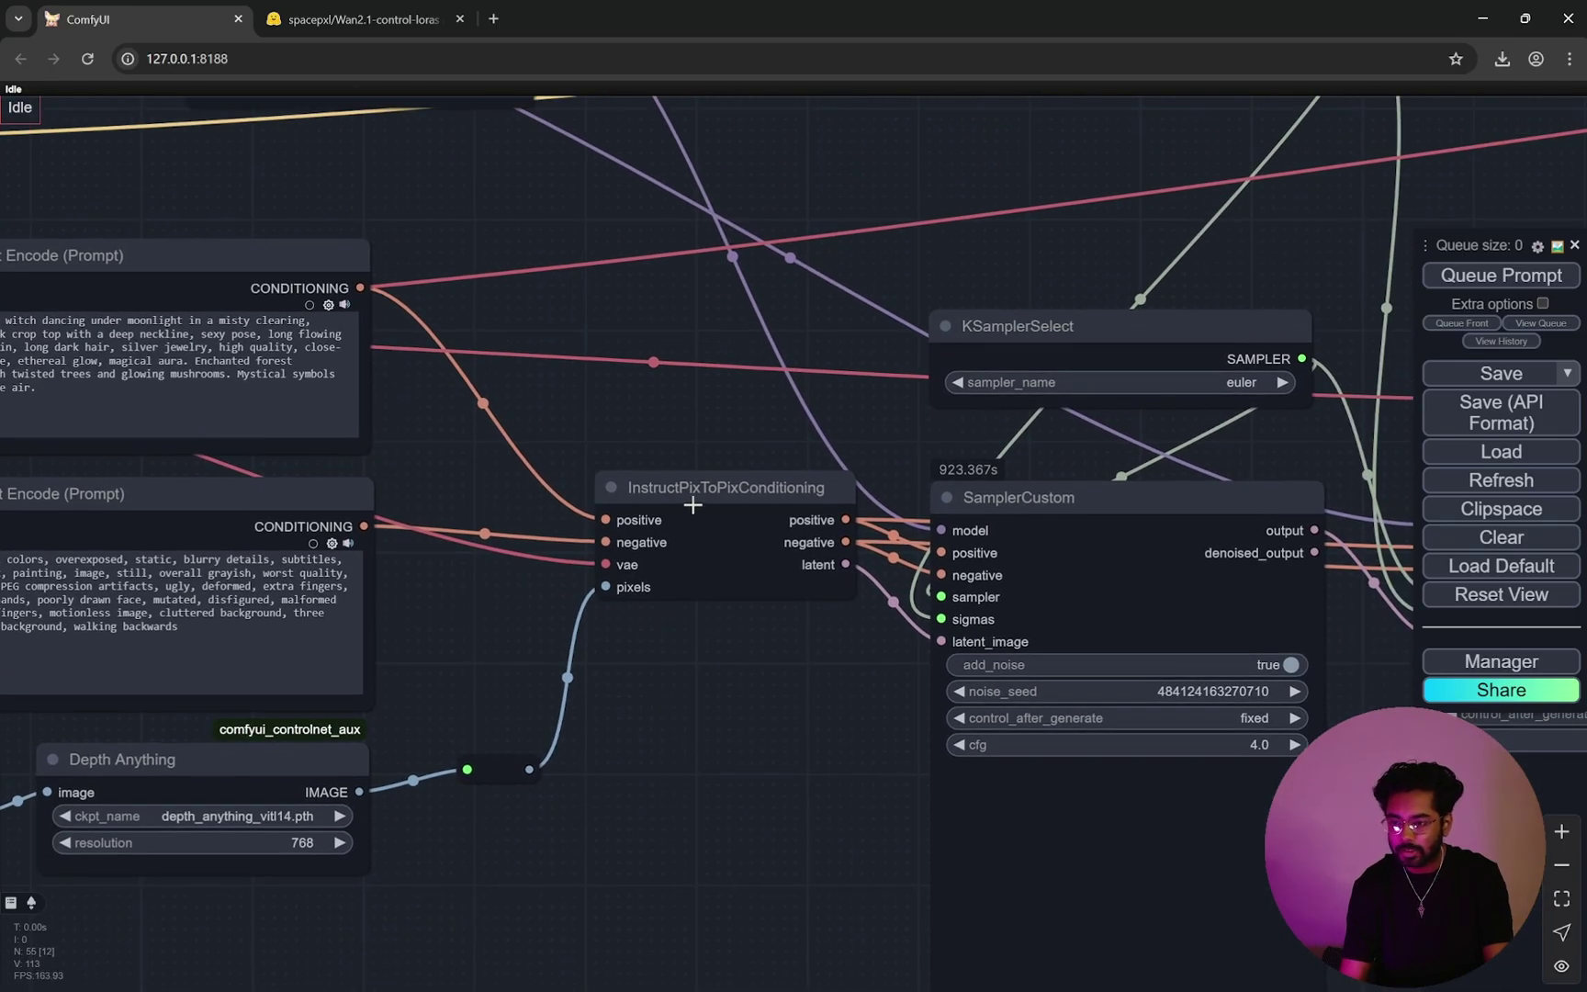
scroll(777, 546, "down", 2)
scroll(1039, 812, "up", 3)
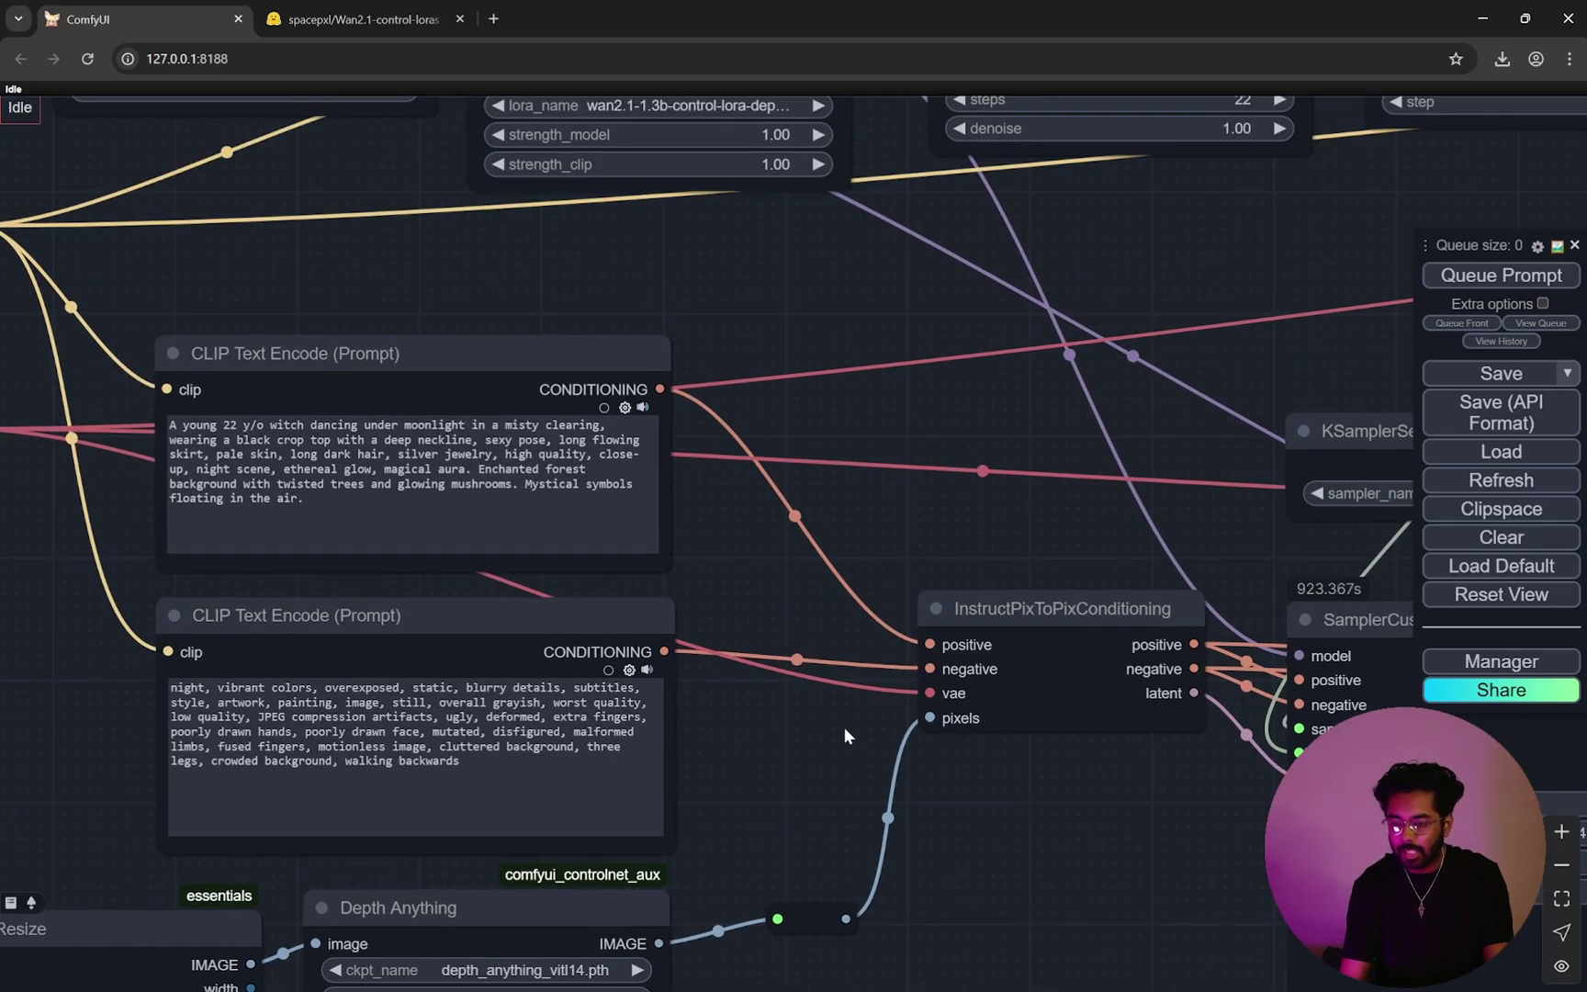
scroll(785, 507, "down", 3)
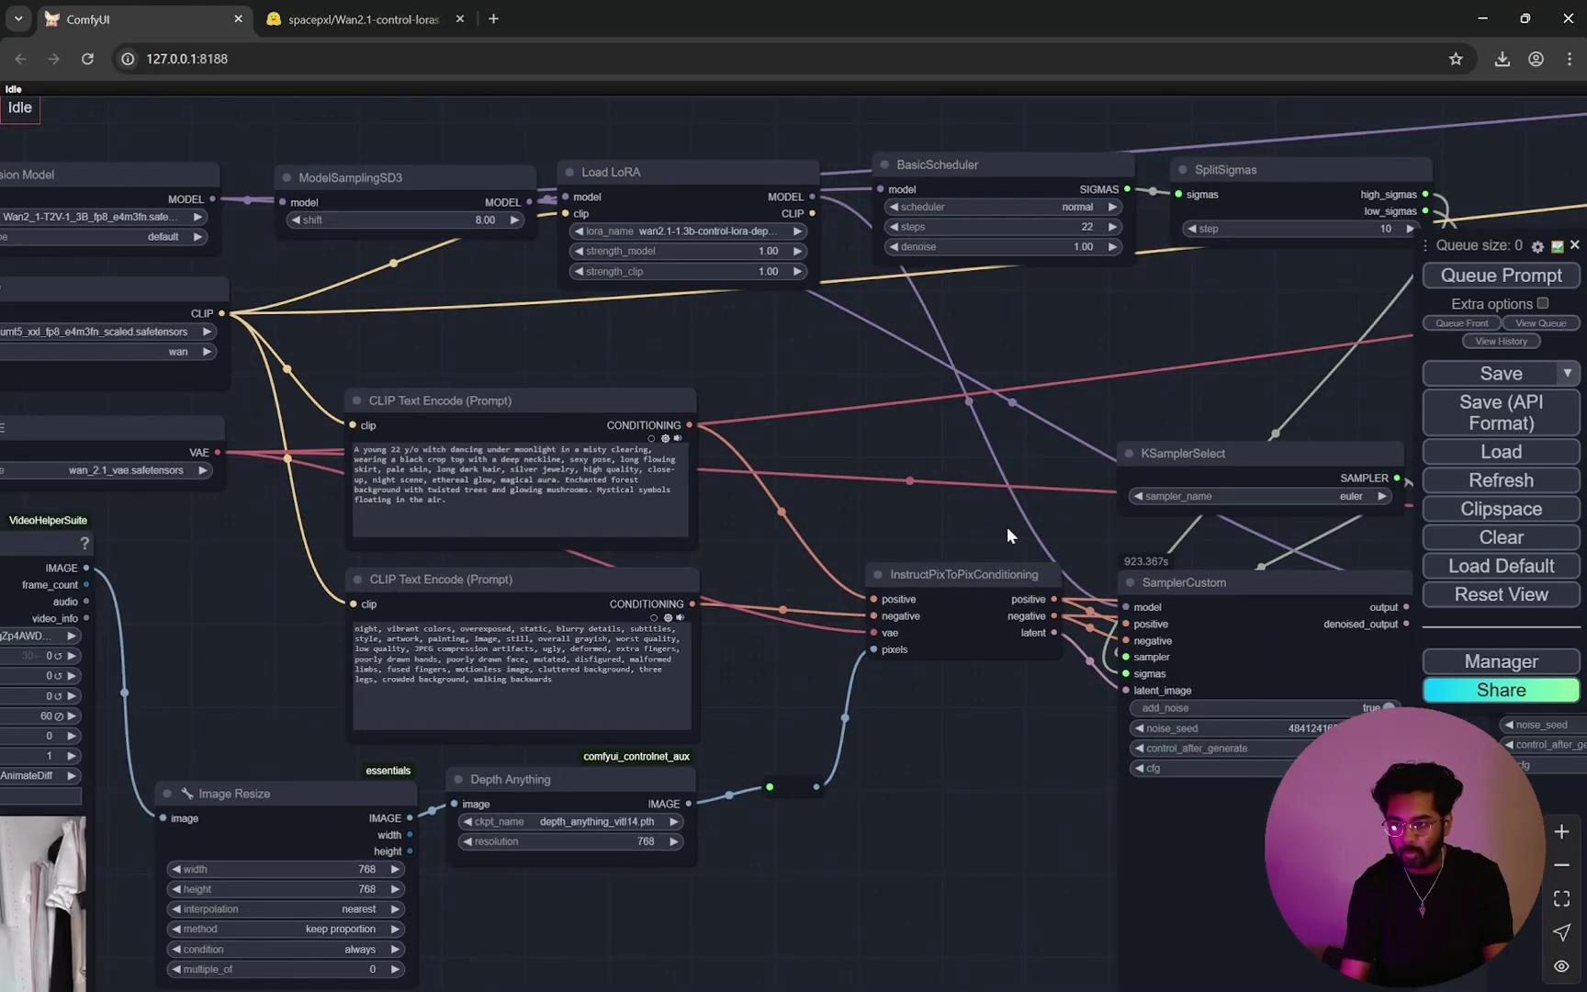
scroll(824, 647, "up", 3)
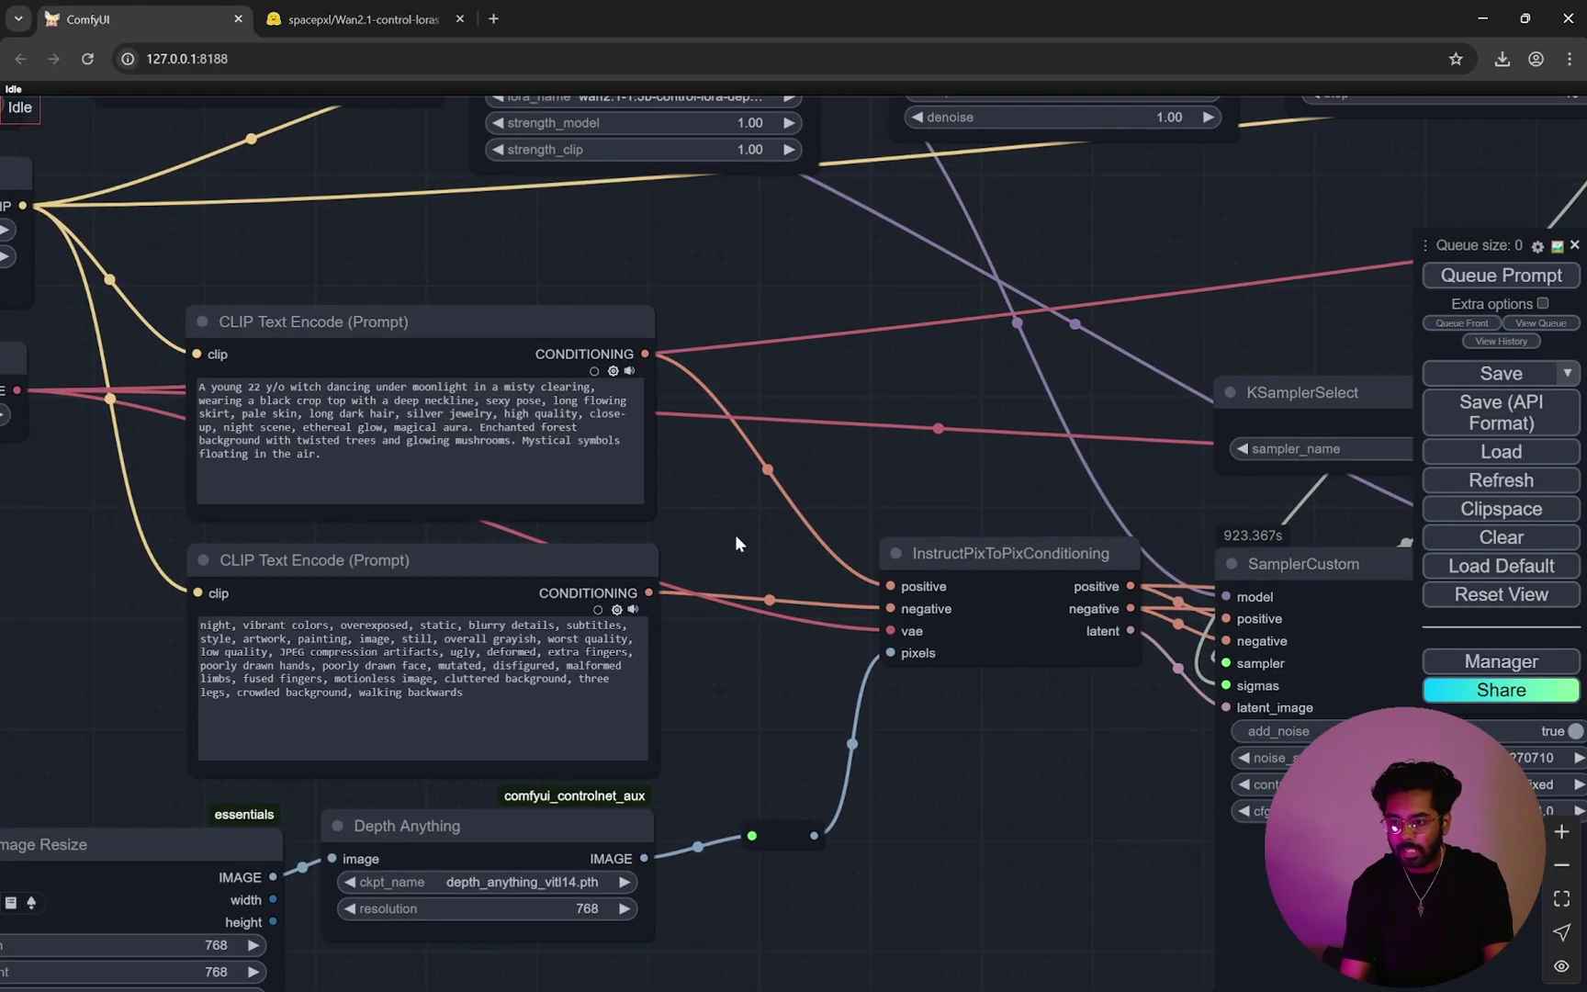
left_click_drag(736, 543, 877, 811)
left_click_drag(865, 515, 1063, 556)
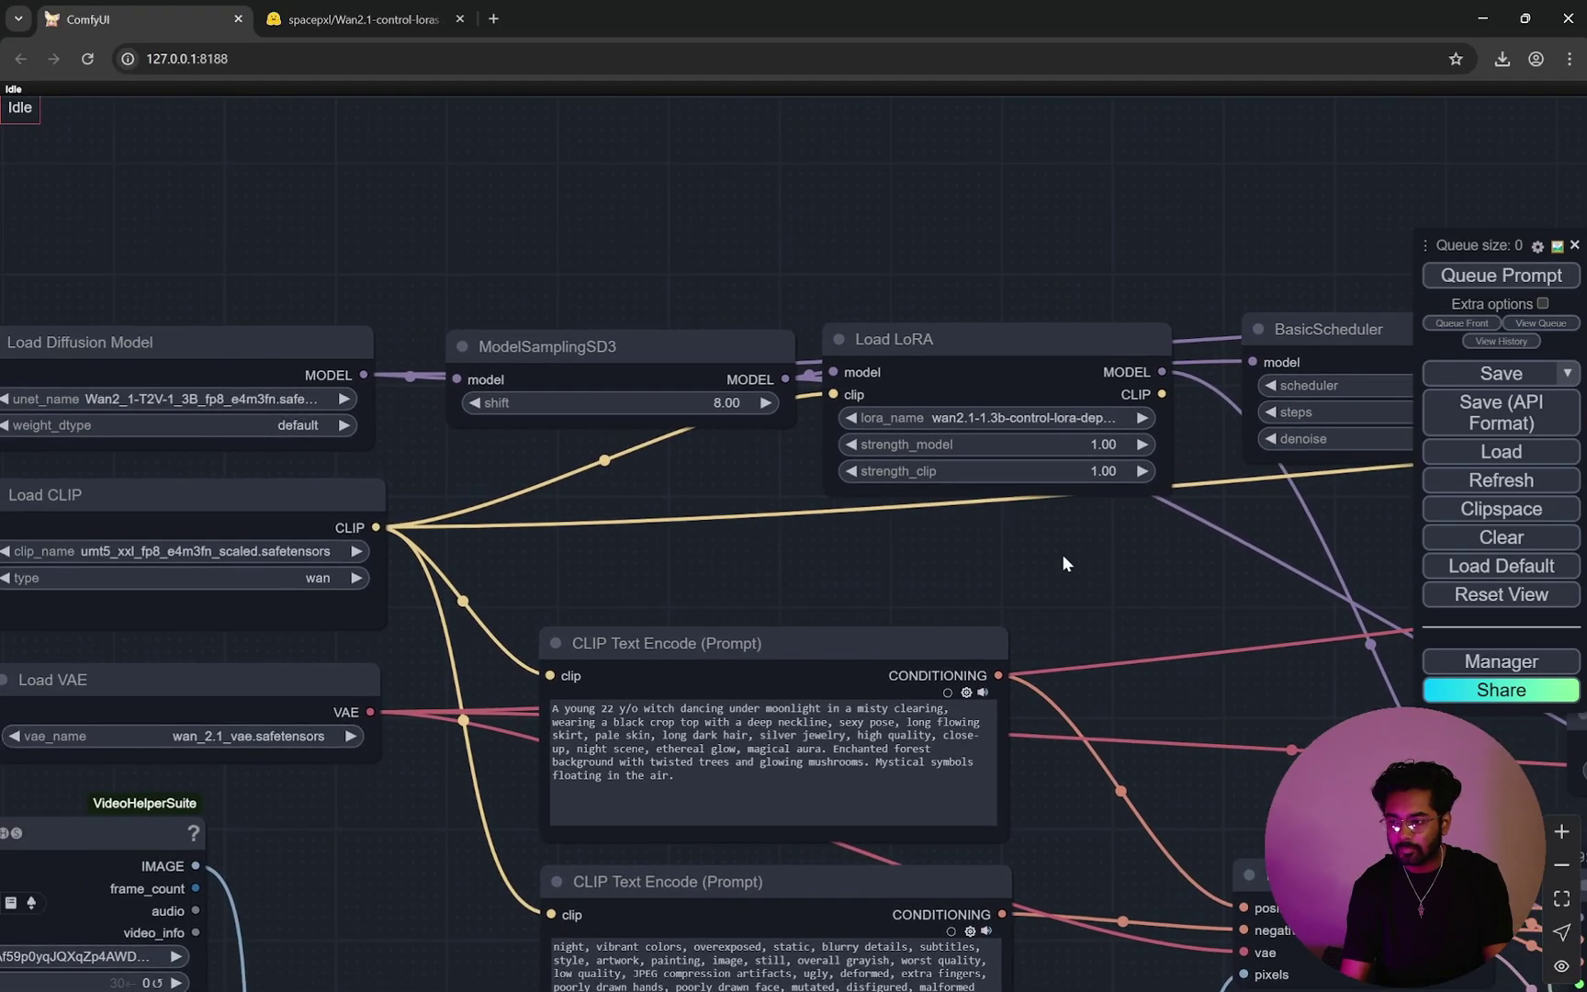
left_click_drag(919, 554, 927, 555)
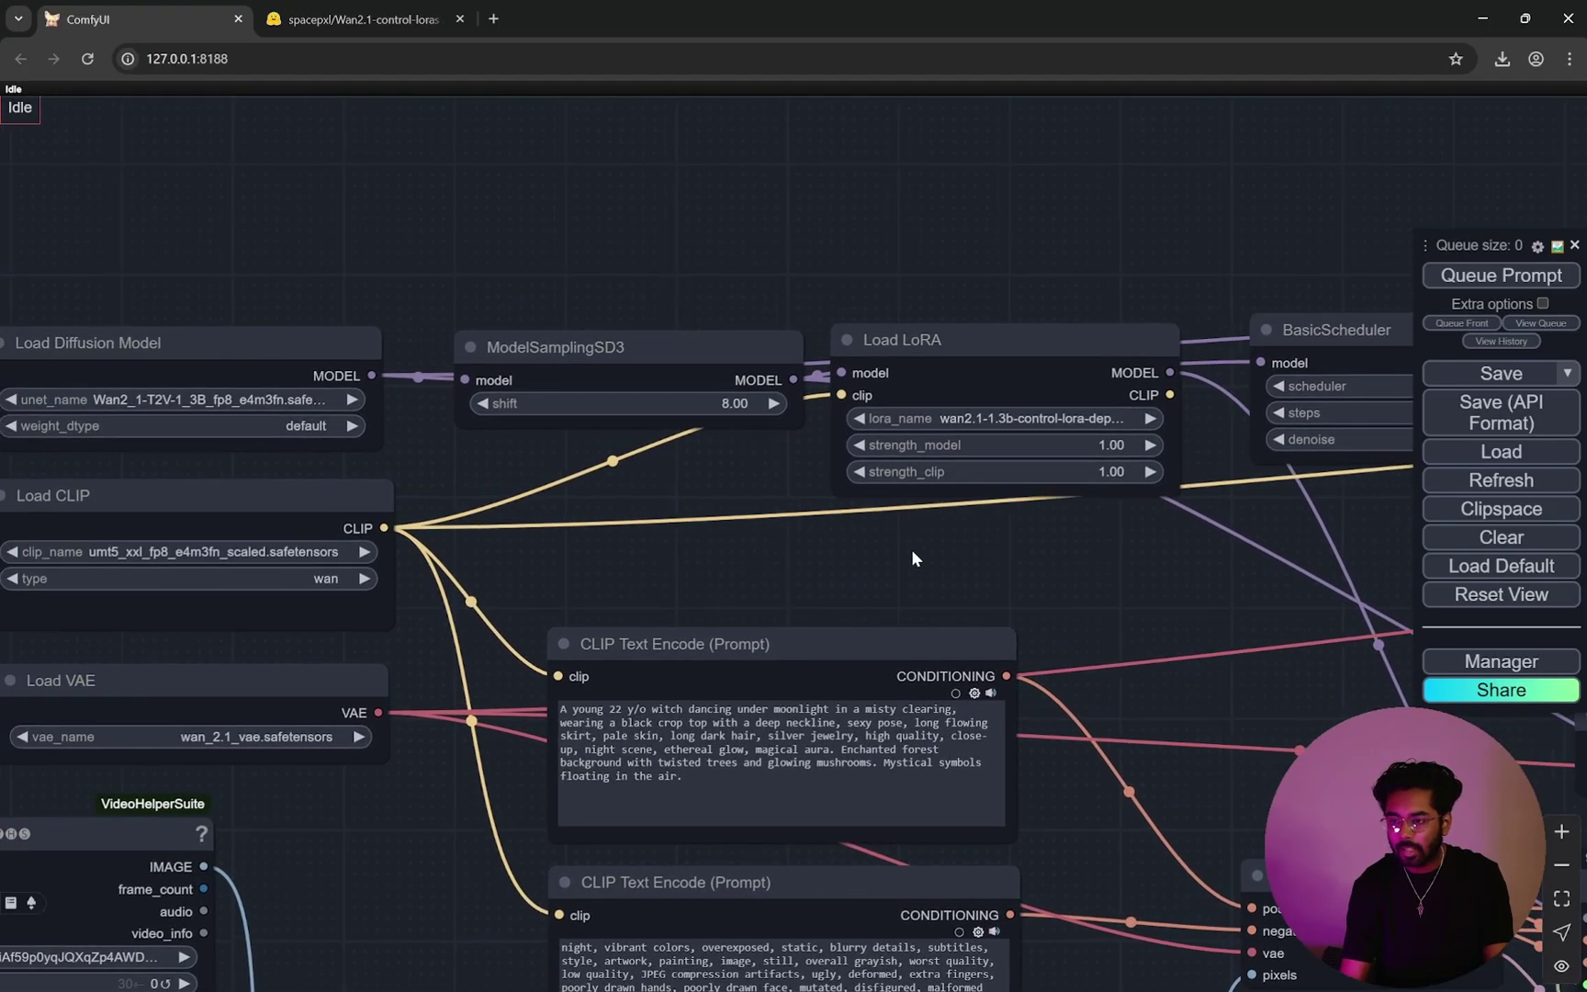
left_click(588, 342)
left_click_drag(1159, 562, 835, 522)
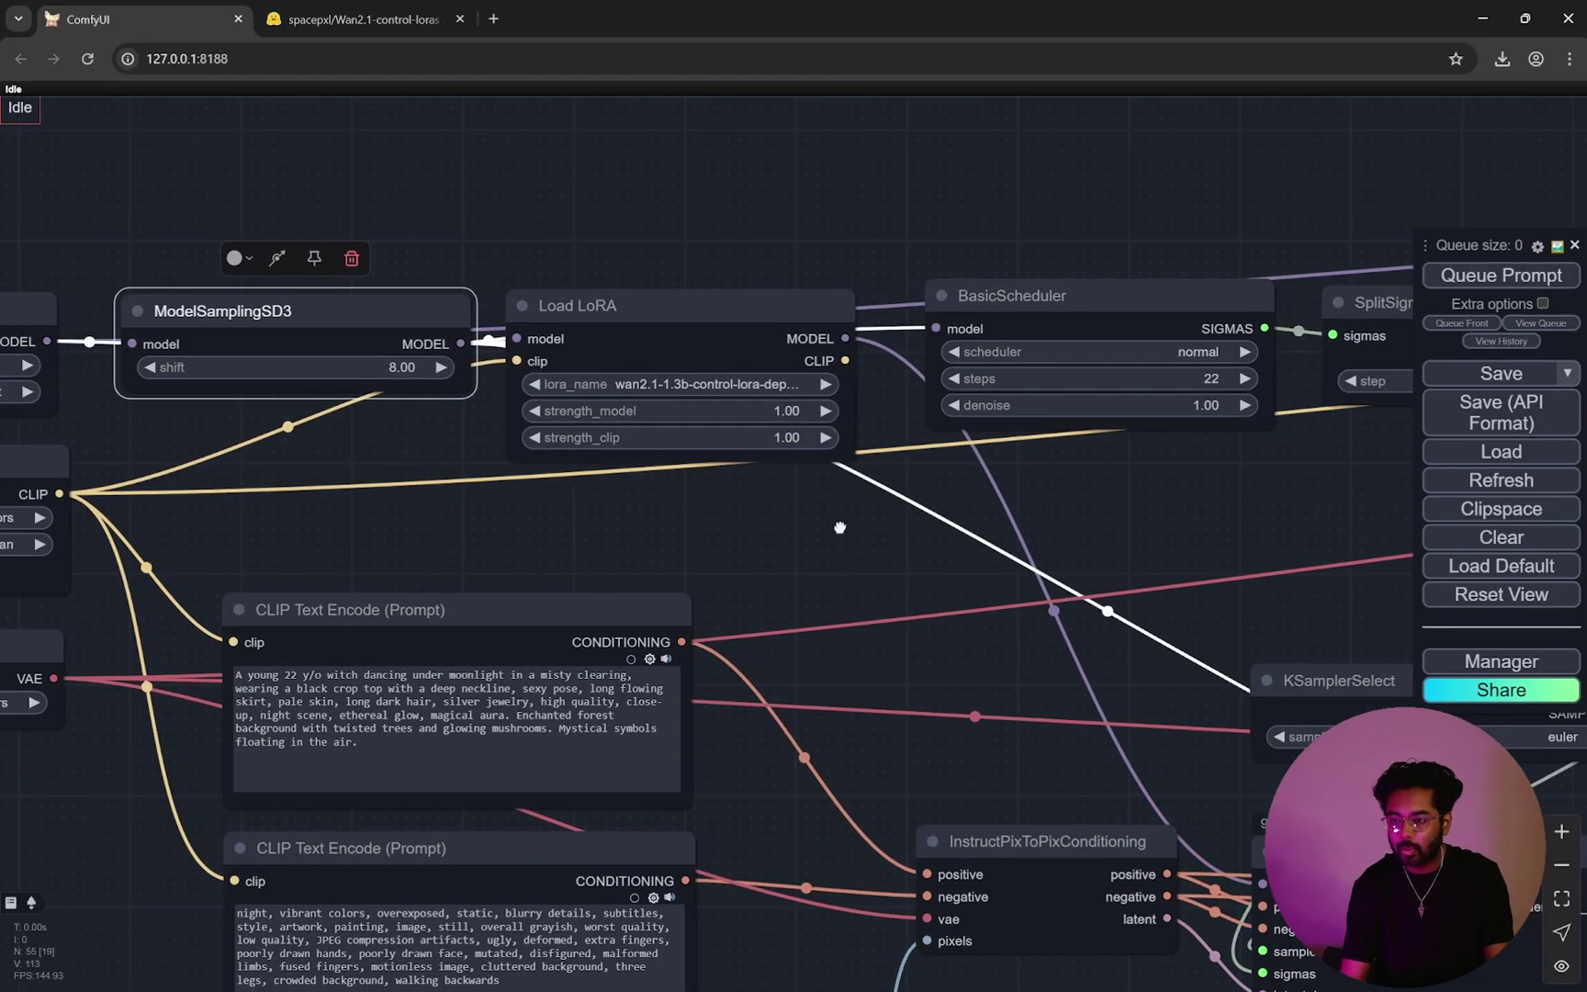
left_click(842, 524)
scroll(856, 380, "up", 4)
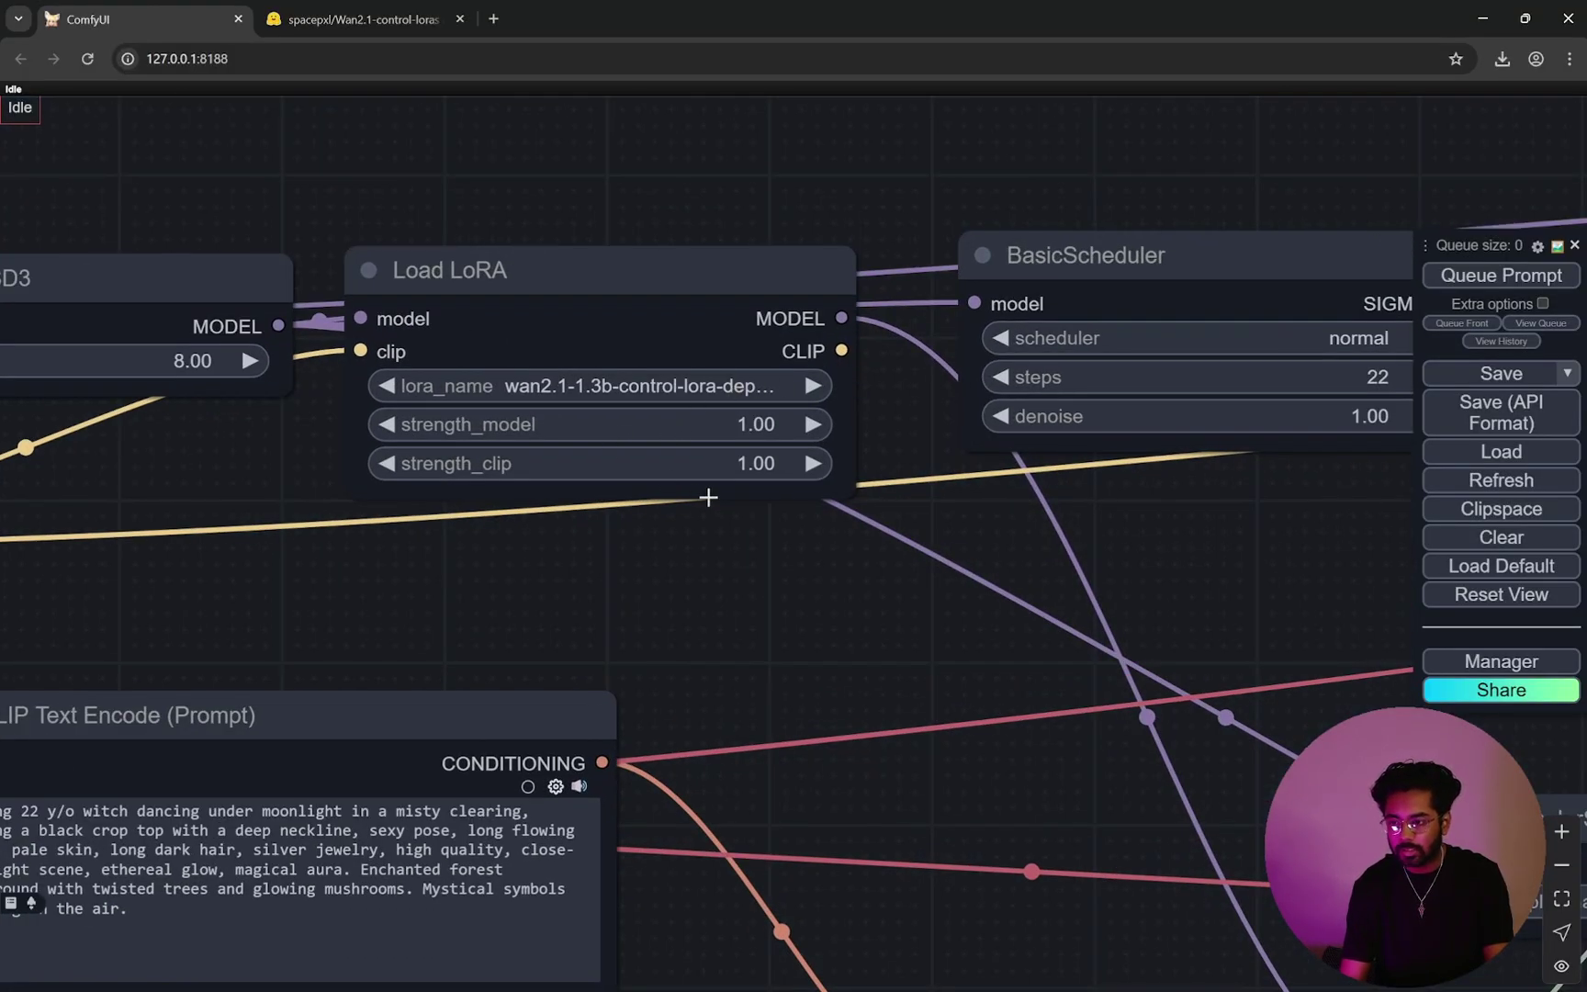
scroll(748, 559, "down", 5)
left_click_drag(832, 609, 646, 441)
left_click_drag(988, 642, 718, 569)
left_click_drag(1066, 609, 869, 552)
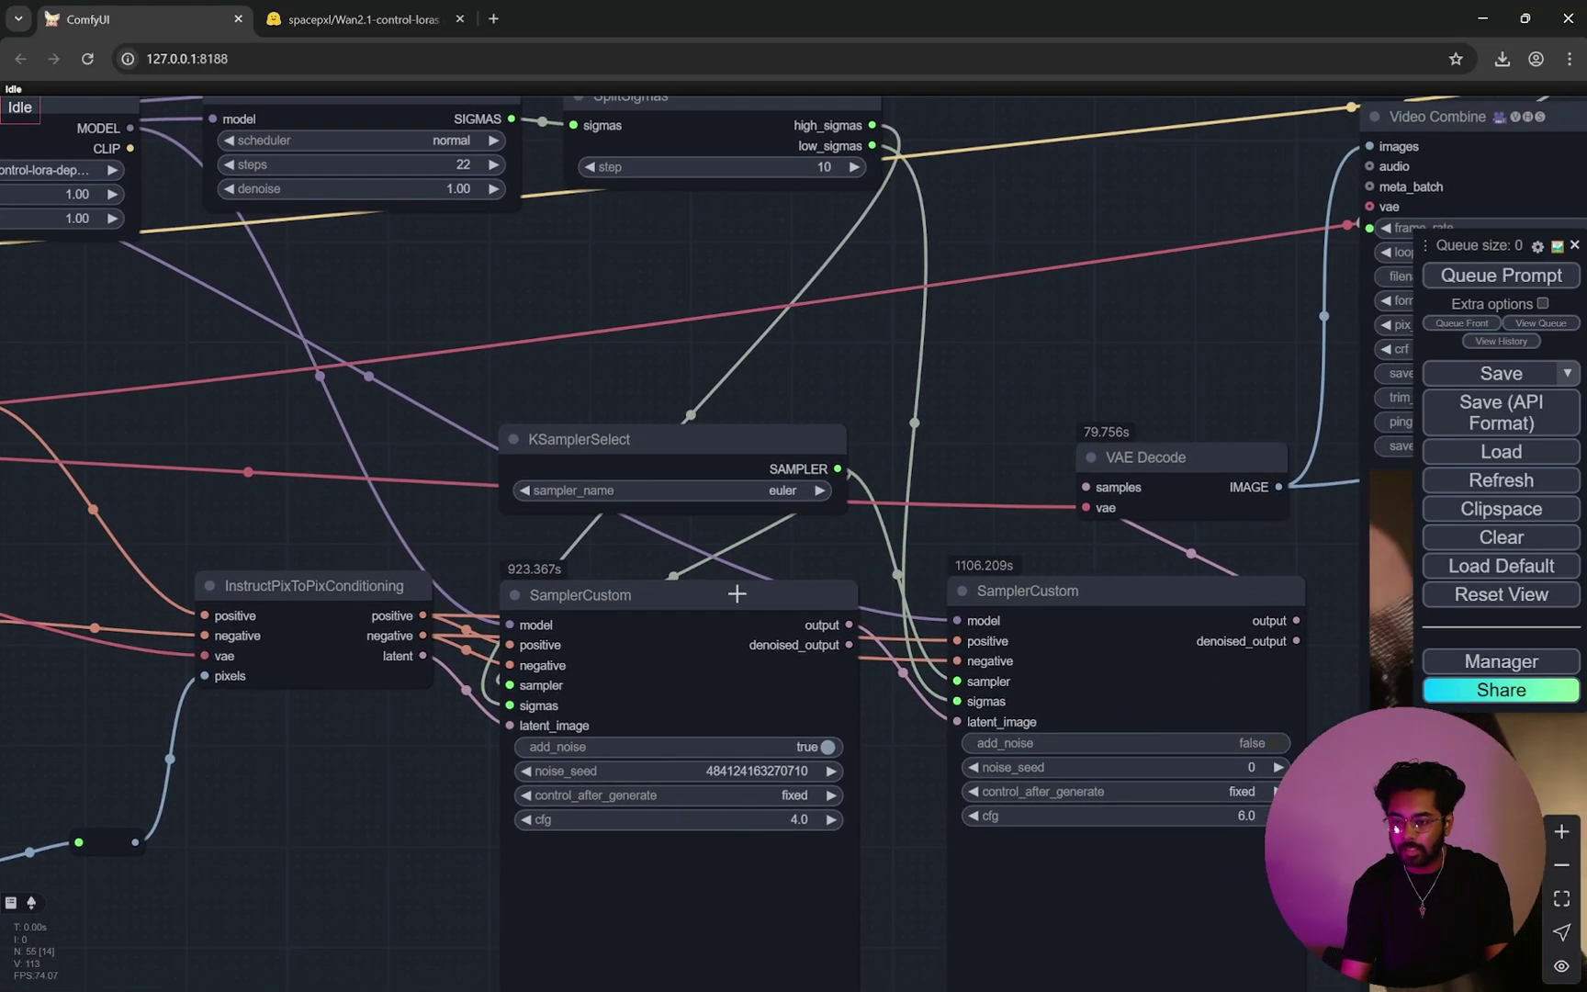
scroll(896, 393, "up", 3)
scroll(895, 393, "left", 3)
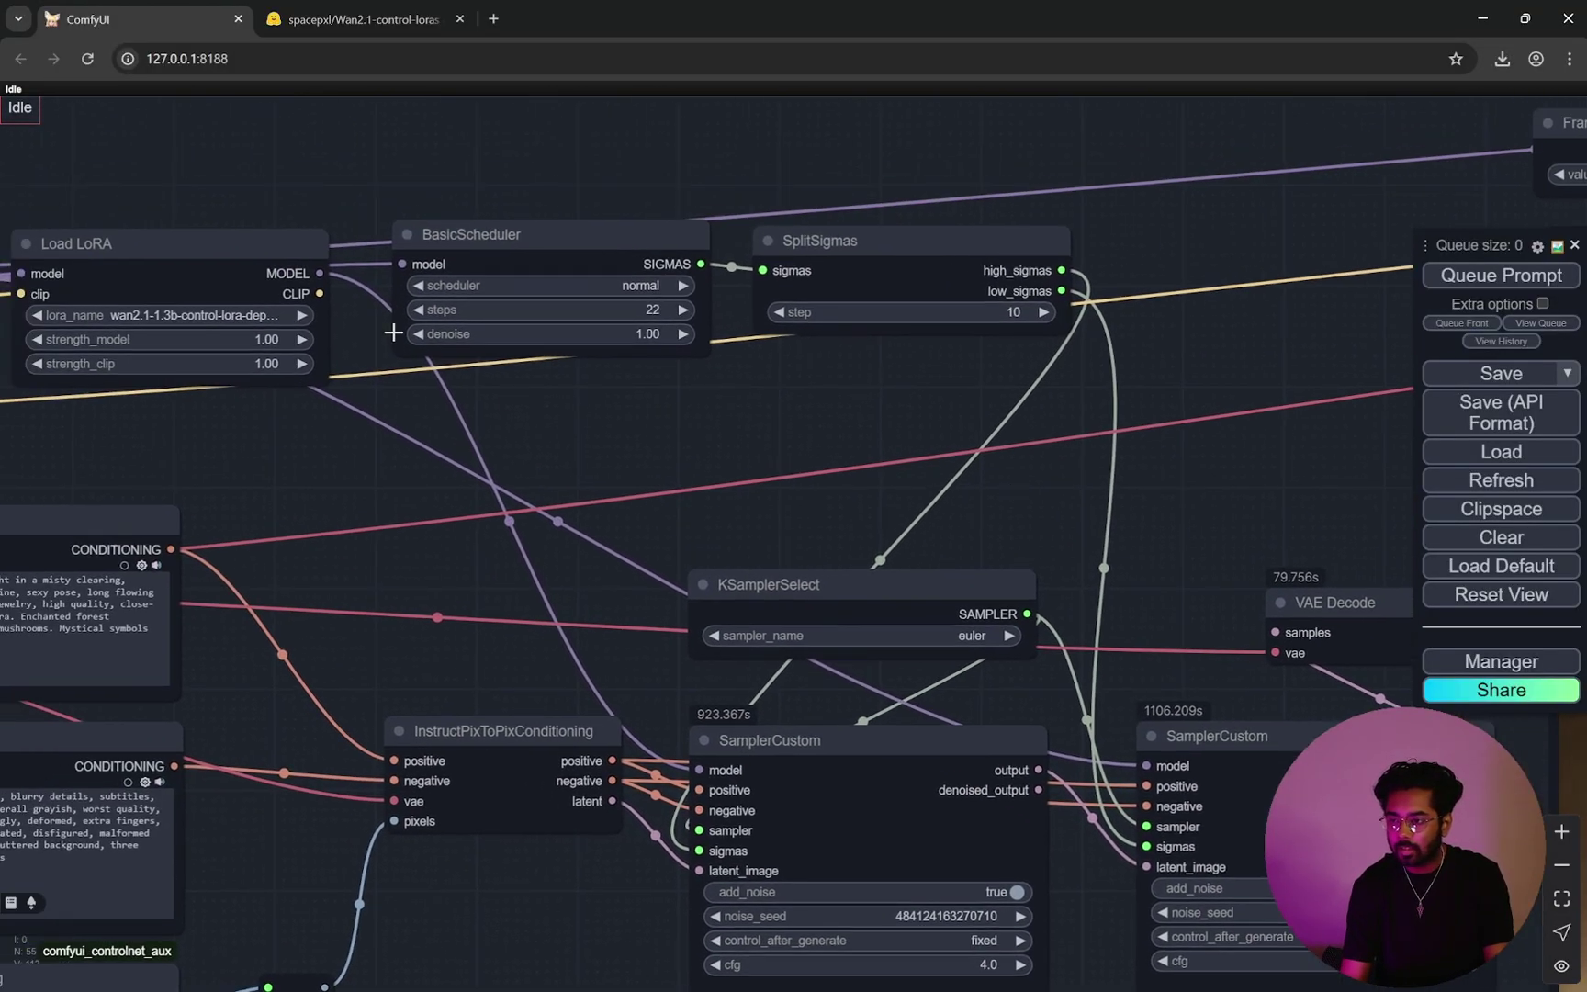
left_click_drag(380, 471, 726, 476)
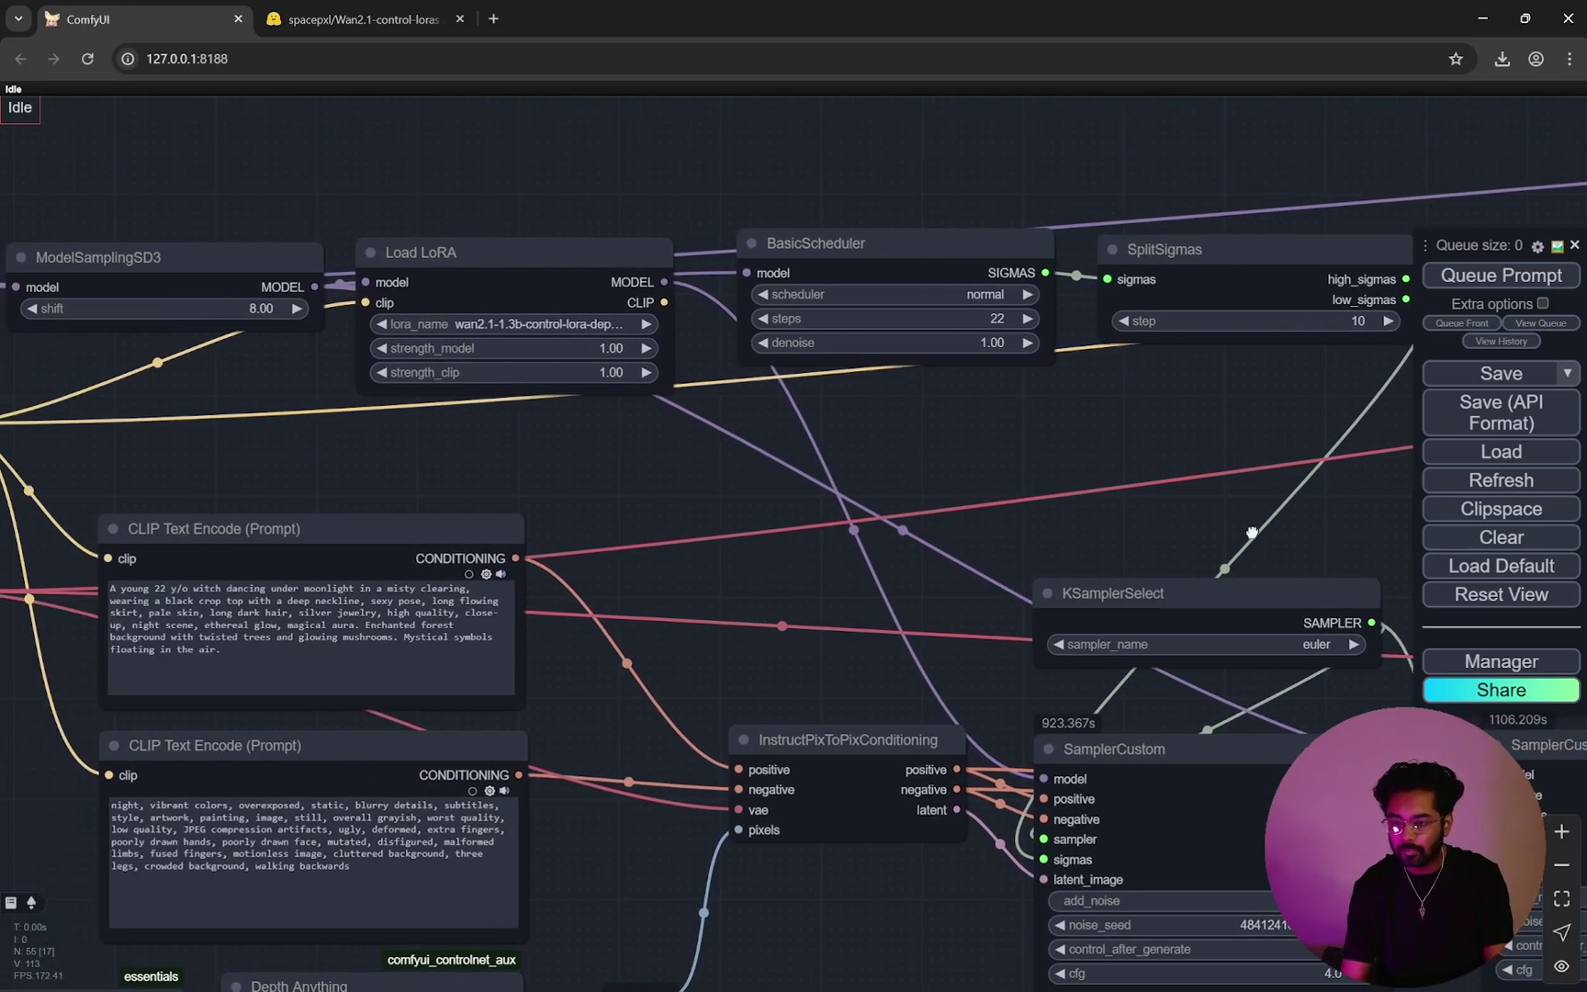
scroll(1265, 658, "down", 4)
scroll(1265, 657, "right", 6)
scroll(738, 308, "up", 4)
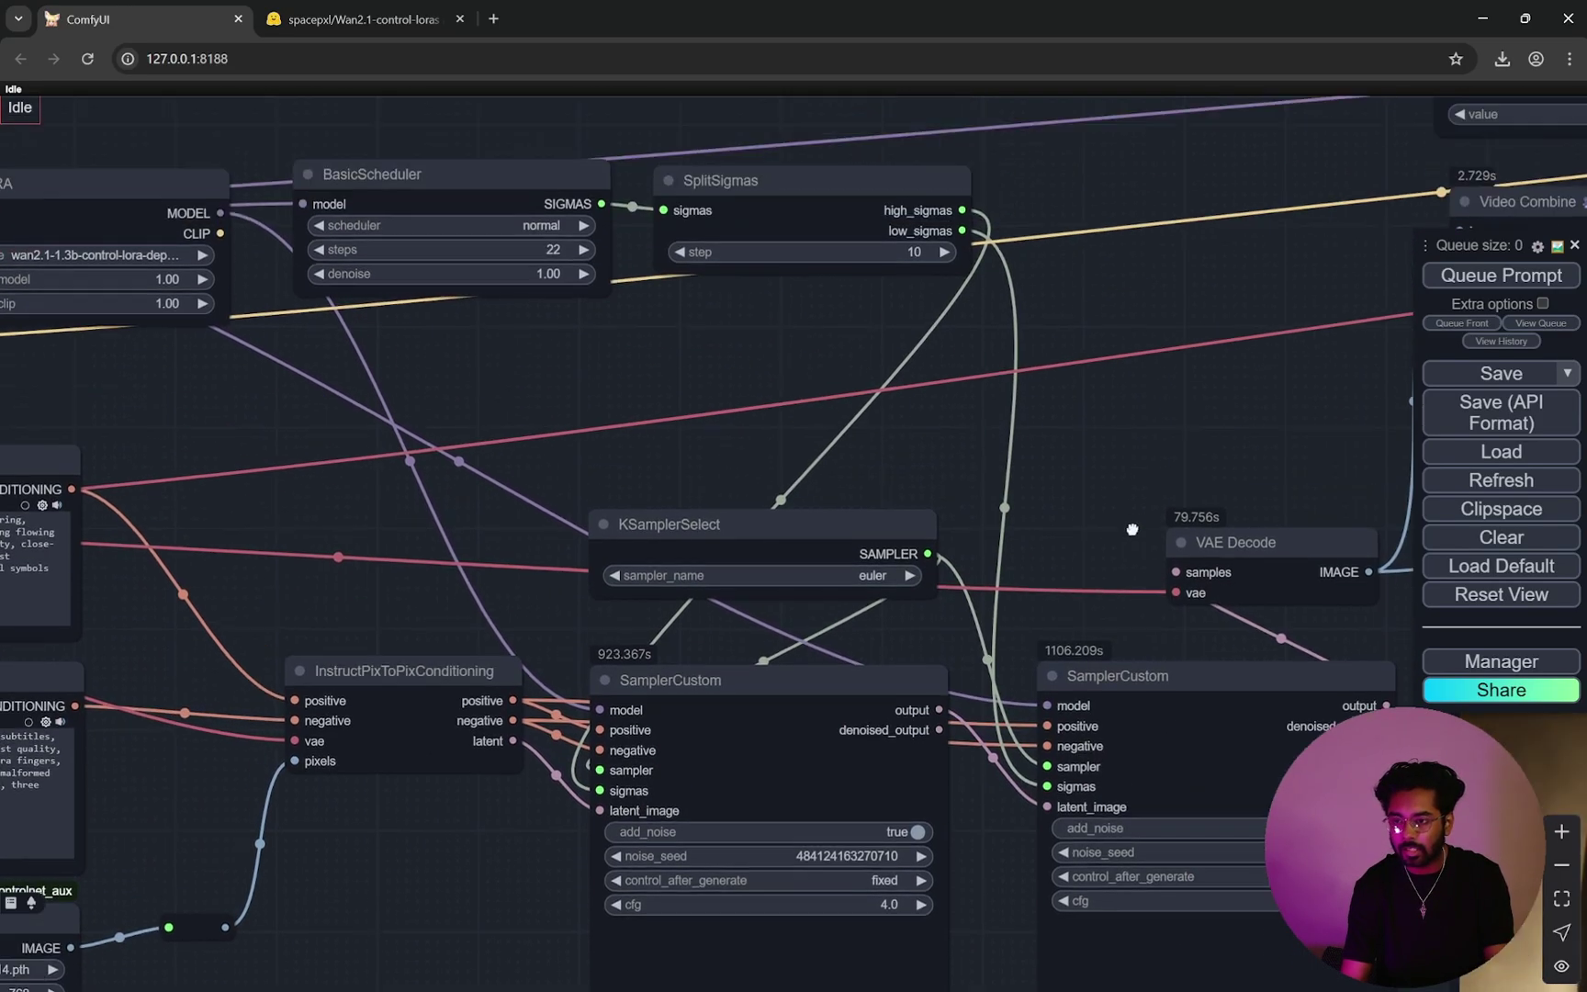
scroll(738, 308, "up", 2)
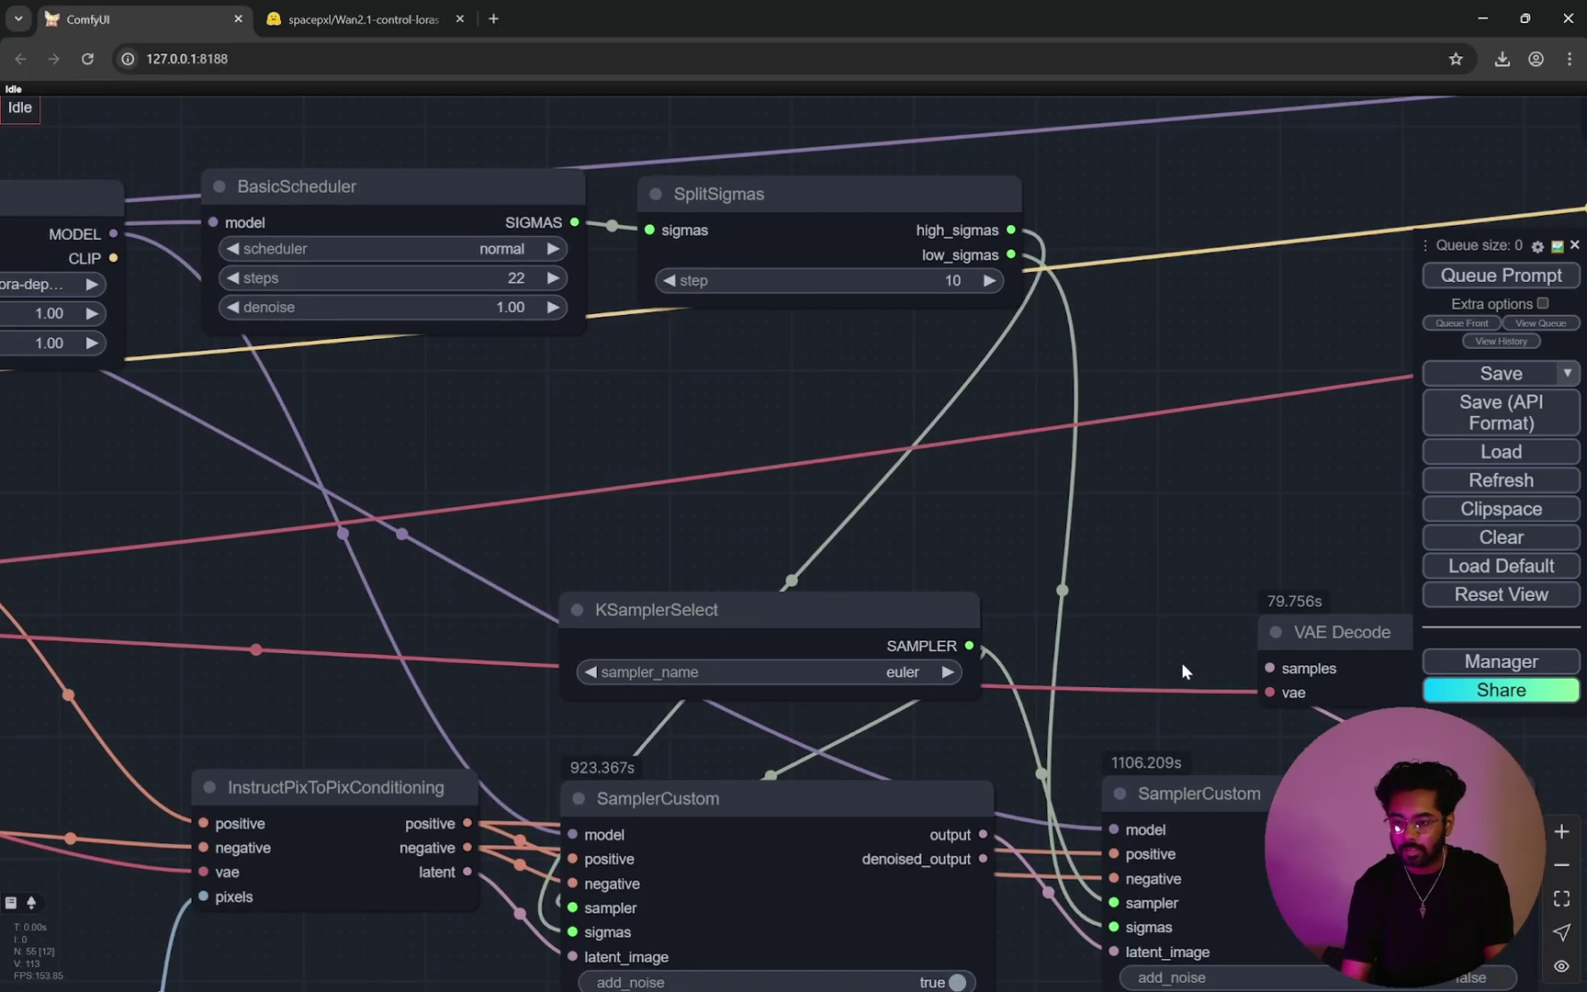
left_click_drag(1168, 552, 1180, 429)
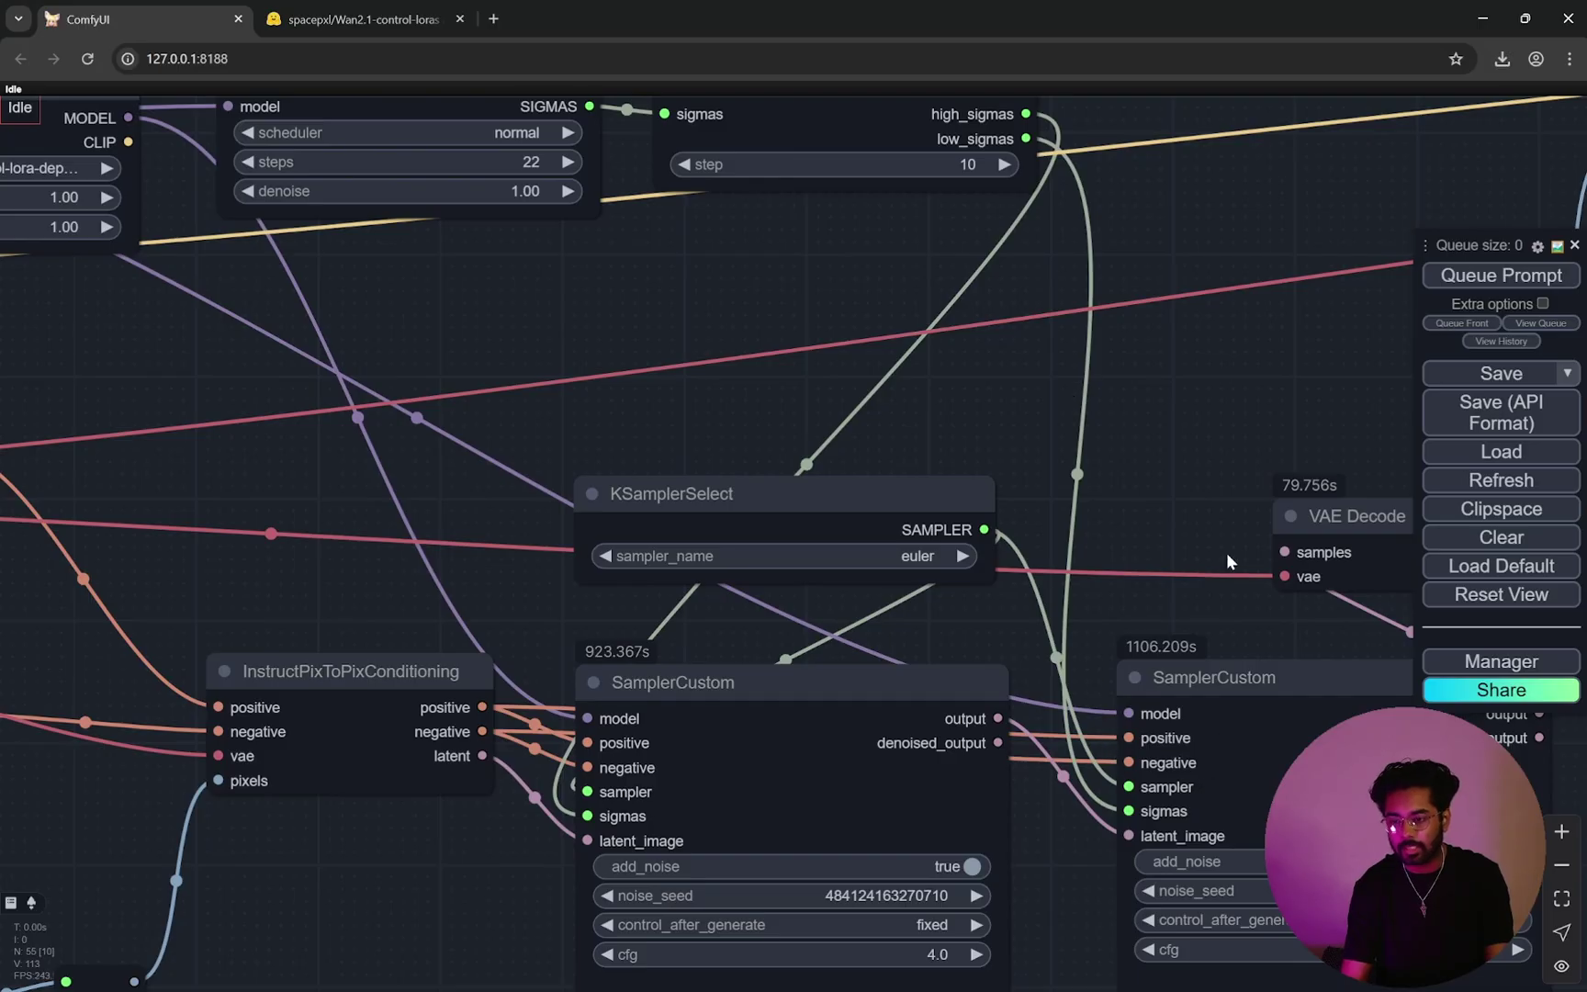
scroll(1187, 438, "down", 7)
scroll(1031, 290, "up", 9)
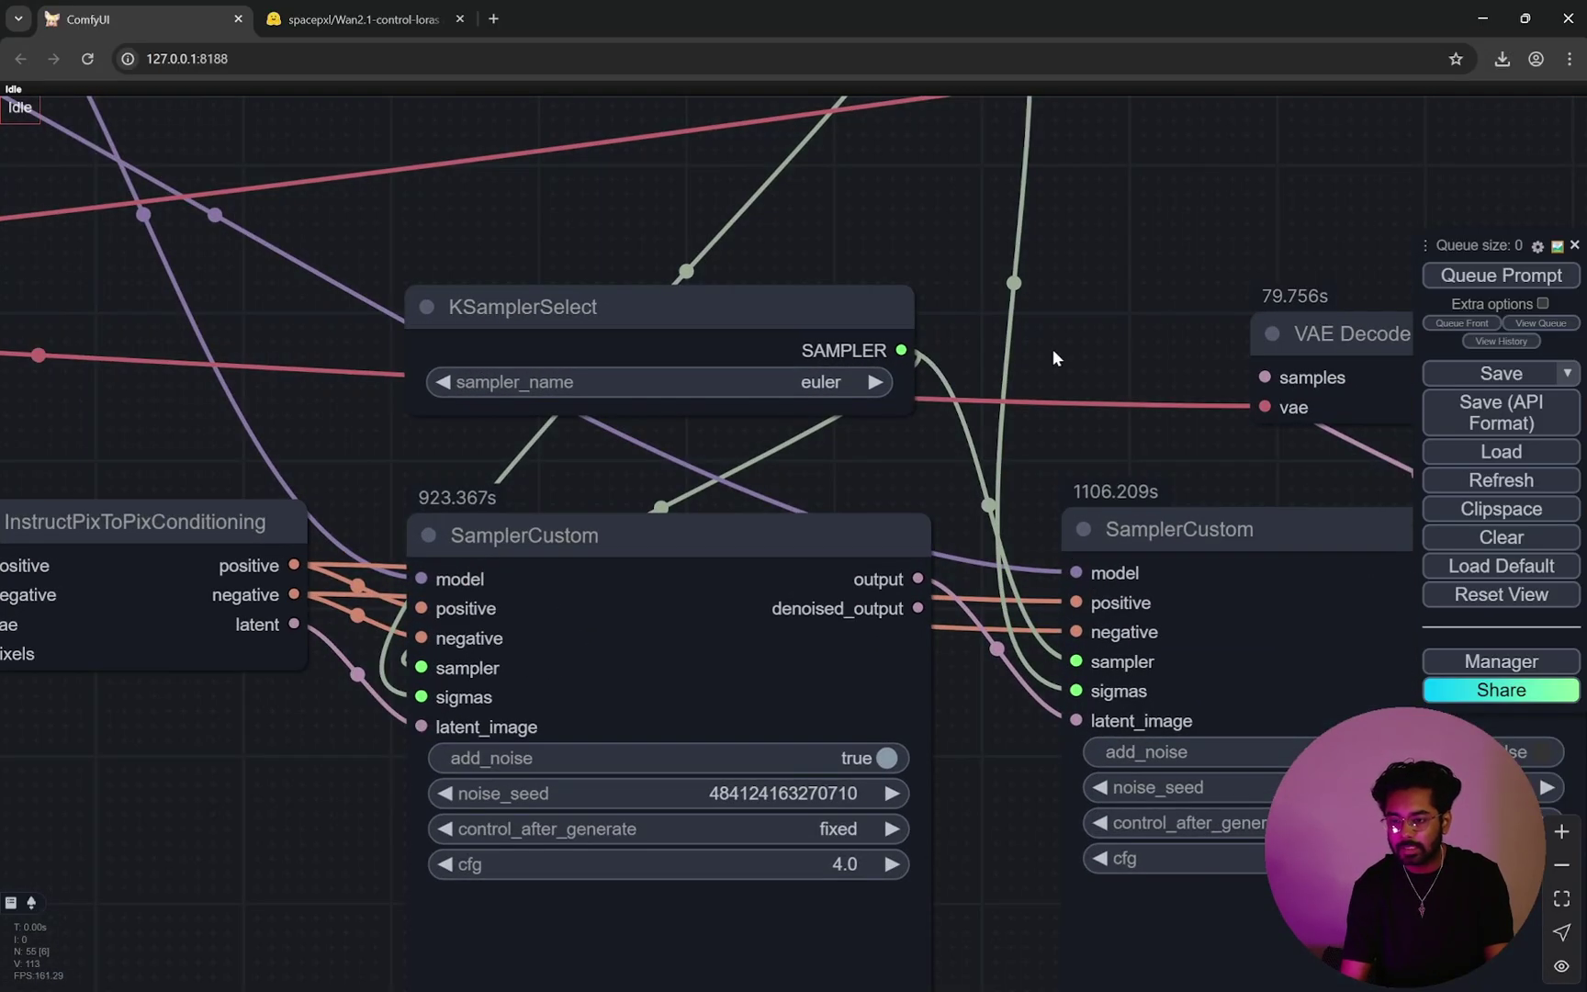
left_click_drag(980, 777, 770, 447)
scroll(946, 440, "down", 2)
scroll(769, 447, "up", 2)
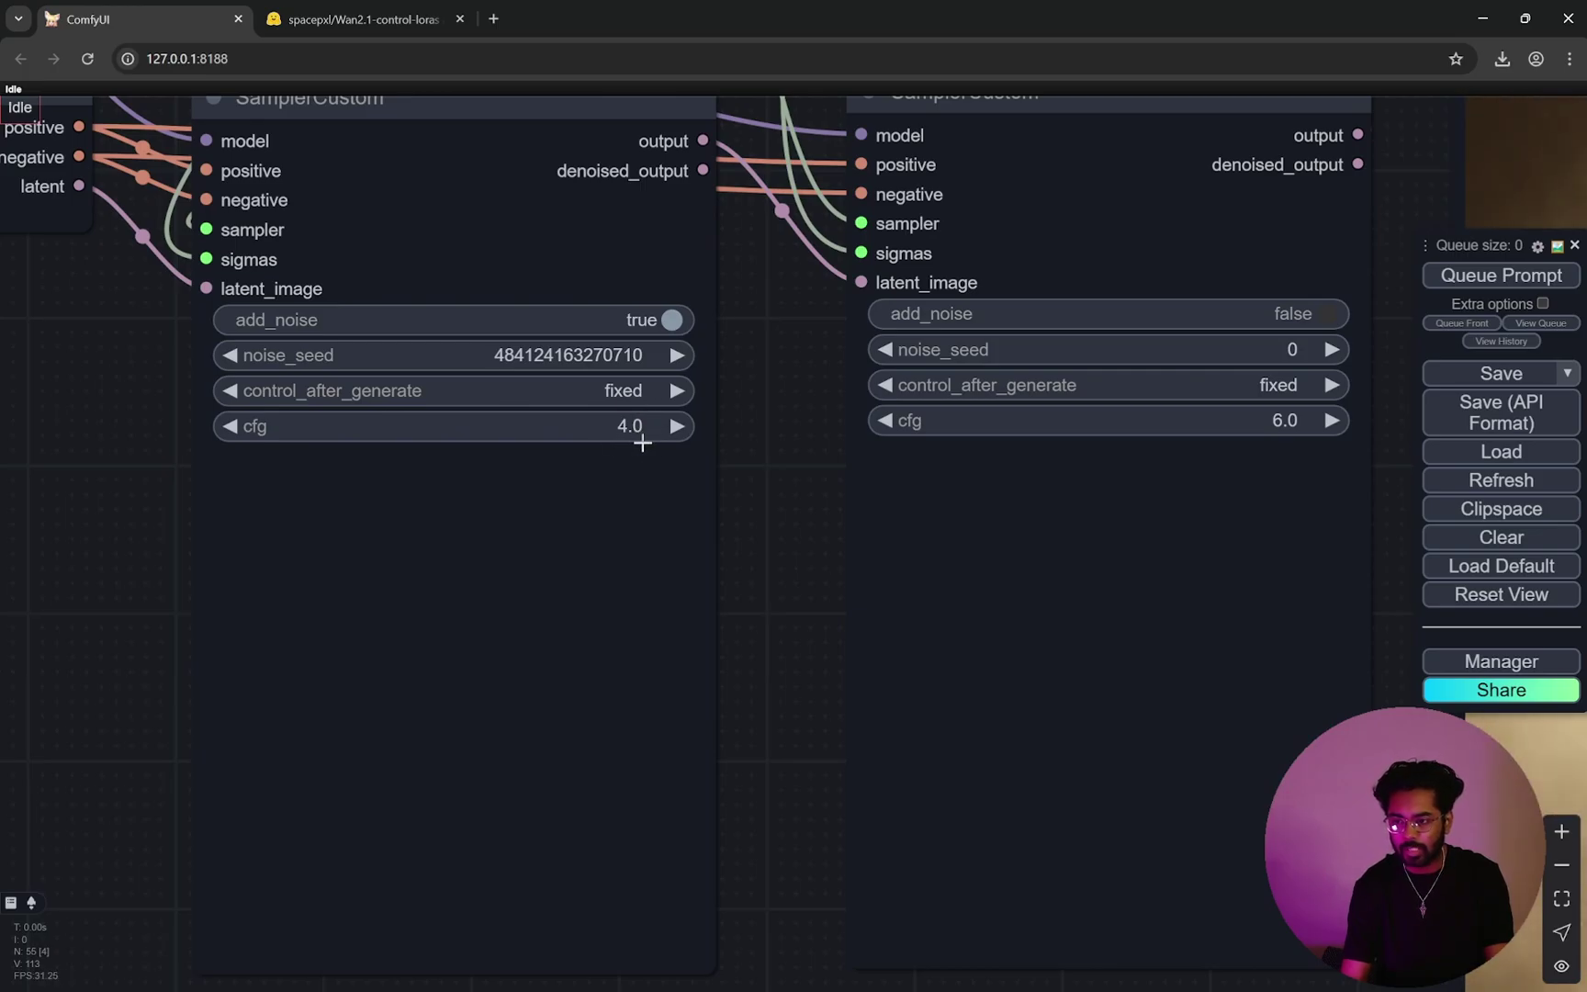
scroll(718, 398, "down", 10)
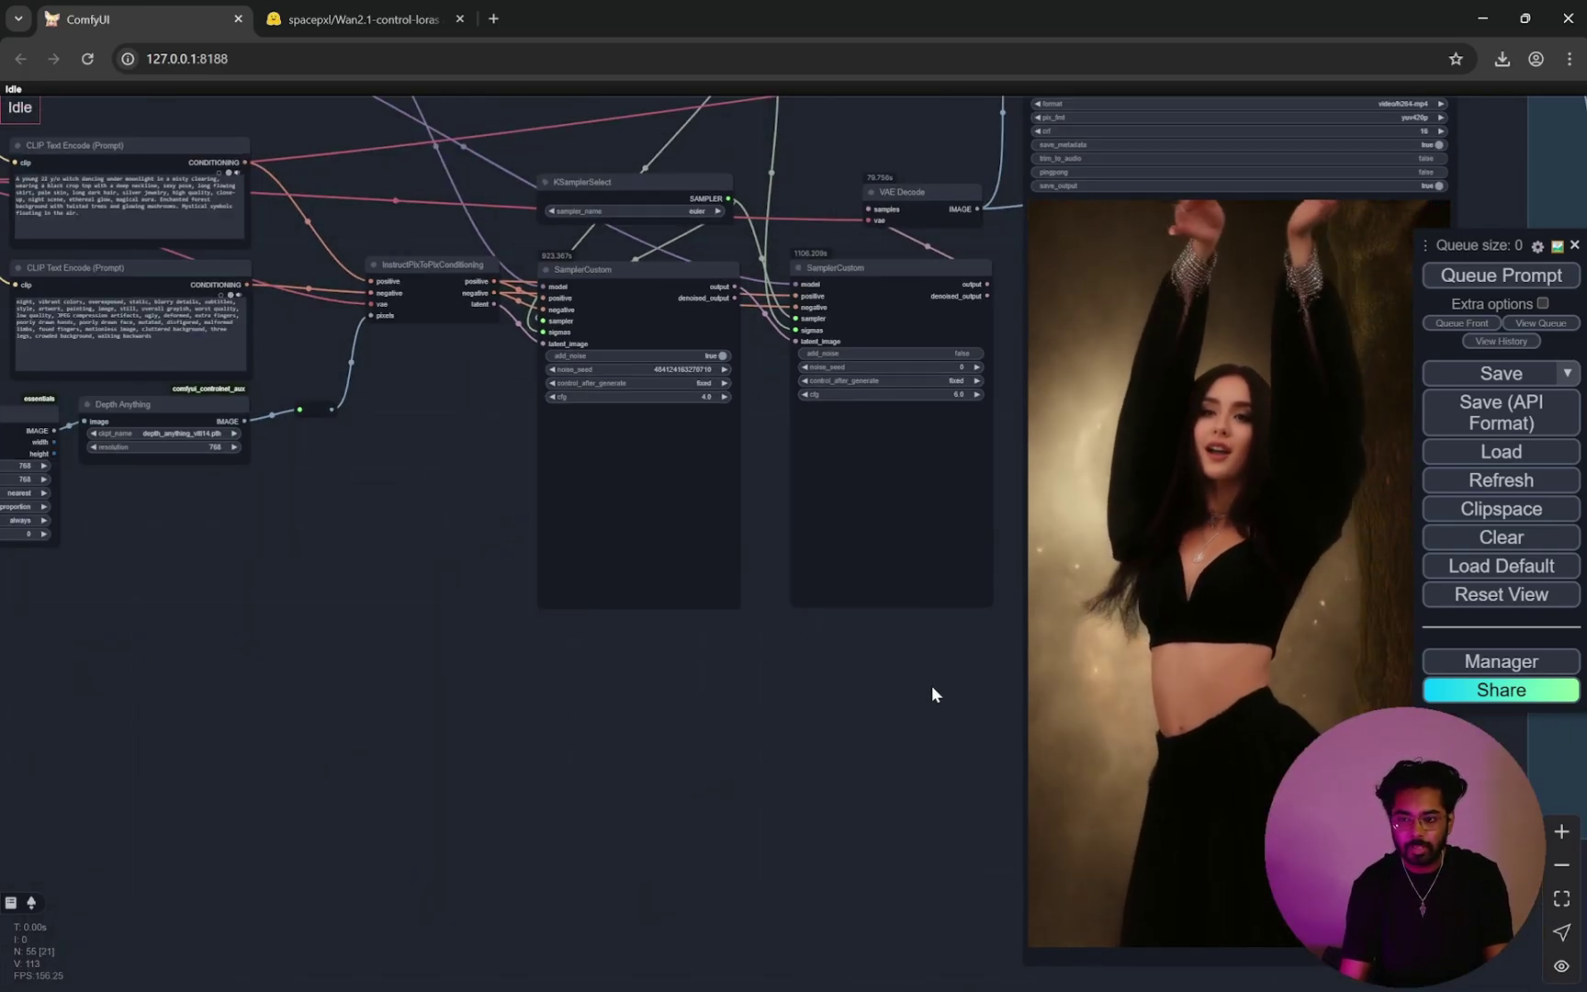
left_click_drag(931, 687, 582, 698)
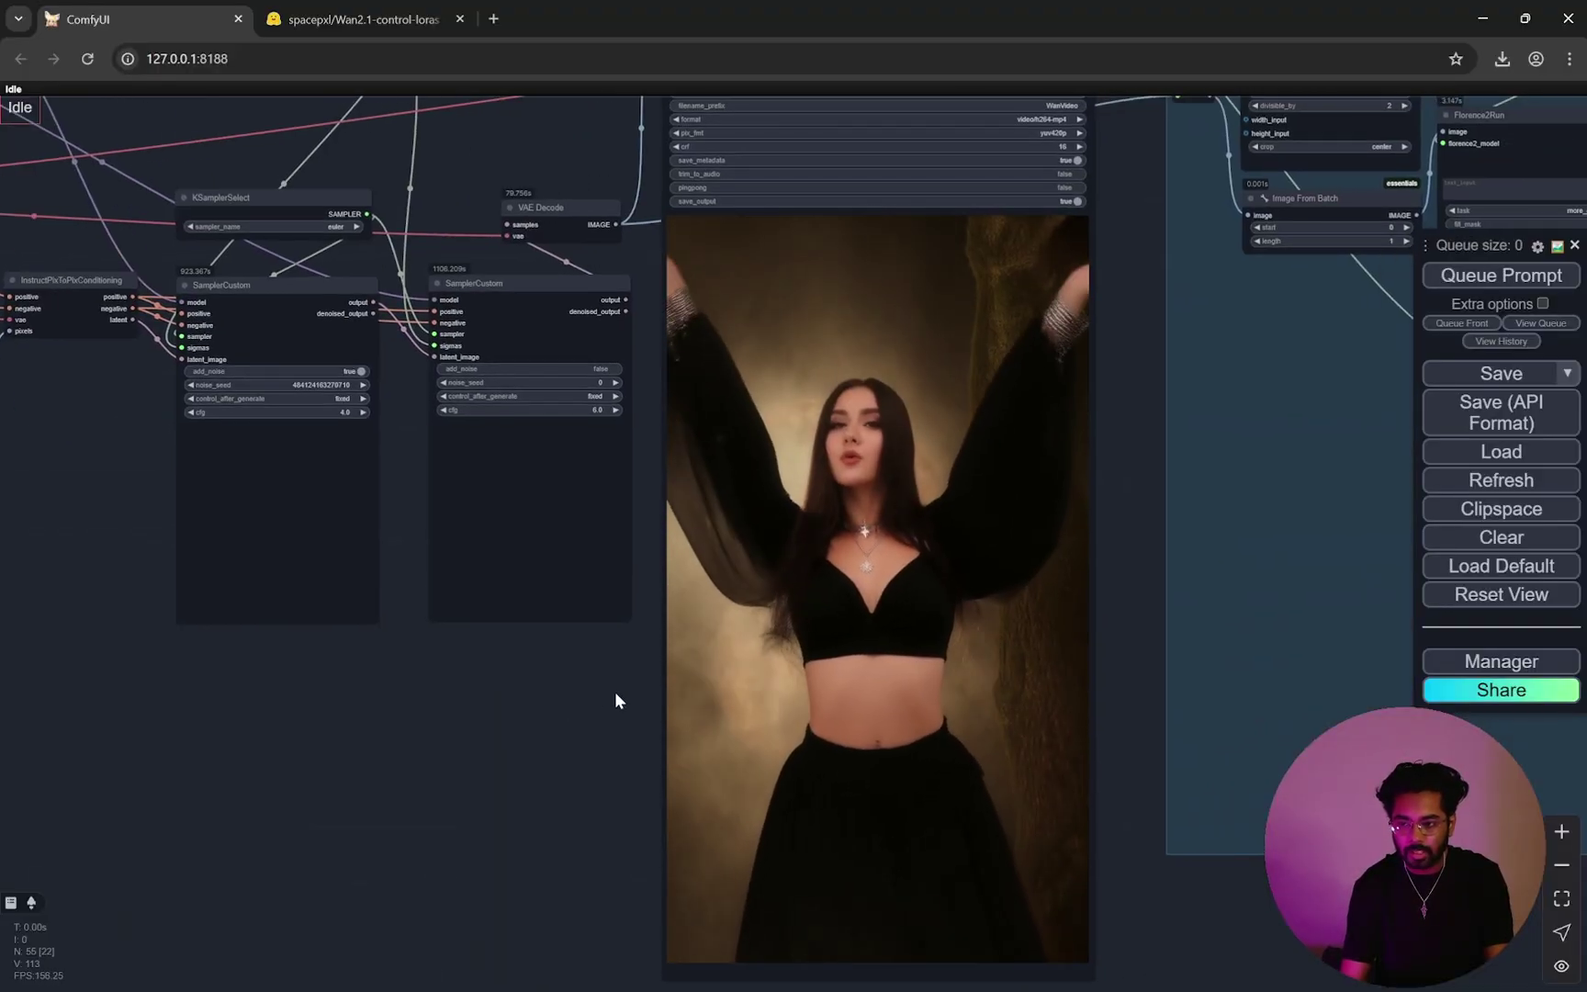
scroll(450, 662, "up", 1)
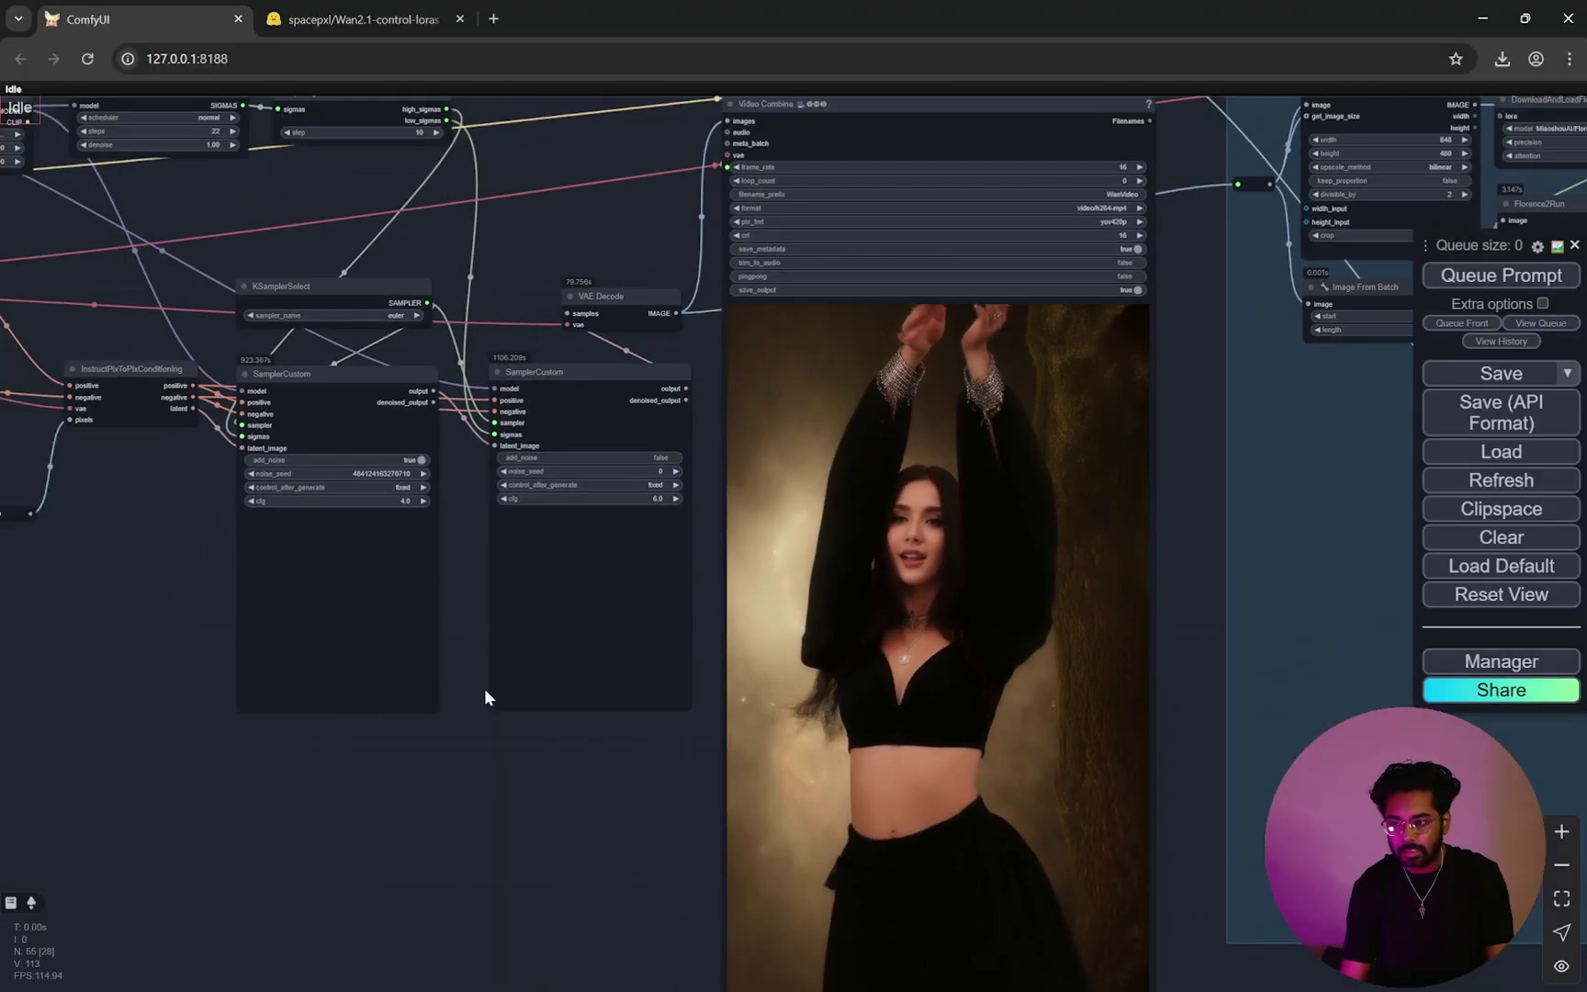
scroll(459, 554, "up", 3)
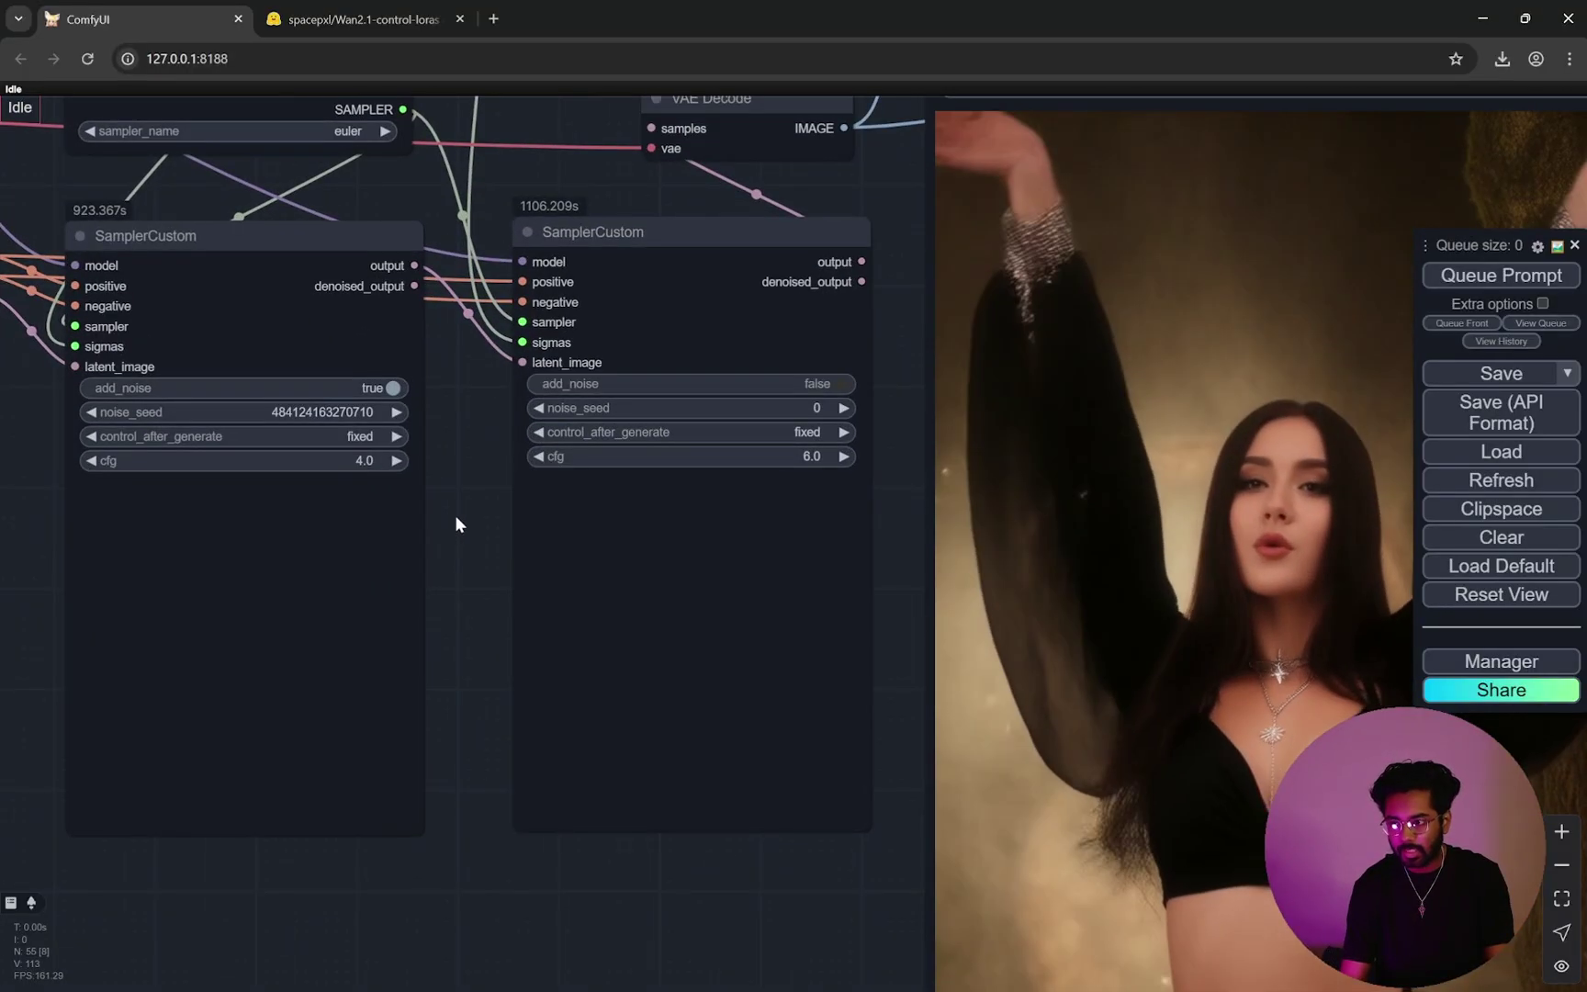
left_click_drag(455, 514, 480, 531)
scroll(476, 523, "up", 3)
scroll(475, 523, "down", 5)
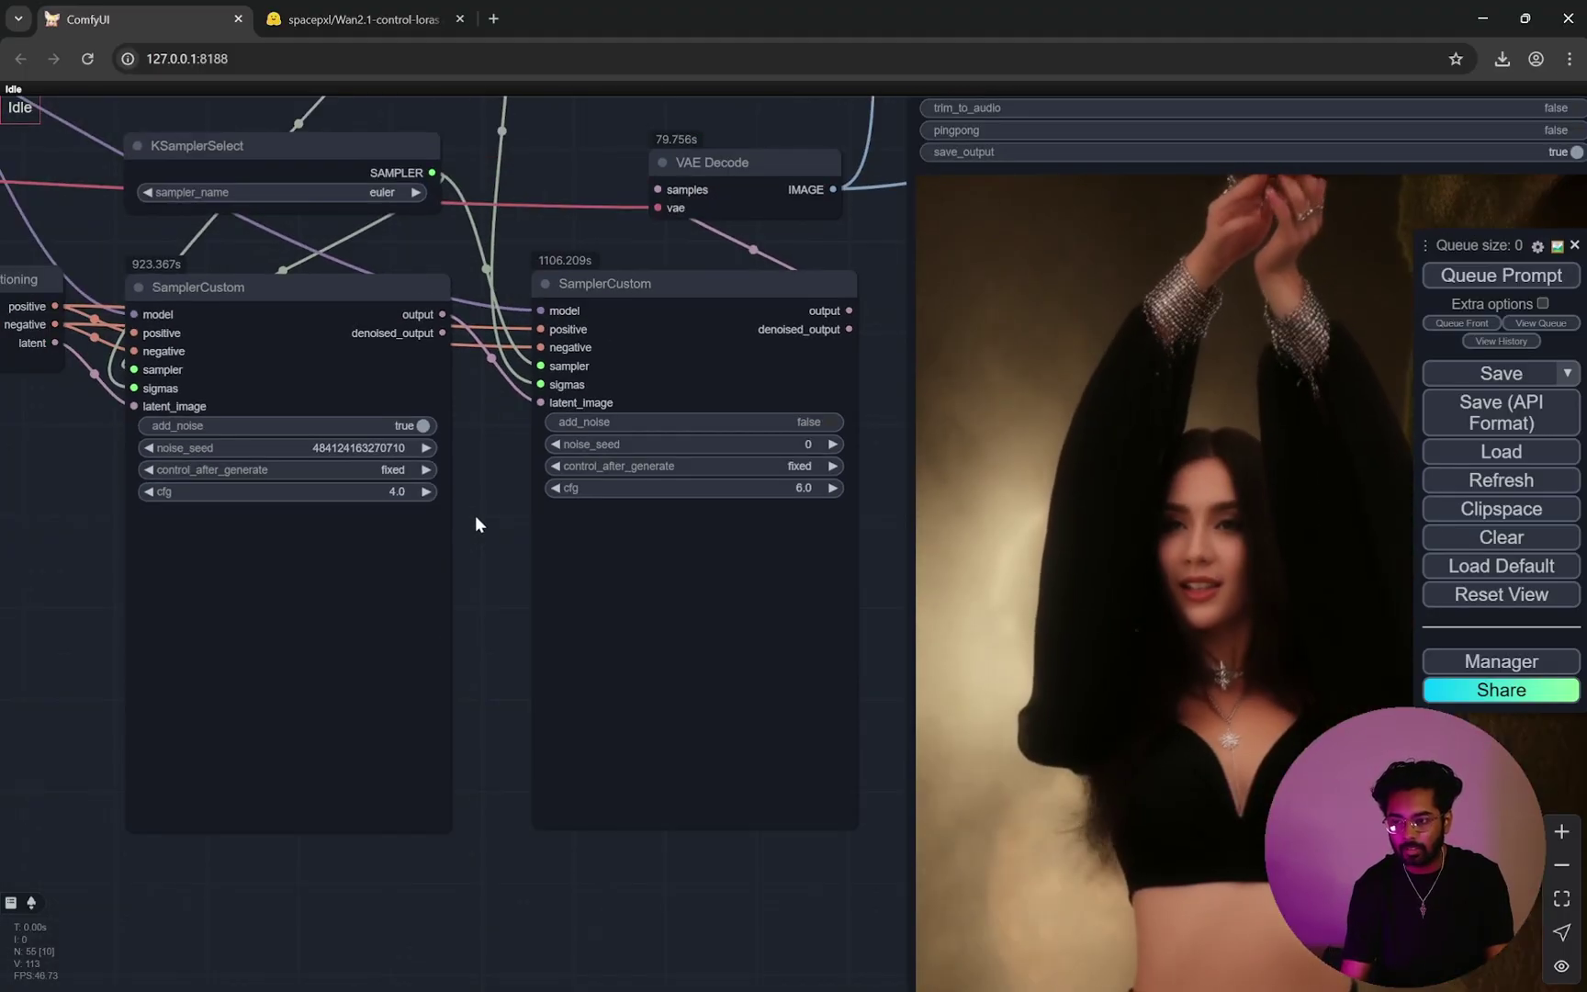
scroll(405, 524, "down", 3)
left_click_drag(327, 524, 478, 548)
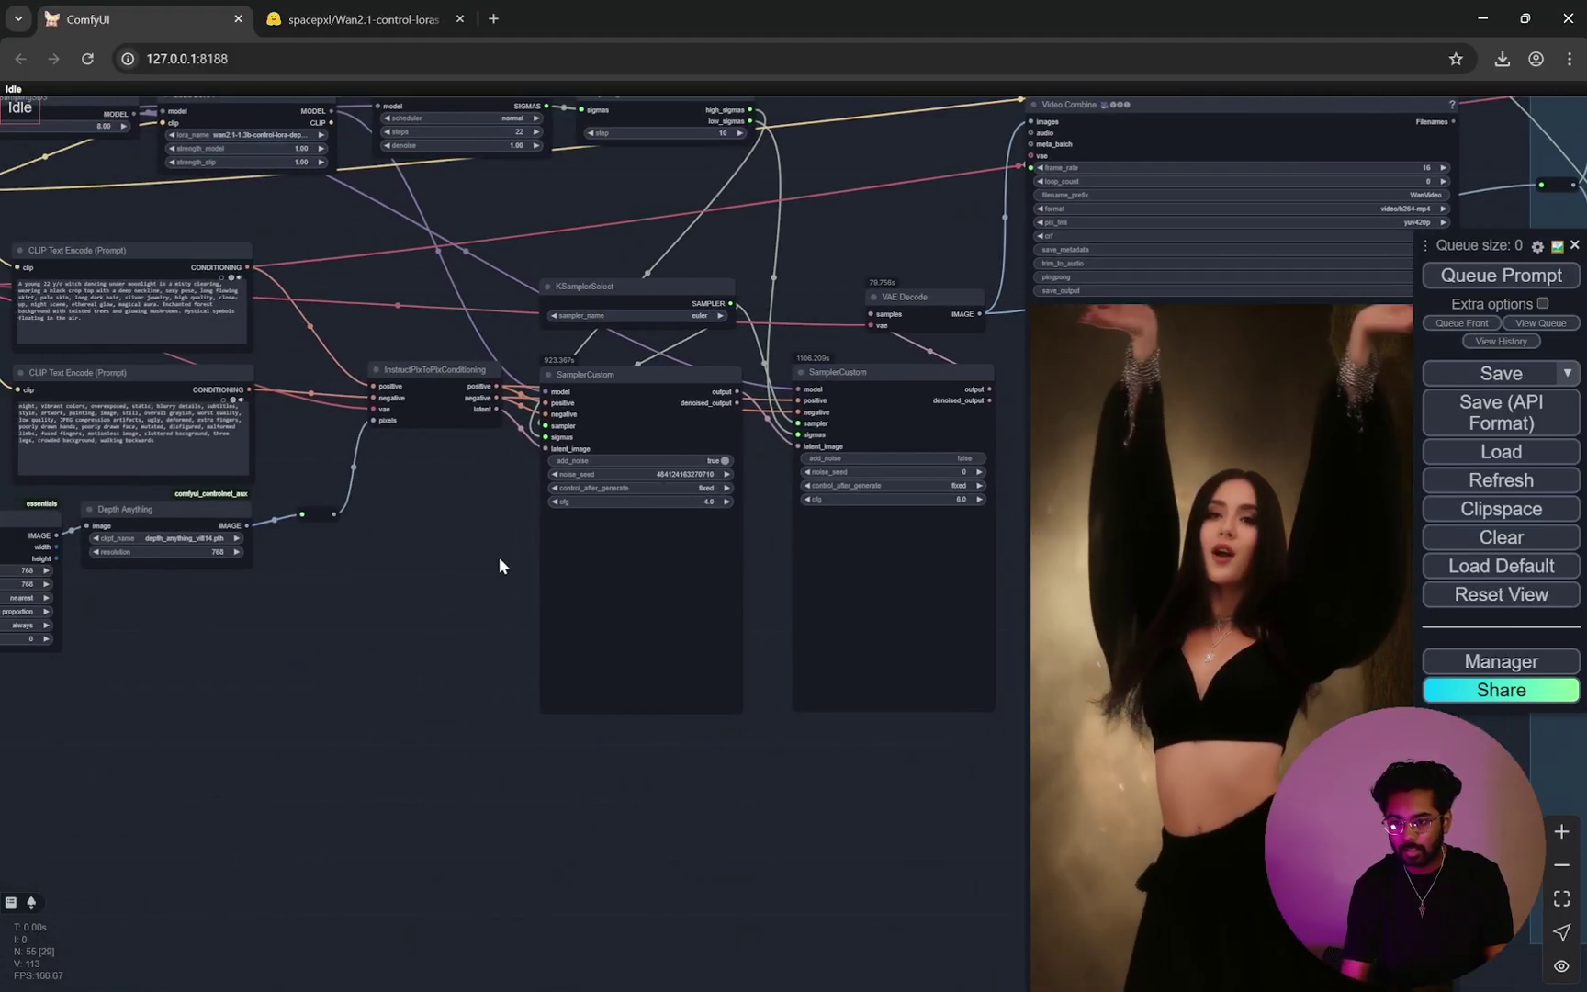
left_click_drag(634, 786, 960, 652)
scroll(562, 543, "down", 2)
scroll(679, 531, "up", 3)
left_click_drag(774, 488, 477, 517)
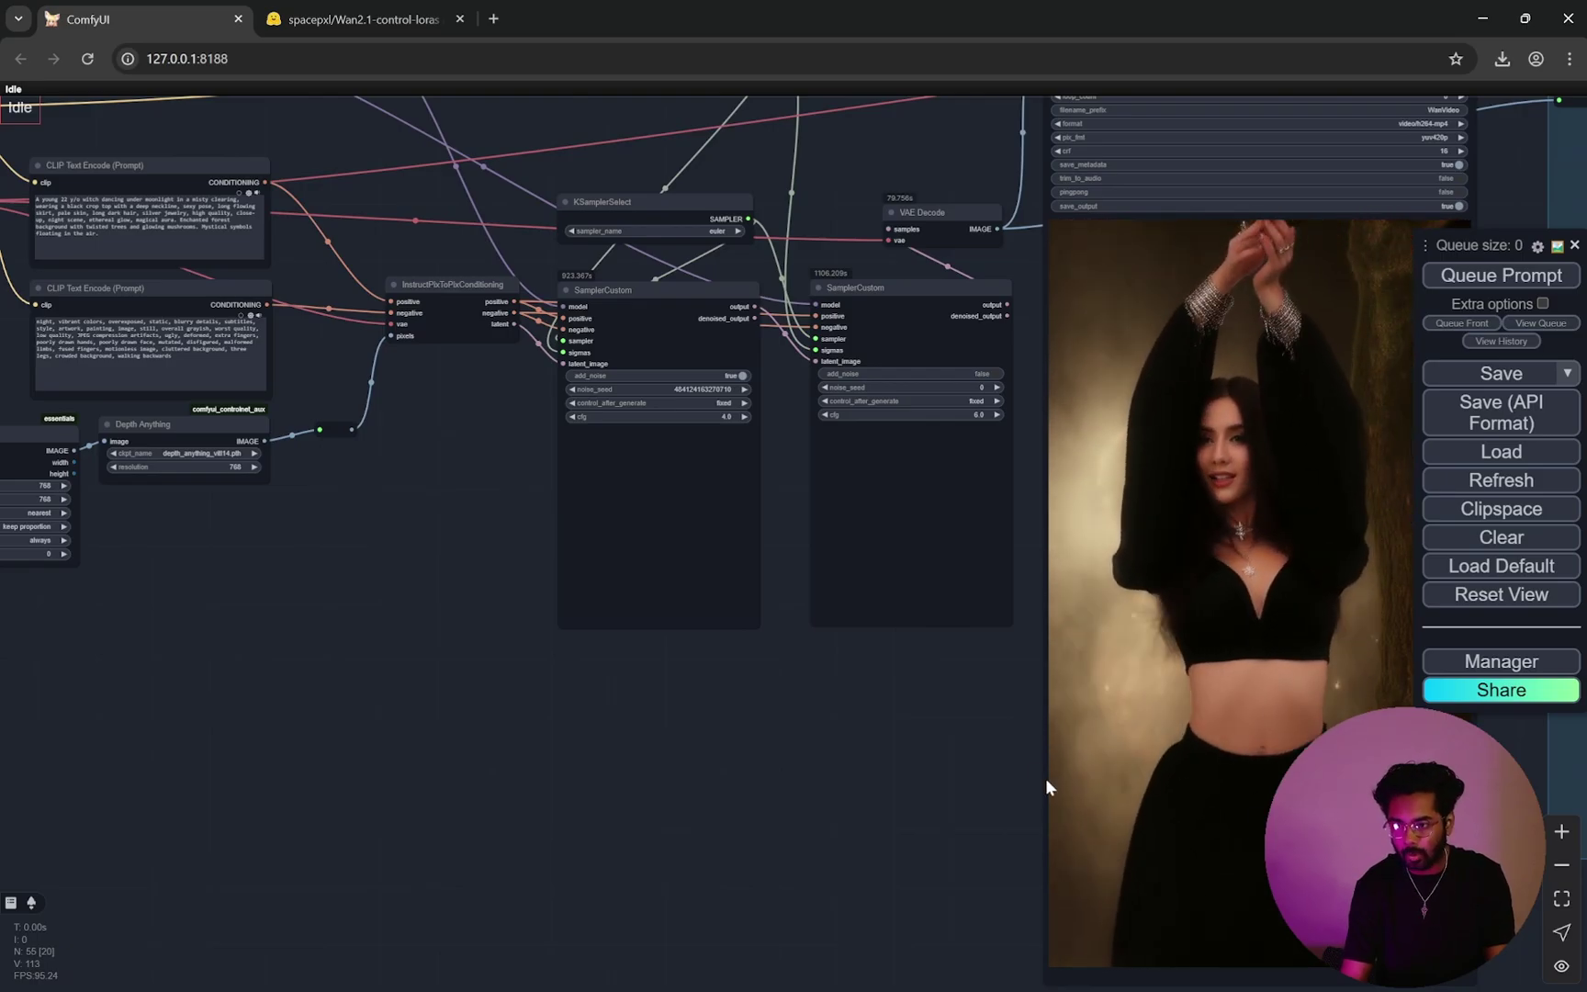
scroll(539, 702, "right", 5)
scroll(432, 733, "up", 3)
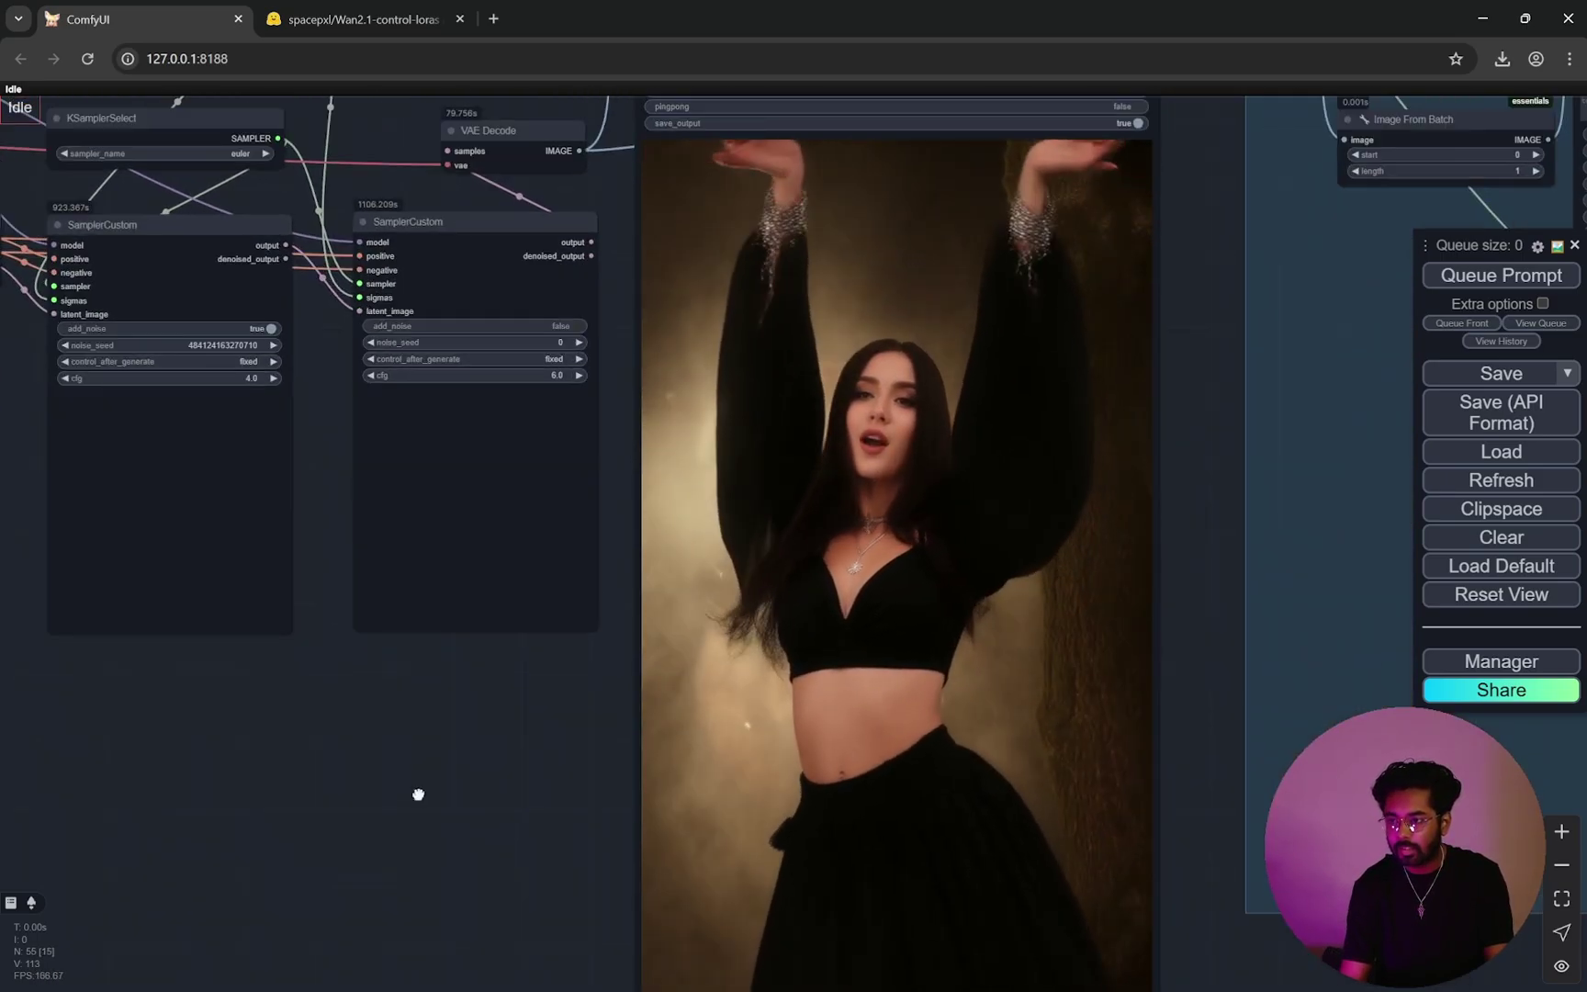
scroll(424, 827, "down", 5)
scroll(705, 215, "up", 6)
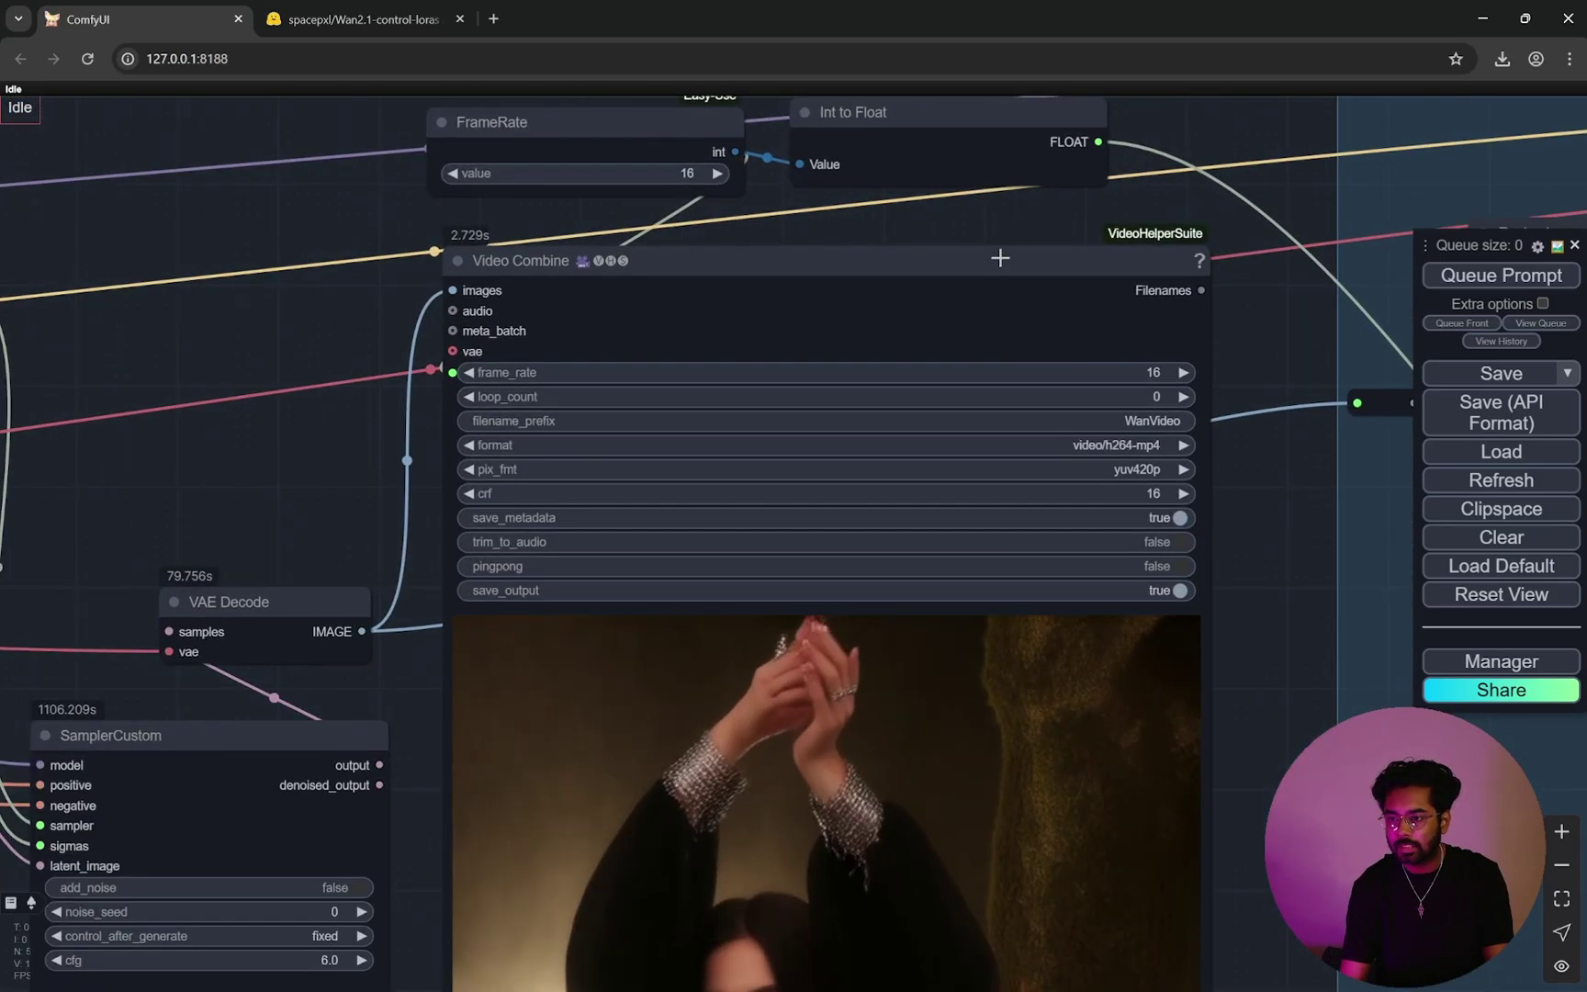
scroll(453, 214, "down", 2)
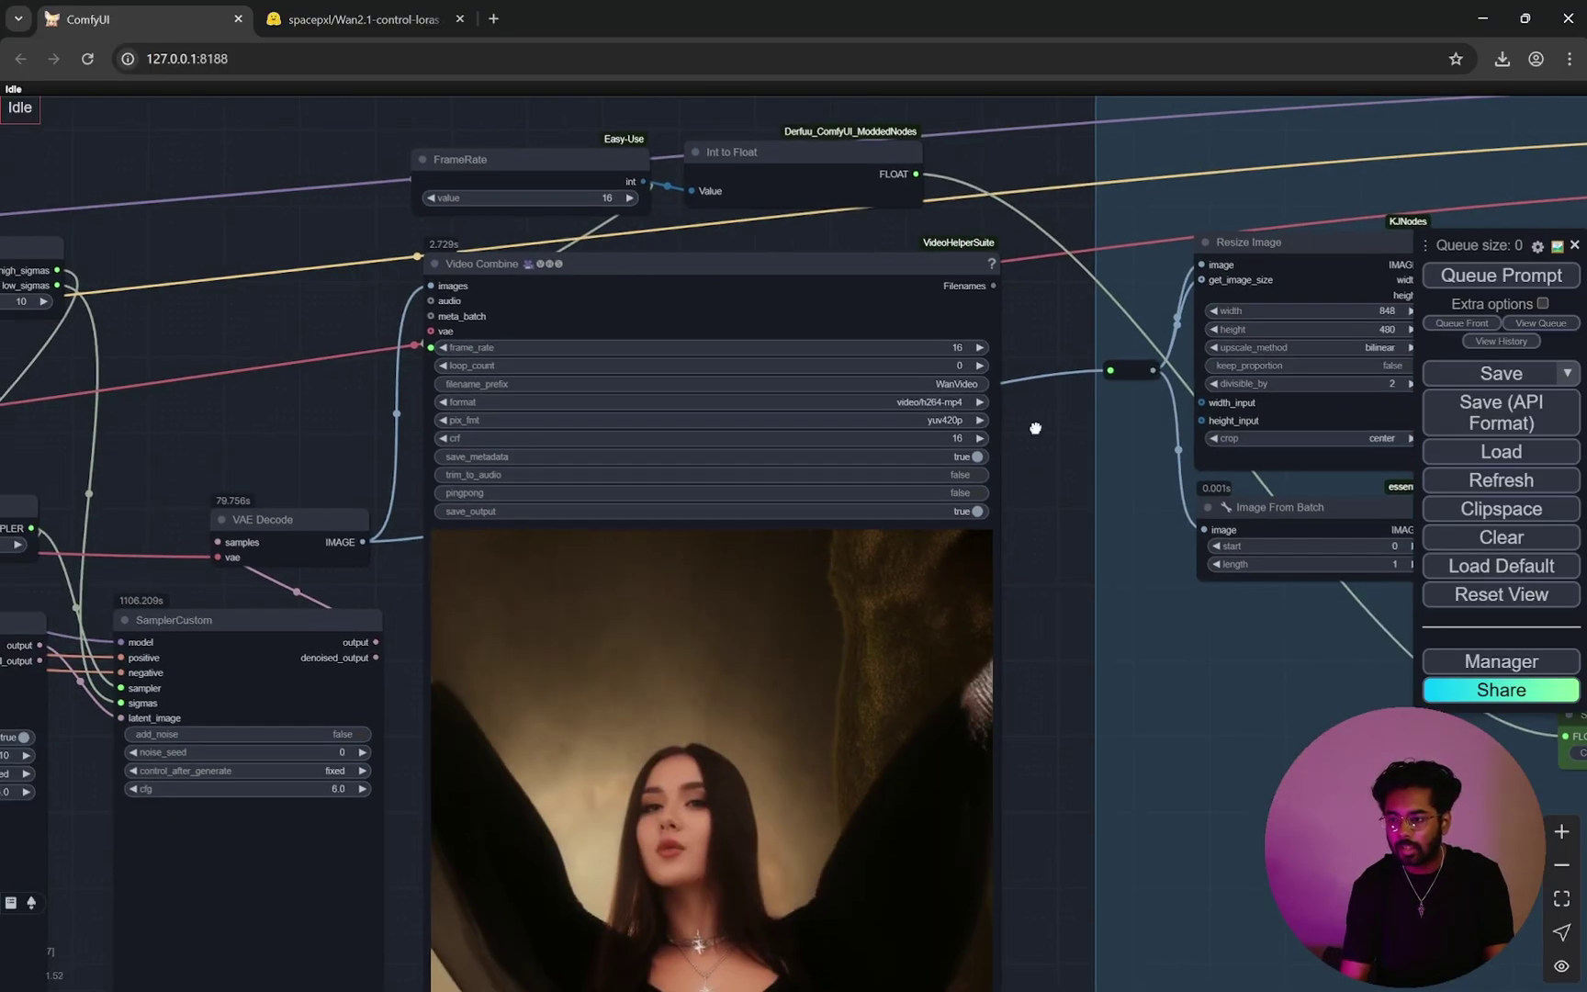
scroll(1034, 390, "down", 5)
scroll(1050, 470, "down", 2)
scroll(866, 340, "up", 15)
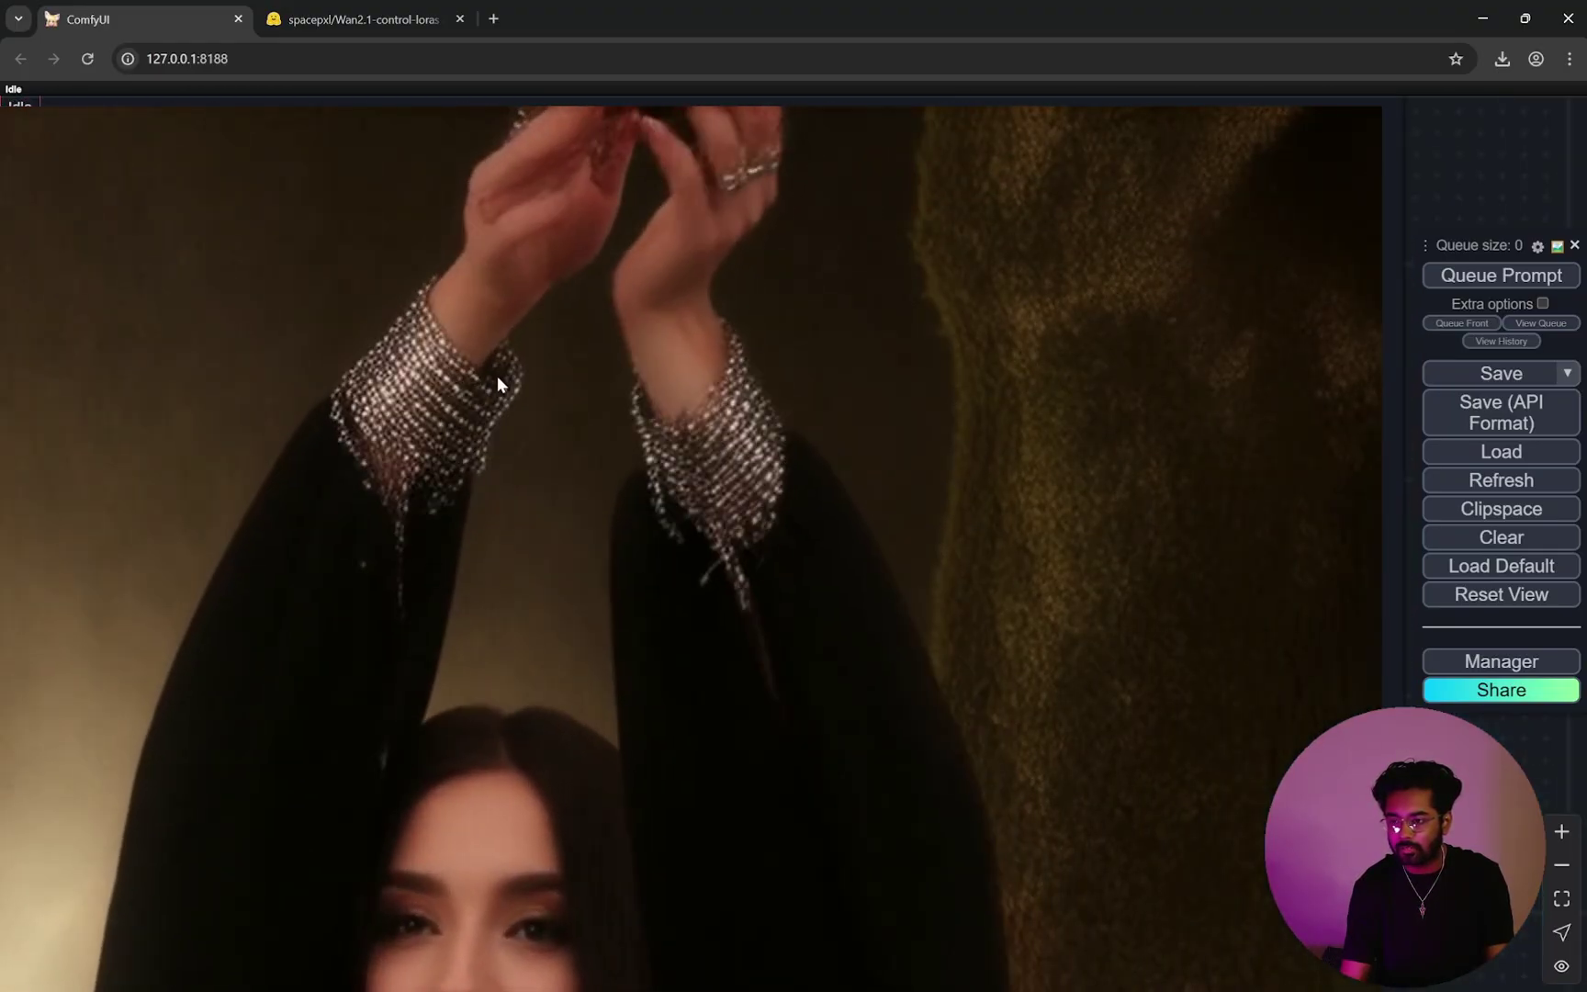
scroll(860, 386, "down", 4)
scroll(860, 382, "down", 3)
scroll(855, 411, "down", 2)
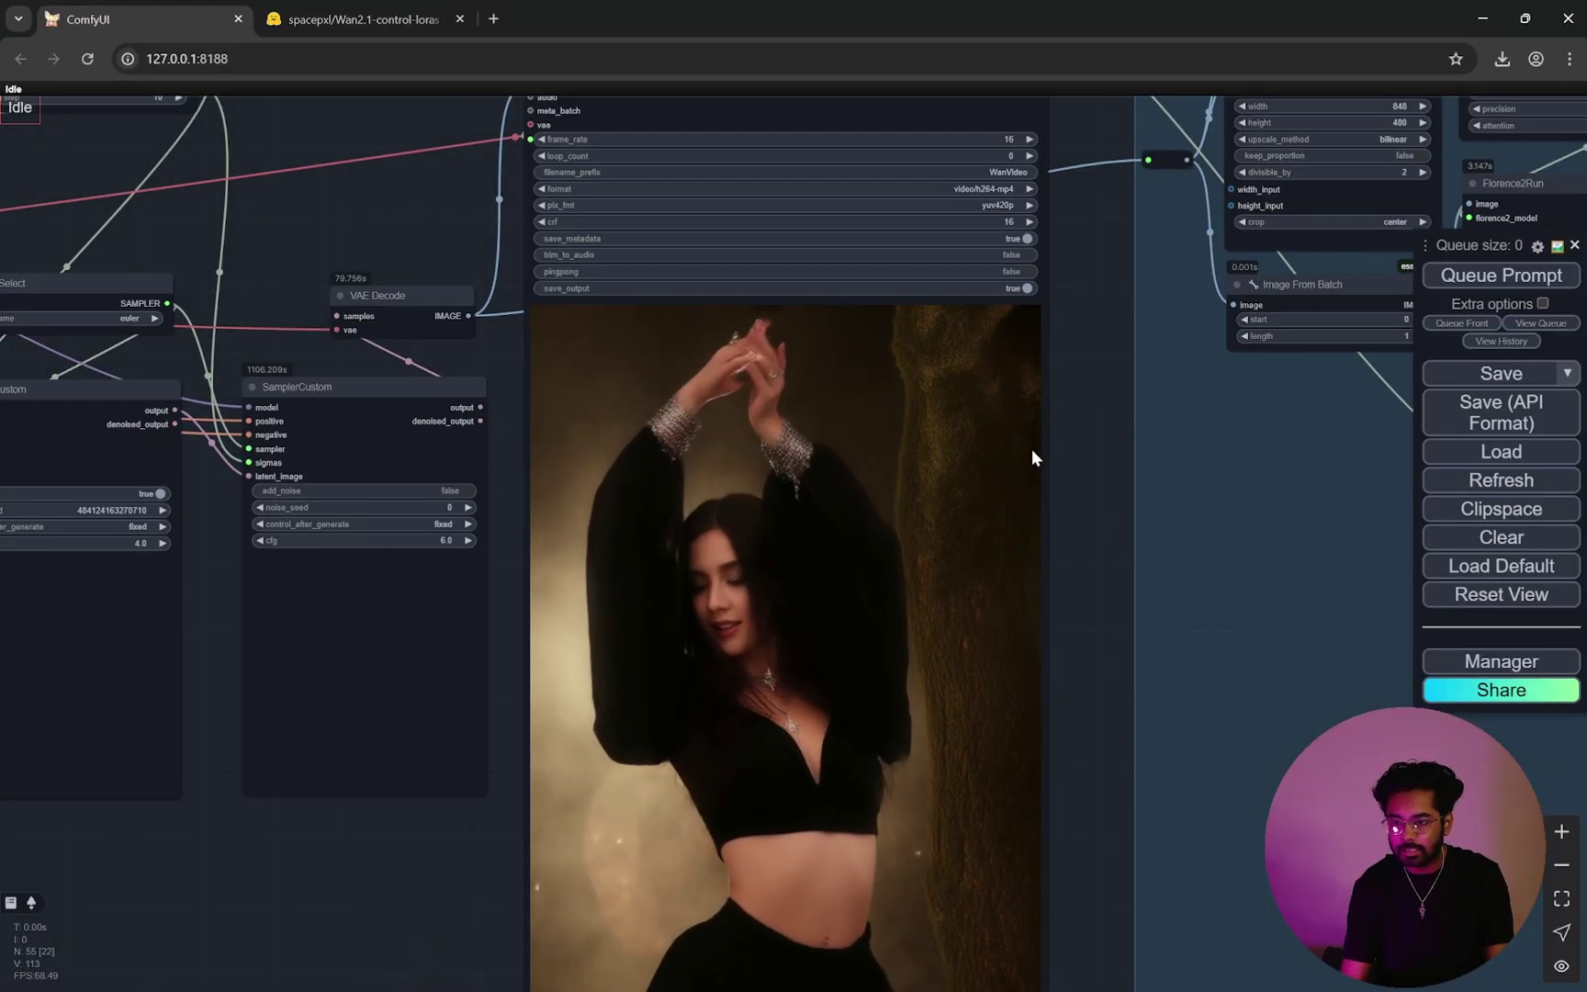
scroll(1054, 455, "down", 6)
left_click_drag(1315, 922, 1007, 940)
scroll(921, 210, "up", 12)
scroll(1037, 315, "down", 8)
left_click_drag(1154, 365, 934, 193)
scroll(718, 579, "up", 6)
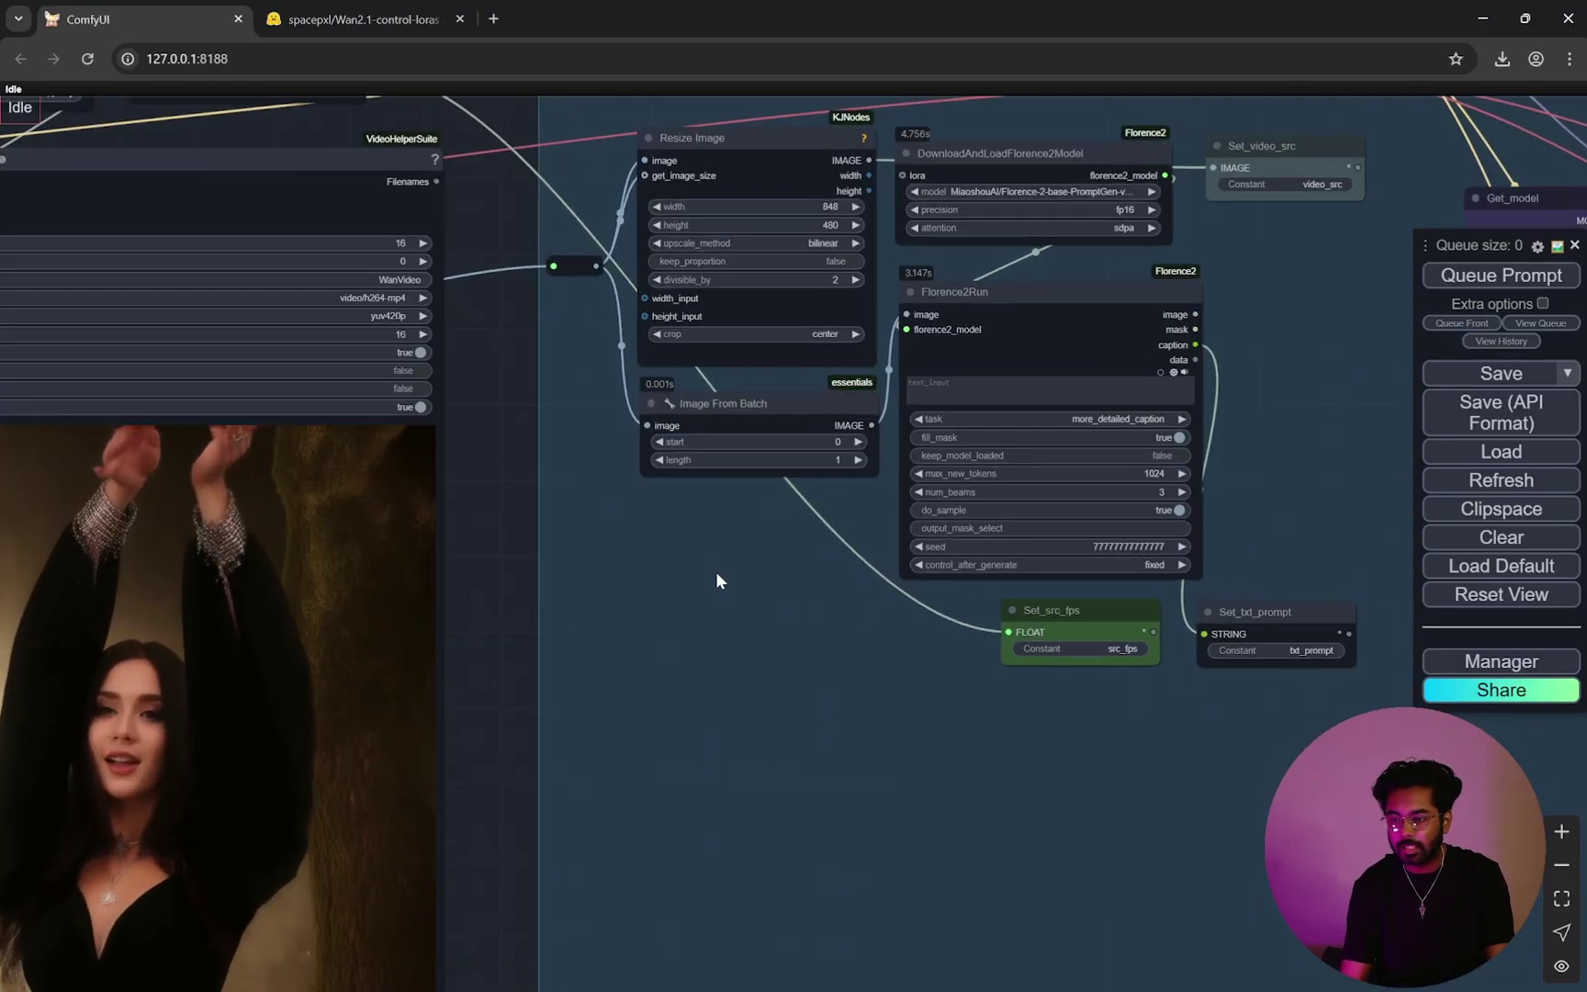
scroll(540, 496, "up", 2)
left_click_drag(534, 454, 465, 526)
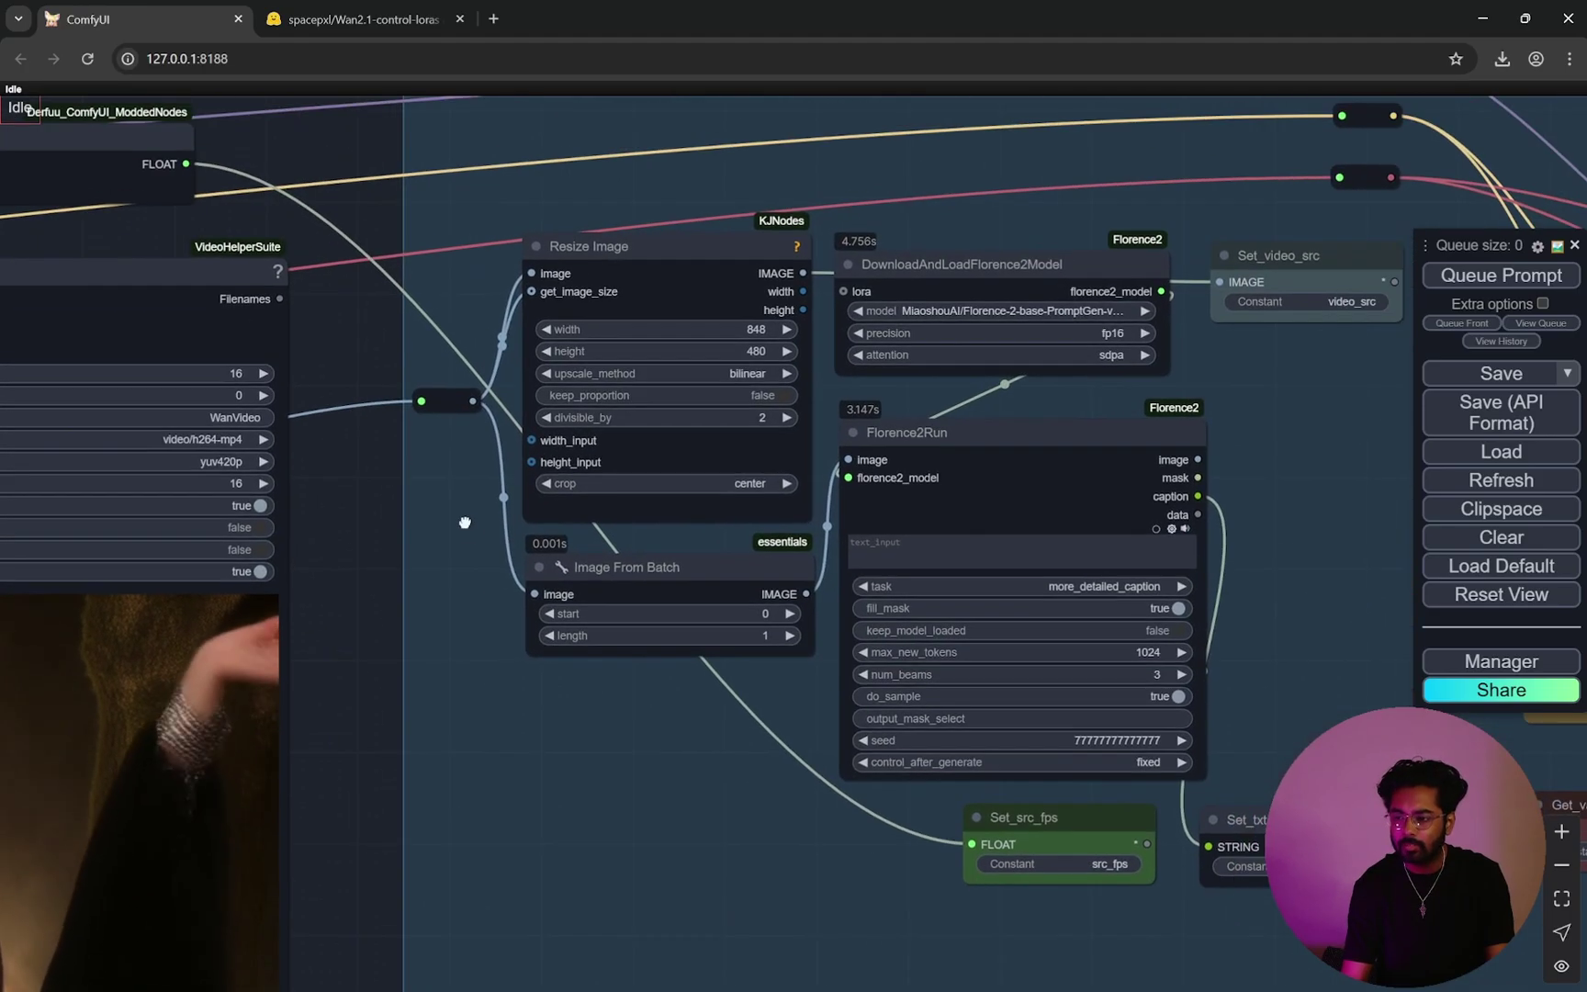
left_click_drag(1308, 447, 920, 451)
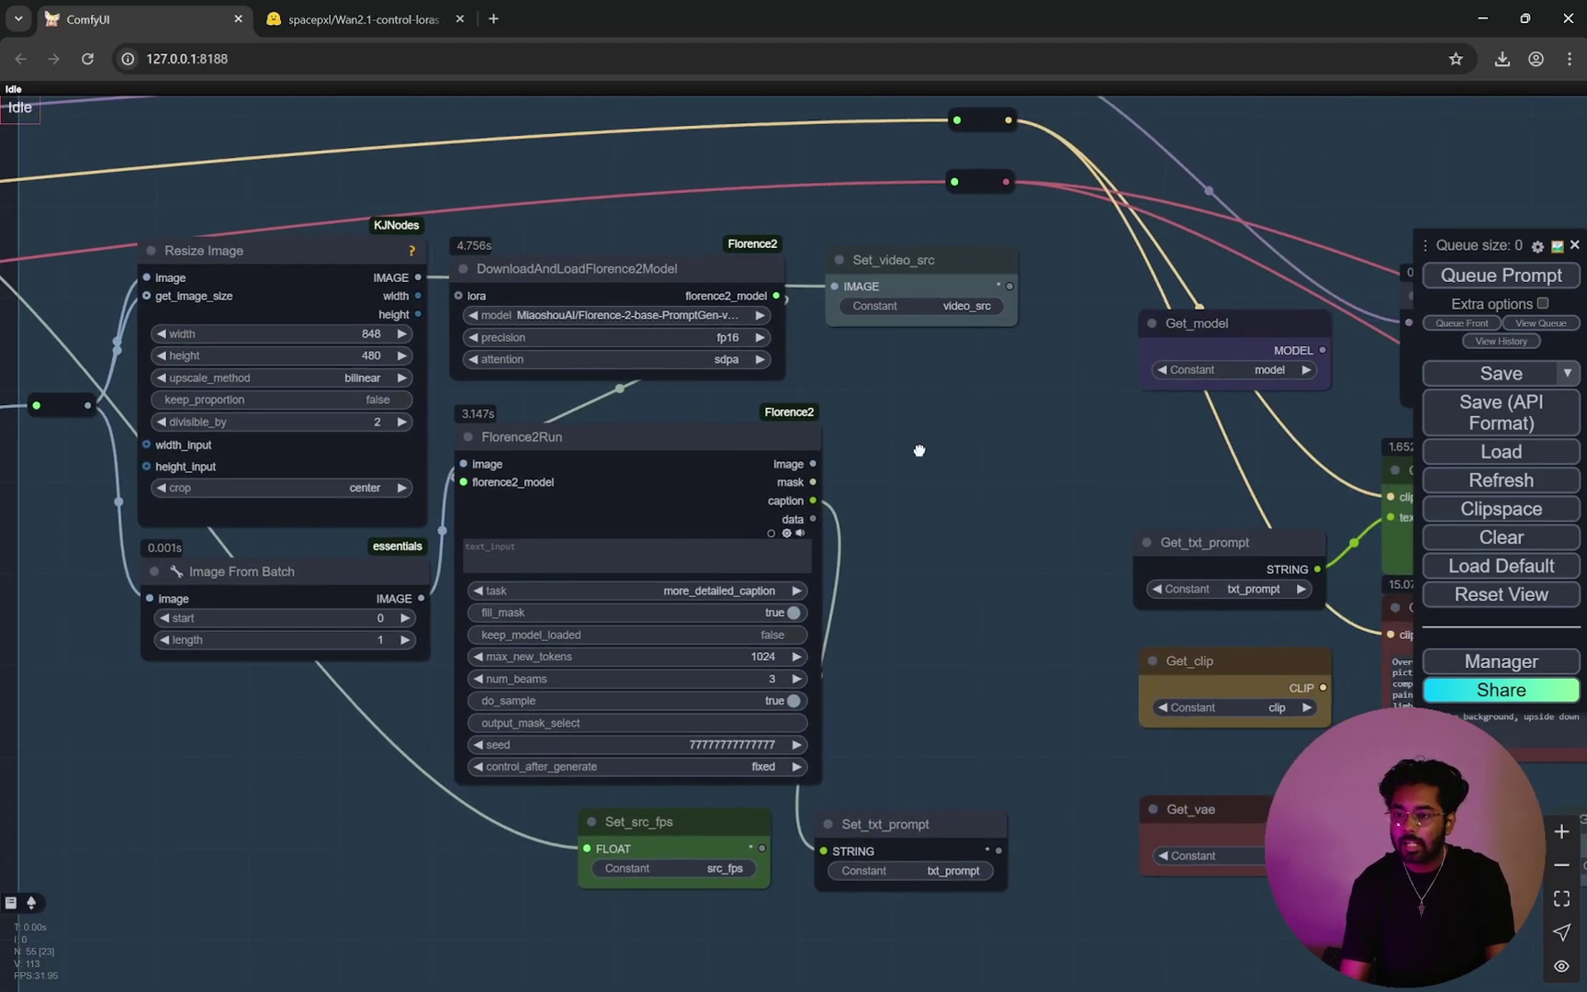
scroll(762, 345, "up", 3)
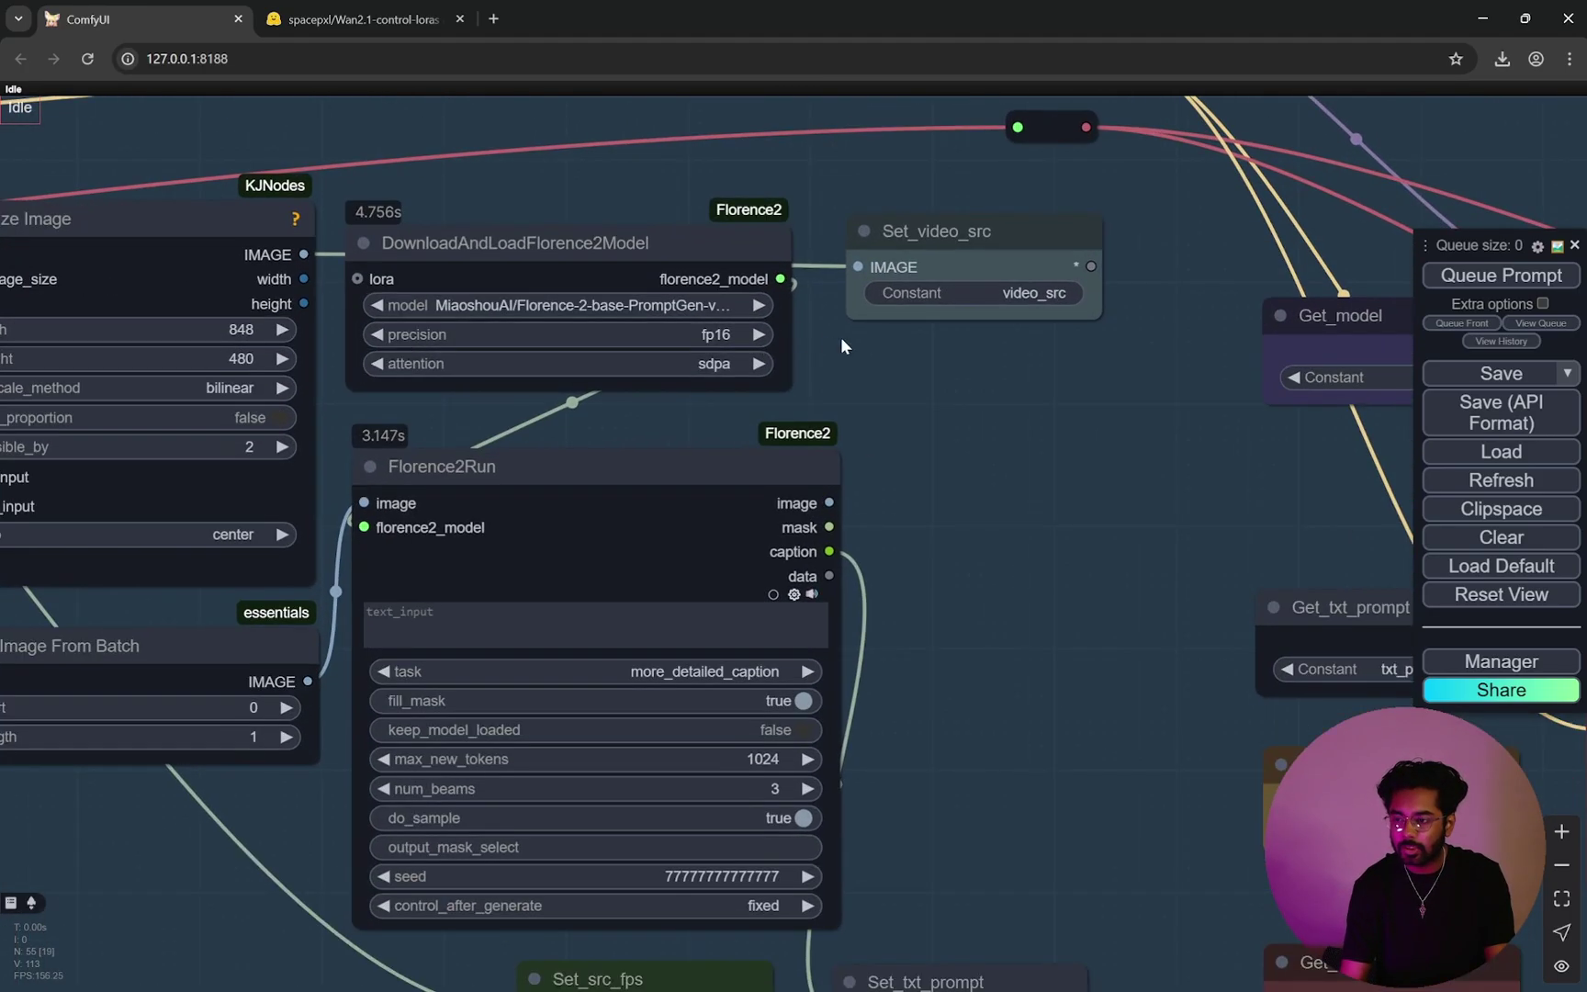
scroll(1047, 407, "down", 6)
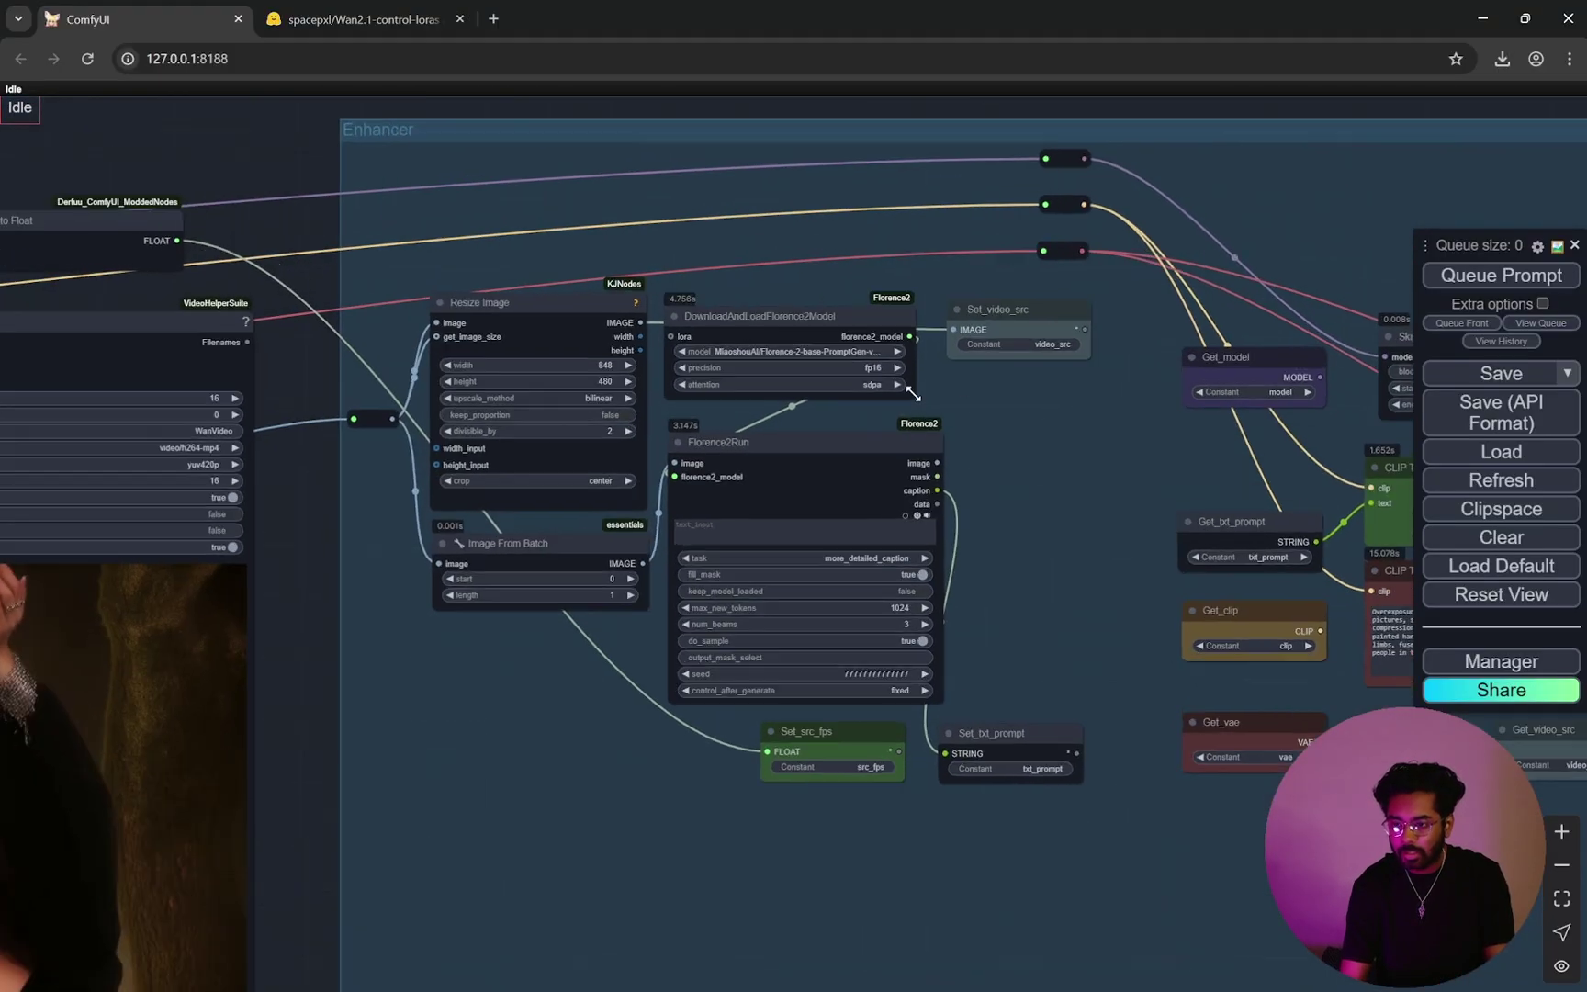
scroll(716, 496, "up", 3)
scroll(706, 481, "up", 3)
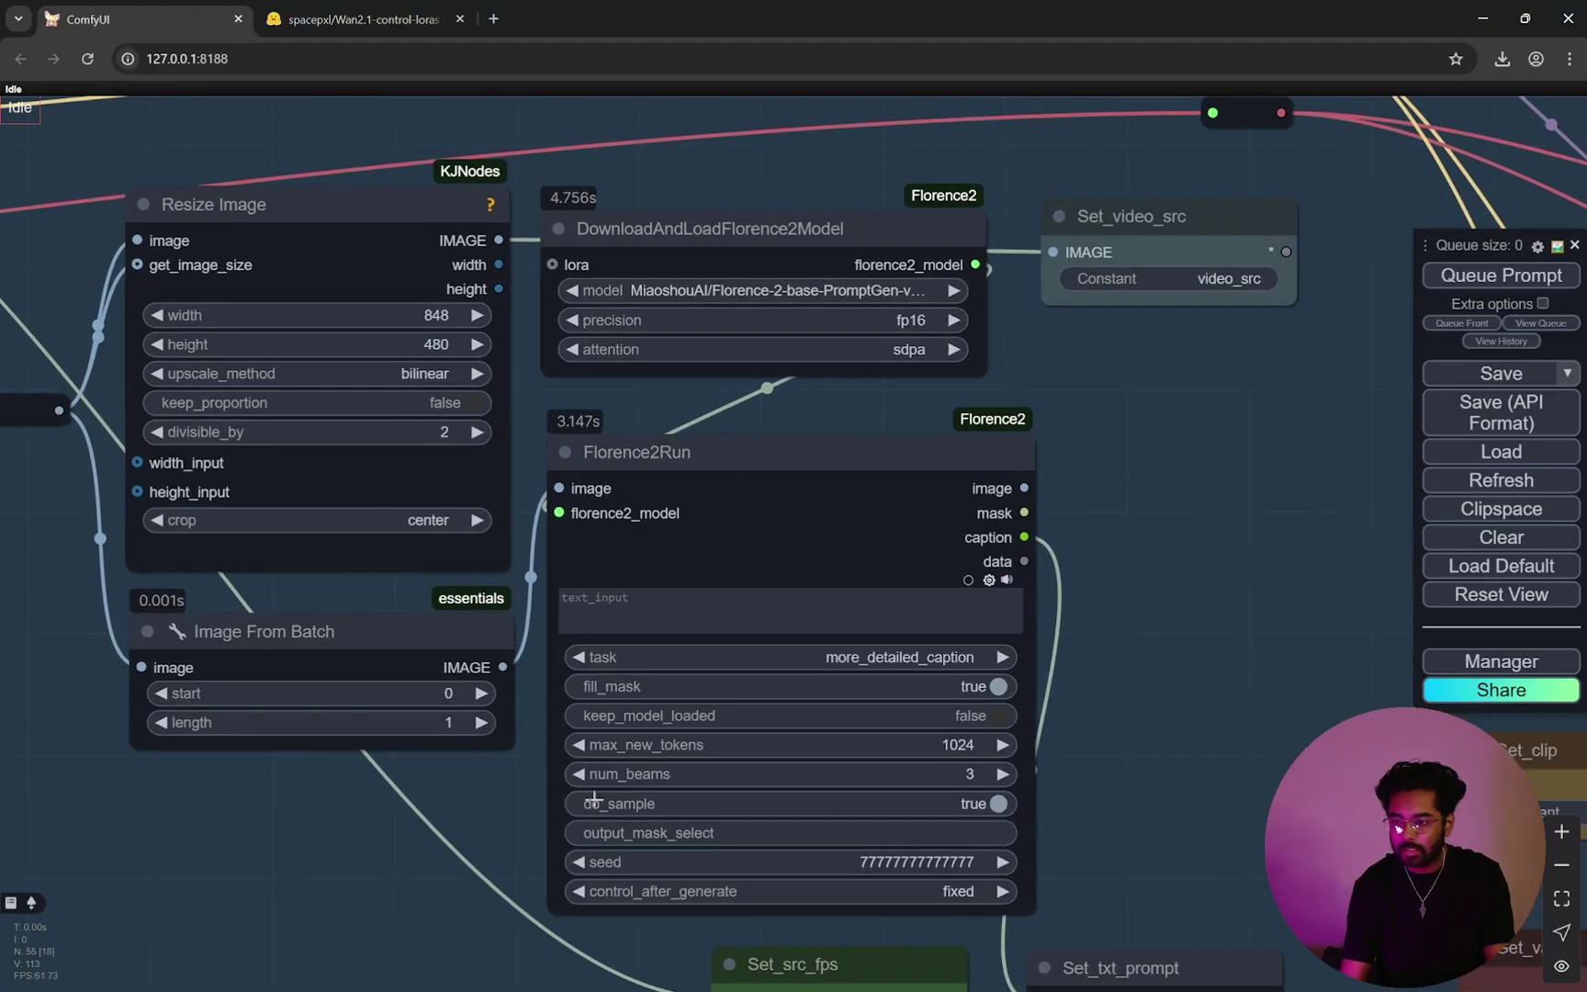
scroll(1192, 428, "down", 6)
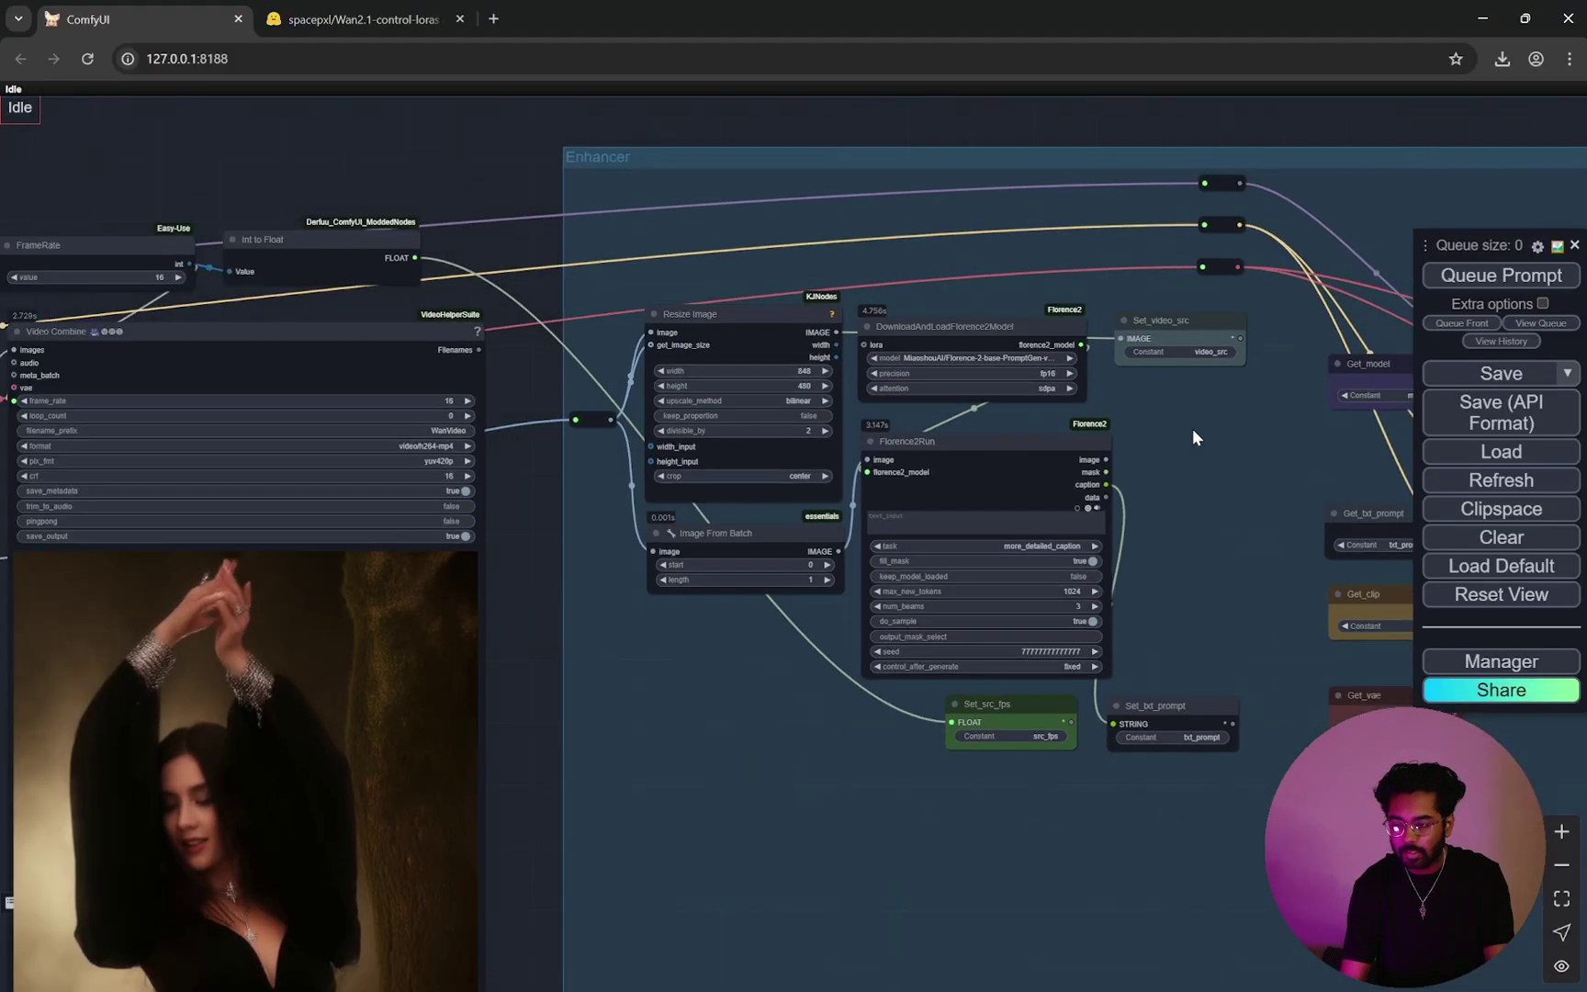
scroll(504, 496, "up", 5)
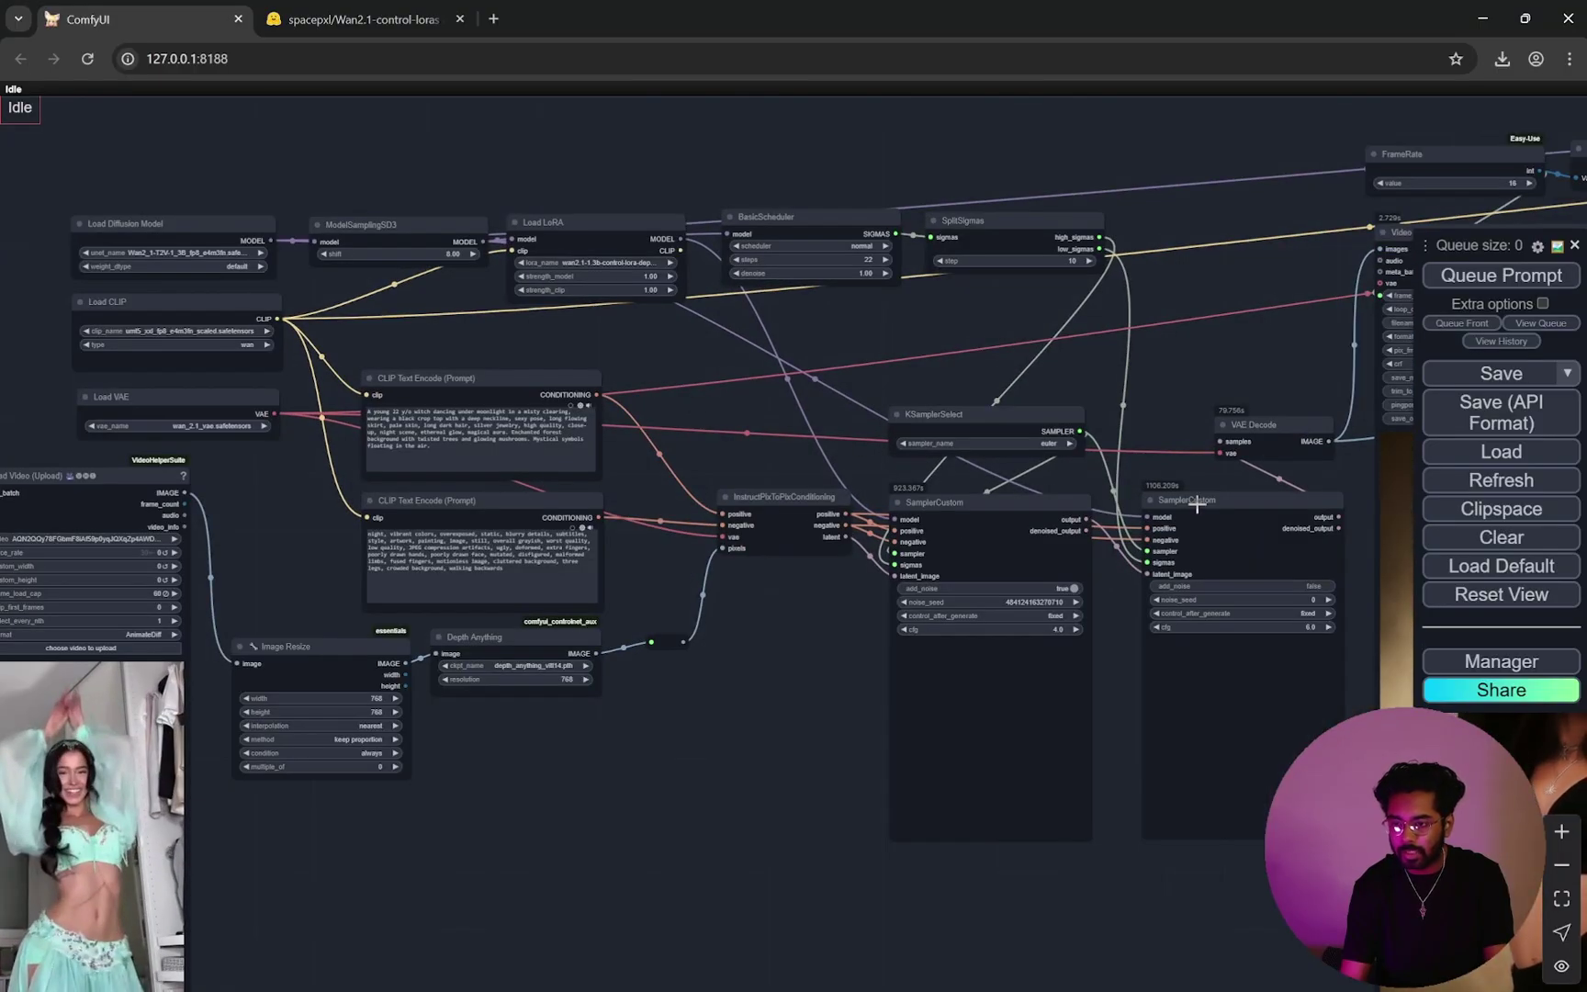
scroll(1009, 656, "down", 5)
left_click_drag(1407, 674, 851, 627)
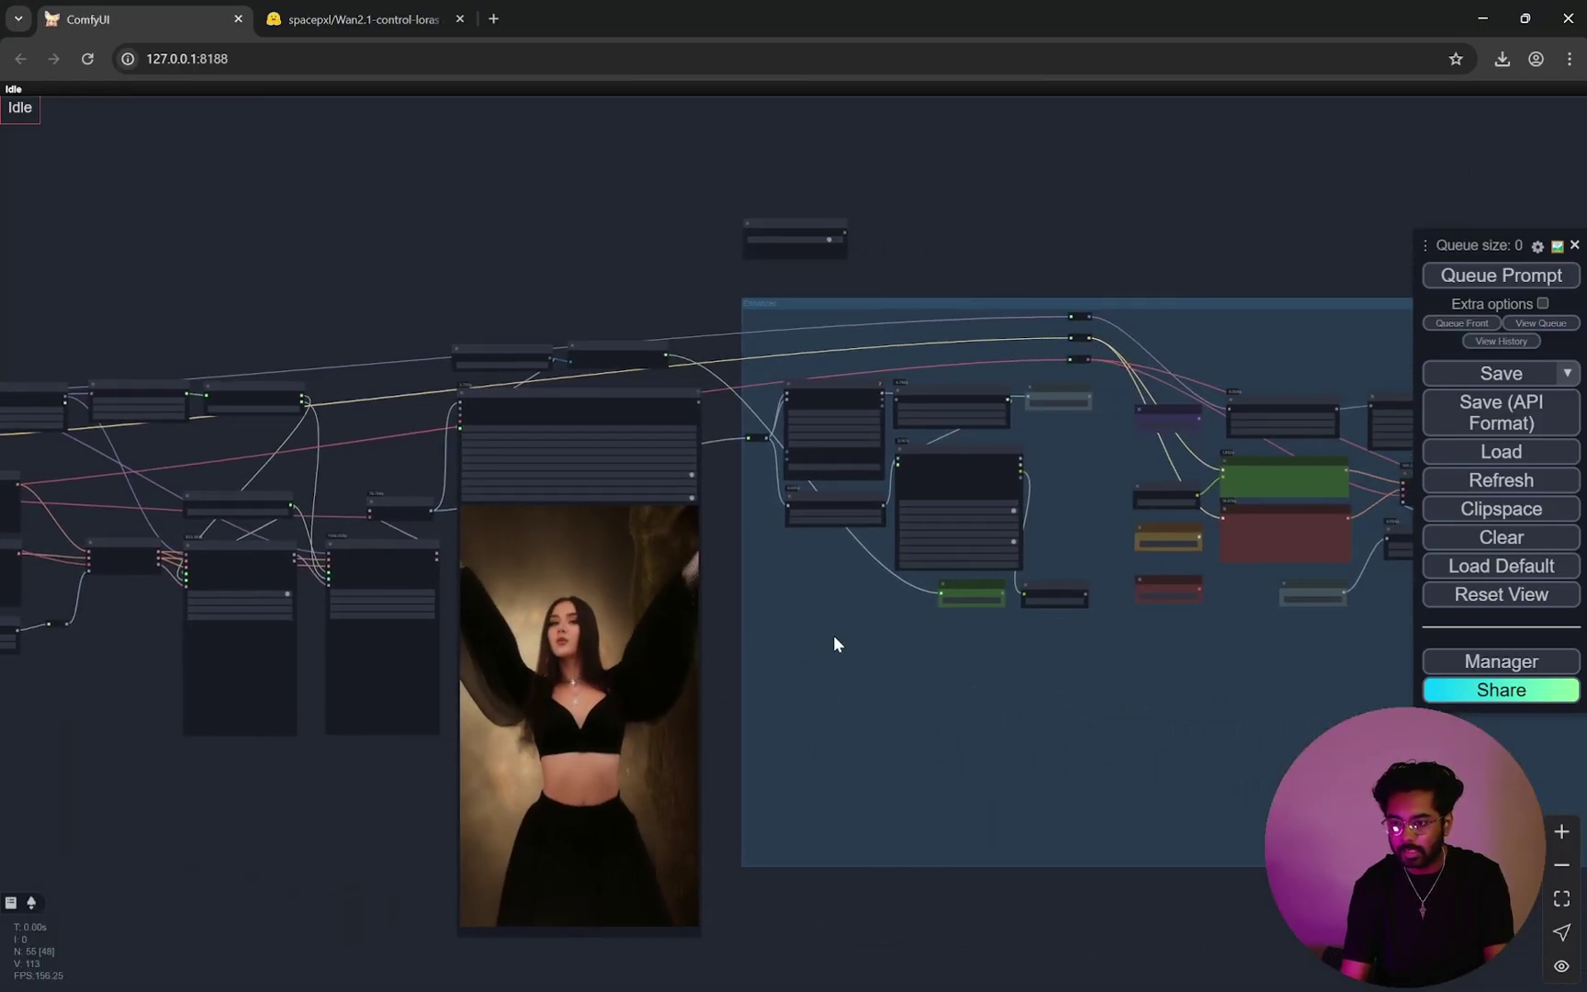
scroll(1070, 471, "up", 6)
scroll(1068, 463, "up", 5)
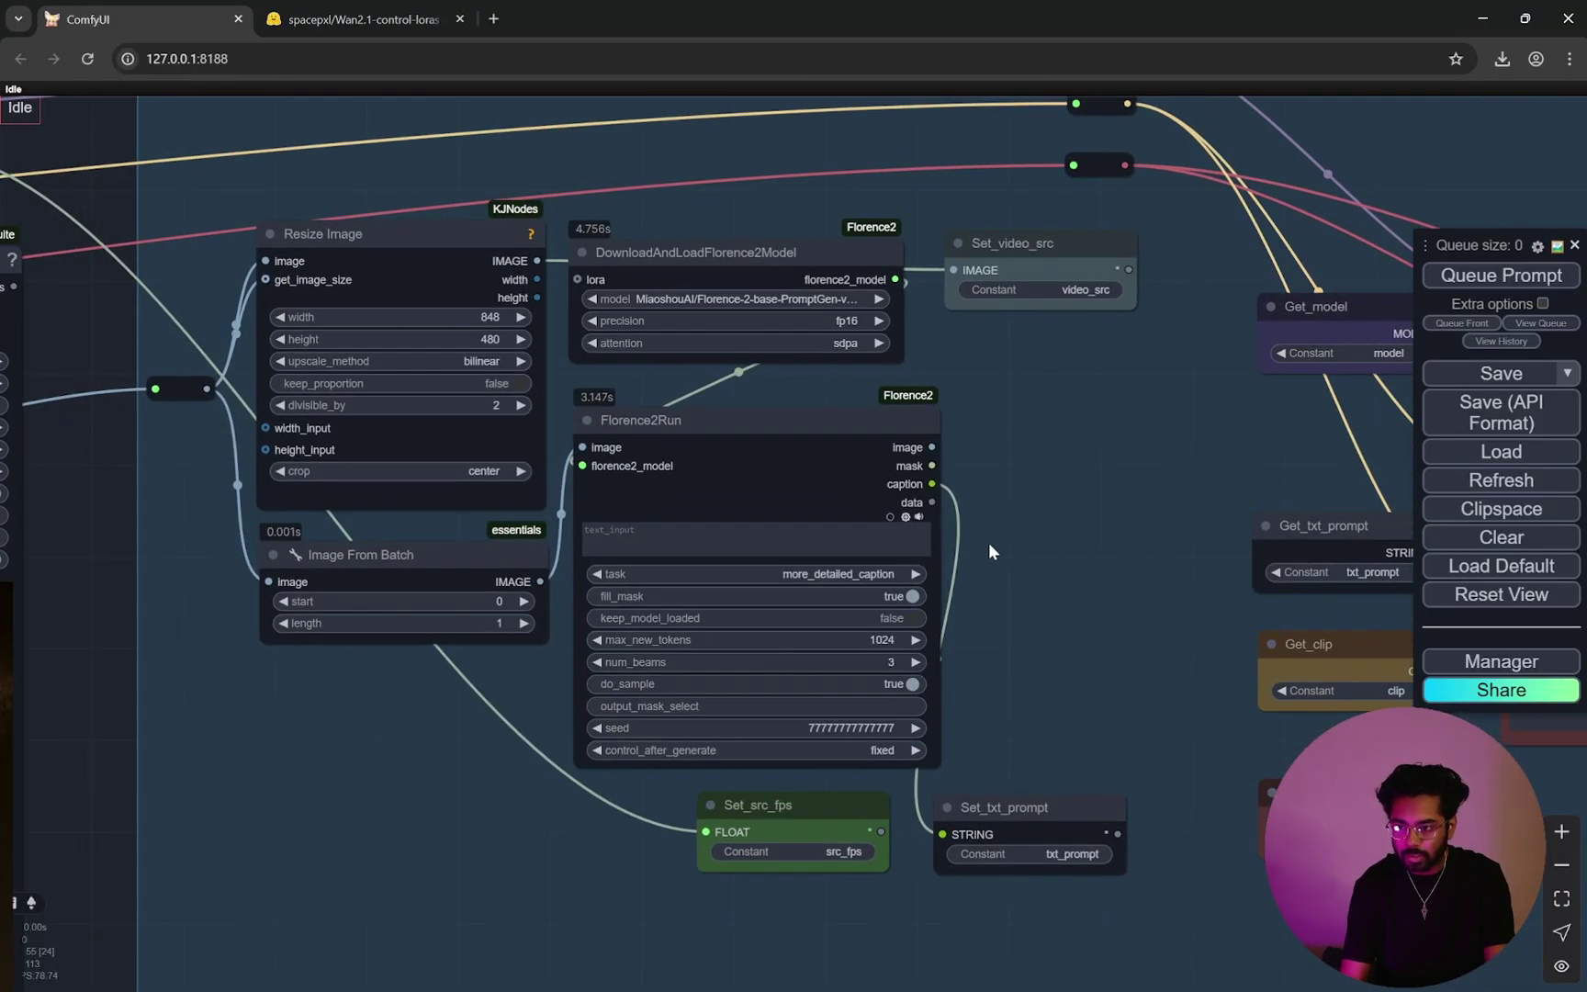
scroll(1059, 551, "down", 3)
scroll(904, 432, "down", 3)
left_click_drag(463, 700, 801, 606)
scroll(811, 578, "down", 1)
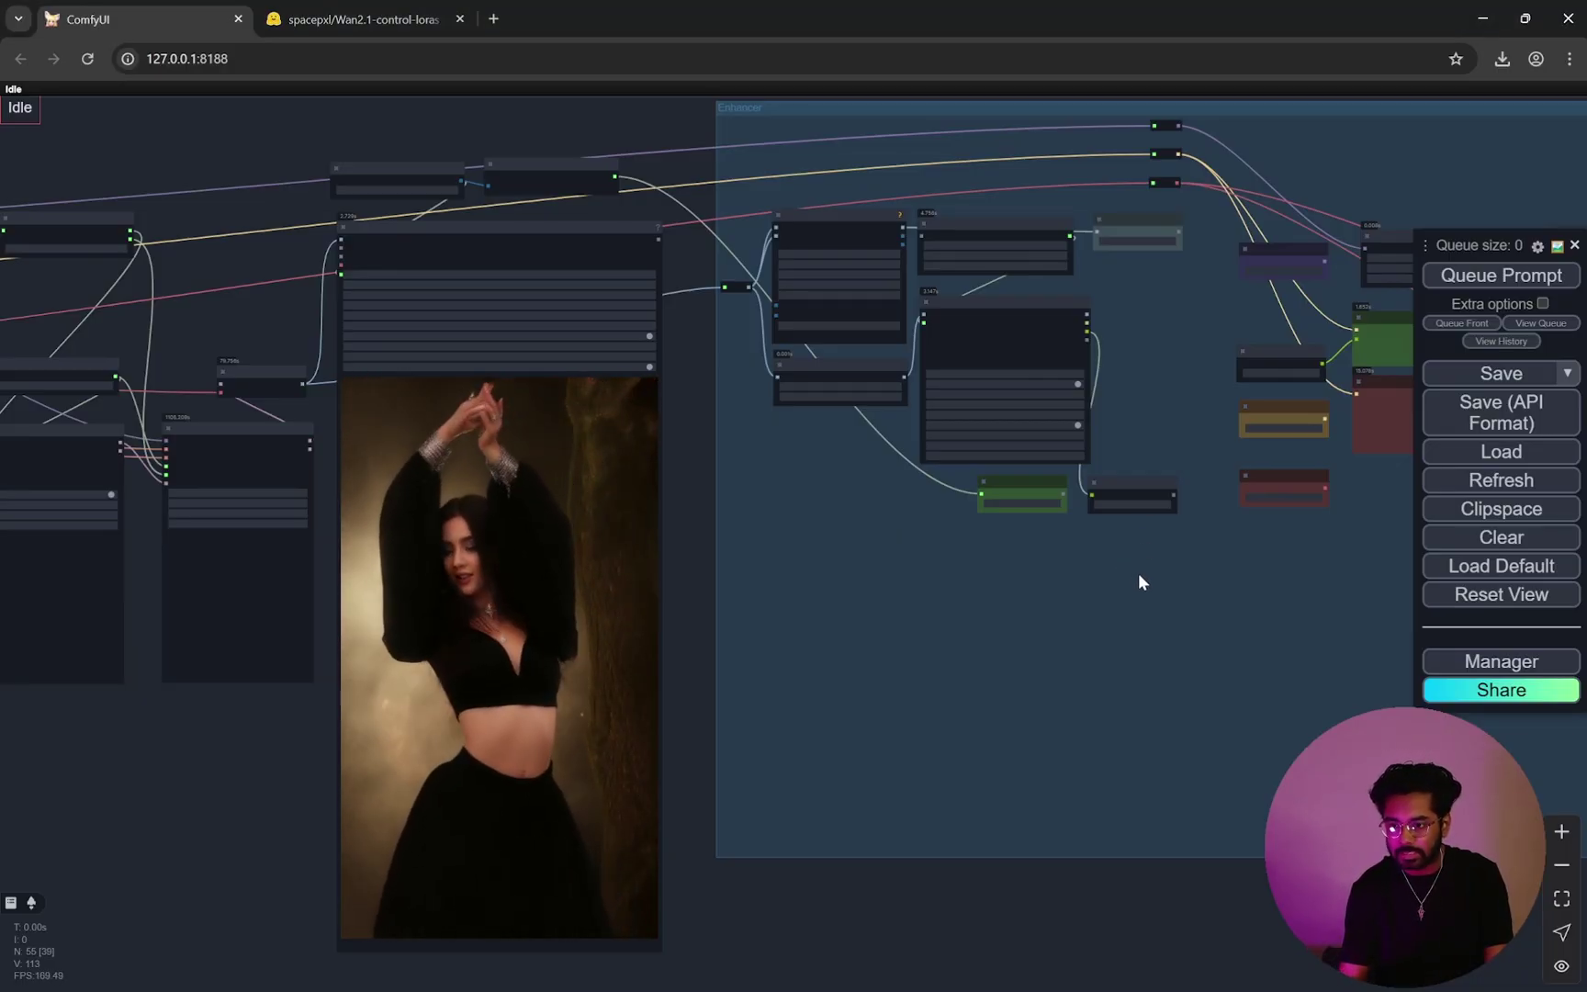
left_click_drag(1138, 571, 752, 668)
scroll(802, 461, "up", 7)
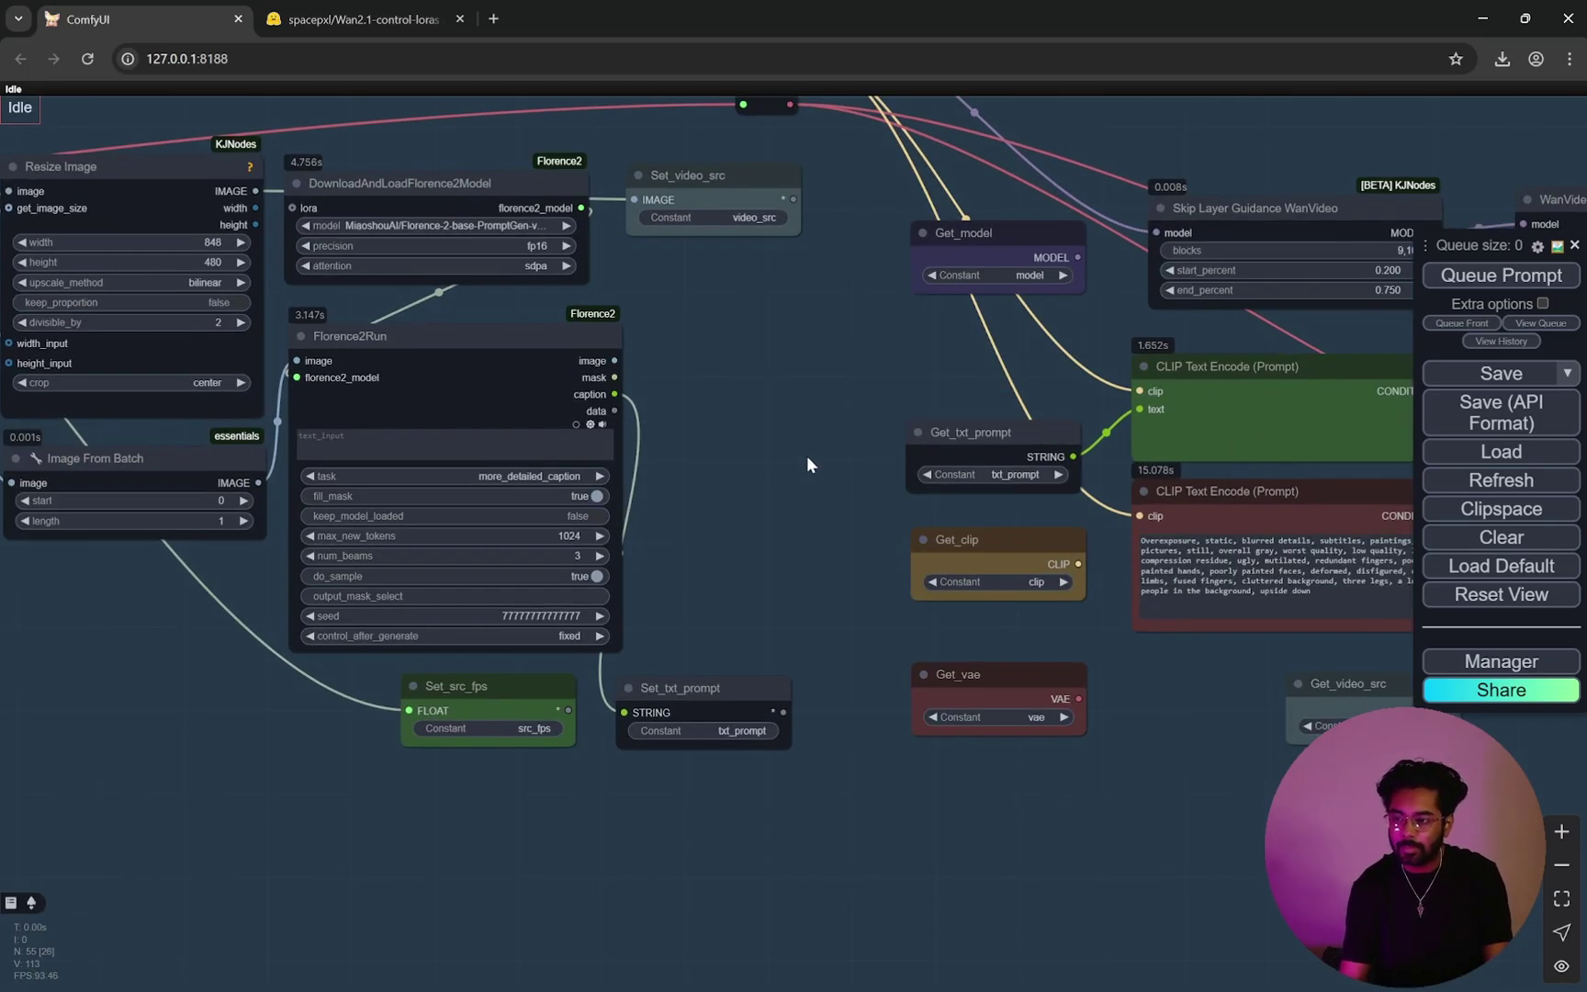
scroll(807, 463, "down", 7)
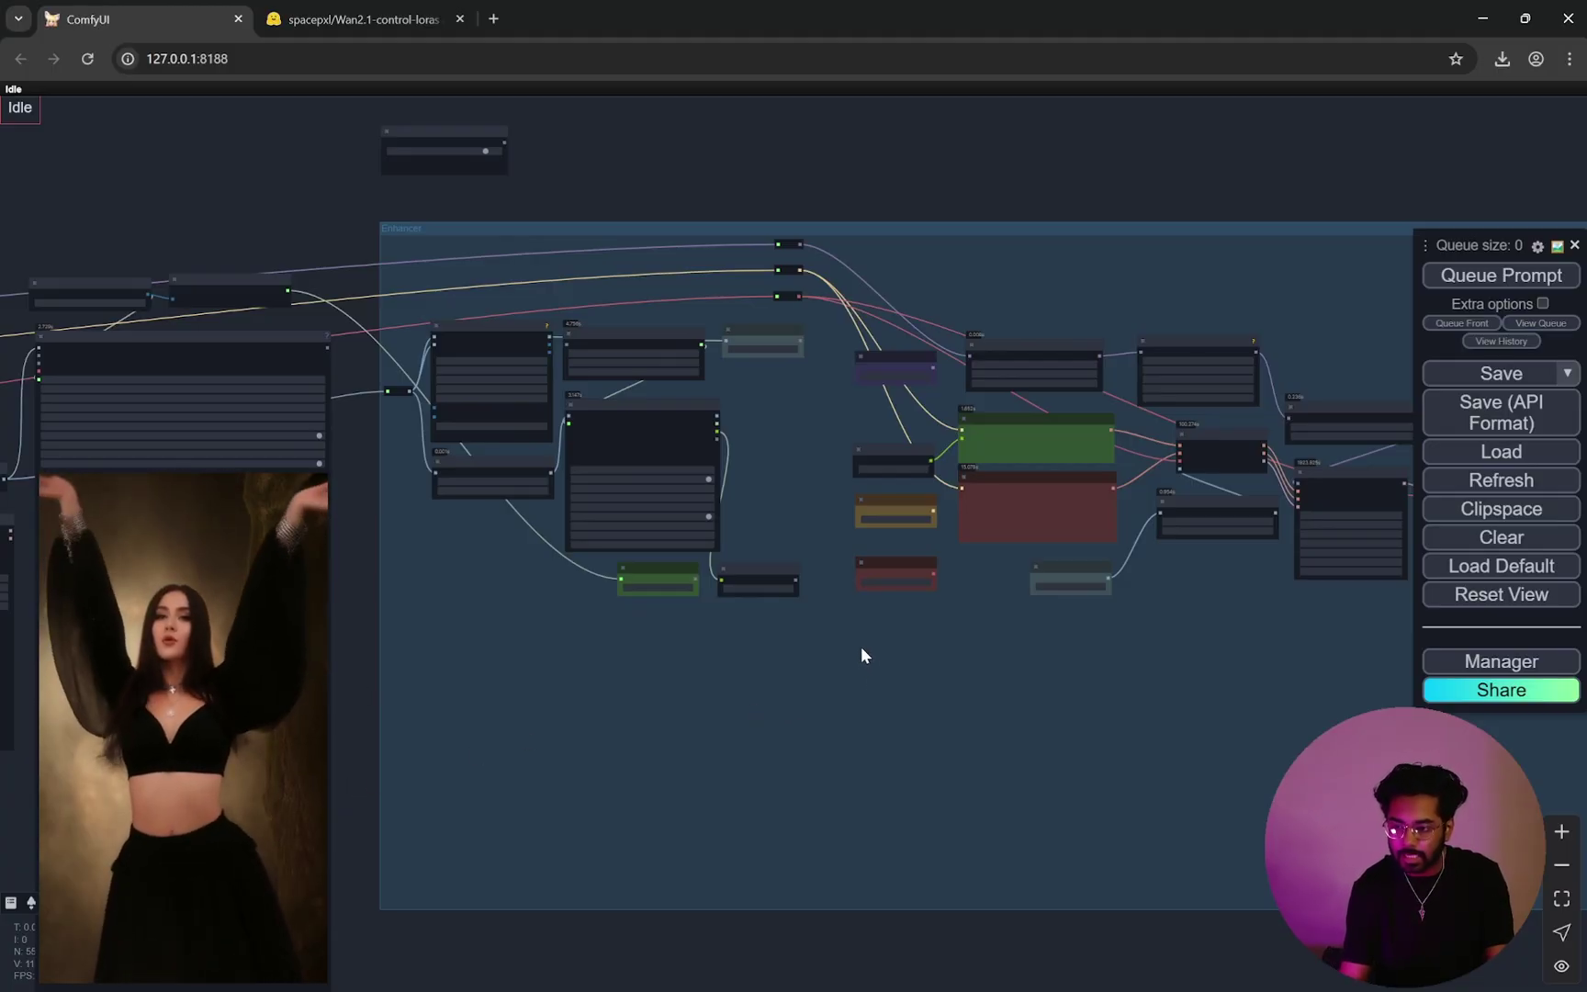
scroll(861, 646, "up", 7)
scroll(826, 606, "down", 3)
scroll(699, 597, "up", 4)
left_click_drag(684, 509, 799, 653)
scroll(657, 475, "up", 2)
scroll(671, 321, "down", 2)
scroll(770, 504, "up", 5)
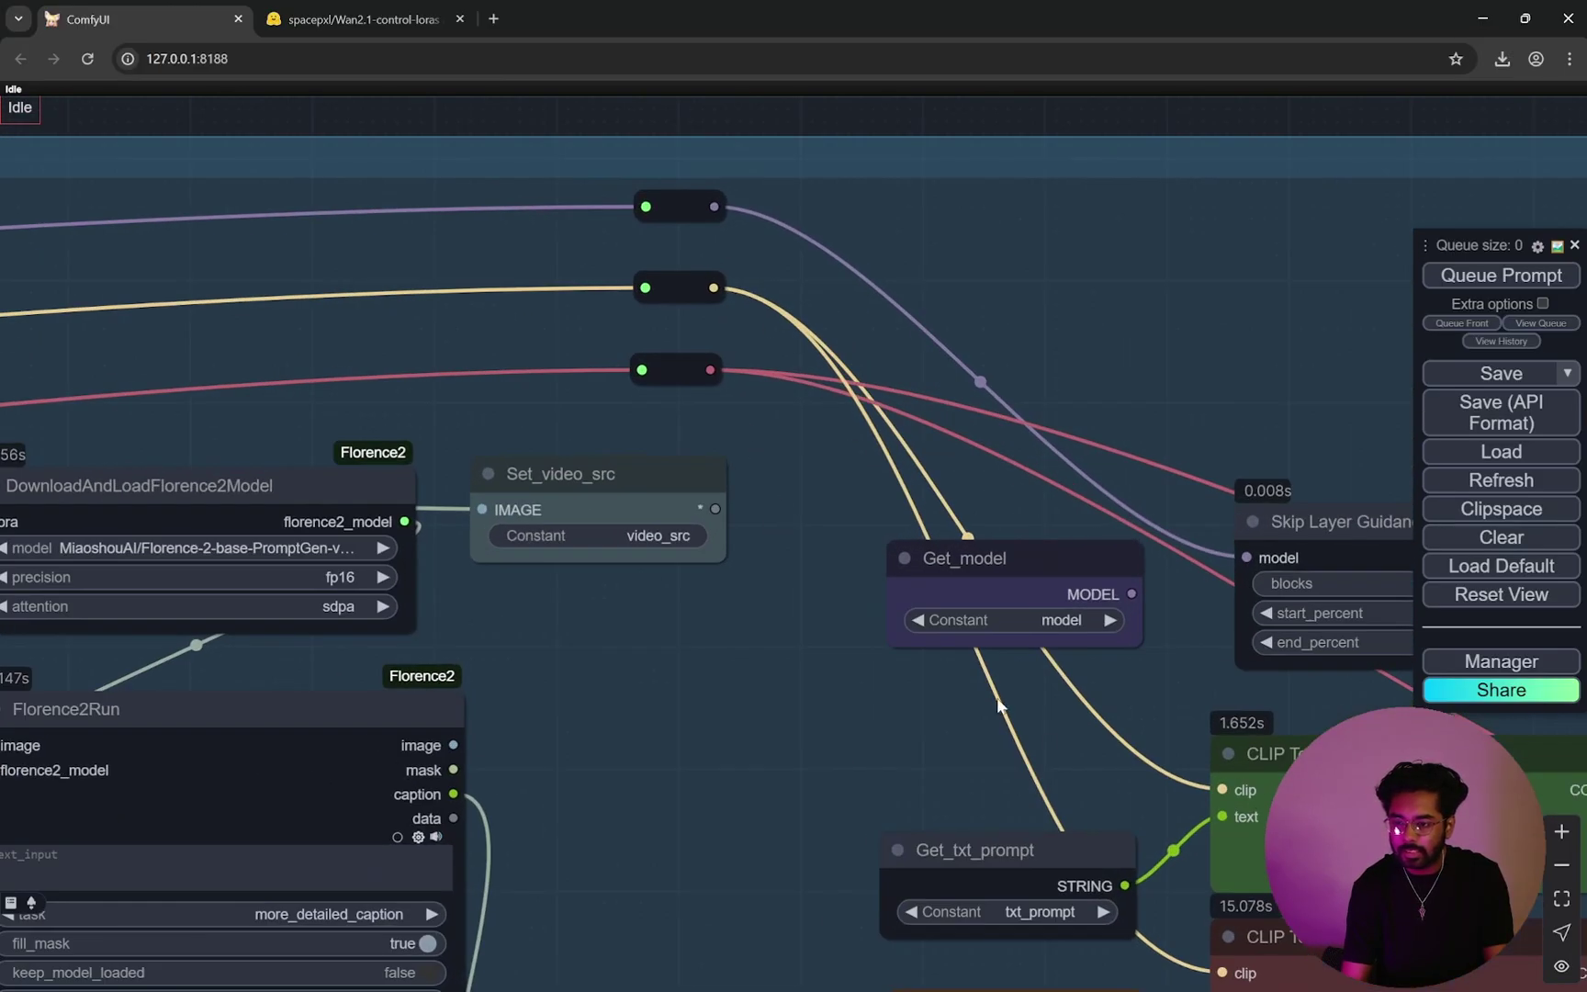
scroll(947, 414, "down", 5)
scroll(811, 419, "up", 4)
left_click_drag(983, 420, 565, 210)
left_click_drag(1261, 581, 938, 509)
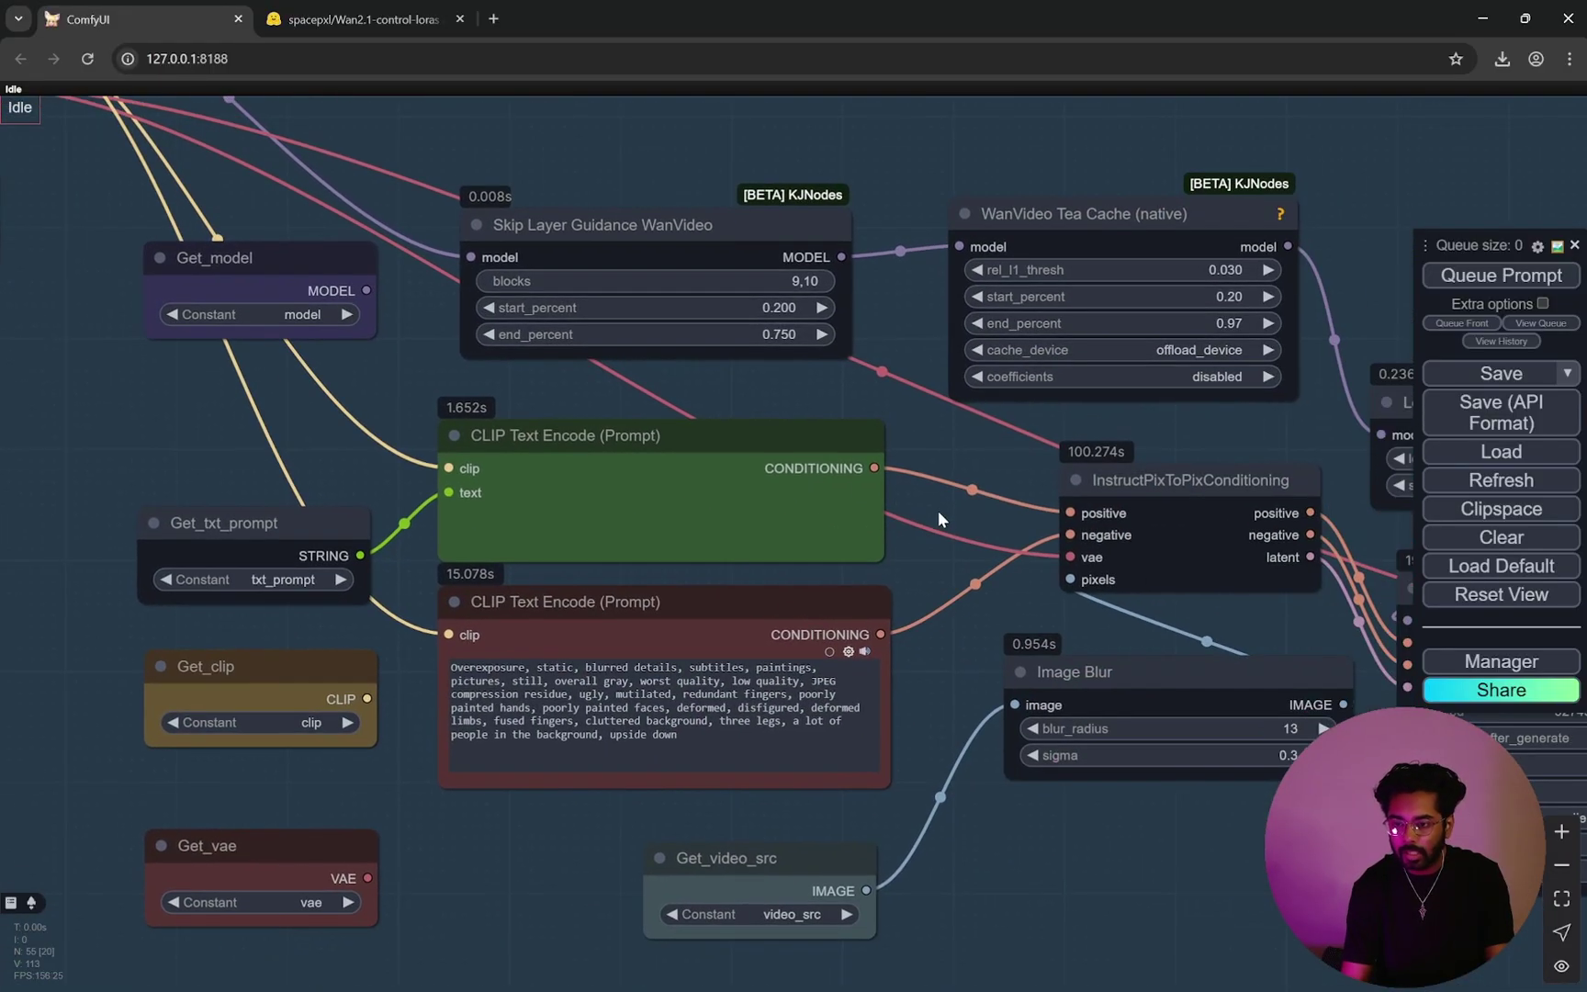
scroll(940, 509, "down", 2)
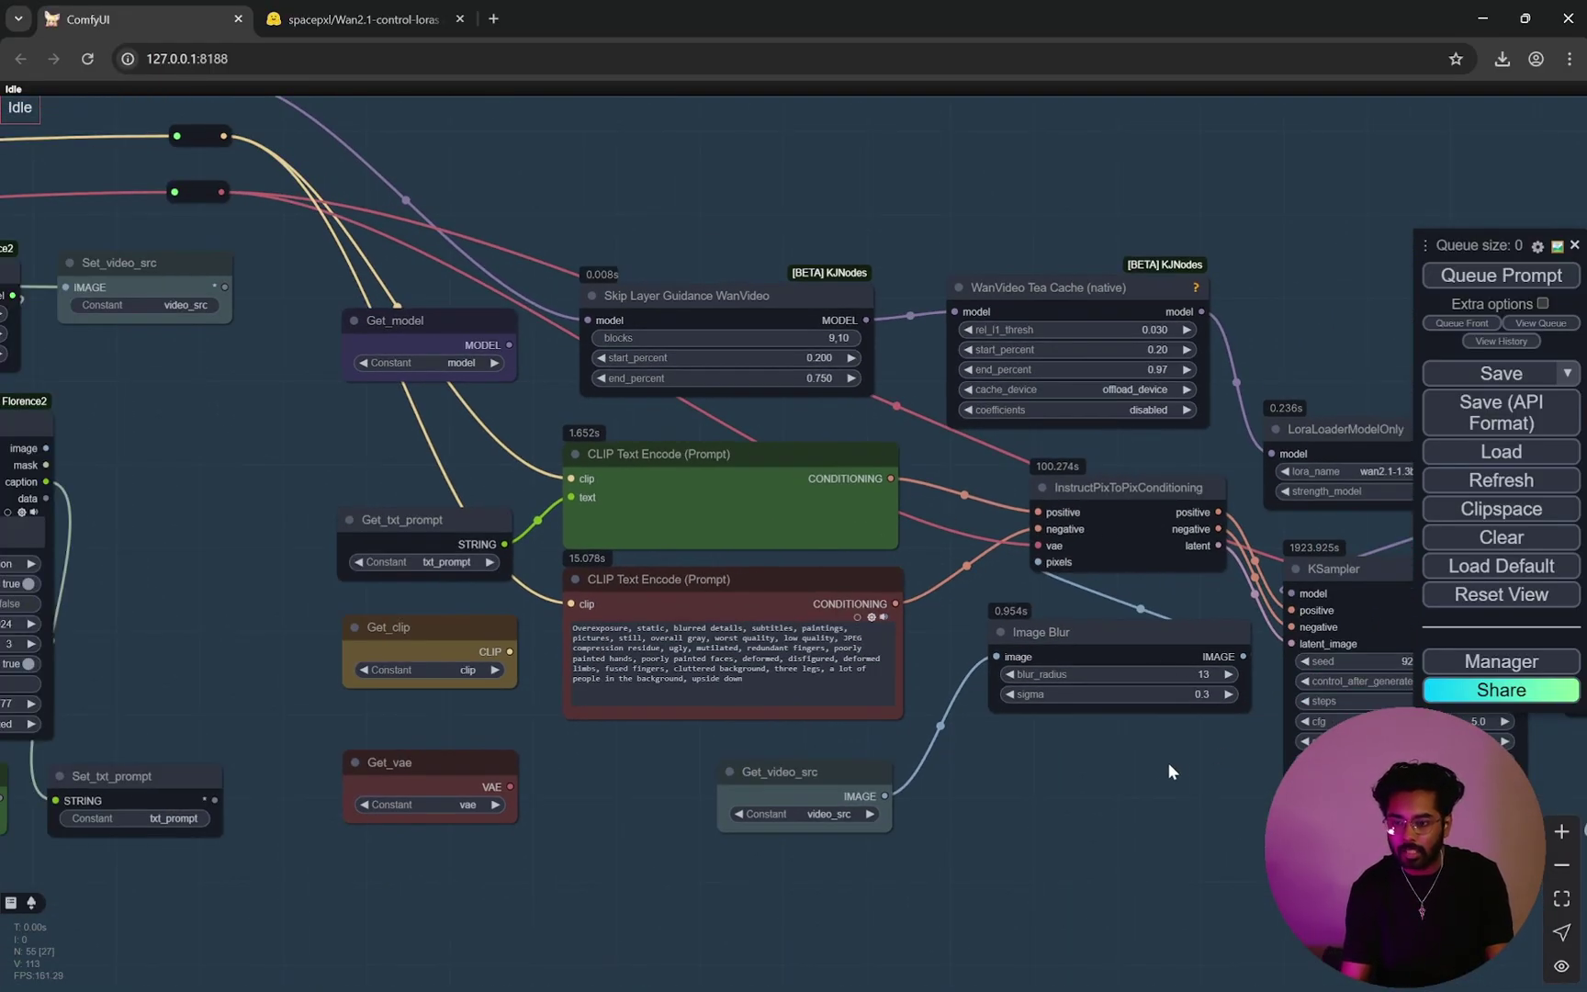
left_click_drag(1167, 762, 1029, 625)
left_click_drag(35, 432, 513, 541)
scroll(641, 431, "up", 3)
left_click(693, 415)
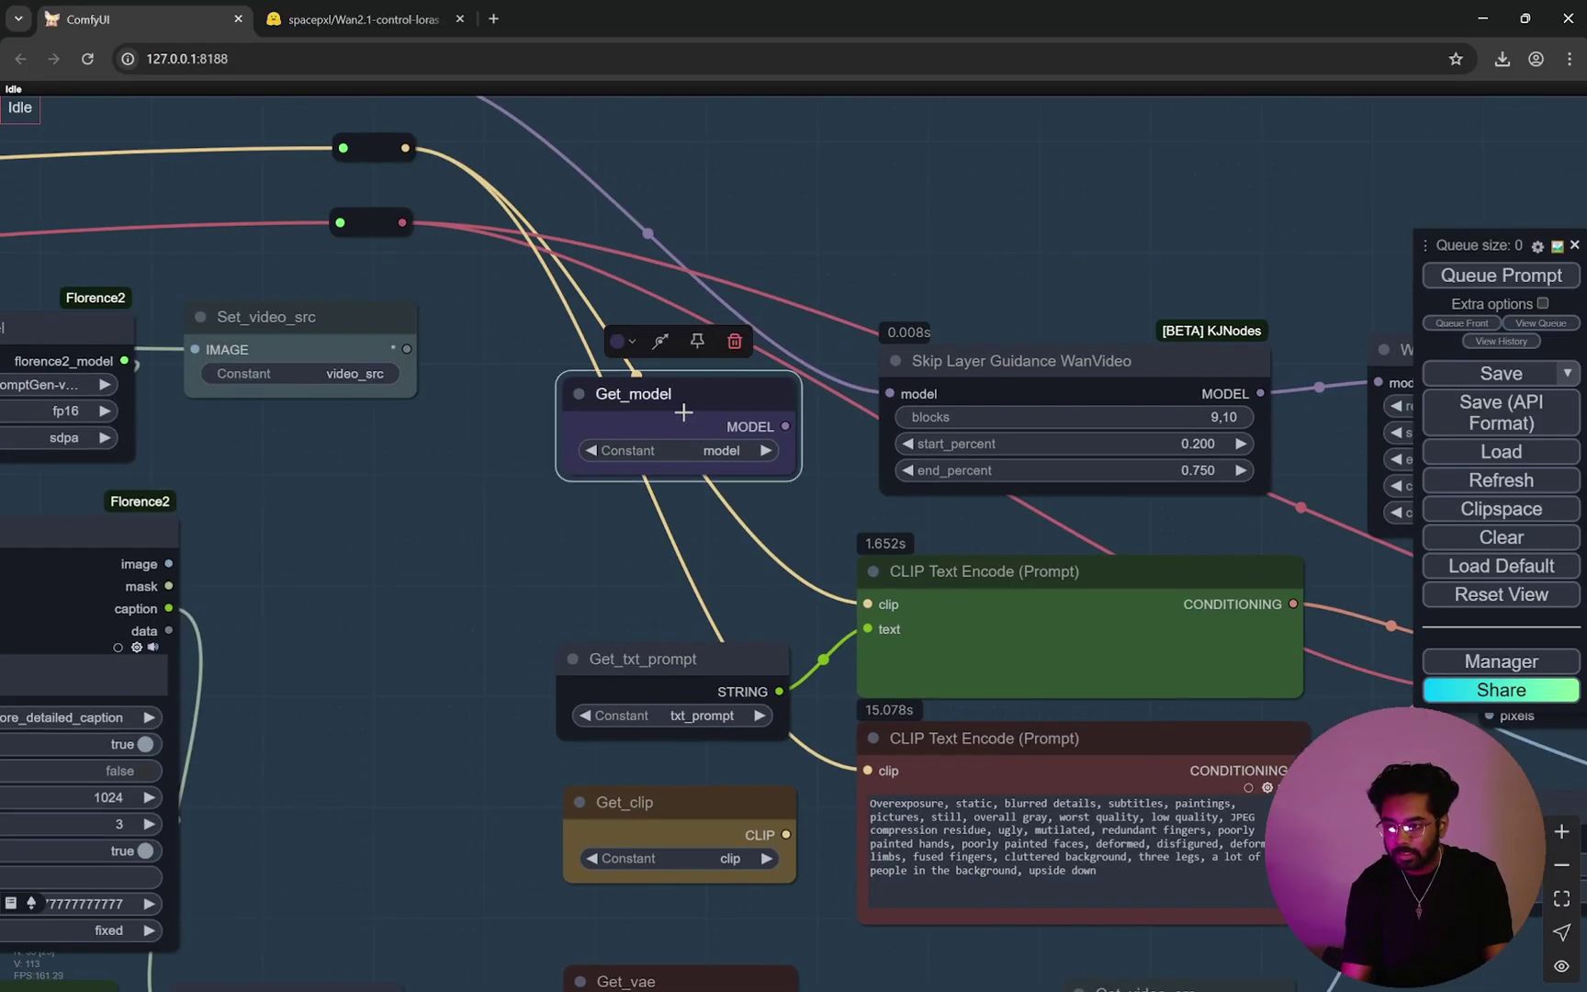
left_click_drag(643, 611, 638, 419)
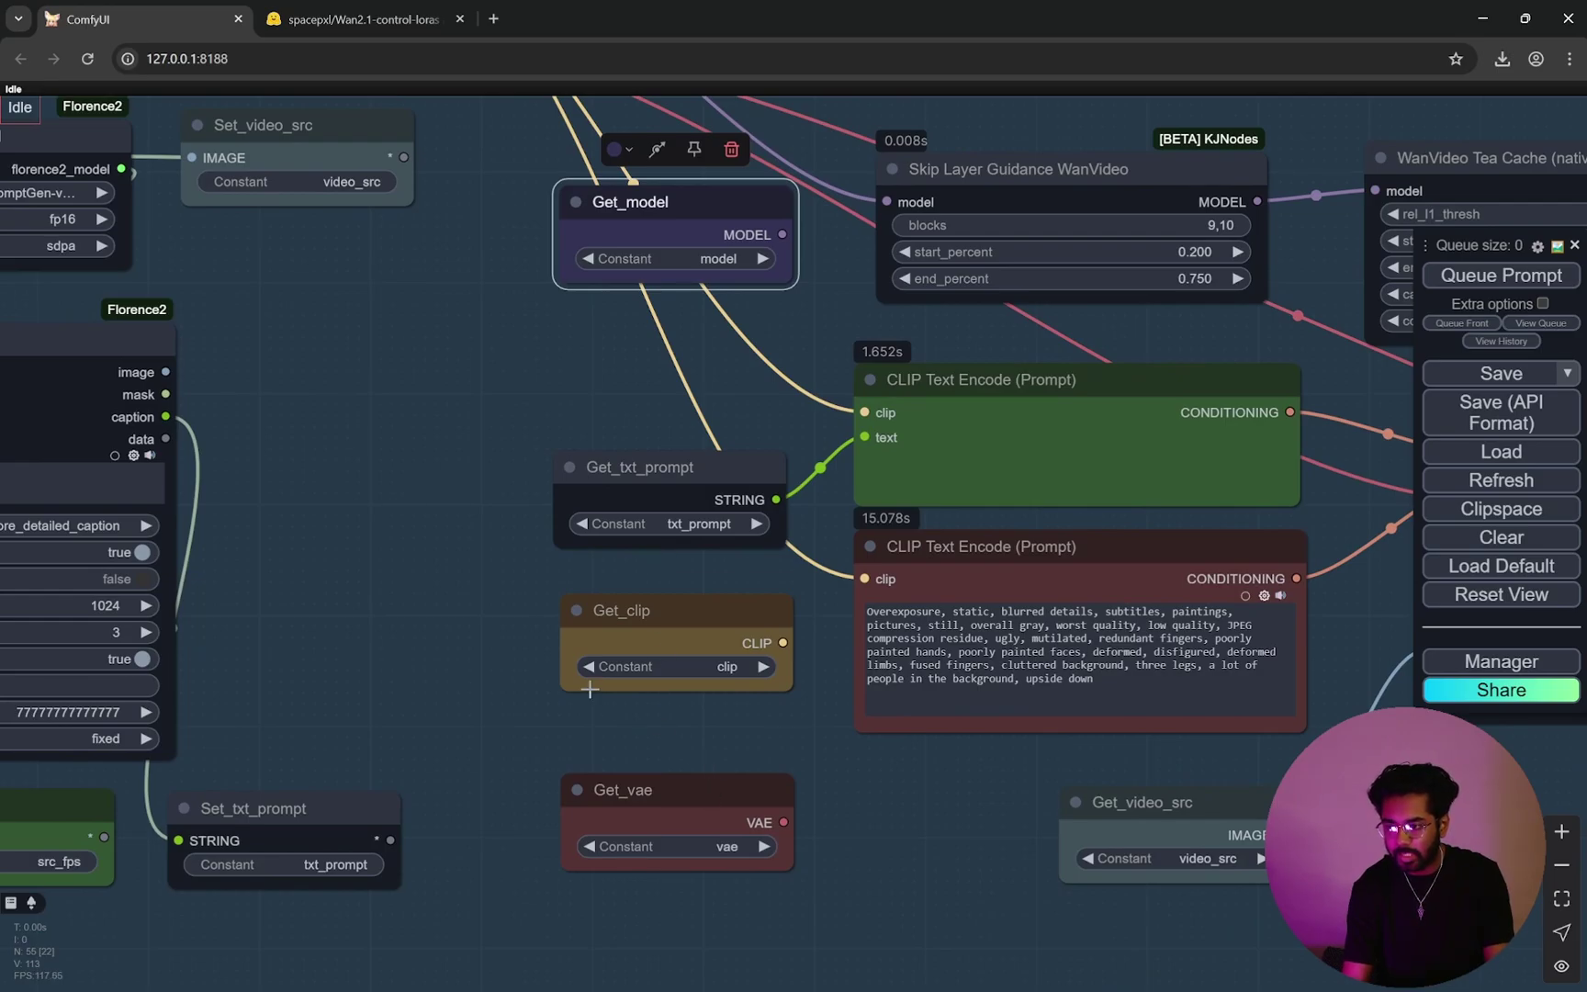
scroll(588, 689, "down", 3)
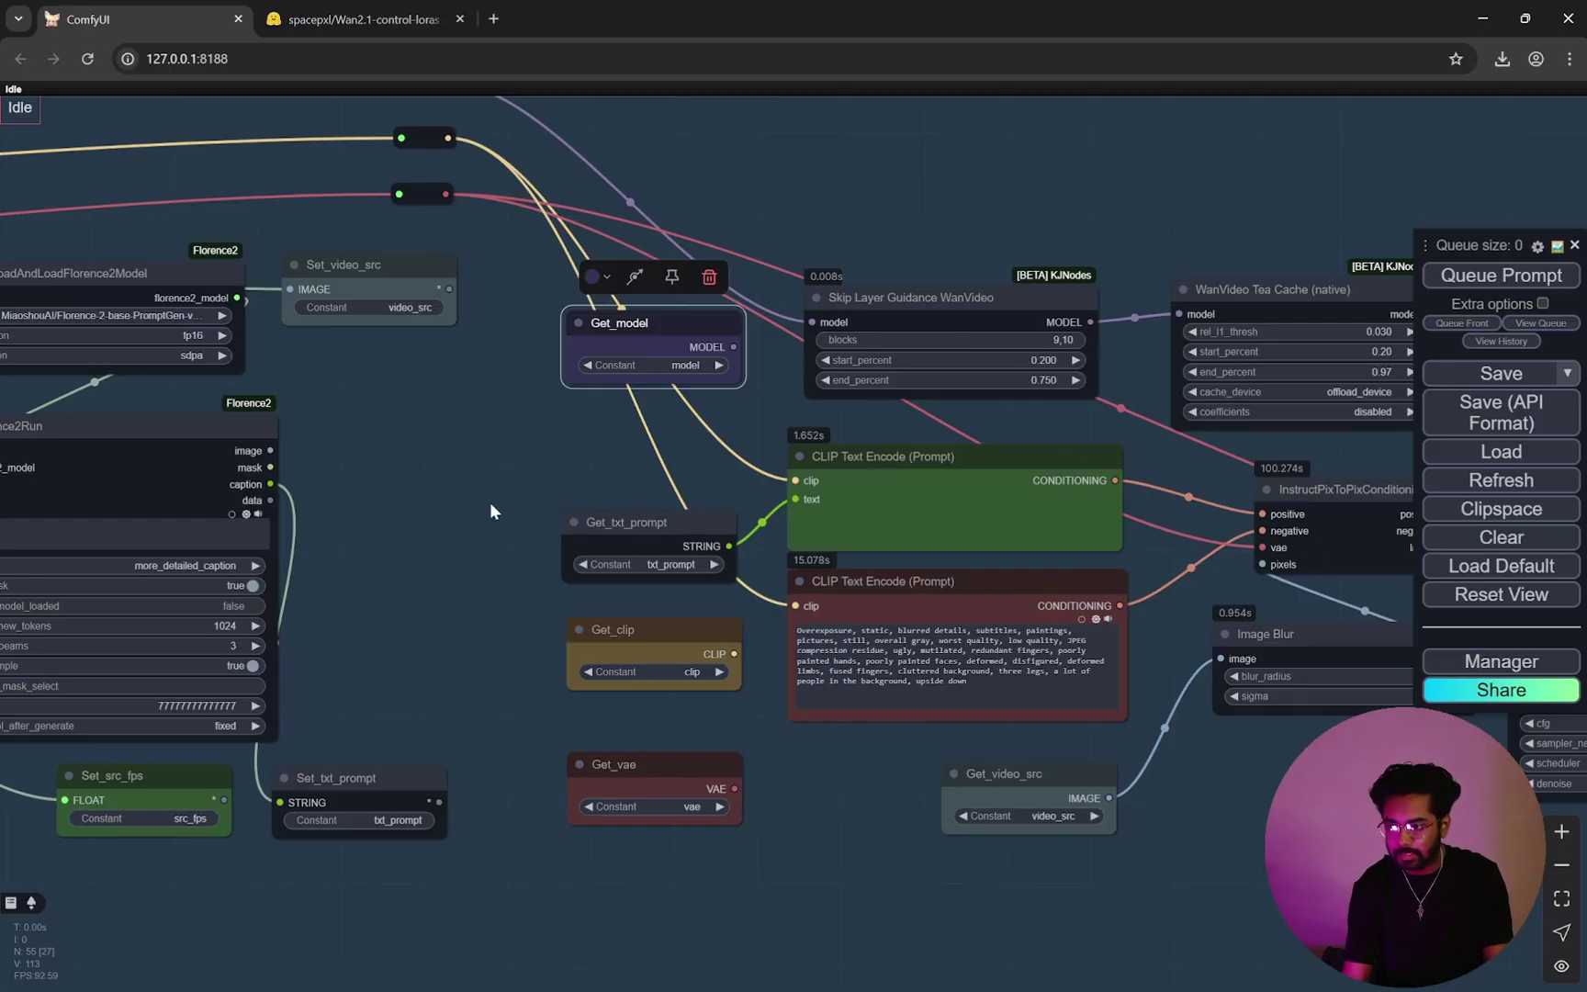
left_click(386, 513)
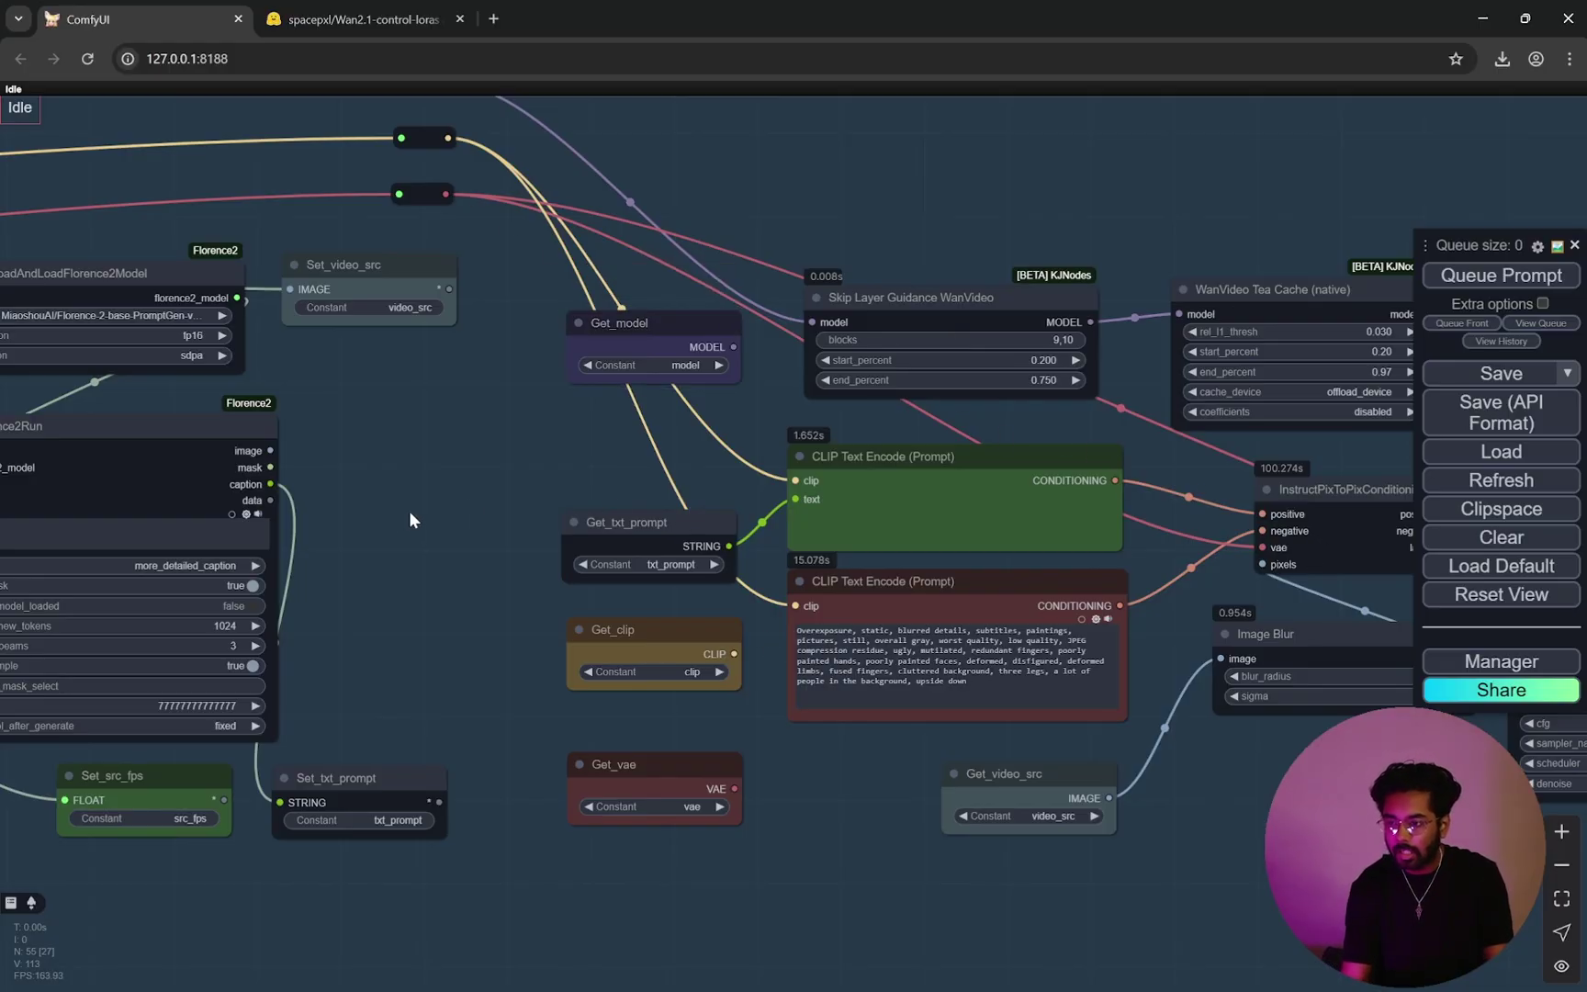
scroll(420, 463, "down", 3)
left_click_drag(515, 331, 955, 440)
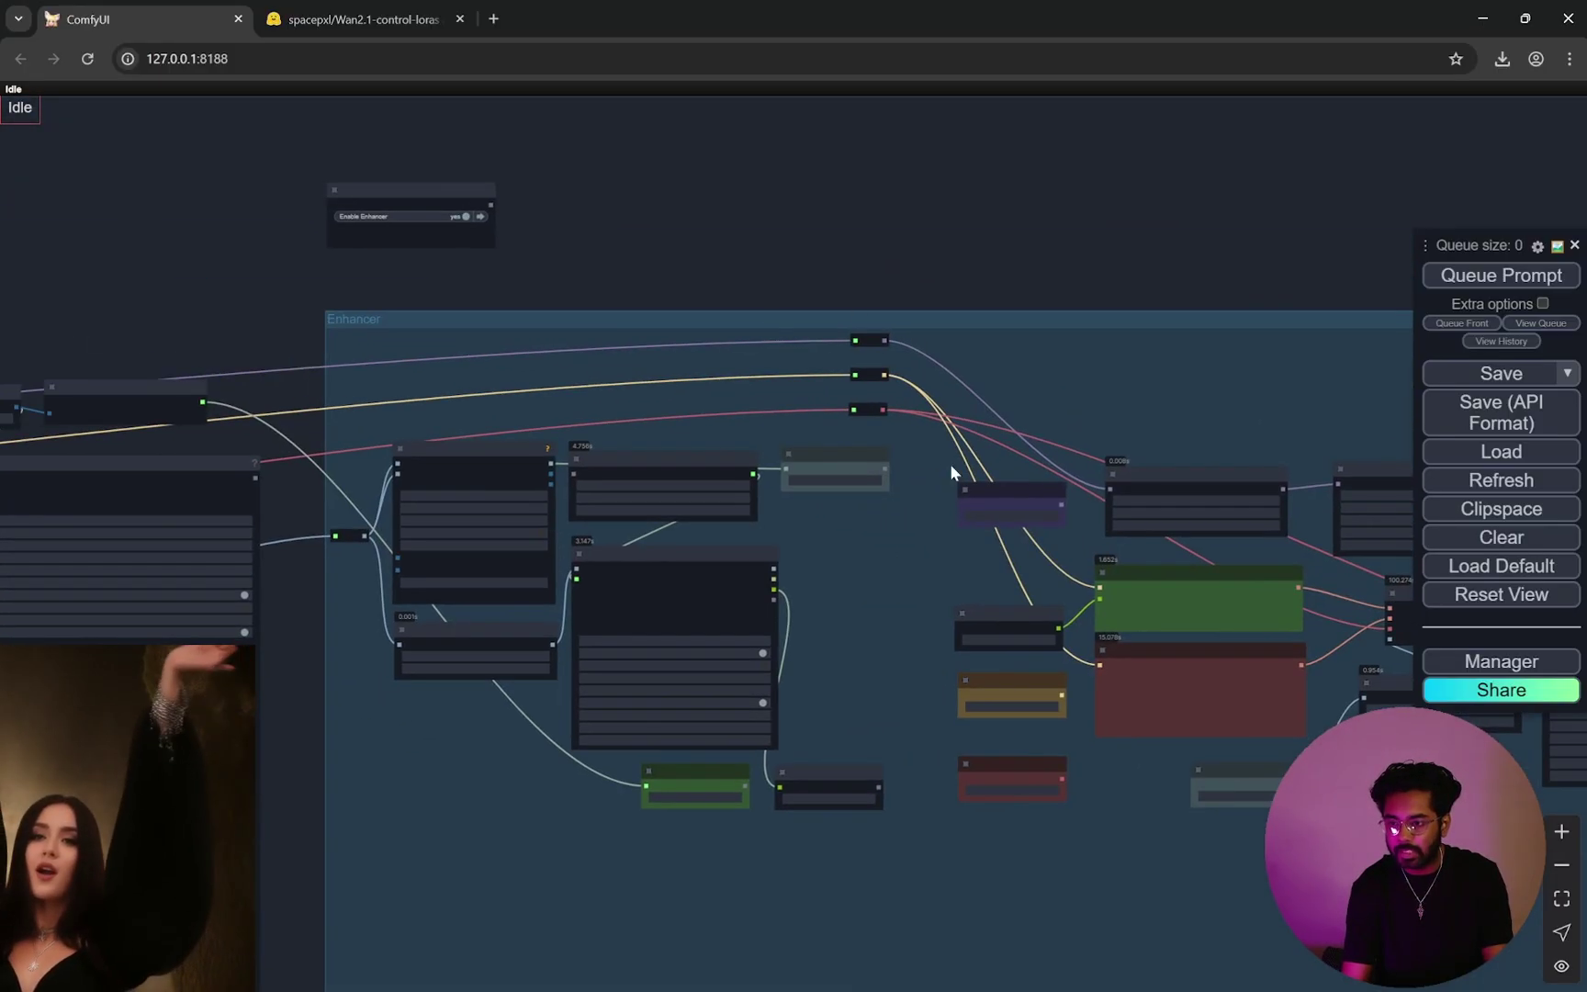
scroll(891, 559, "down", 3)
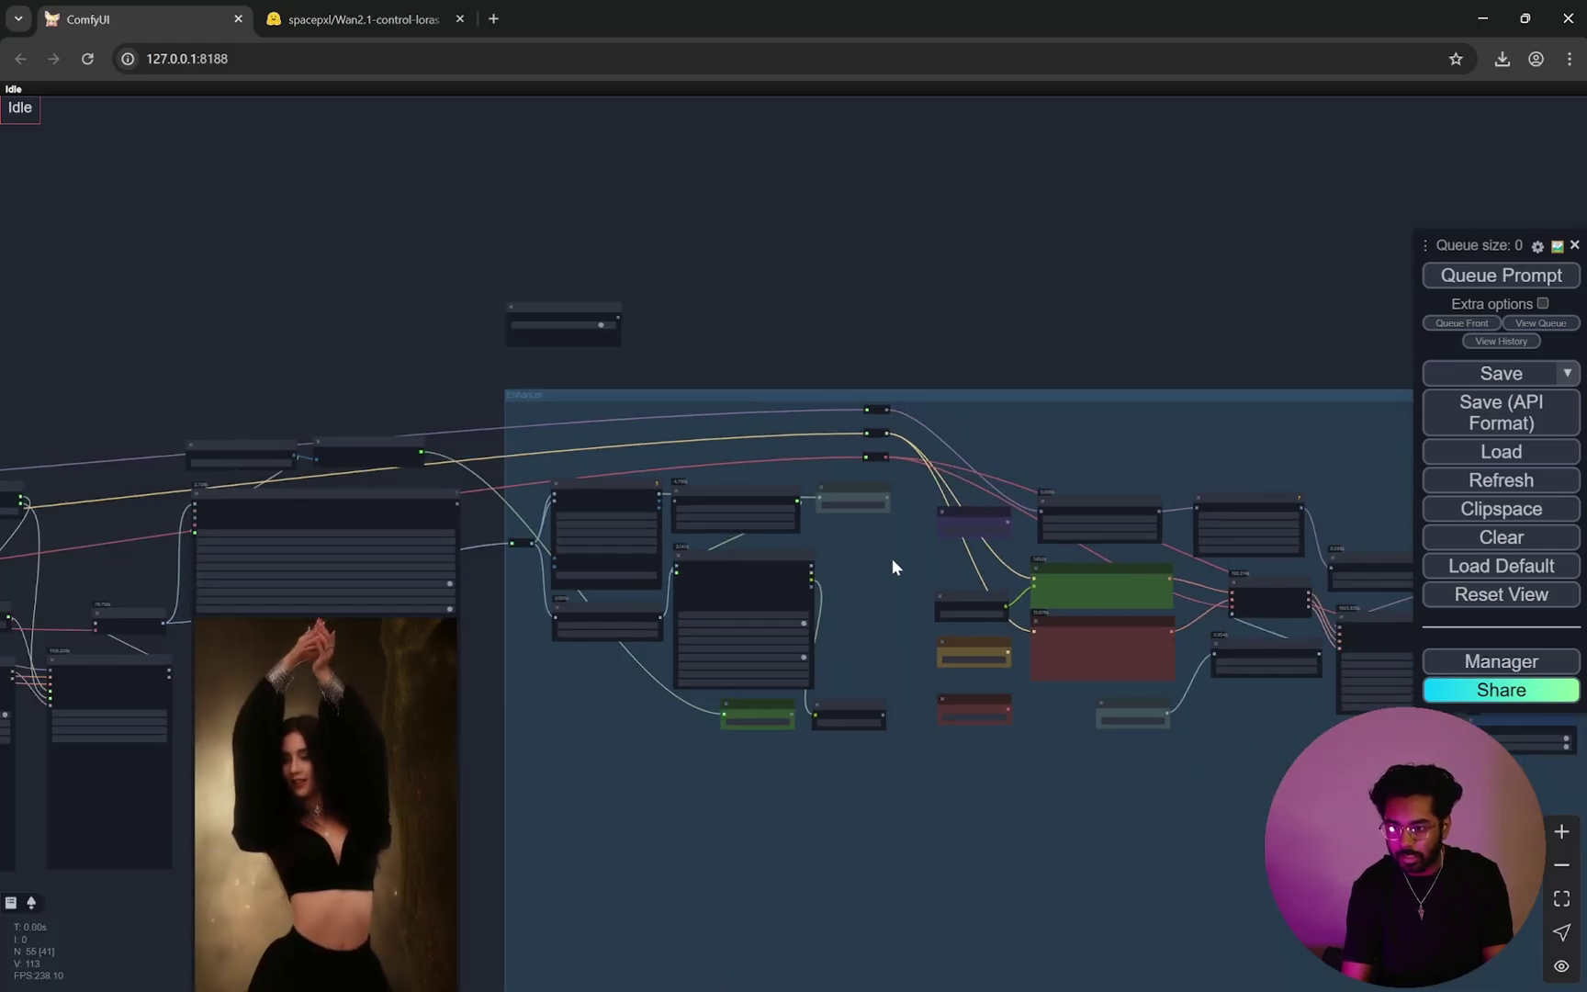
scroll(894, 558, "up", 3)
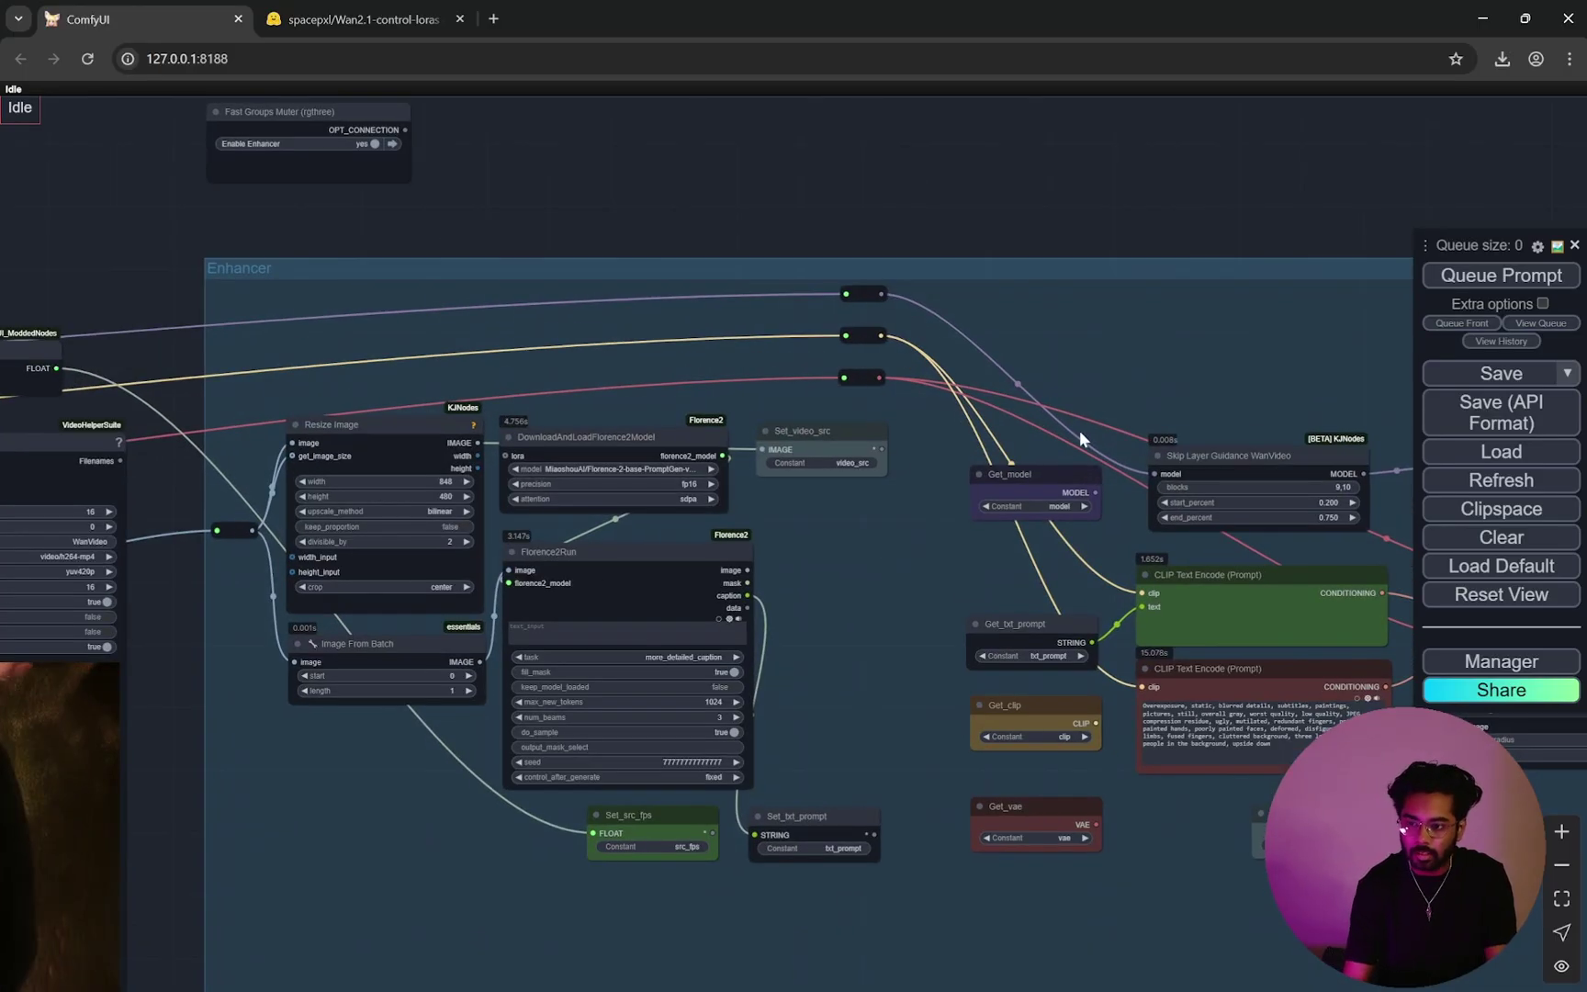
left_click_drag(1083, 419, 392, 295)
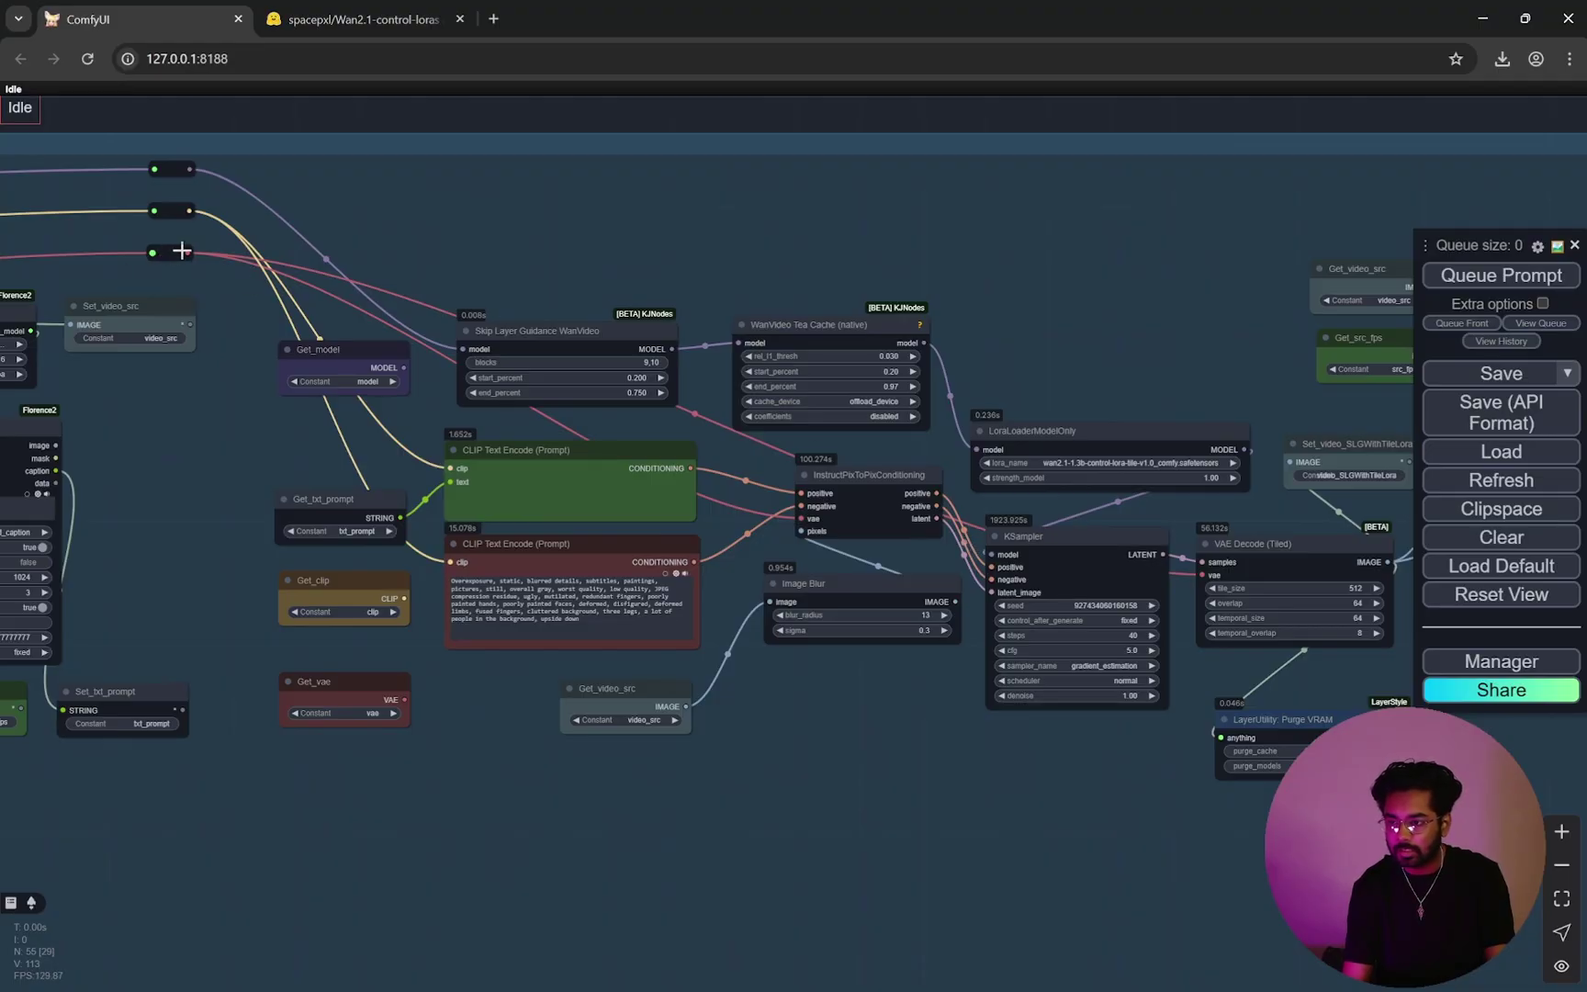
mouse_move(181, 251)
left_mouse_down()
mouse_move(1046, 237)
mouse_move(967, 261)
mouse_move(1071, 285)
mouse_move(779, 299)
mouse_move(740, 478)
mouse_move(770, 367)
mouse_move(1063, 312)
mouse_move(1169, 524)
mouse_move(298, 261)
mouse_move(172, 249)
left_mouse_up()
left_click(338, 201)
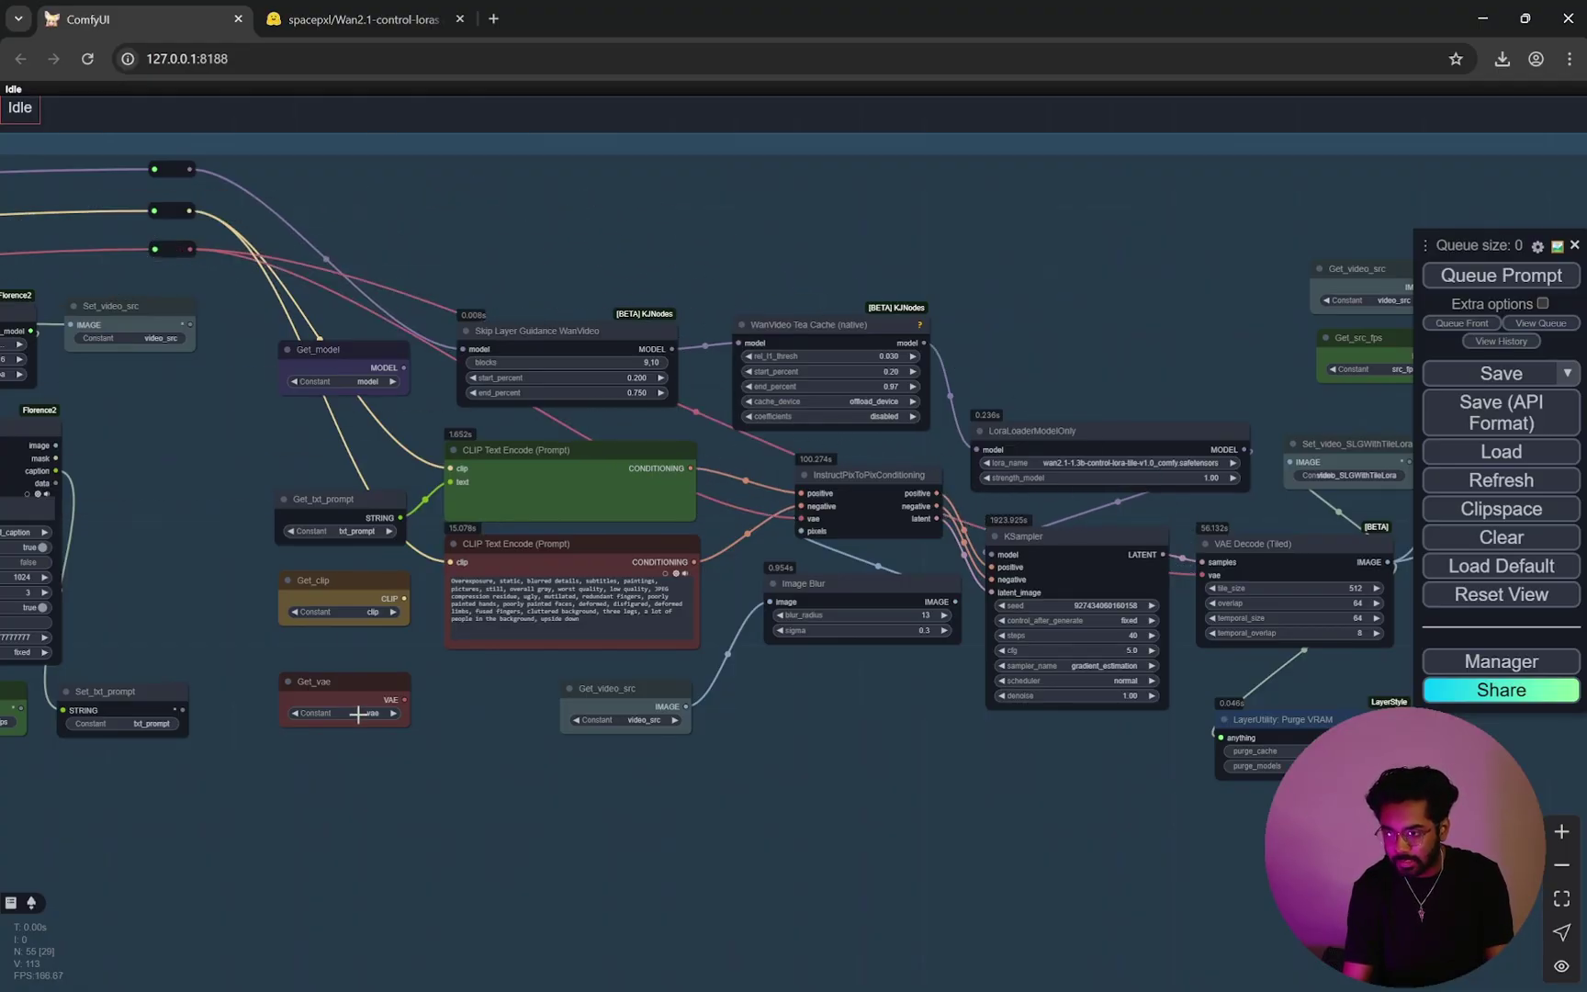
scroll(719, 737, "up", 8)
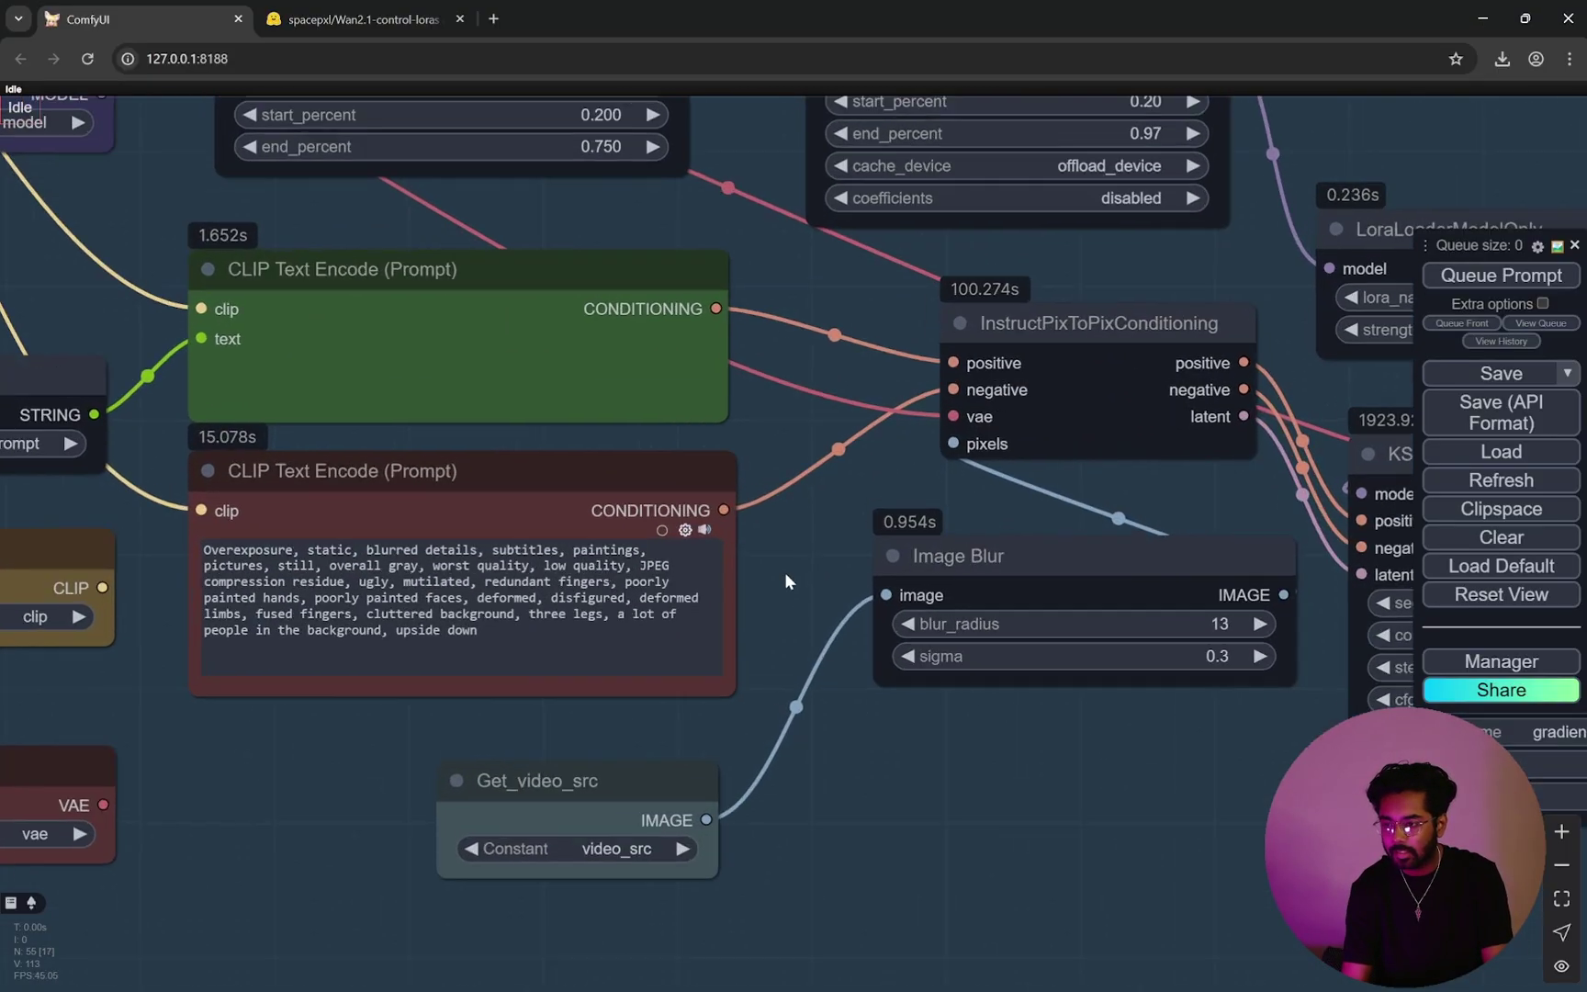
scroll(789, 558, "down", 5)
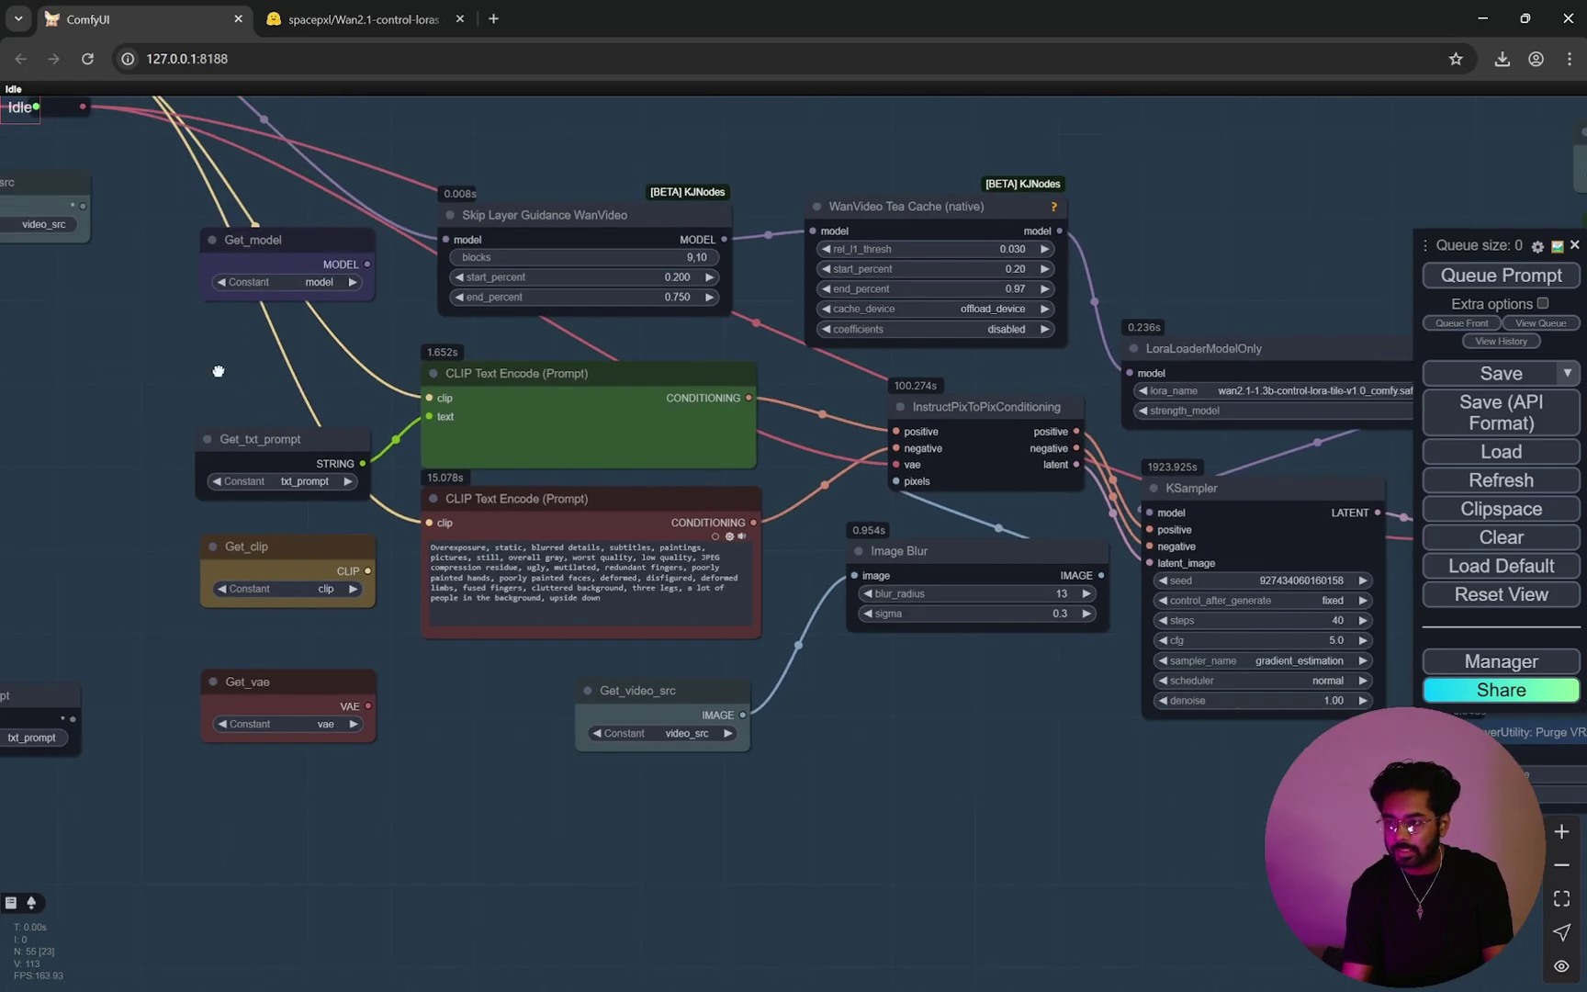
left_click_drag(360, 387, 478, 450)
scroll(975, 248, "up", 2)
left_click_drag(975, 248, 712, 181)
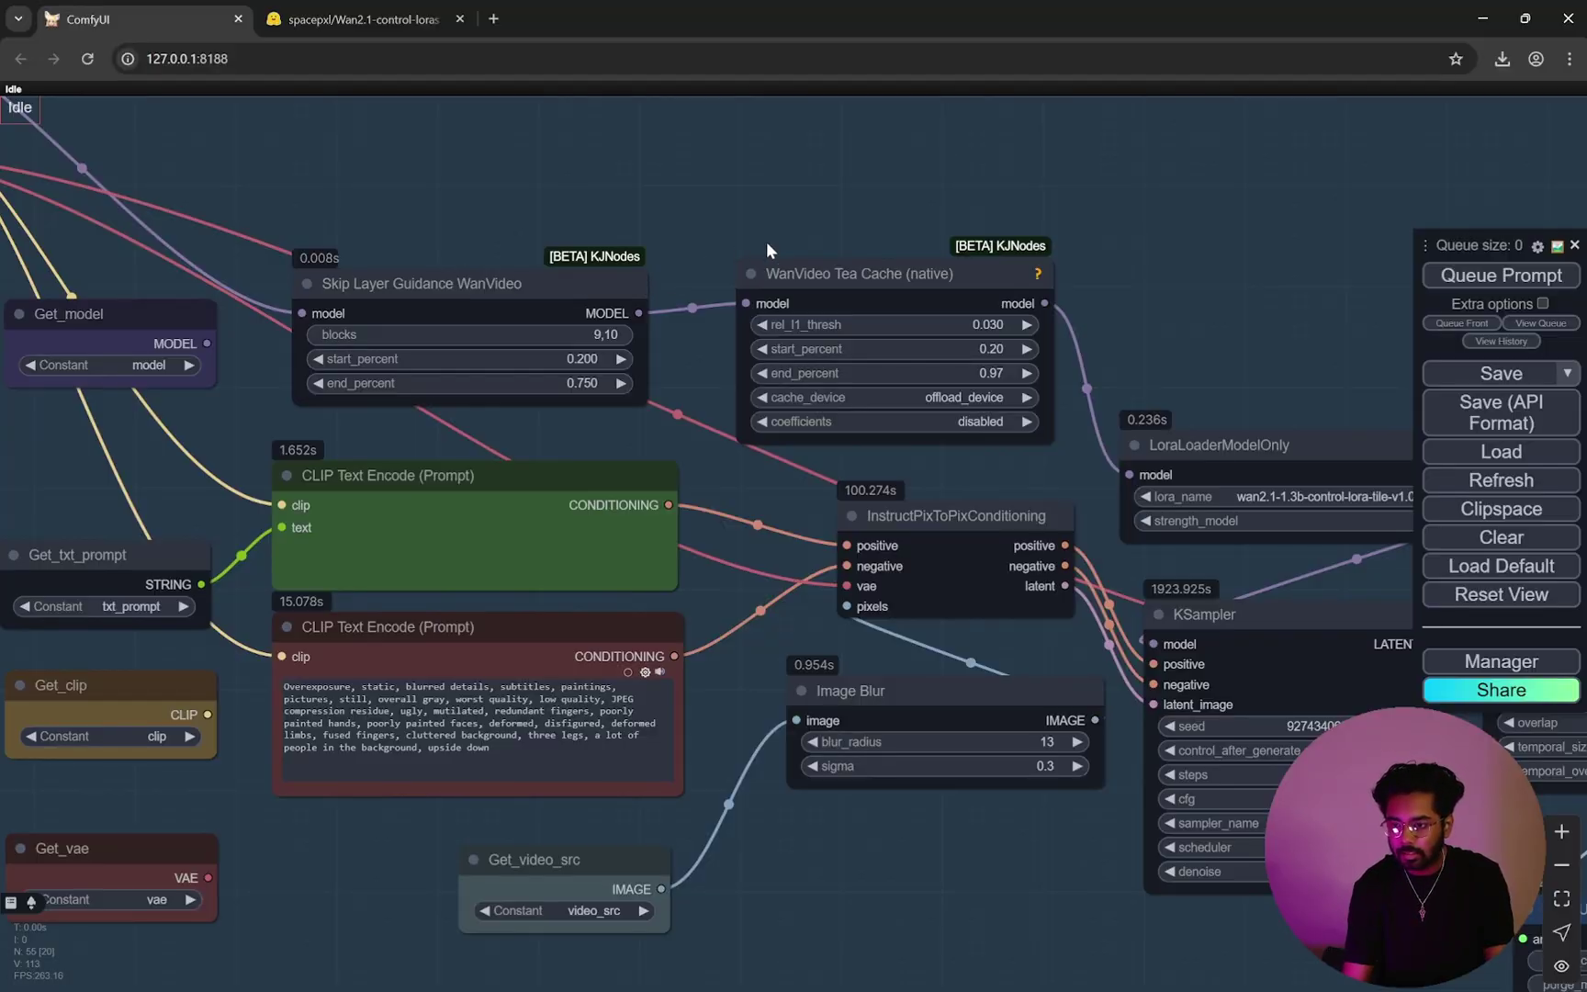
left_click_drag(780, 248, 652, 210)
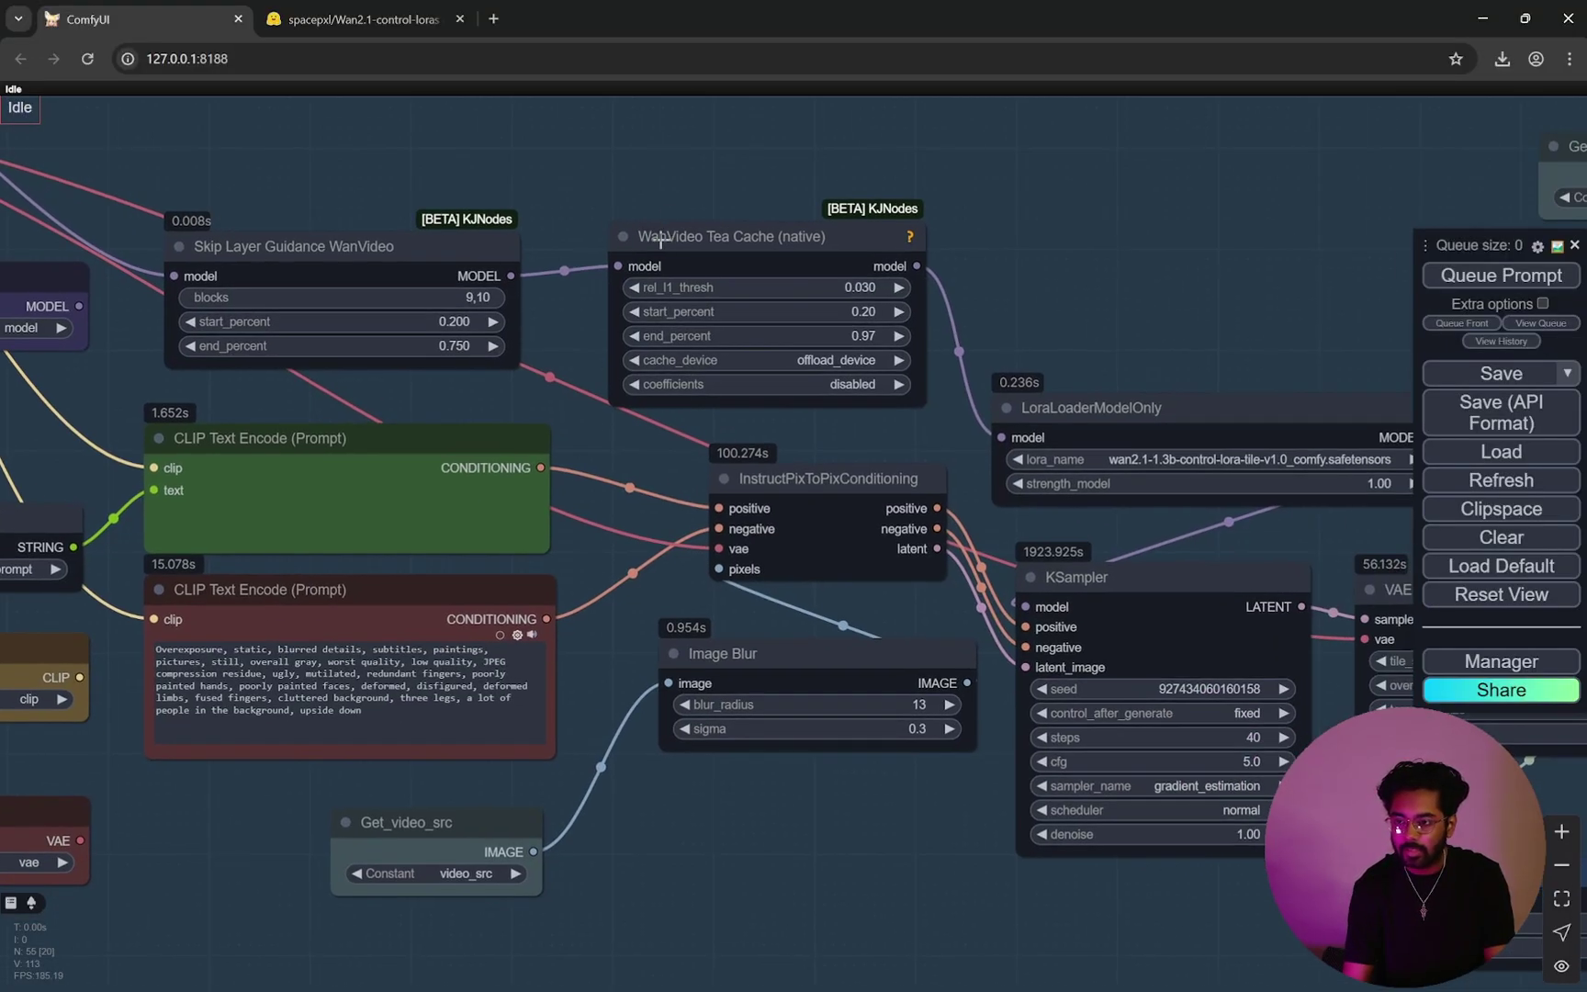
scroll(974, 246, "down", 3)
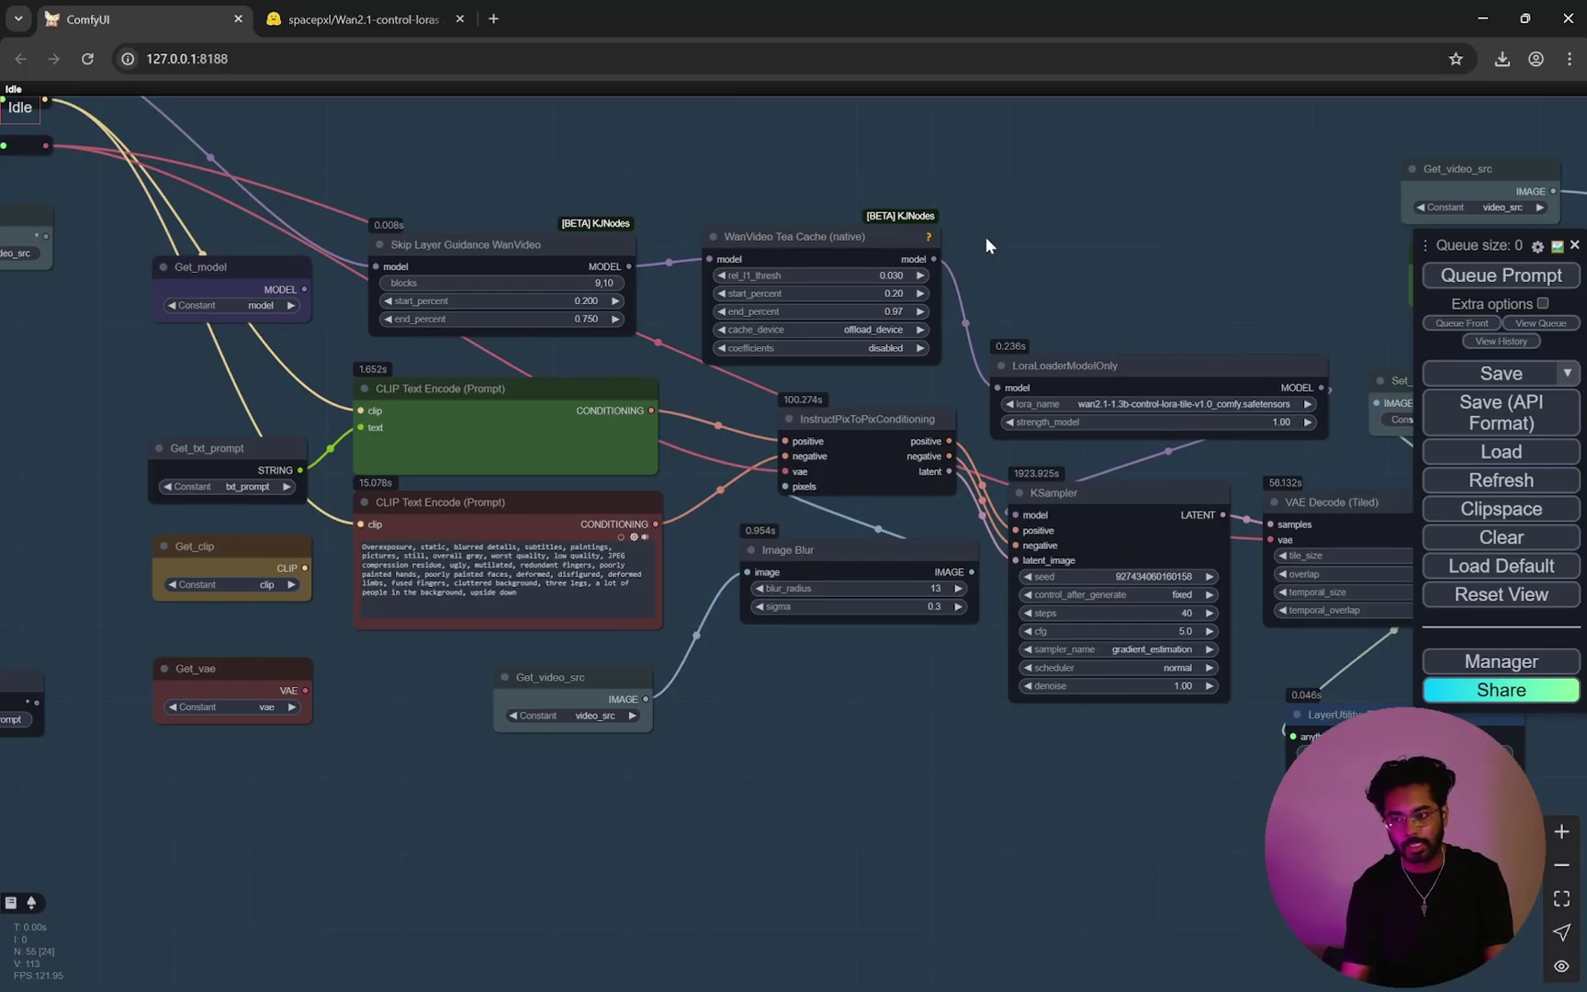
scroll(997, 240, "up", 4)
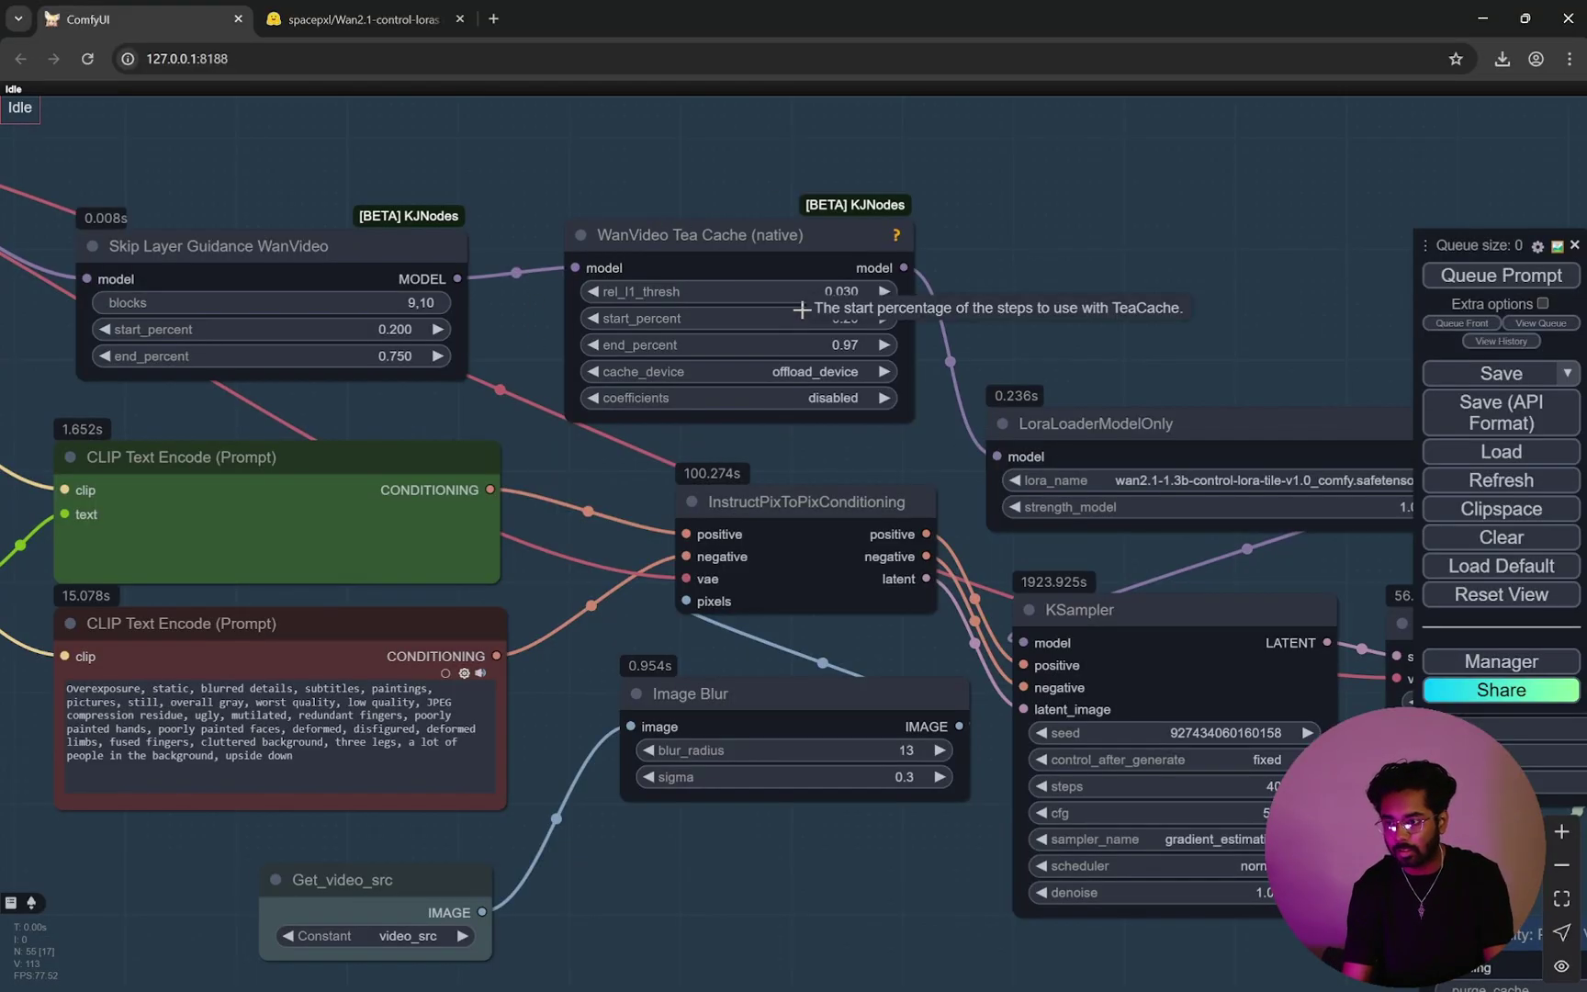
scroll(1031, 316, "down", 3)
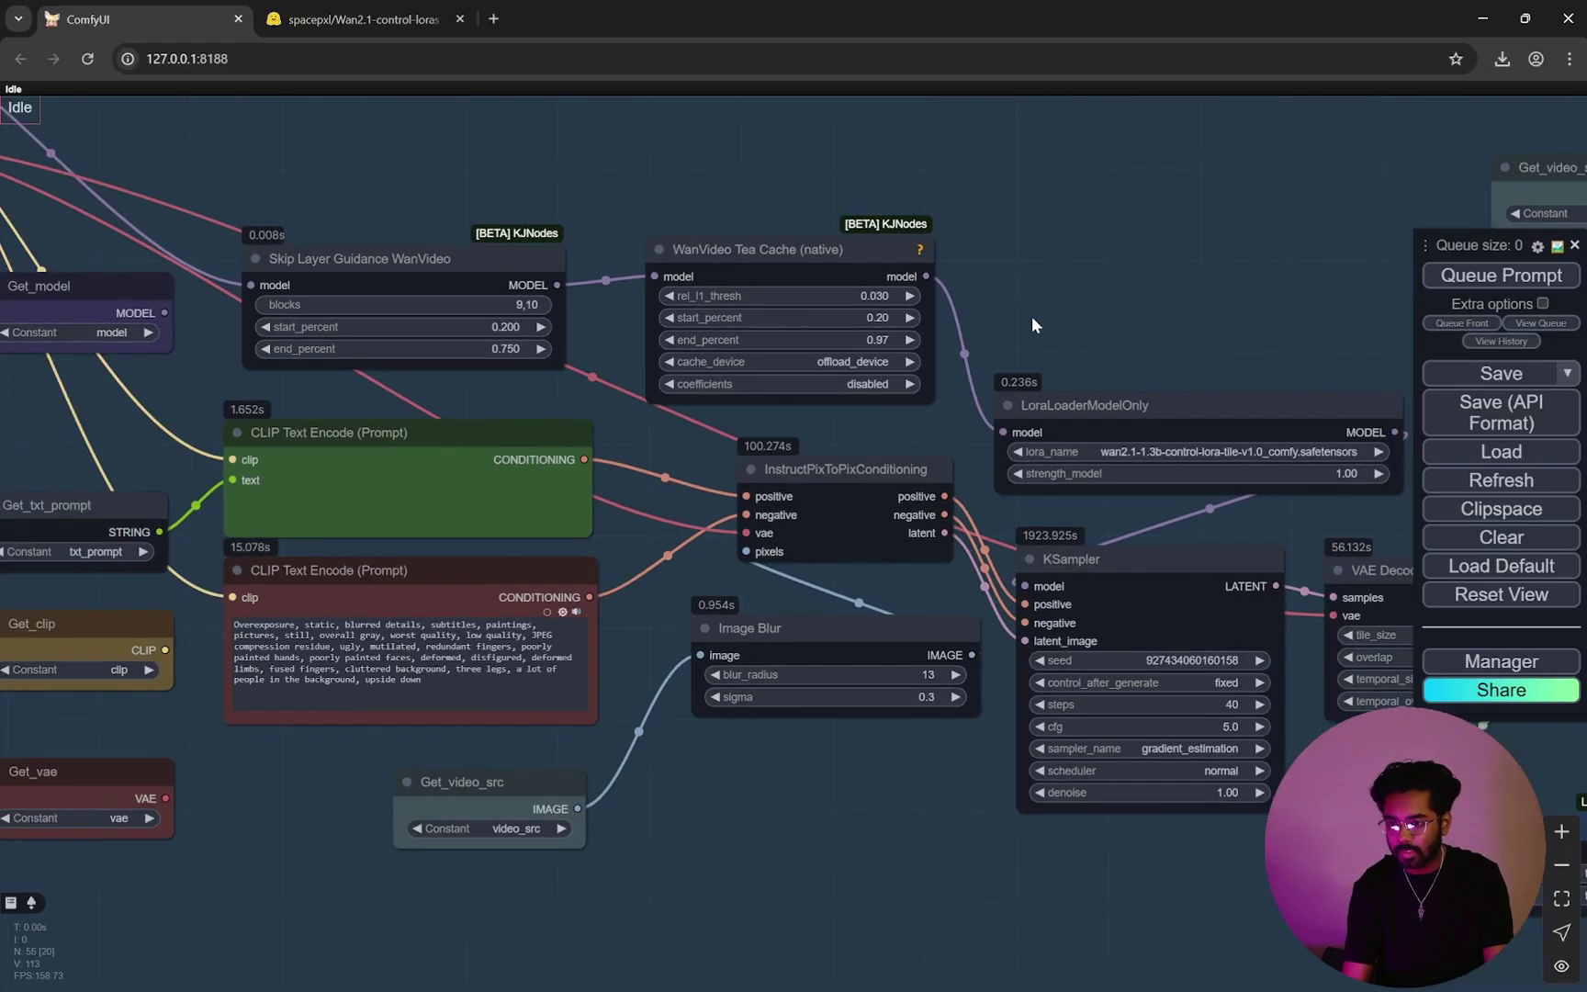
left_click_drag(623, 300, 430, 211)
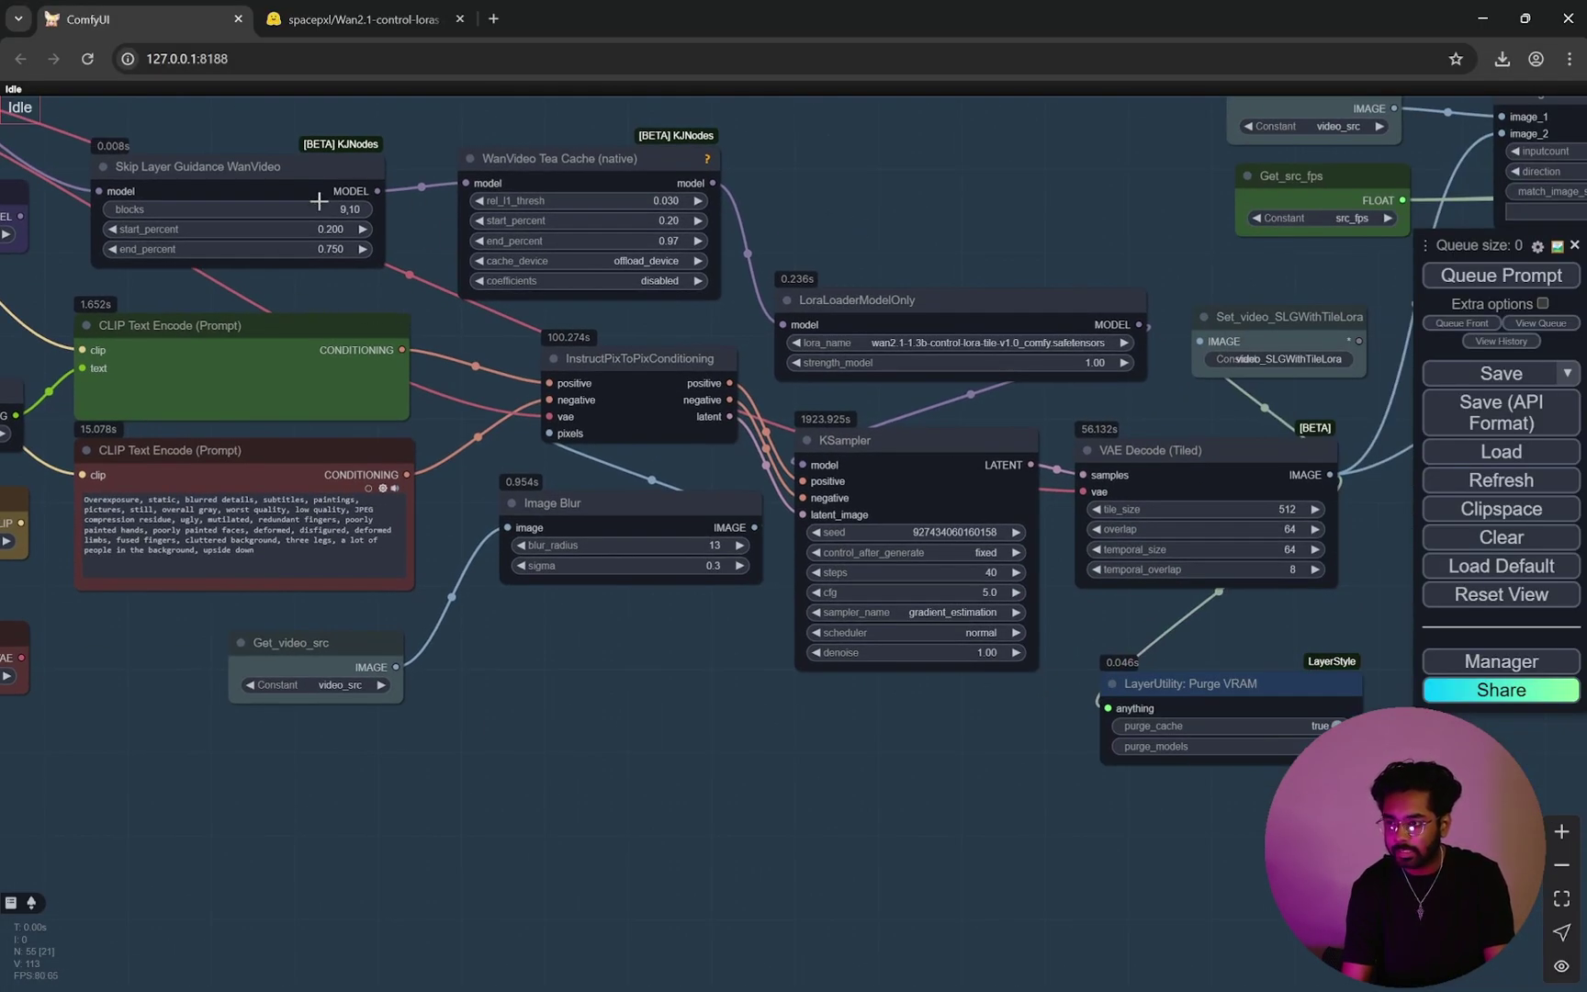
scroll(384, 223, "up", 3)
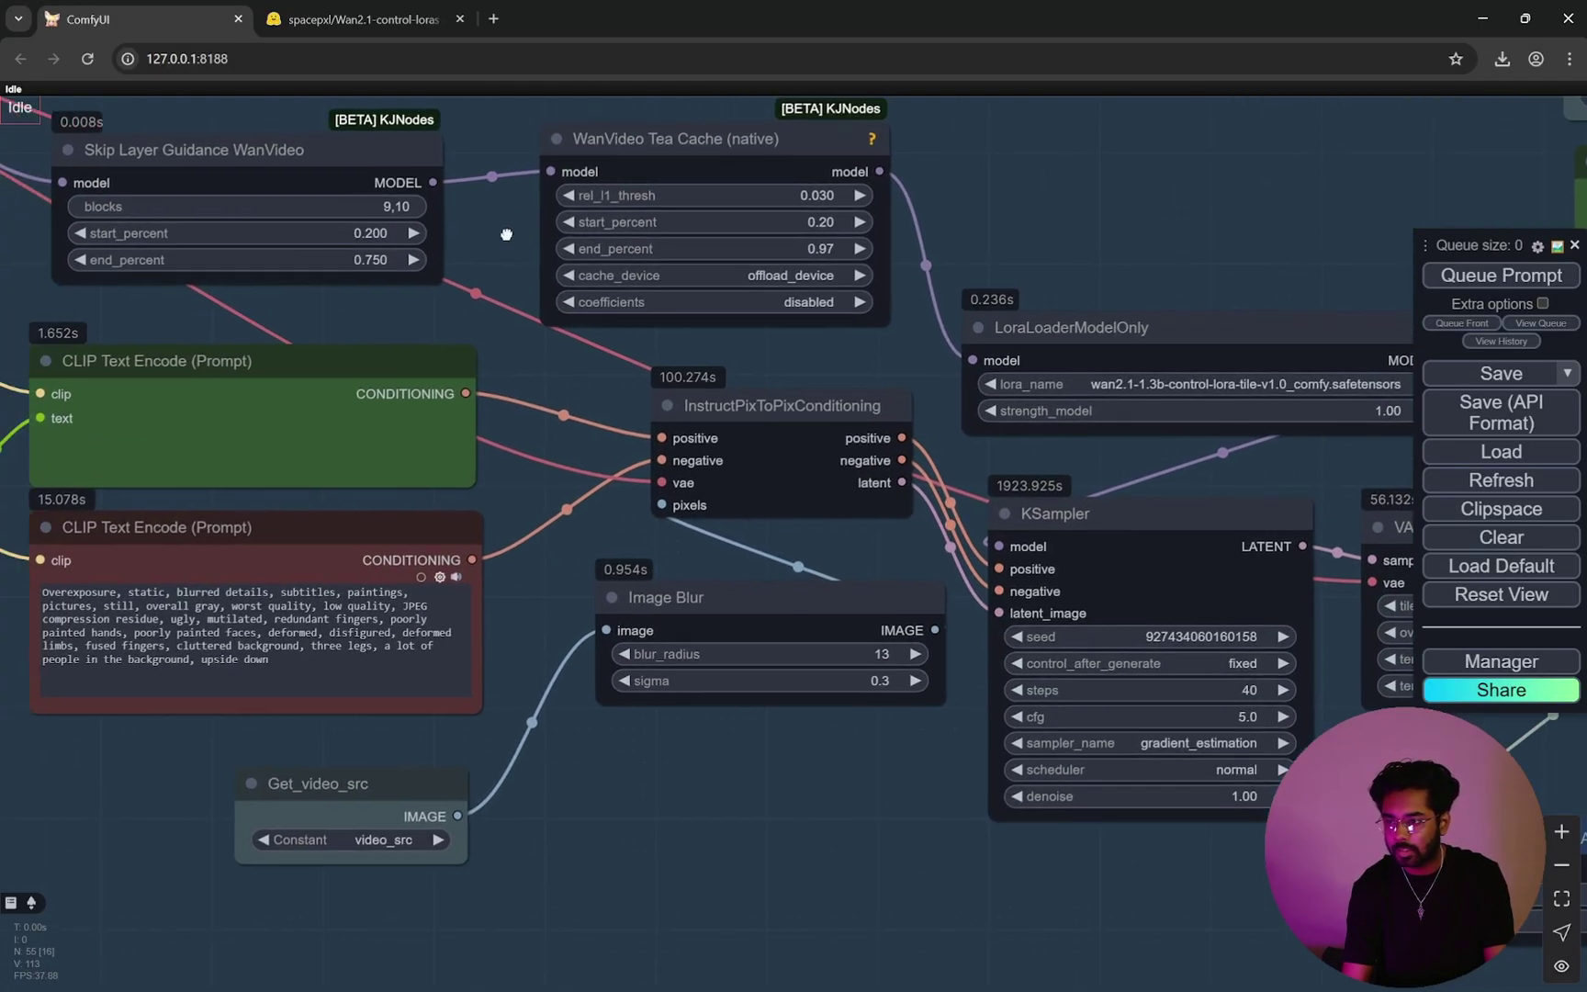
left_click_drag(558, 237, 632, 217)
scroll(633, 216, "up", 3)
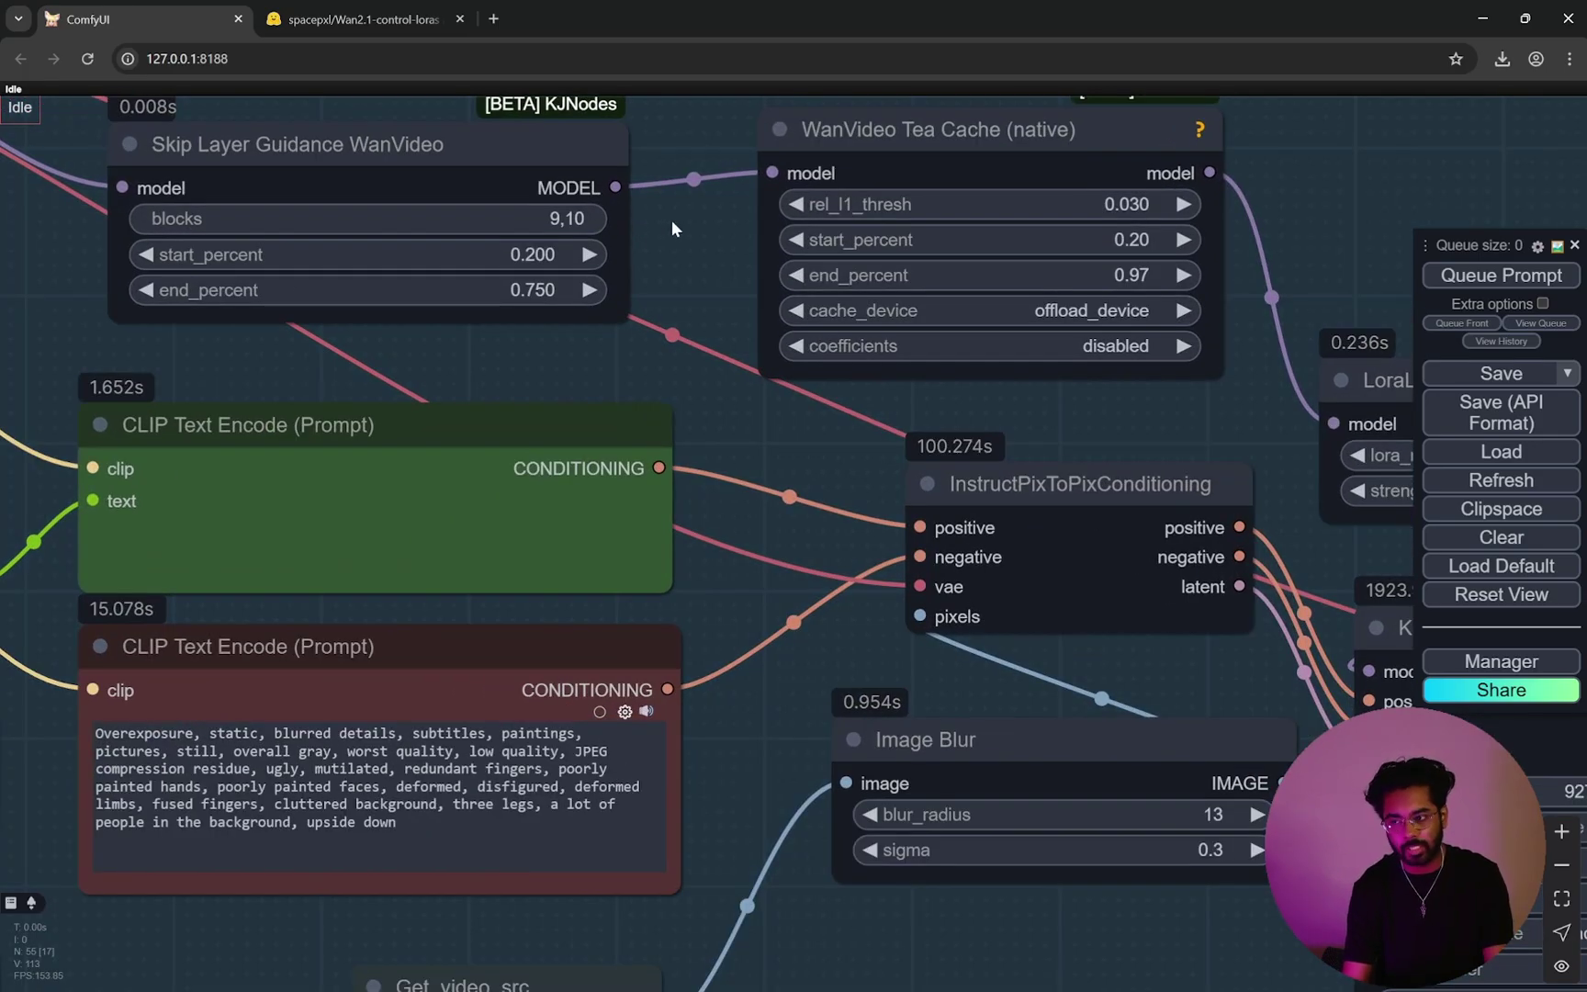
scroll(671, 219, "down", 4)
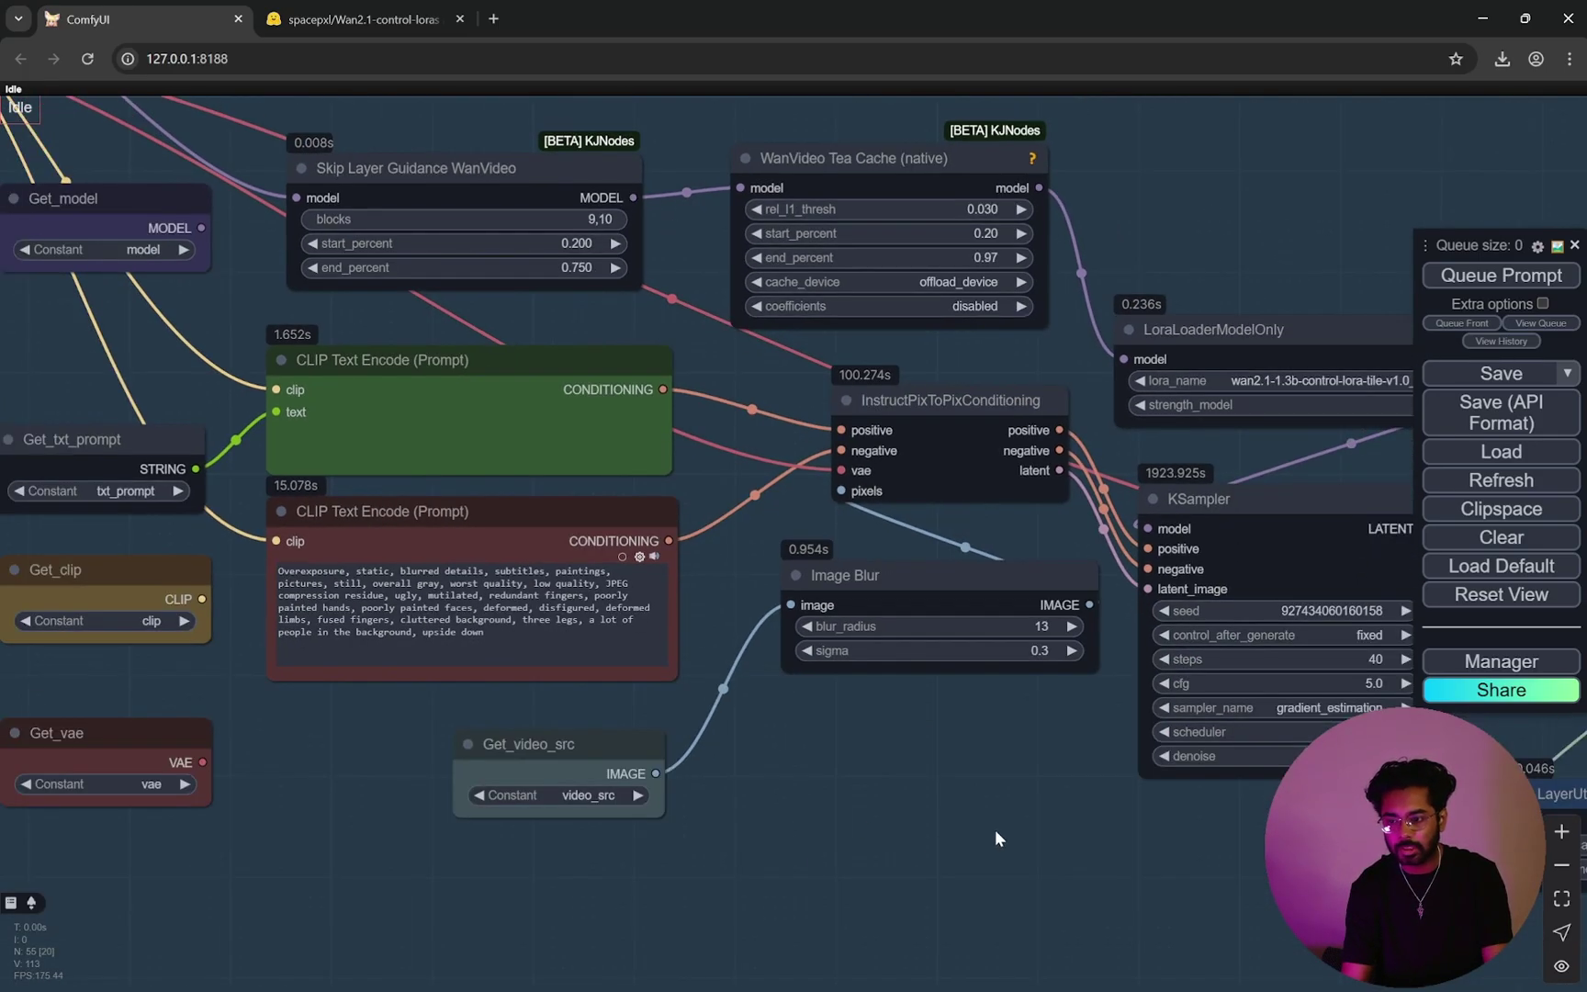
left_click_drag(993, 829, 517, 751)
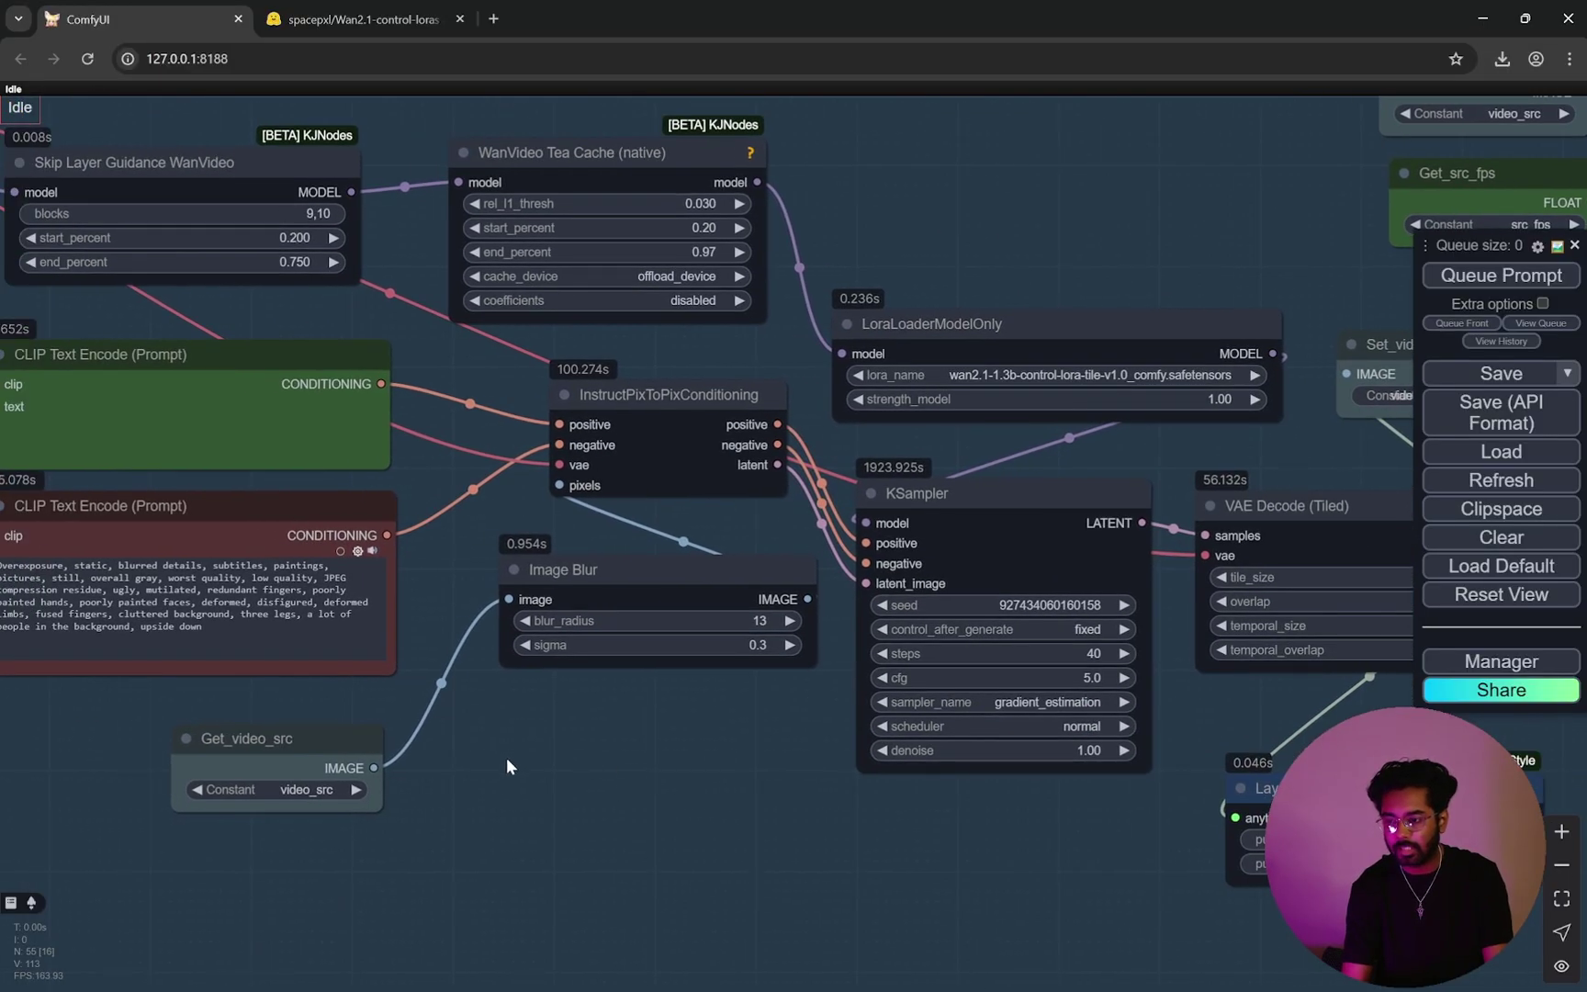
scroll(515, 749, "up", 2)
left_click_drag(737, 722, 644, 792)
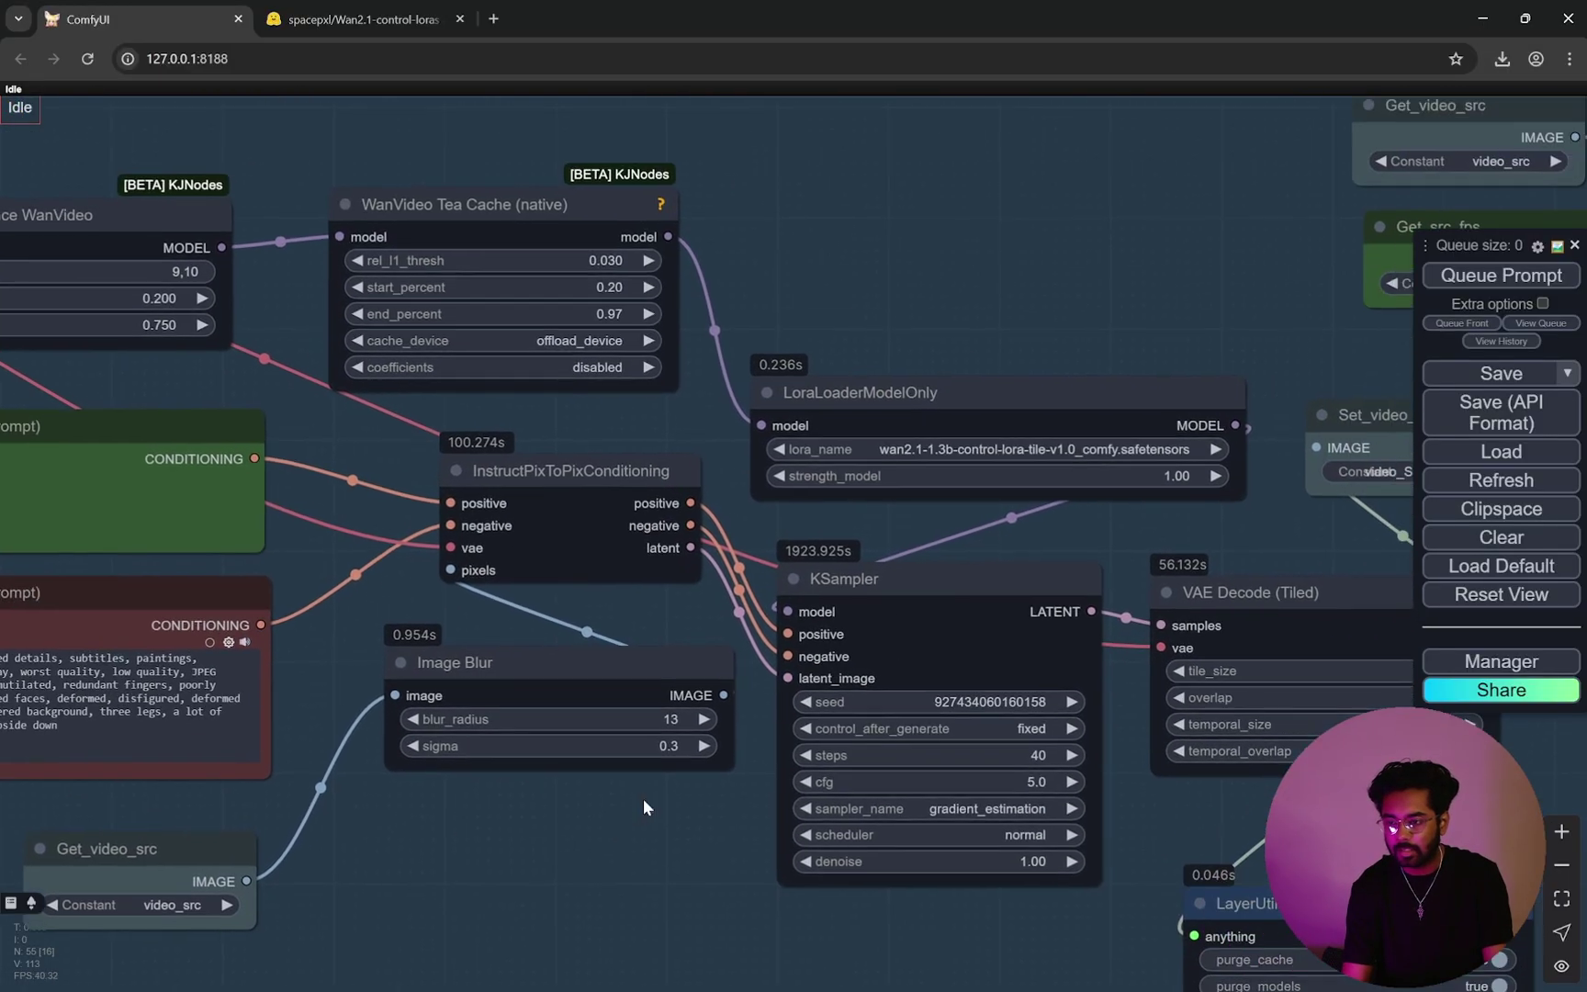
left_click_drag(675, 870, 369, 817)
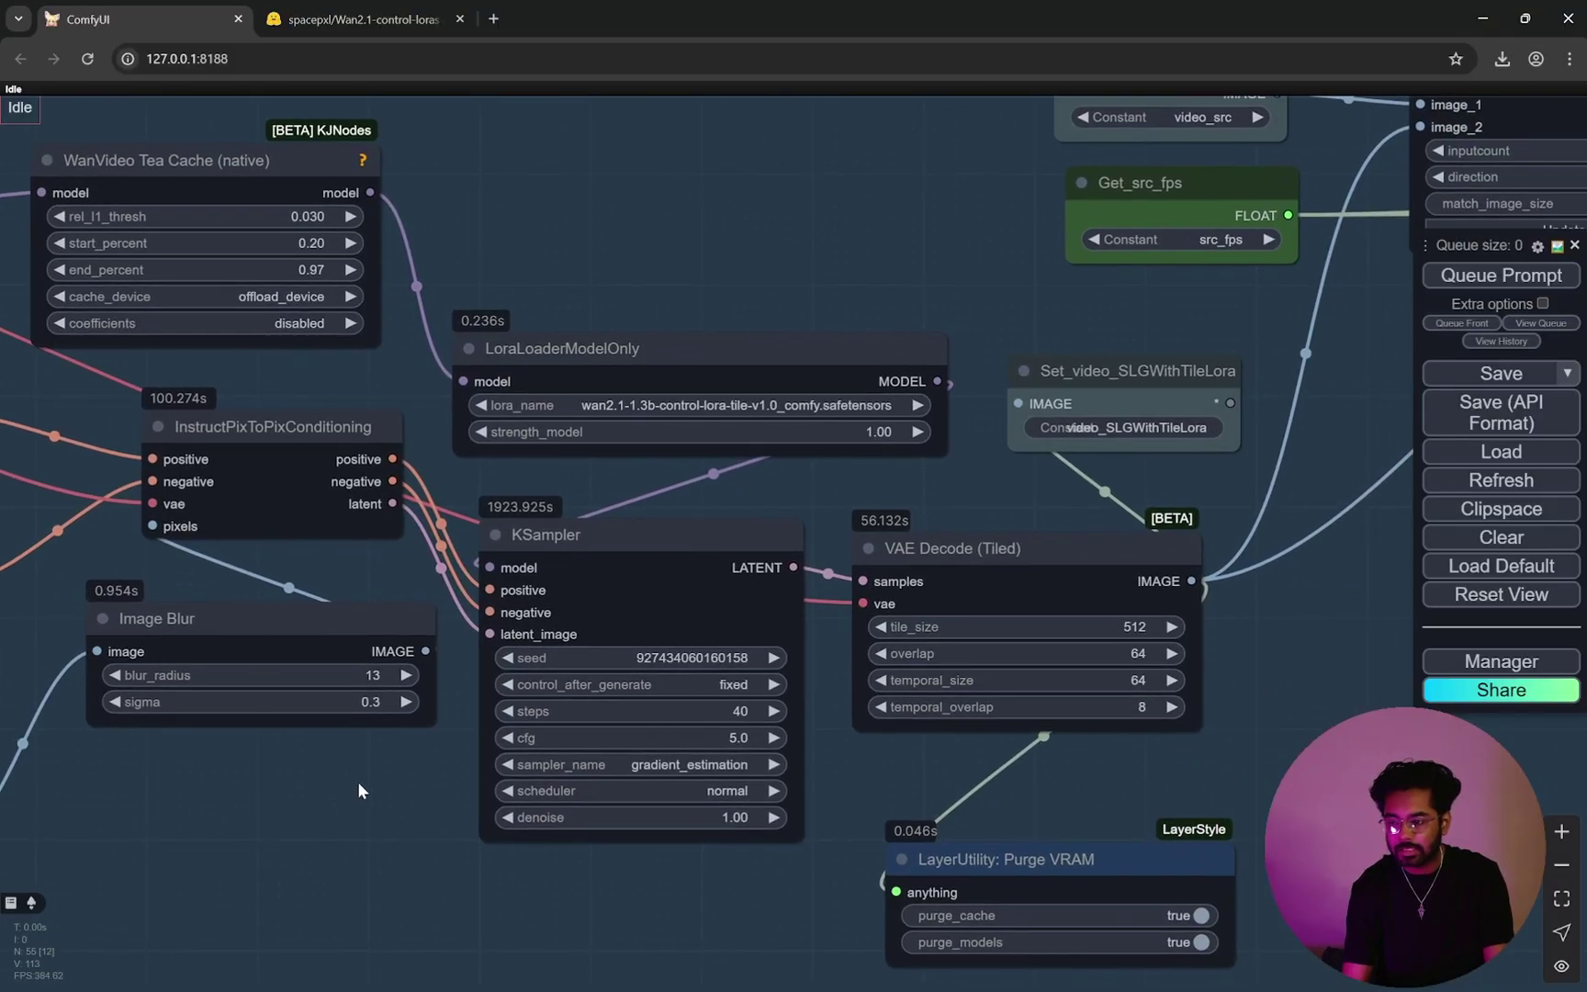
scroll(357, 780, "down", 5)
scroll(893, 613, "up", 3)
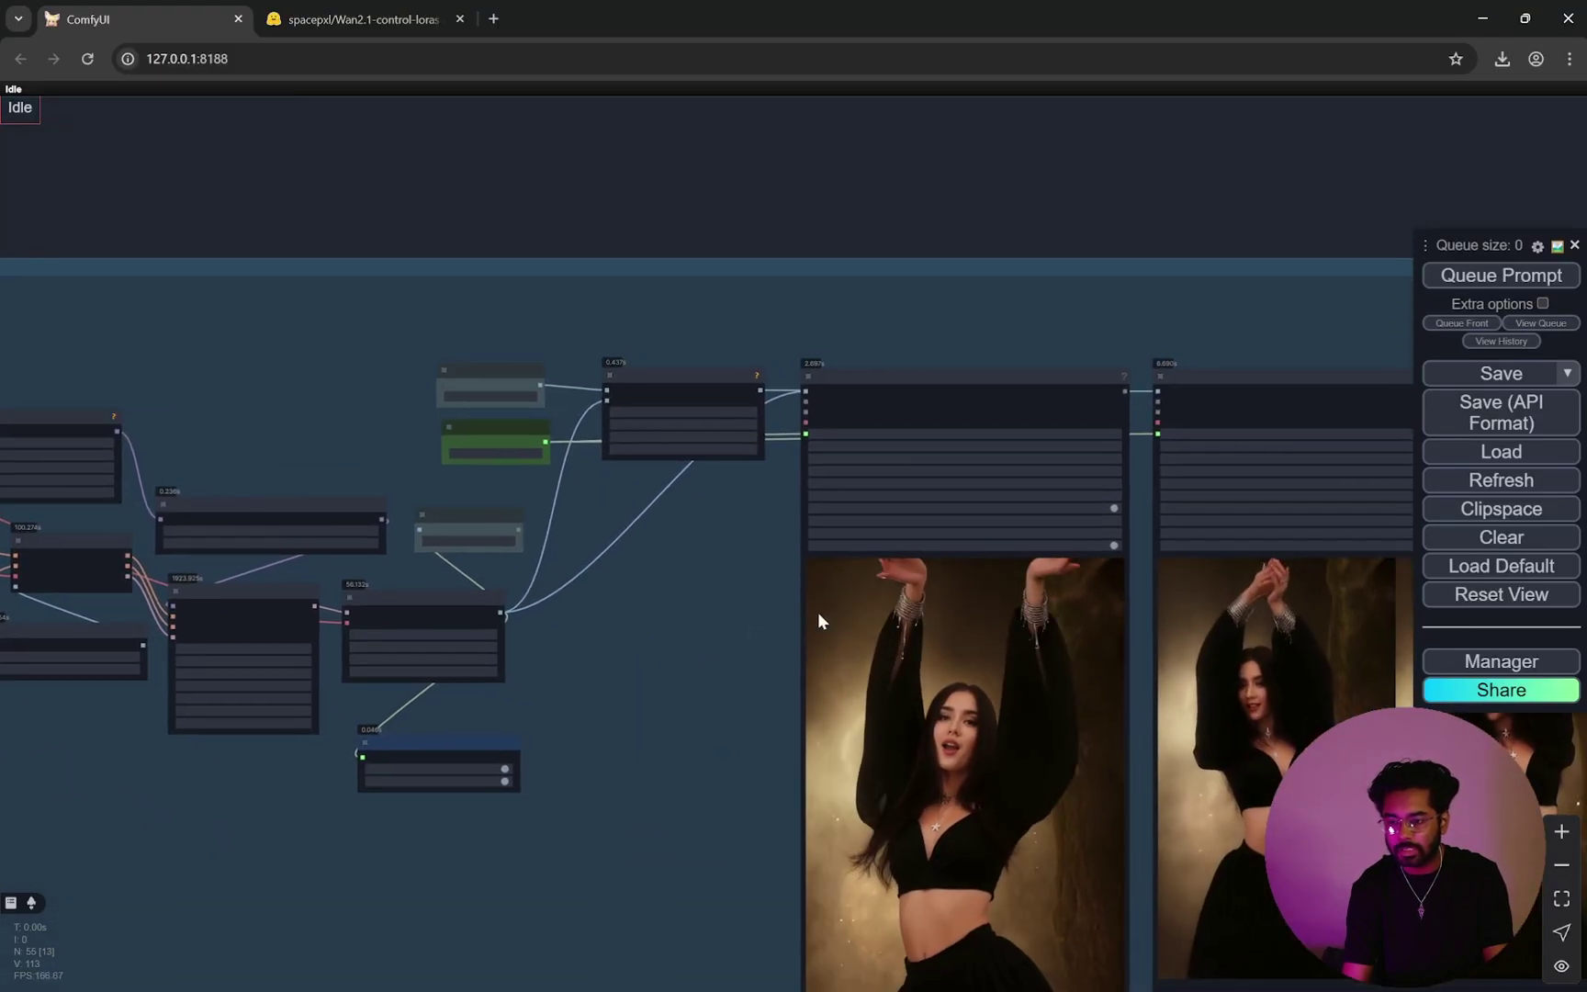
scroll(960, 618, "up", 10)
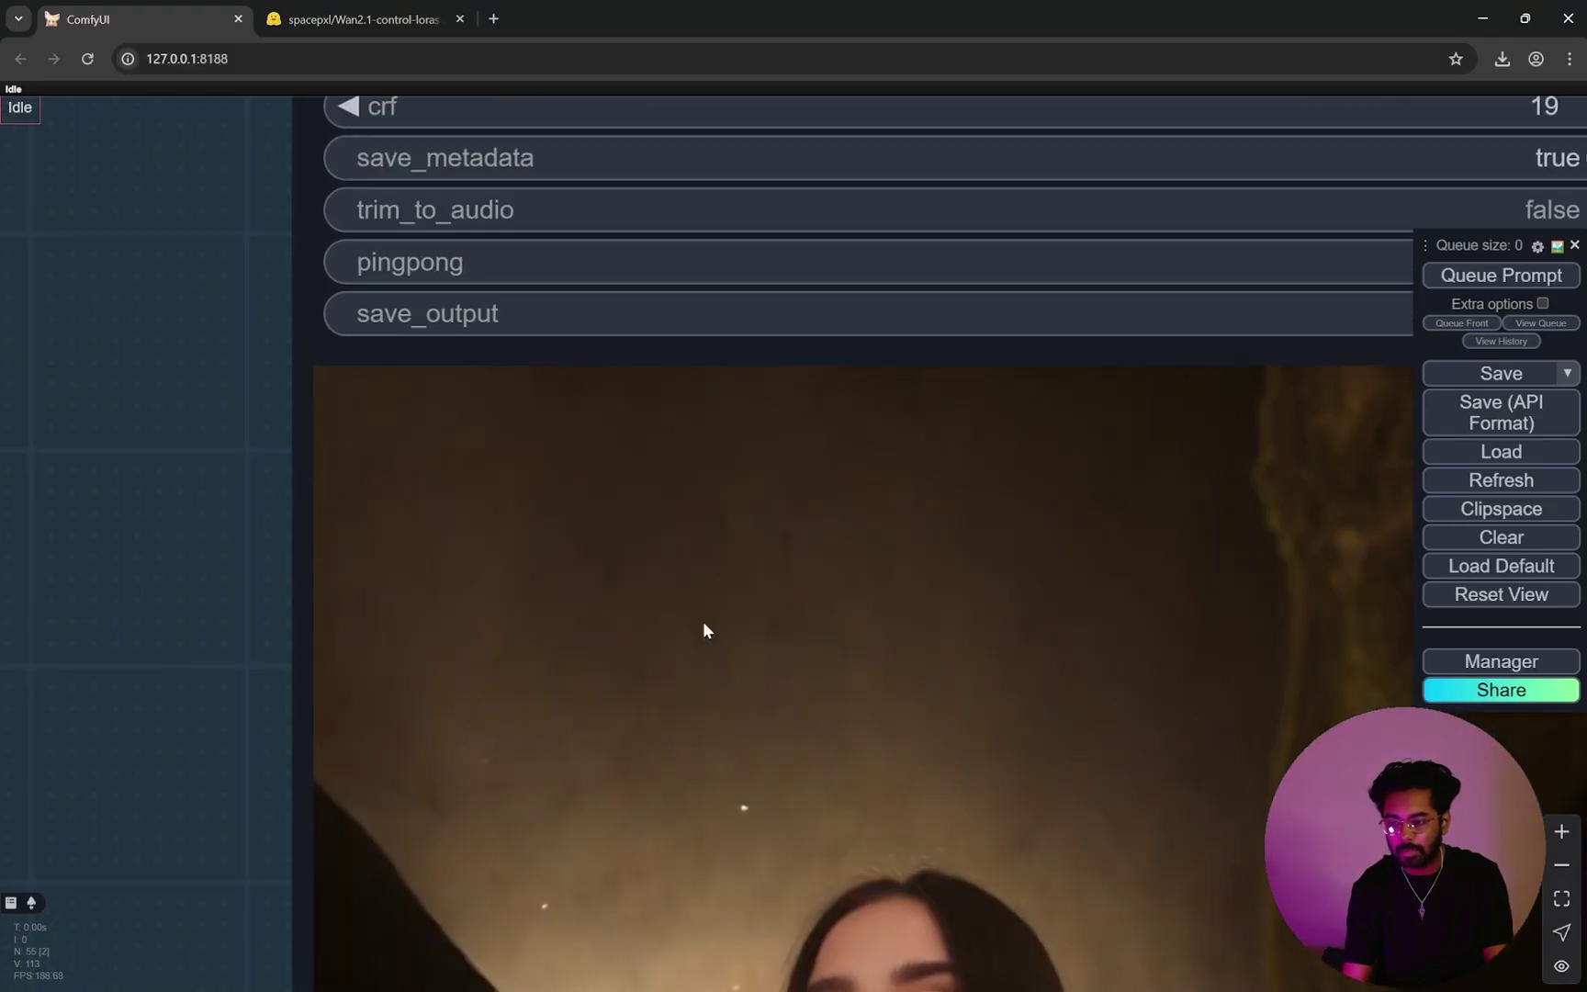
scroll(705, 630, "down", 8)
scroll(1219, 634, "up", 7)
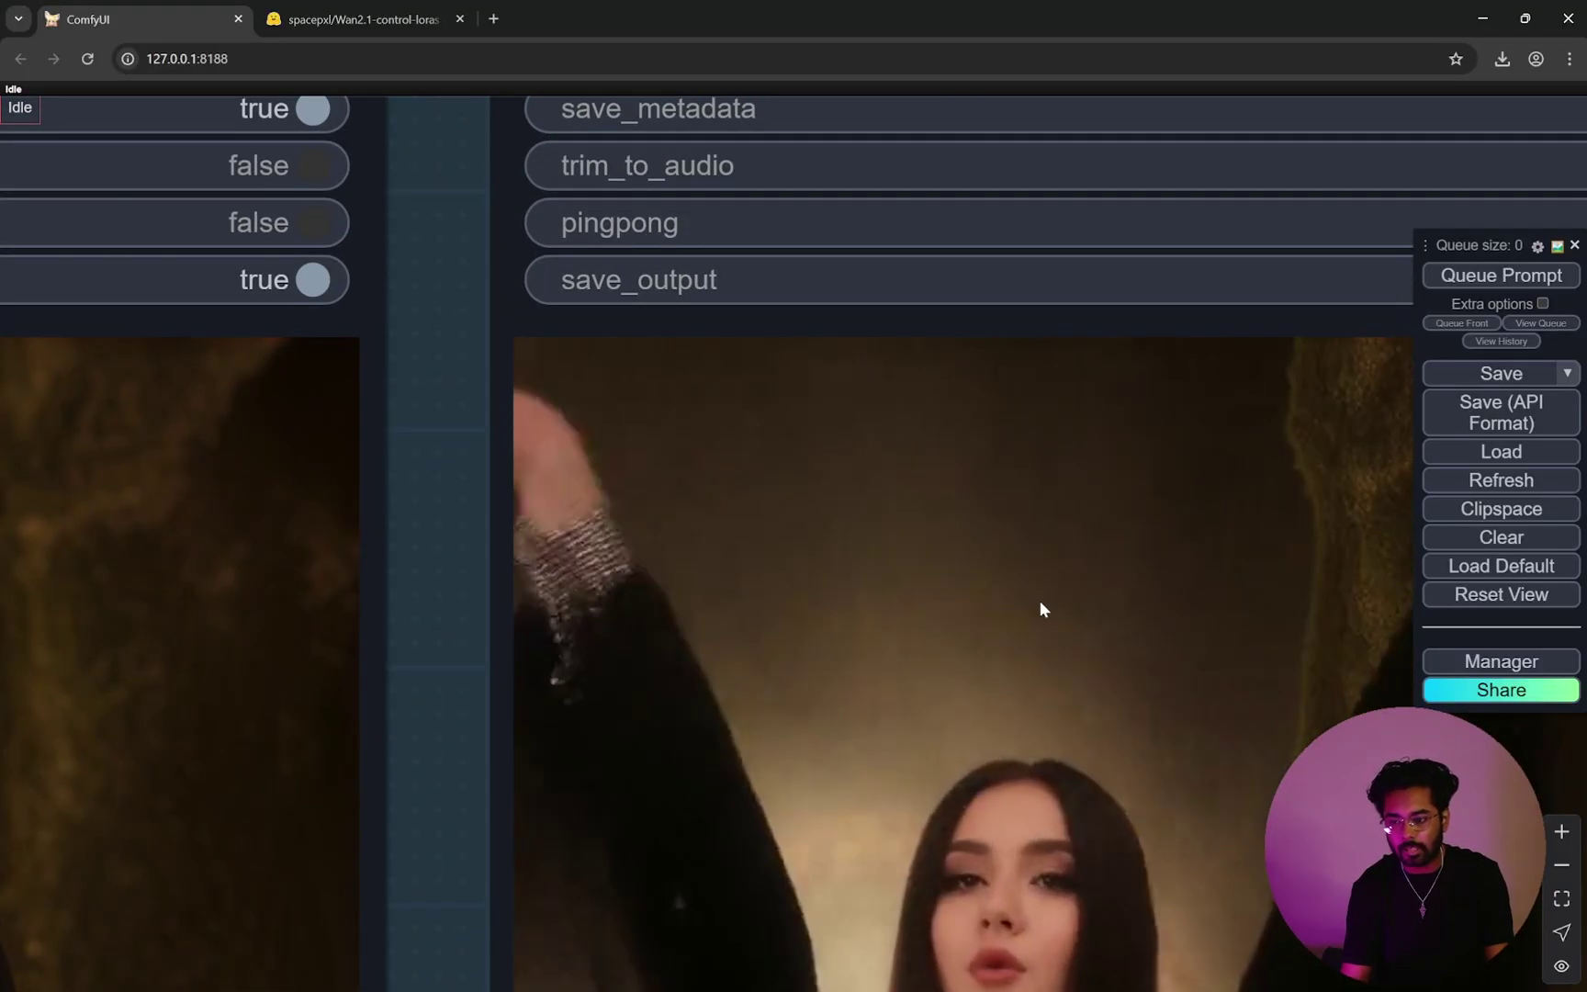
scroll(1041, 607, "down", 4)
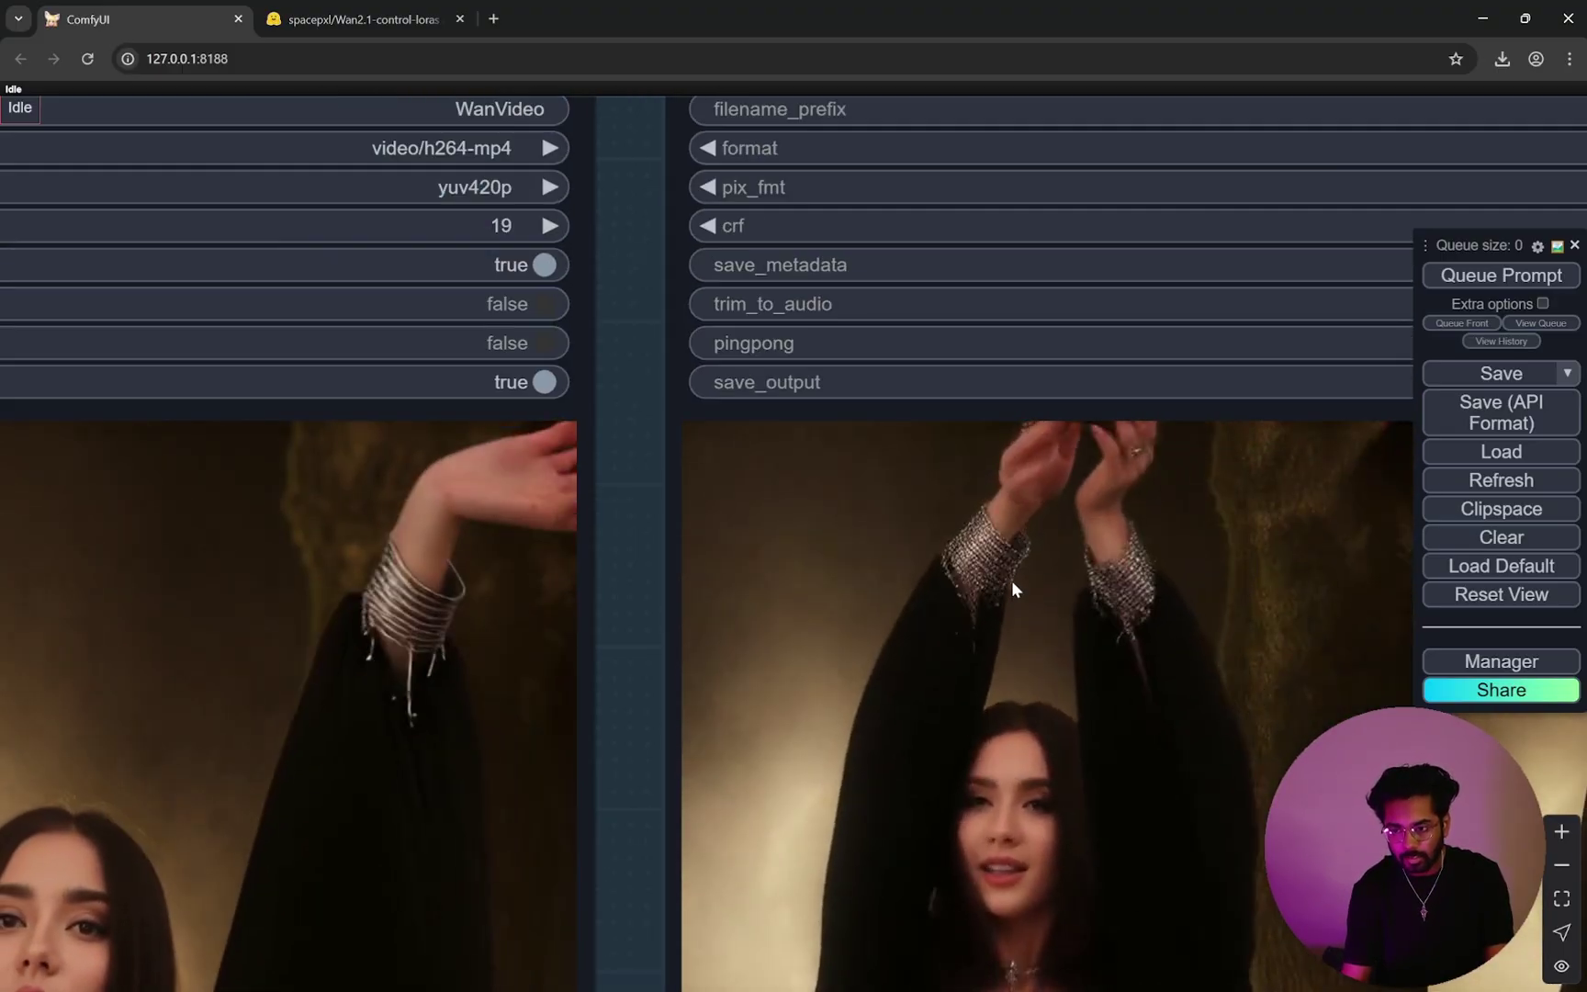
Step: Zoom and pan to inspect the KSampler, VAE Decode and Purge VRAM nodes
scroll(1012, 581, "down", 5)
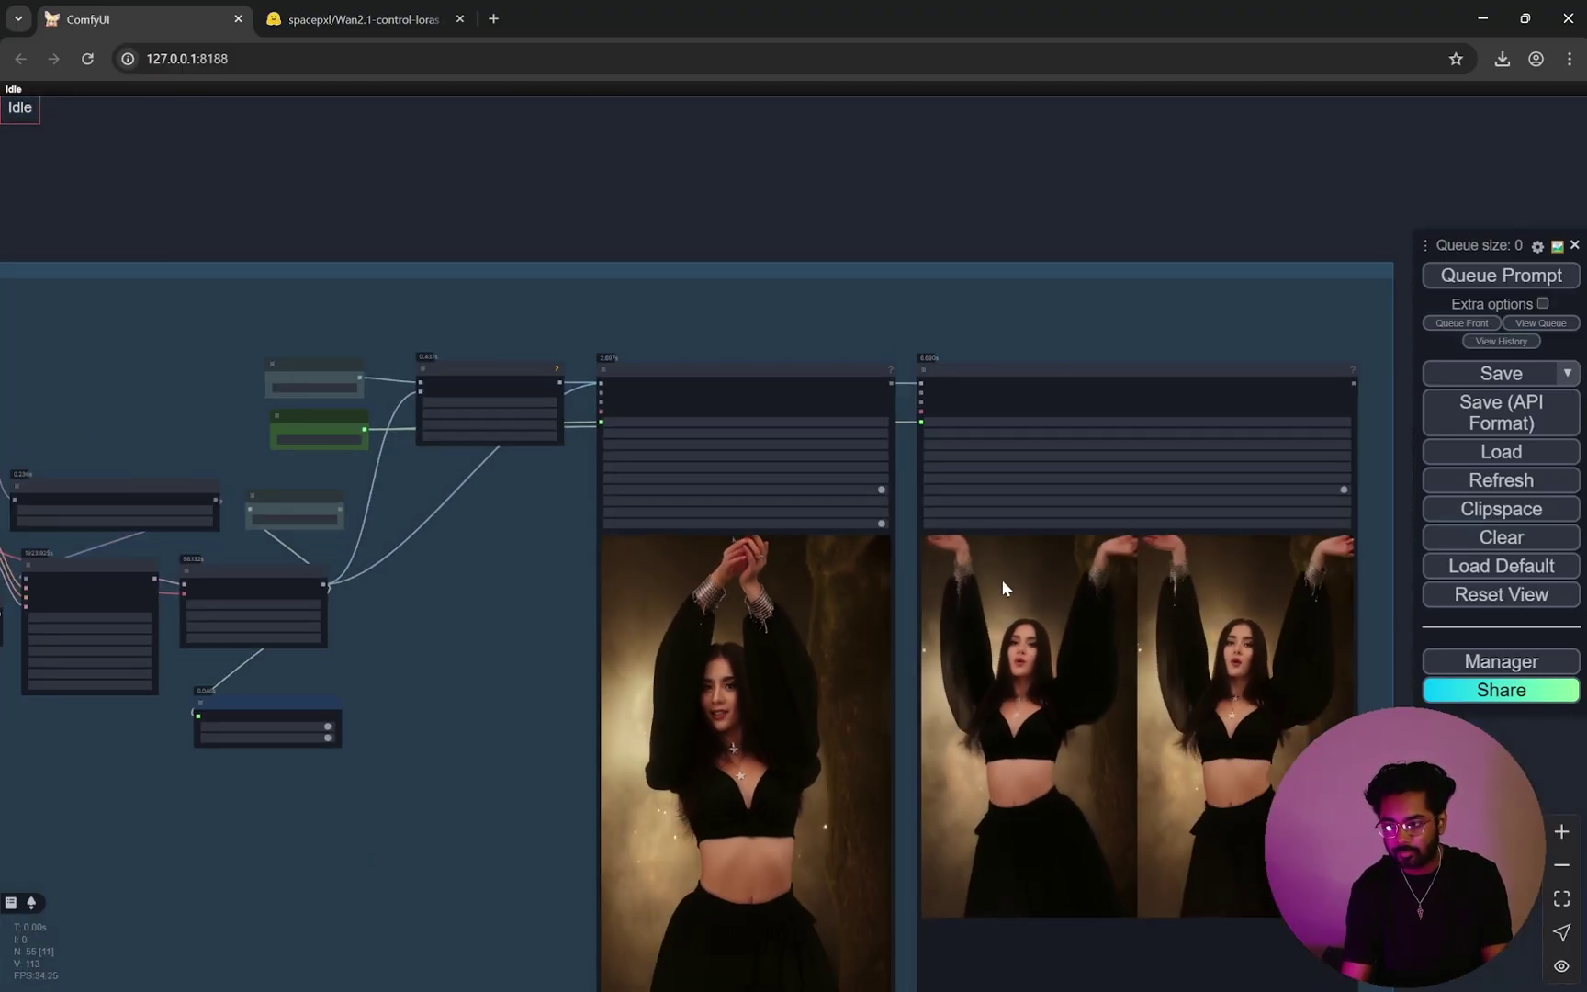
scroll(422, 610, "up", 3)
left_click_drag(422, 610, 781, 613)
scroll(524, 588, "up", 2)
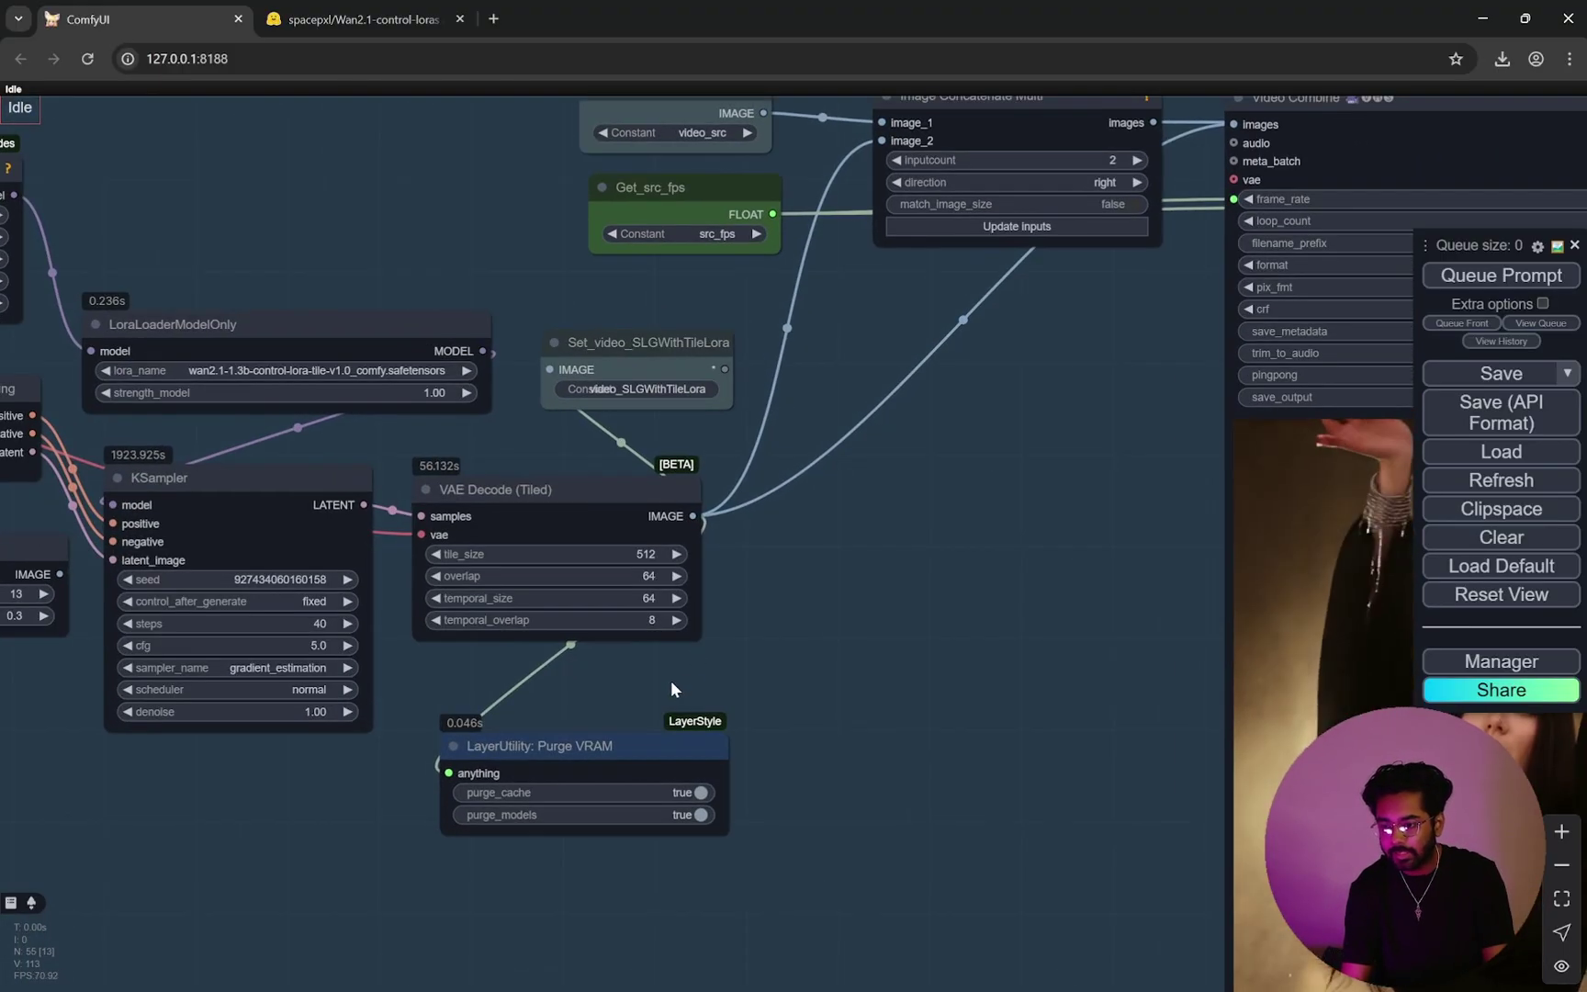
left_click_drag(671, 680, 815, 671)
scroll(804, 674, "up", 3)
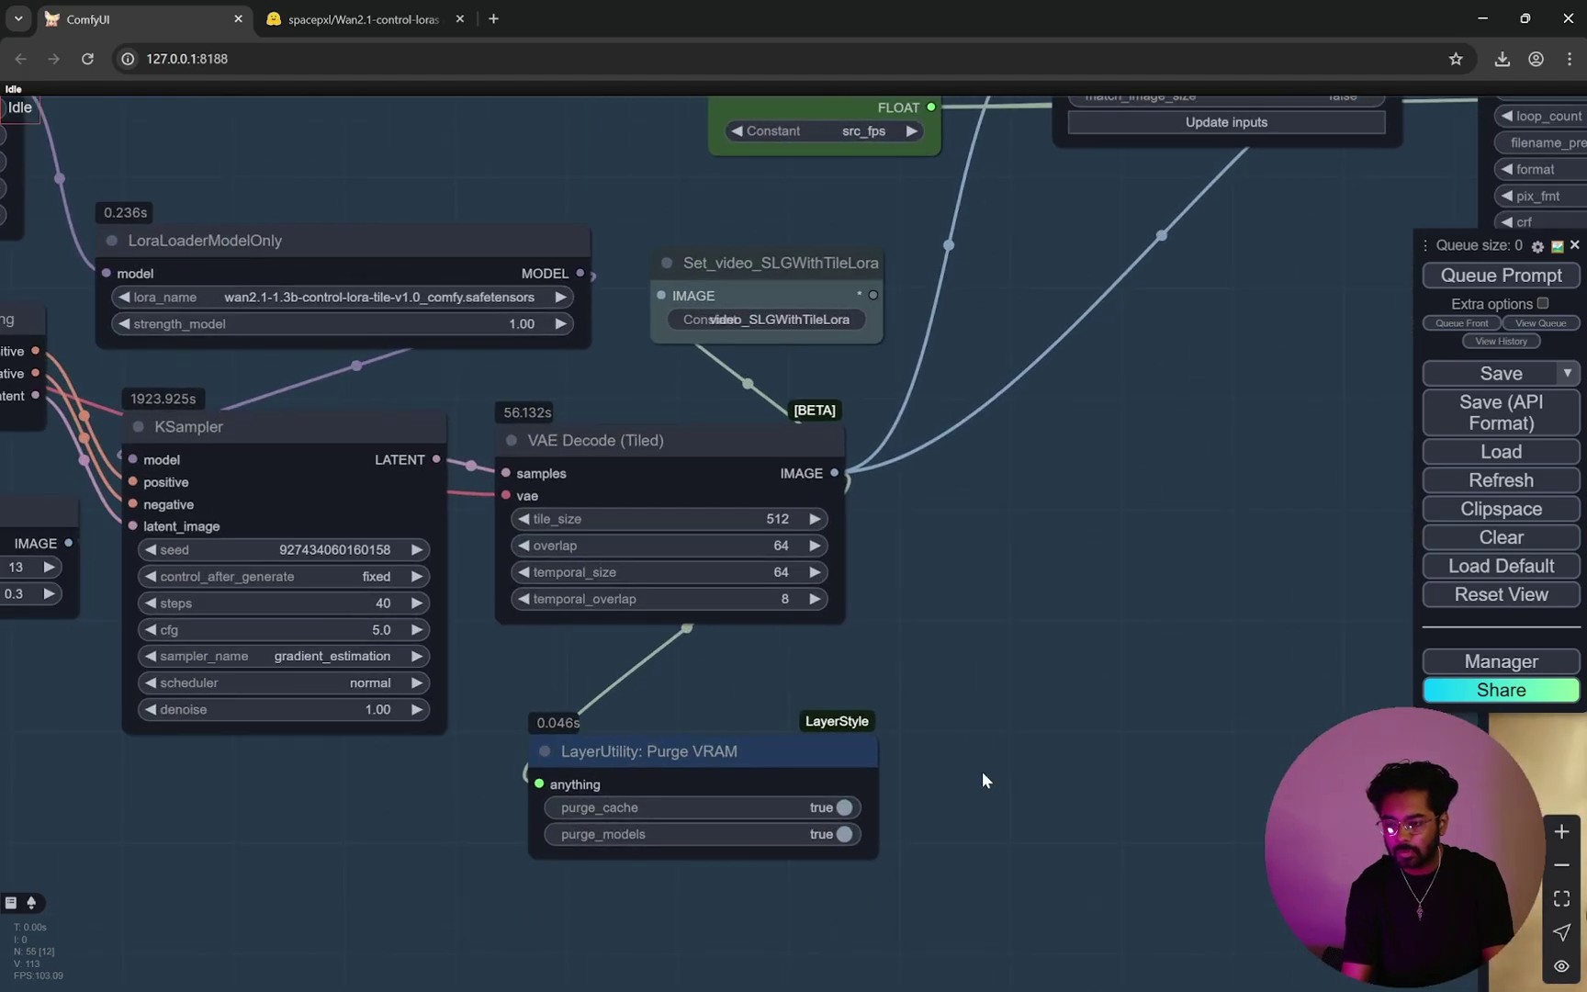
scroll(948, 843, "up", 2)
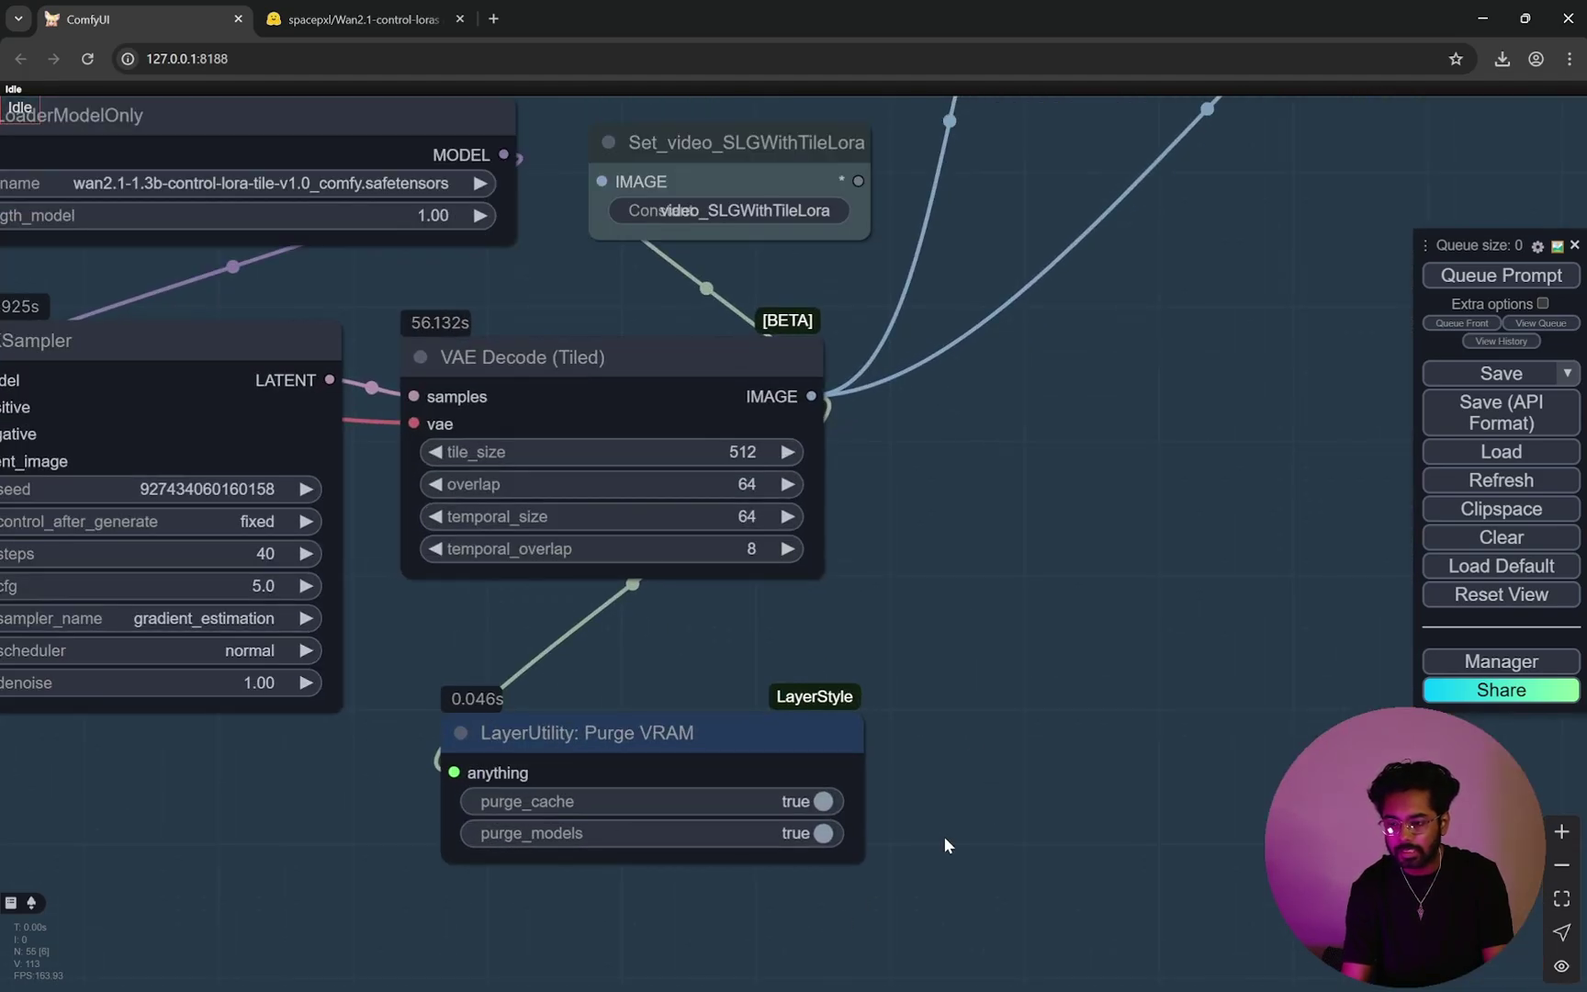
scroll(965, 808, "down", 5)
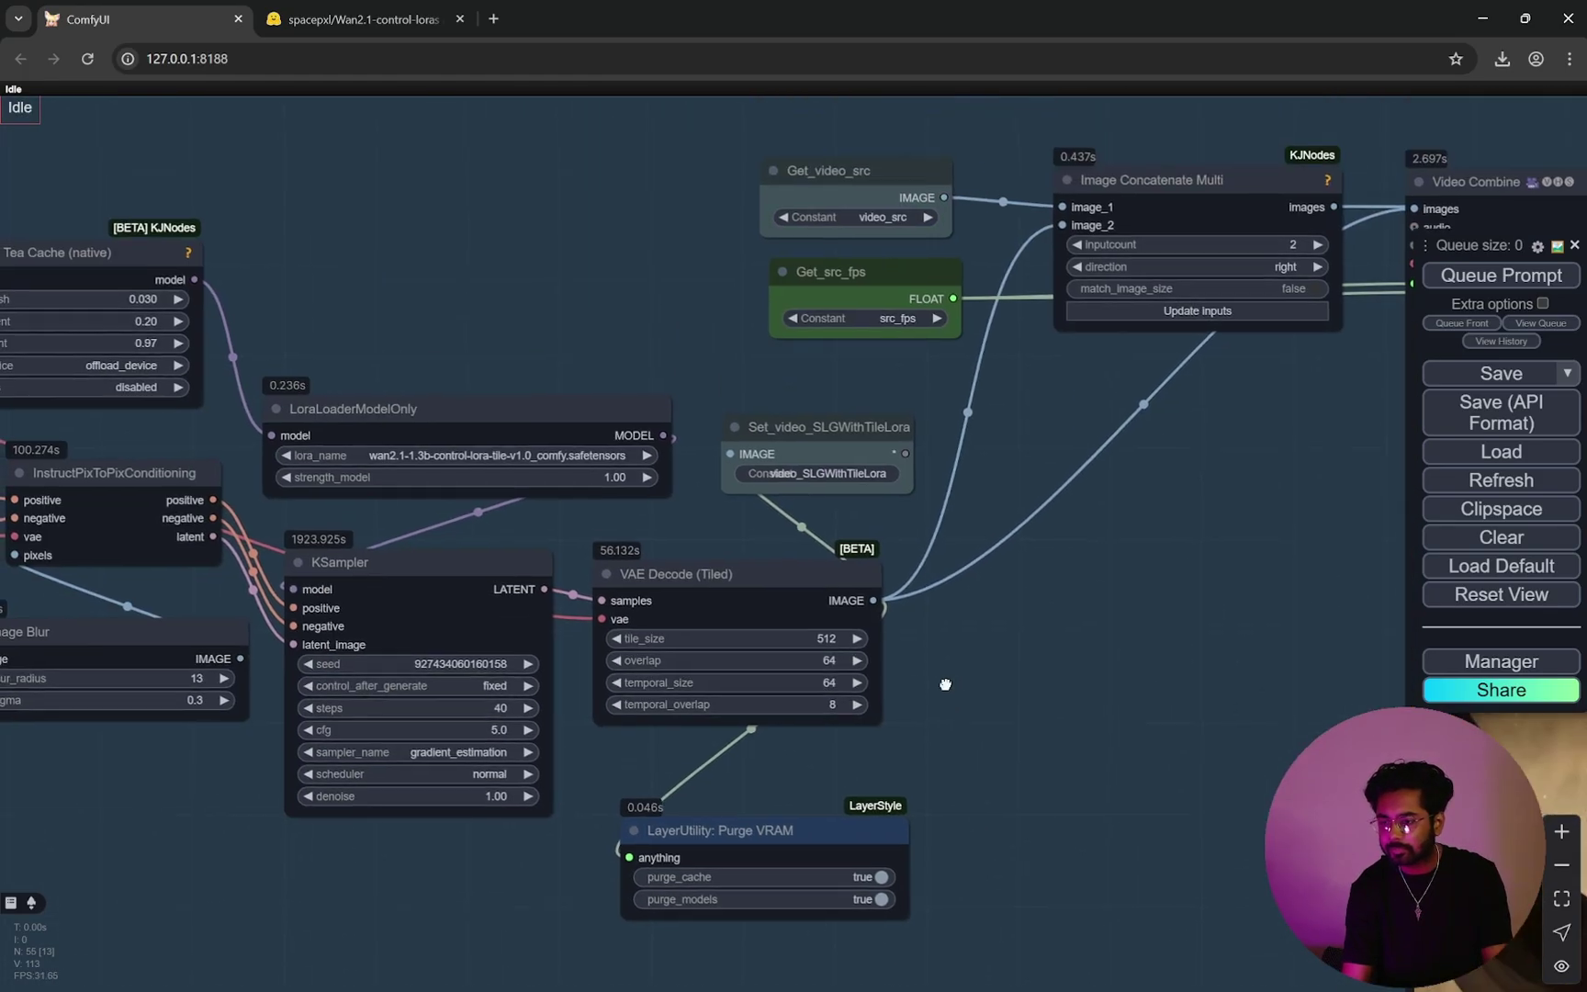
scroll(455, 847, "up", 2)
scroll(457, 846, "up", 2)
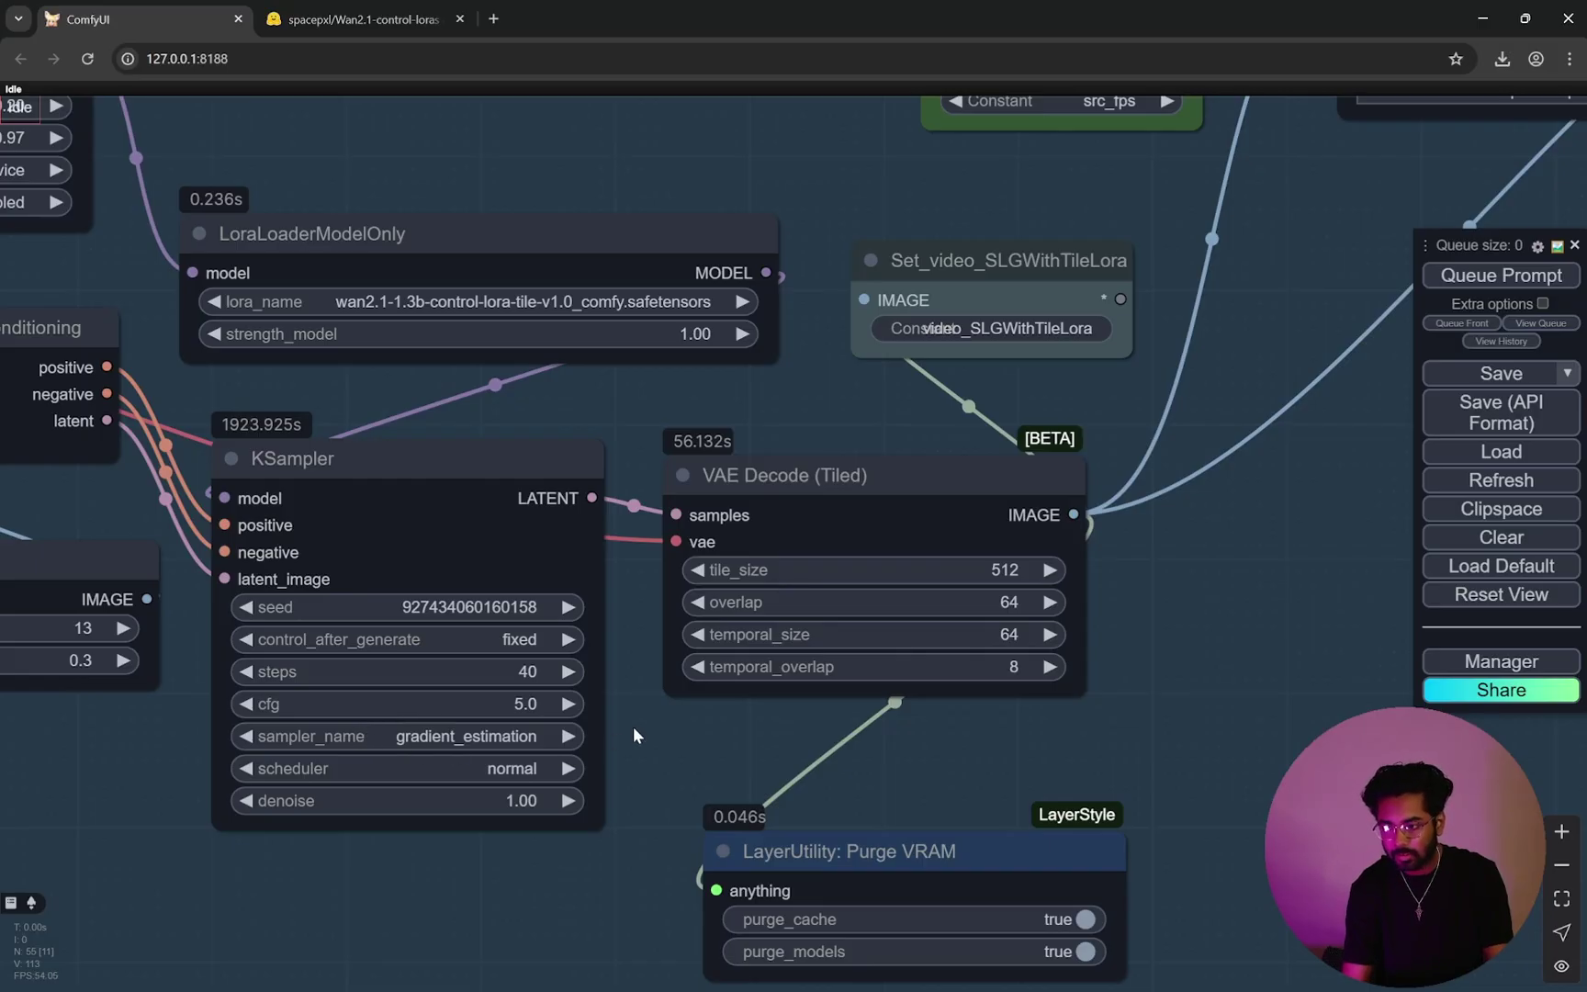
scroll(648, 718, "up", 5)
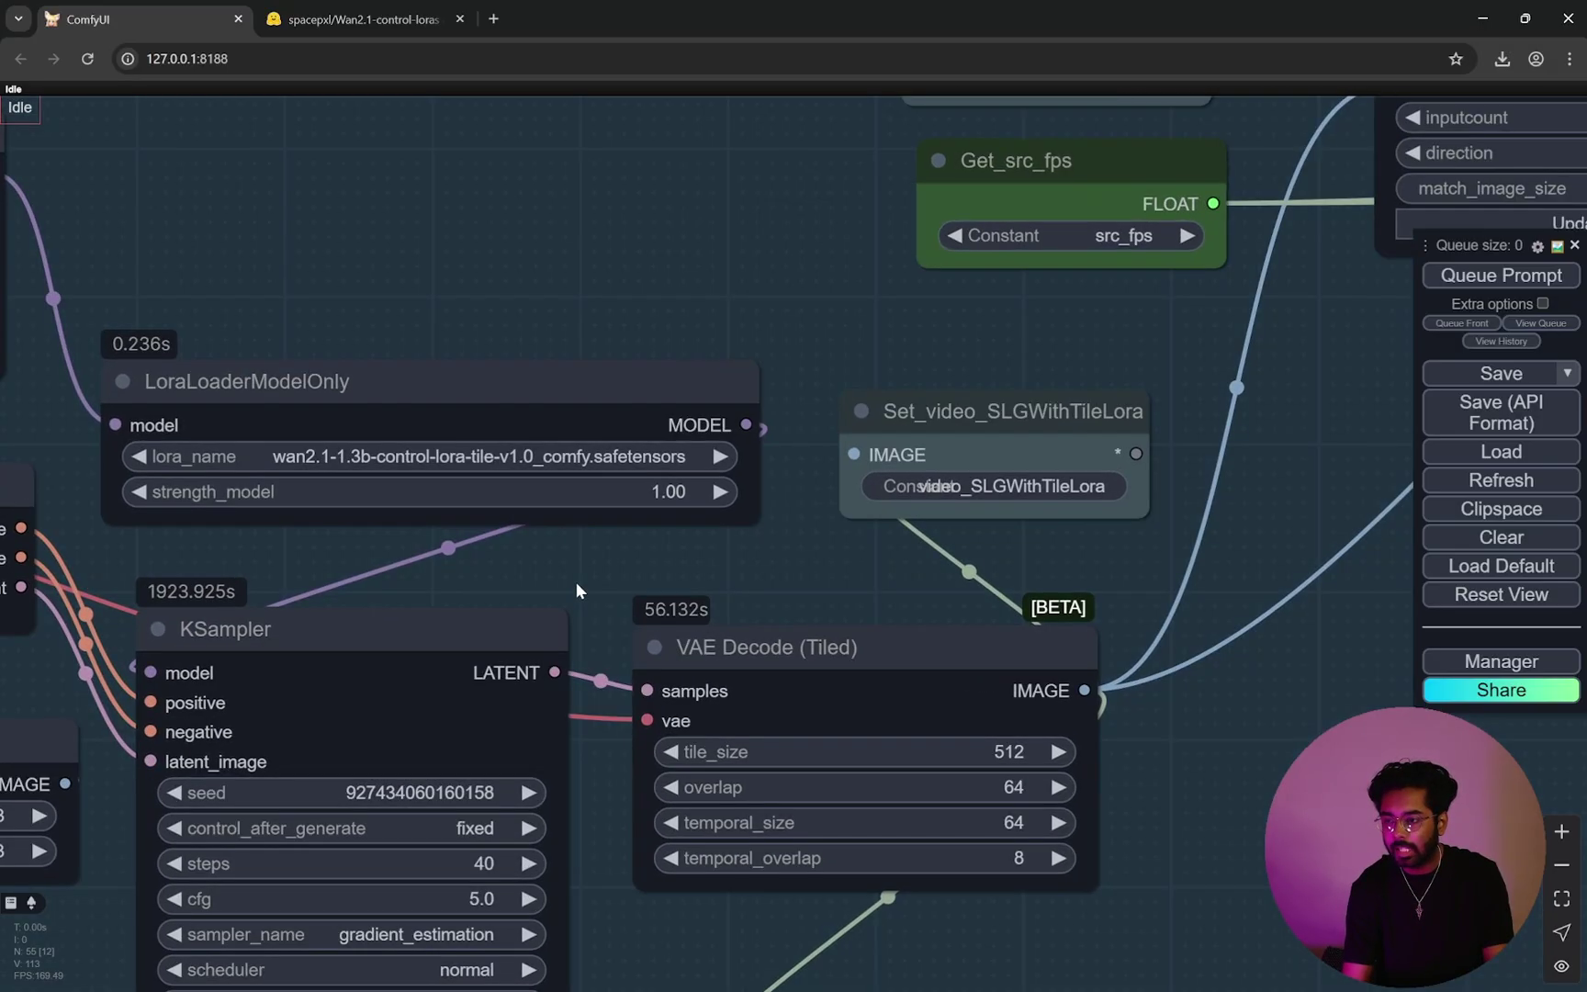
scroll(618, 384, "down", 5)
scroll(623, 359, "up", 2)
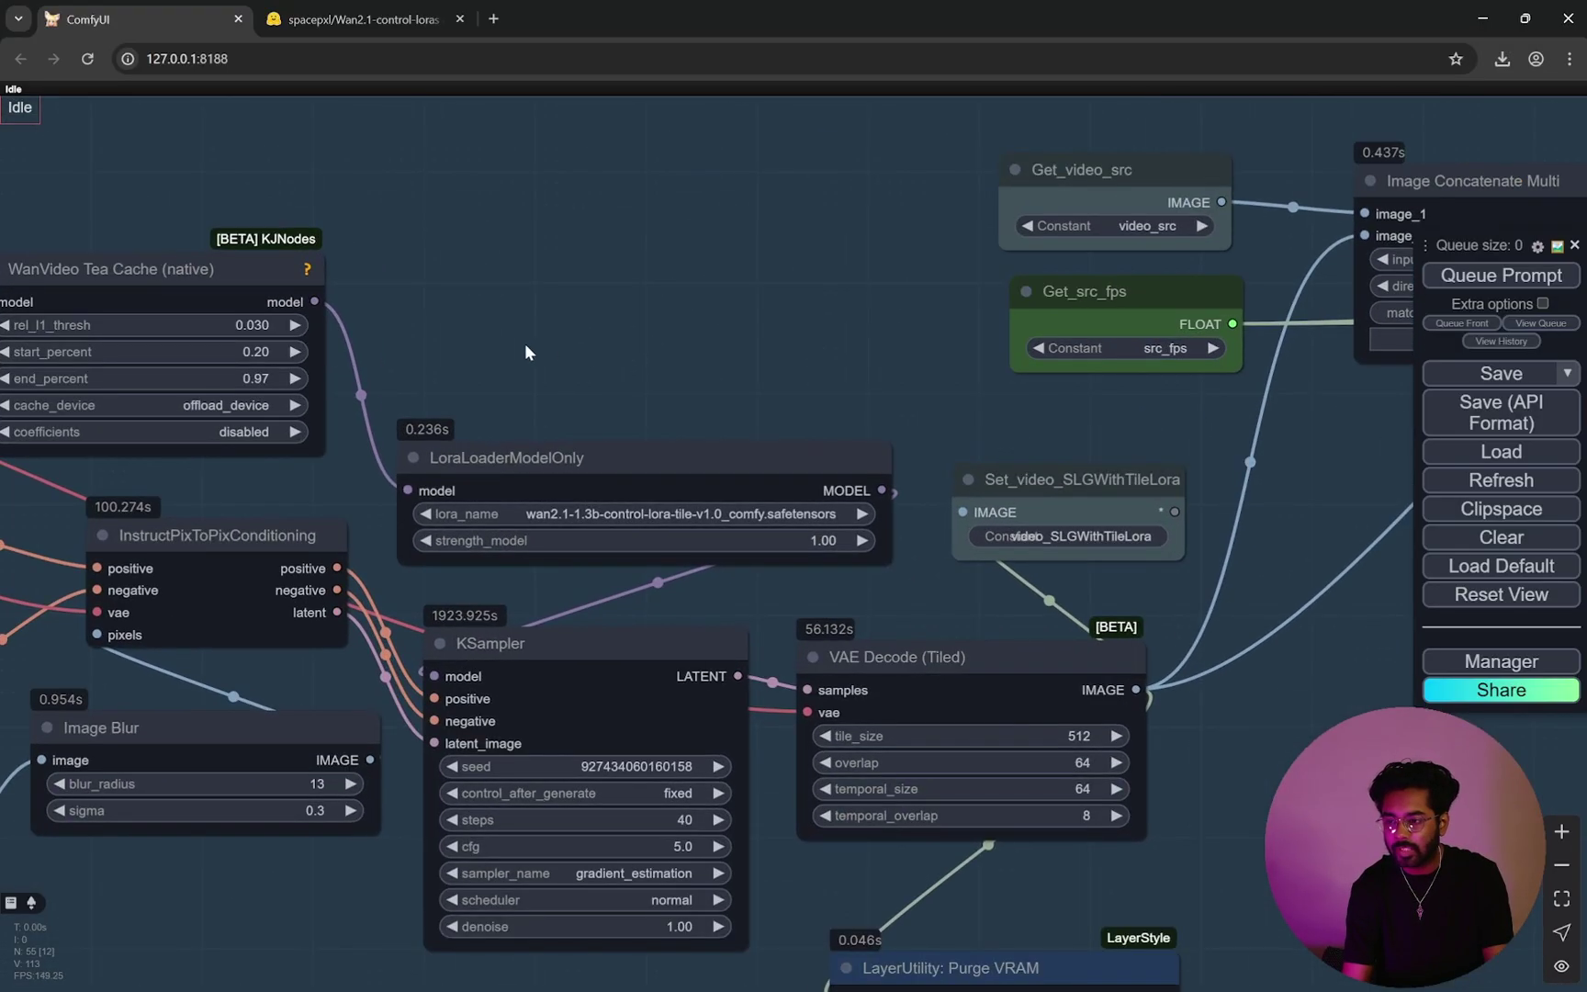
scroll(616, 573, "up", 3)
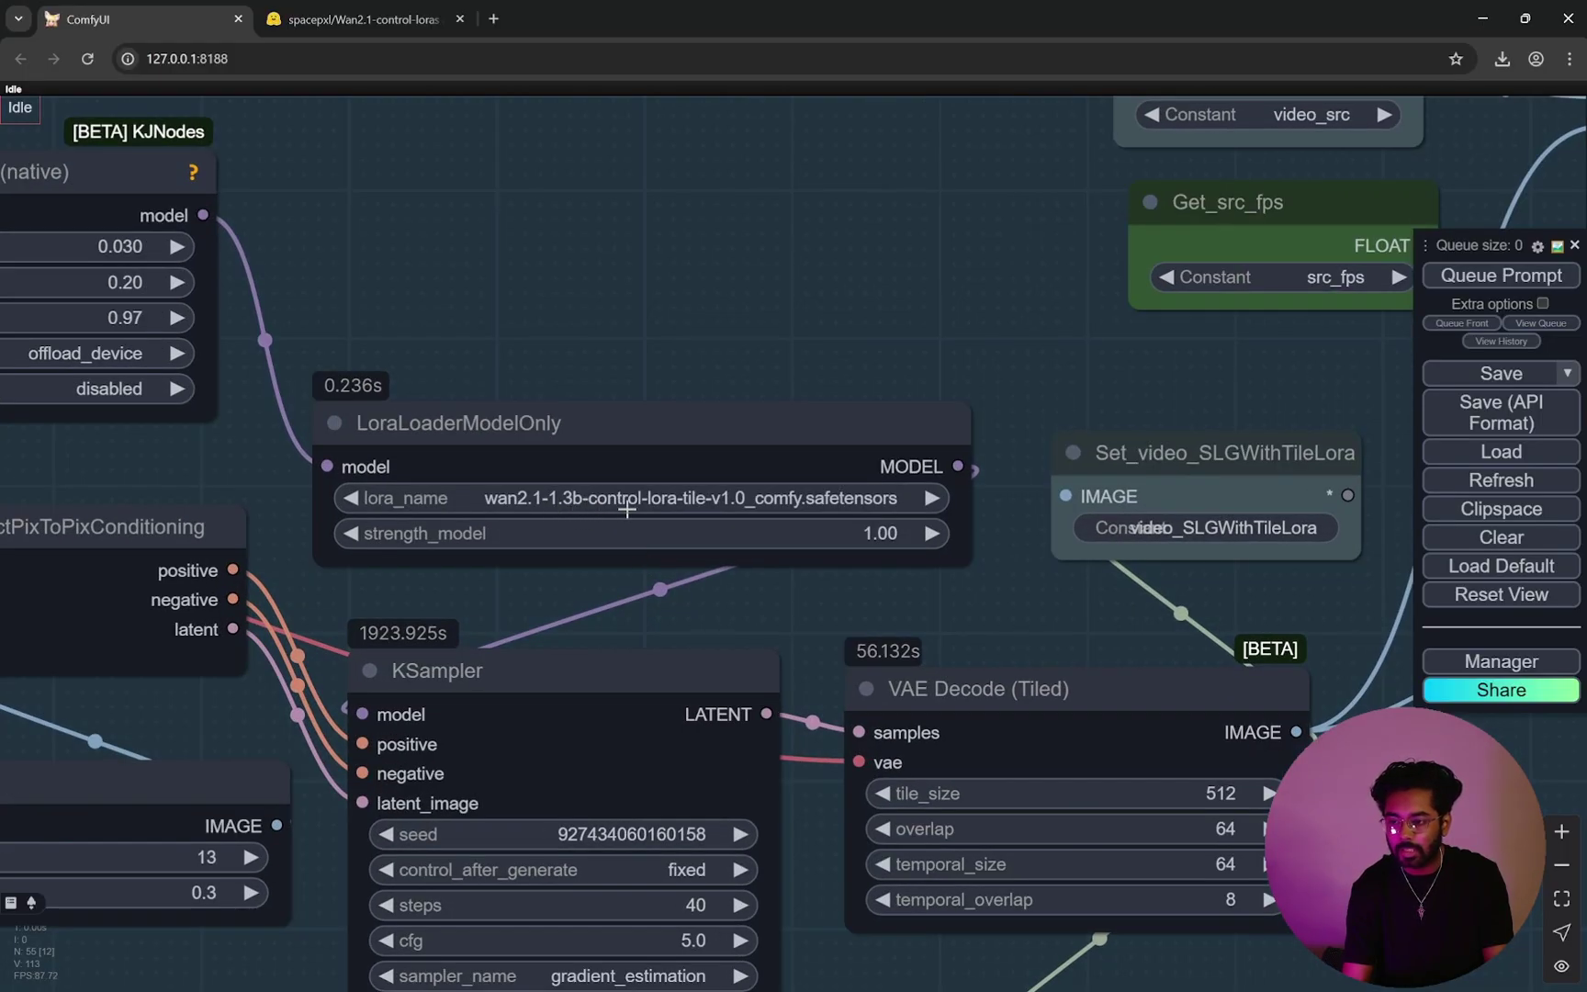
scroll(651, 341, "down", 8)
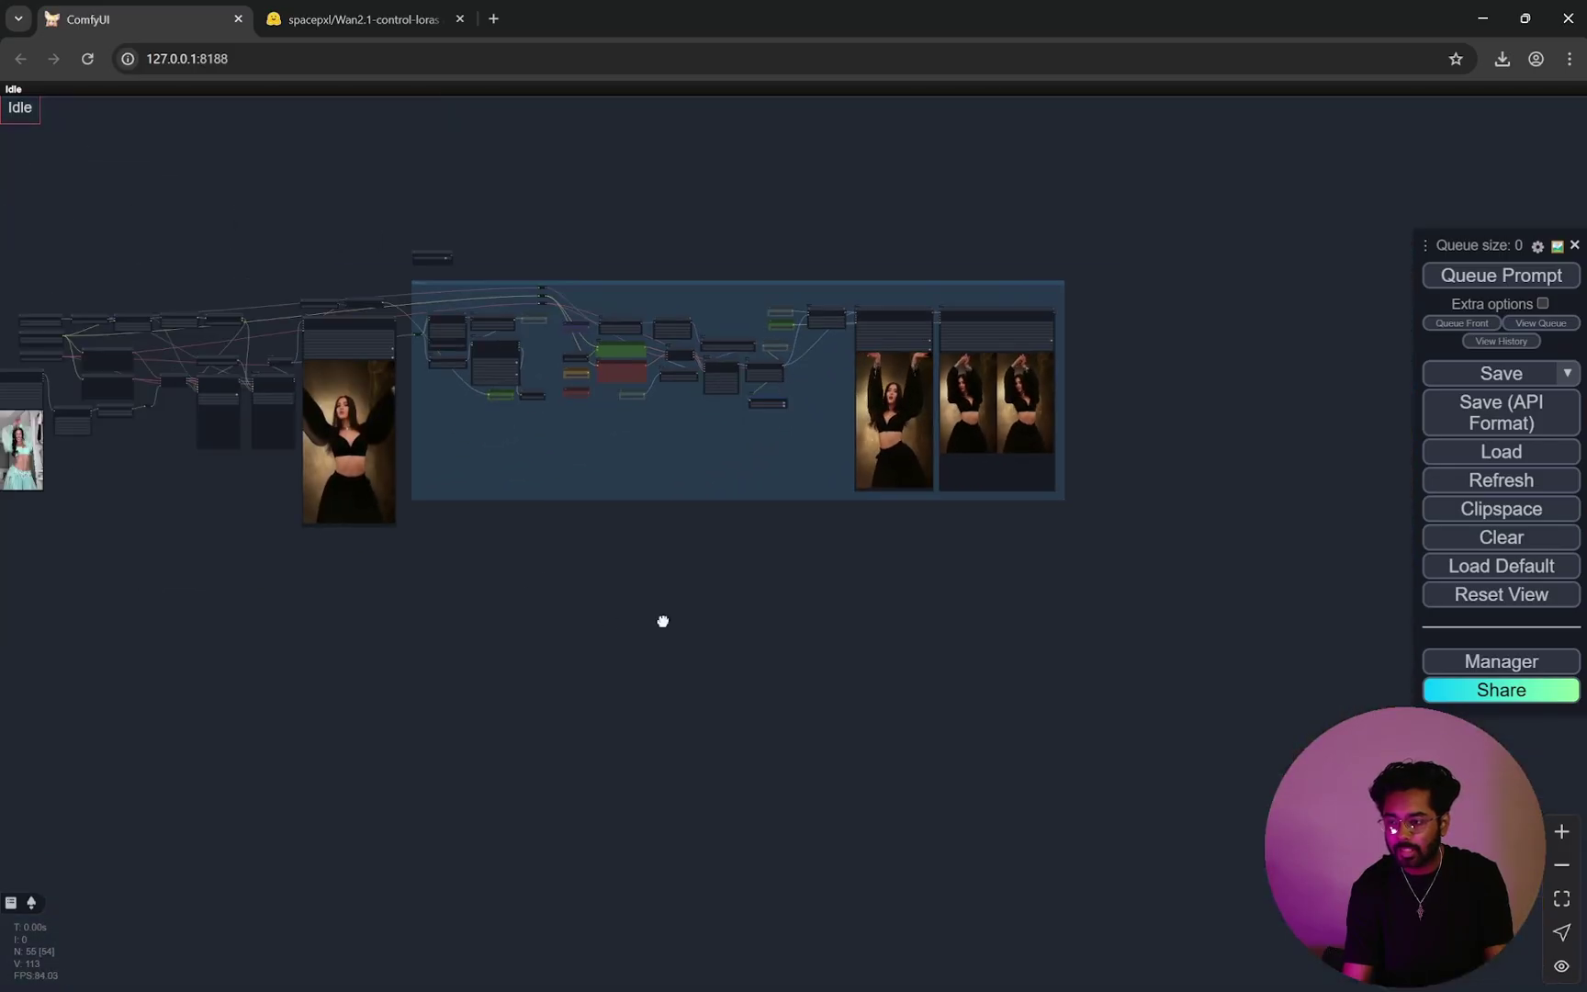
Step: Pan to the prompt and sampling nodes, then glance at the Hugging Face control-LoRA page
left_click_drag(663, 621, 870, 653)
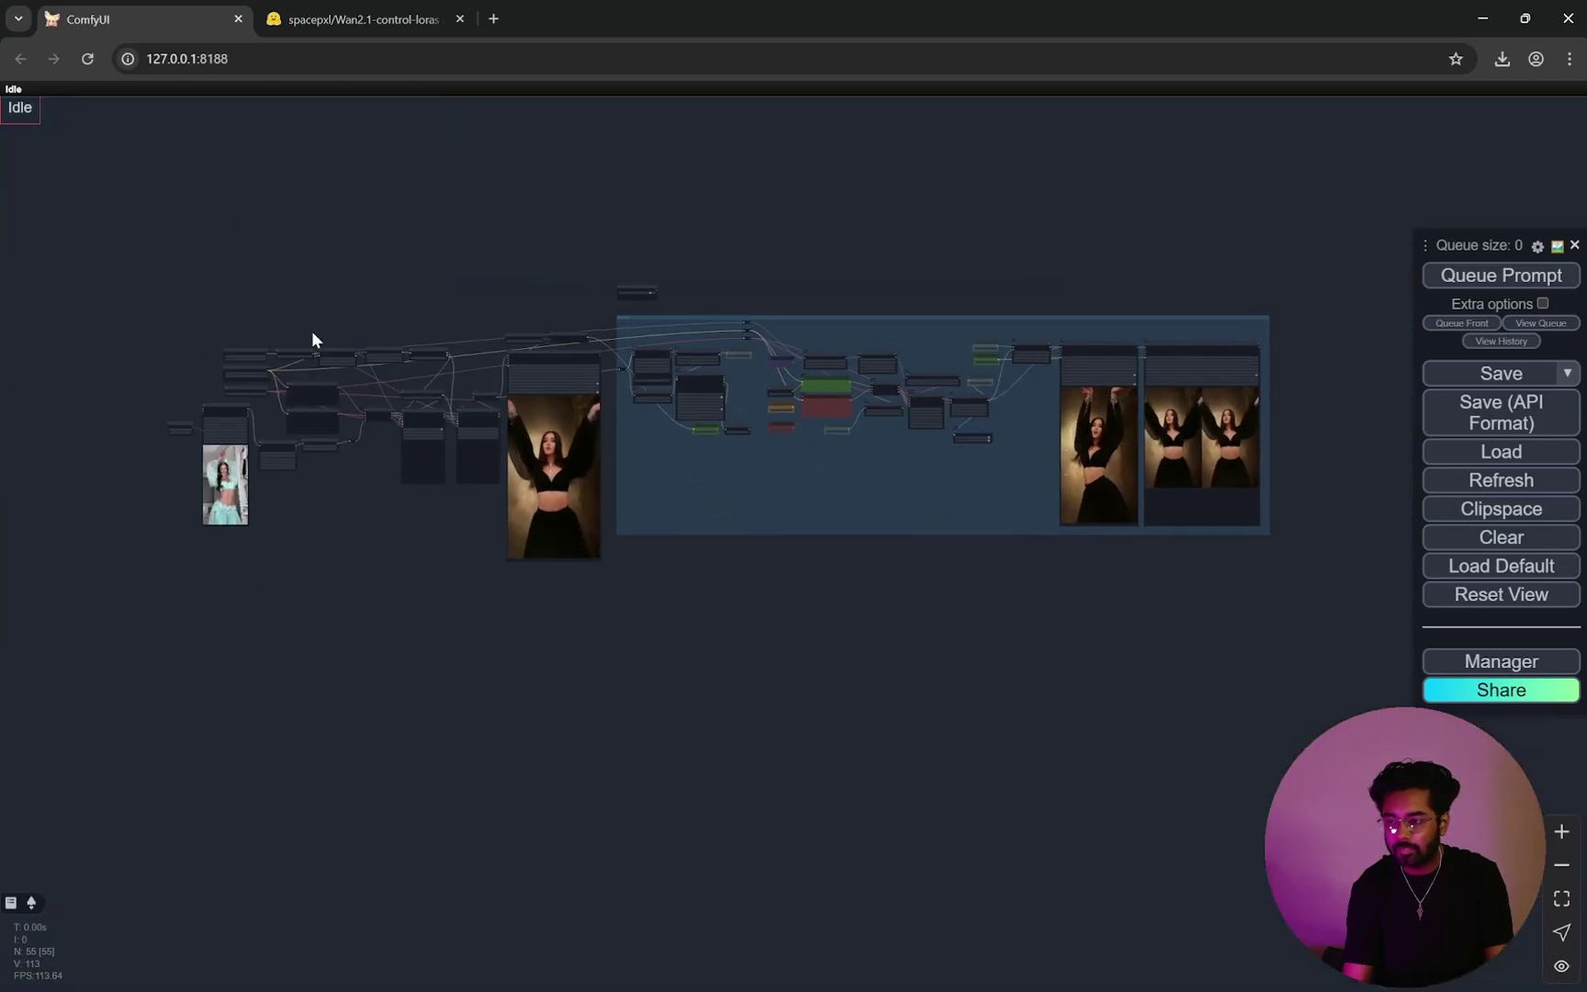
scroll(744, 372, "up", 8)
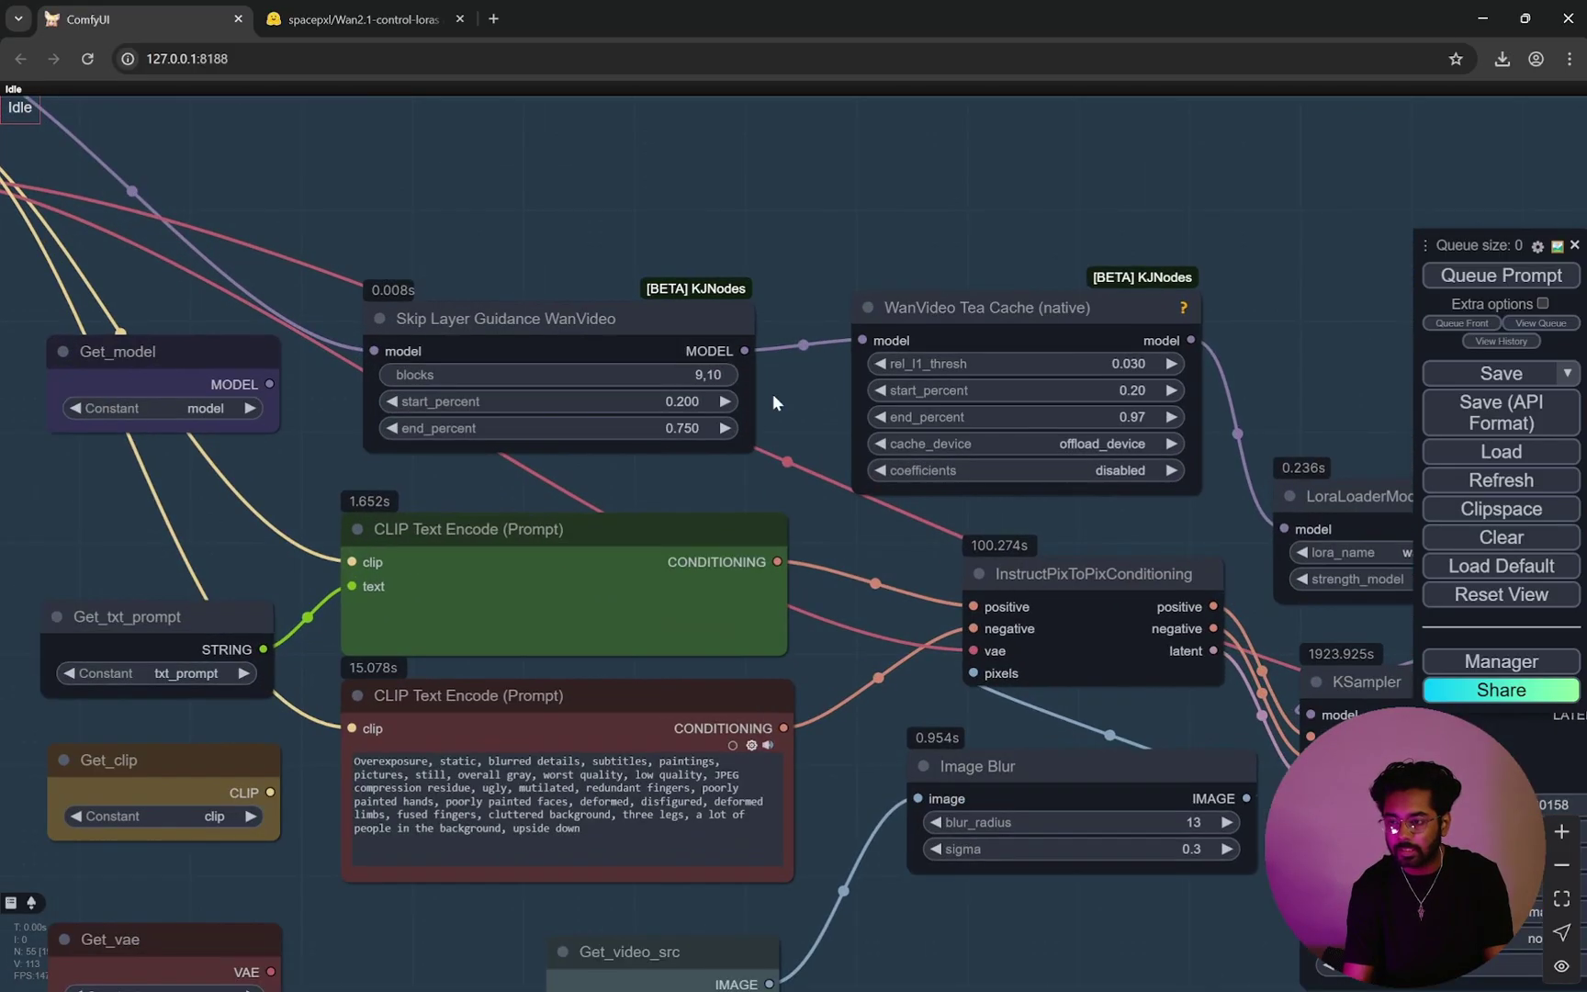
left_click(324, 11)
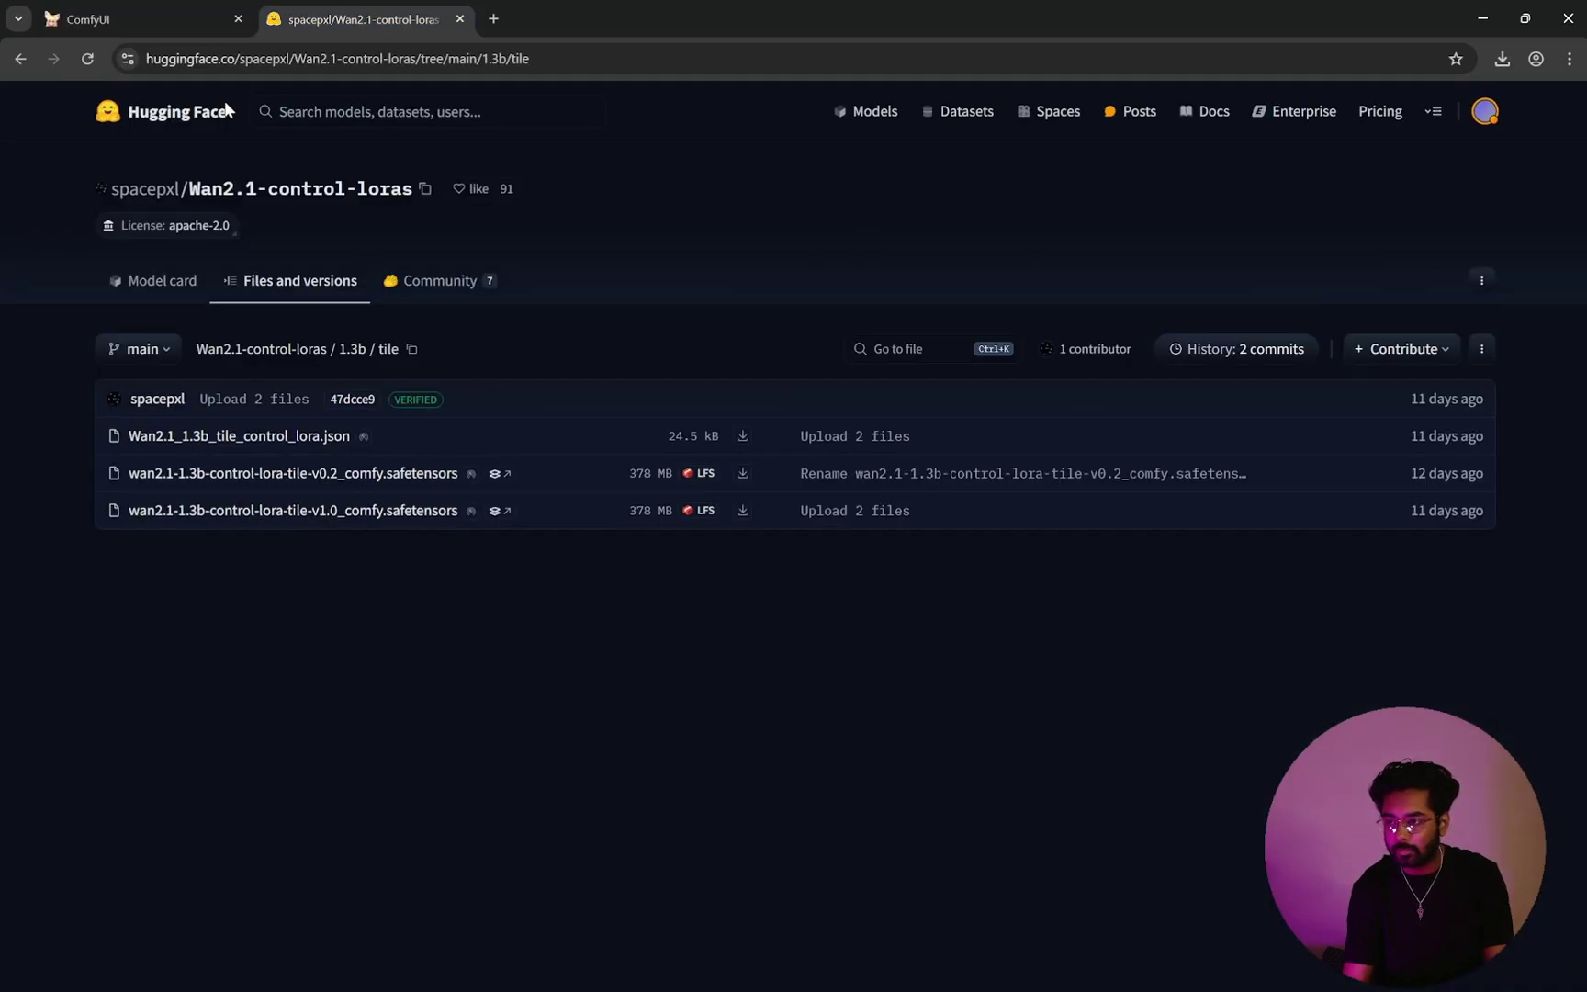
left_click(174, 17)
Step: Pan past the tile LoRA loader, VAE Decode and Image Concatenate Multi to both Video Combine nodes
scroll(479, 449, "down", 4)
left_click_drag(1013, 413, 864, 432)
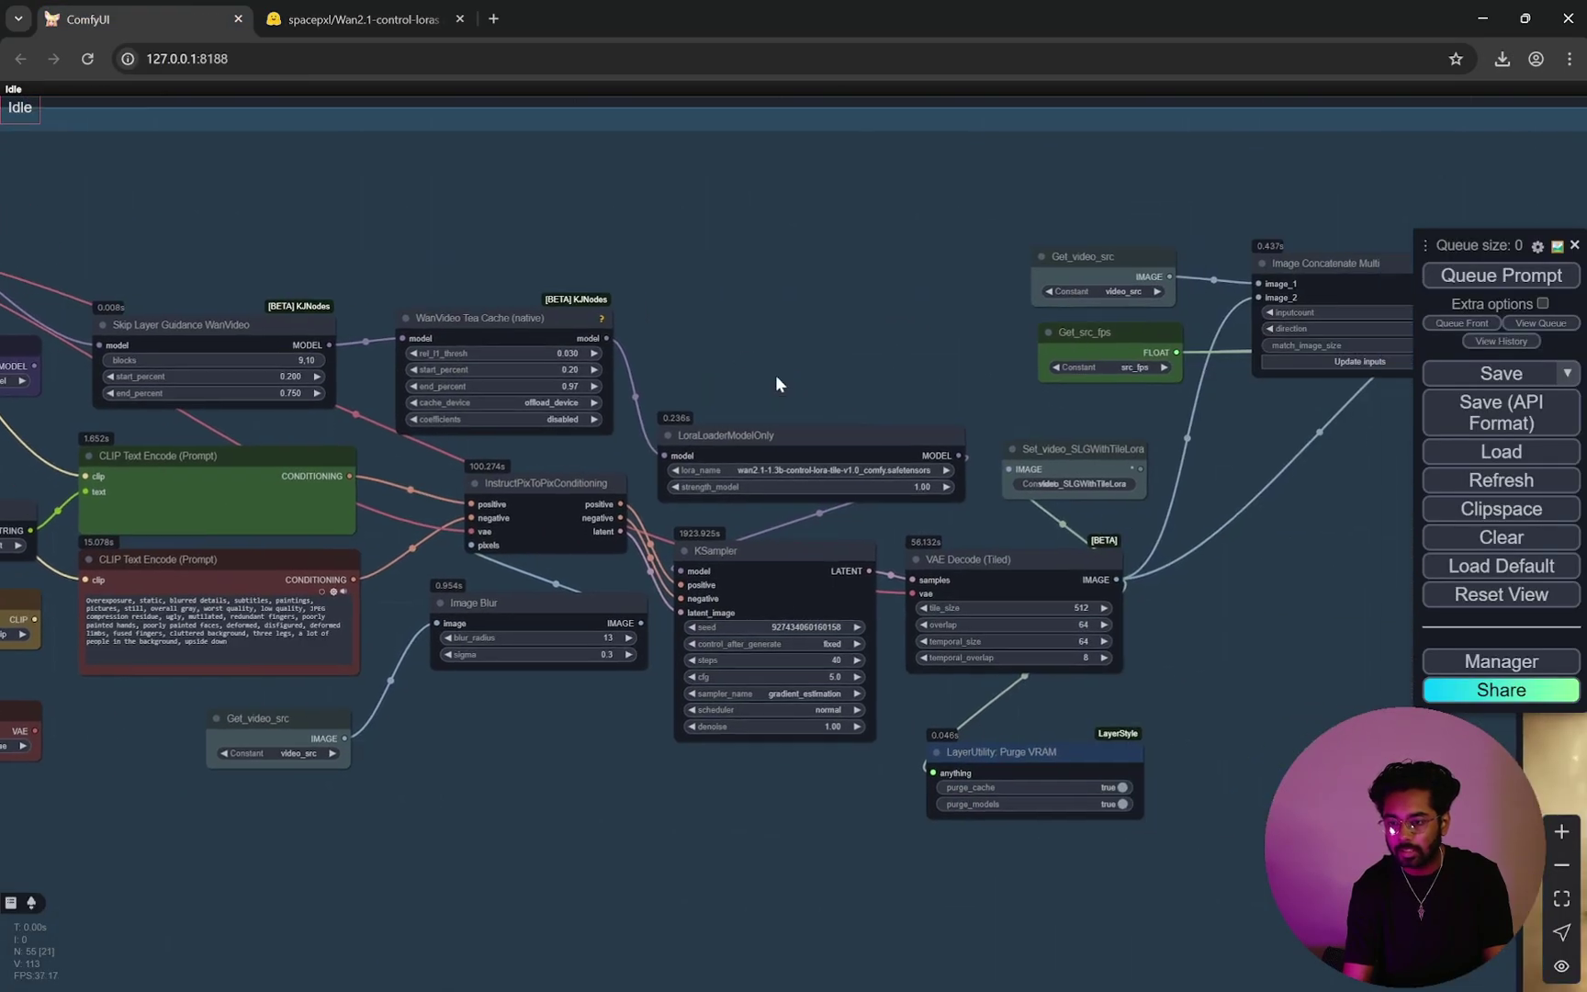
scroll(705, 484, "up", 10)
scroll(617, 291, "down", 5)
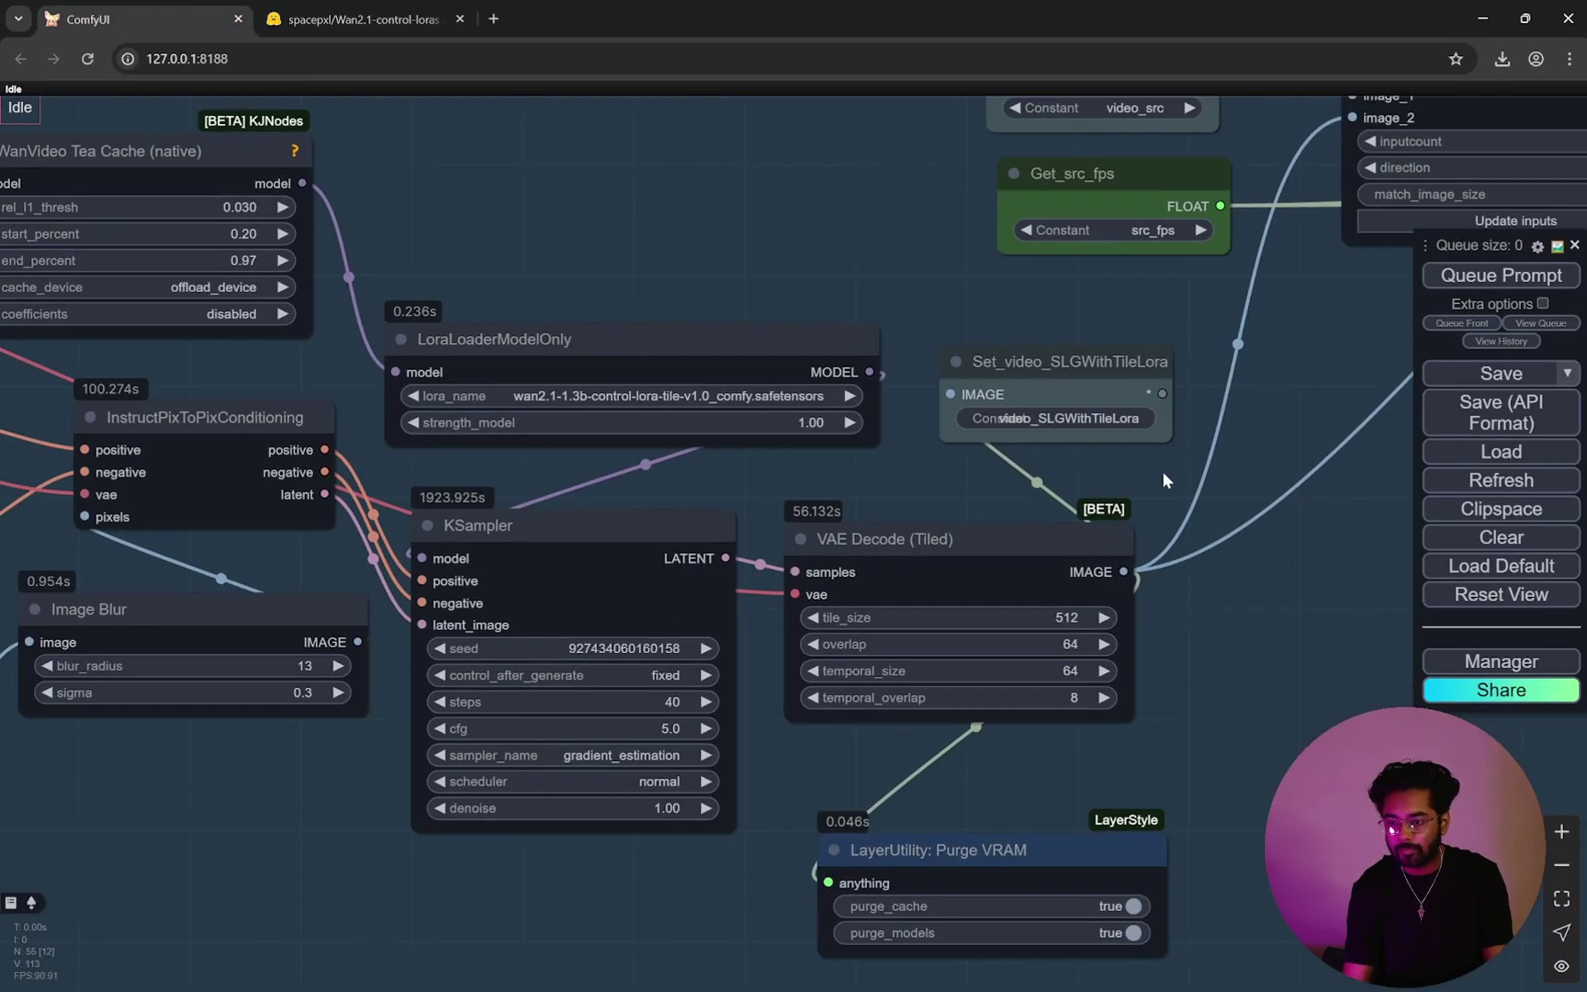
scroll(1266, 430, "up", 3)
left_click_drag(1266, 430, 877, 632)
scroll(942, 584, "down", 1)
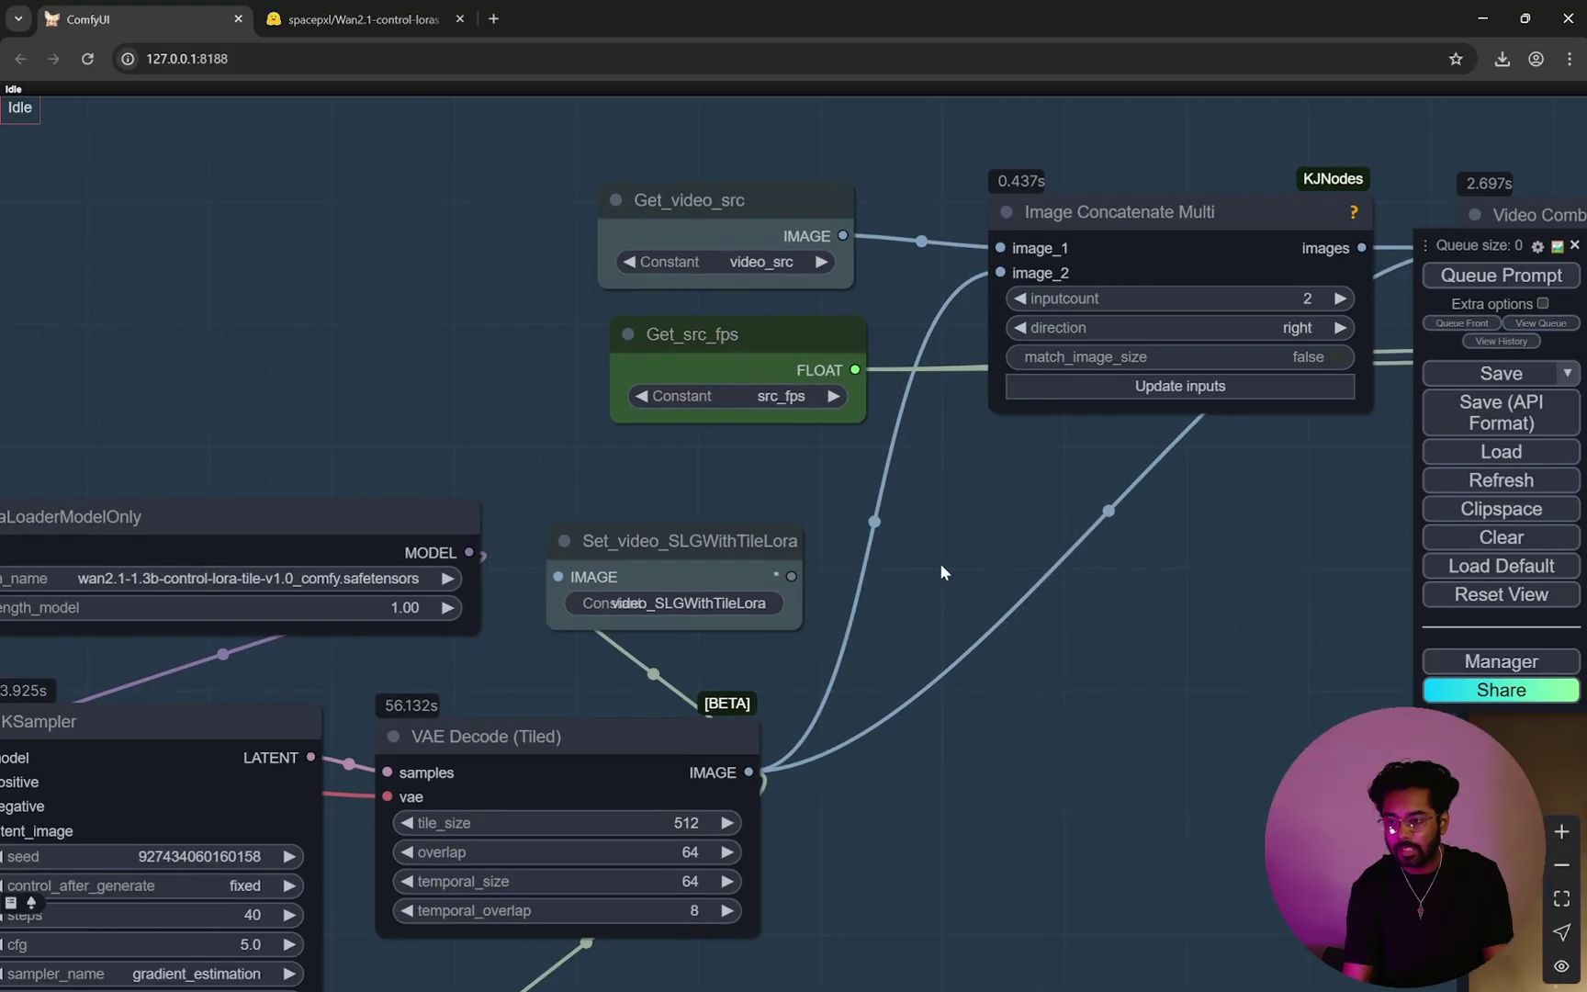
left_click_drag(914, 572, 765, 590)
scroll(848, 526, "down", 3)
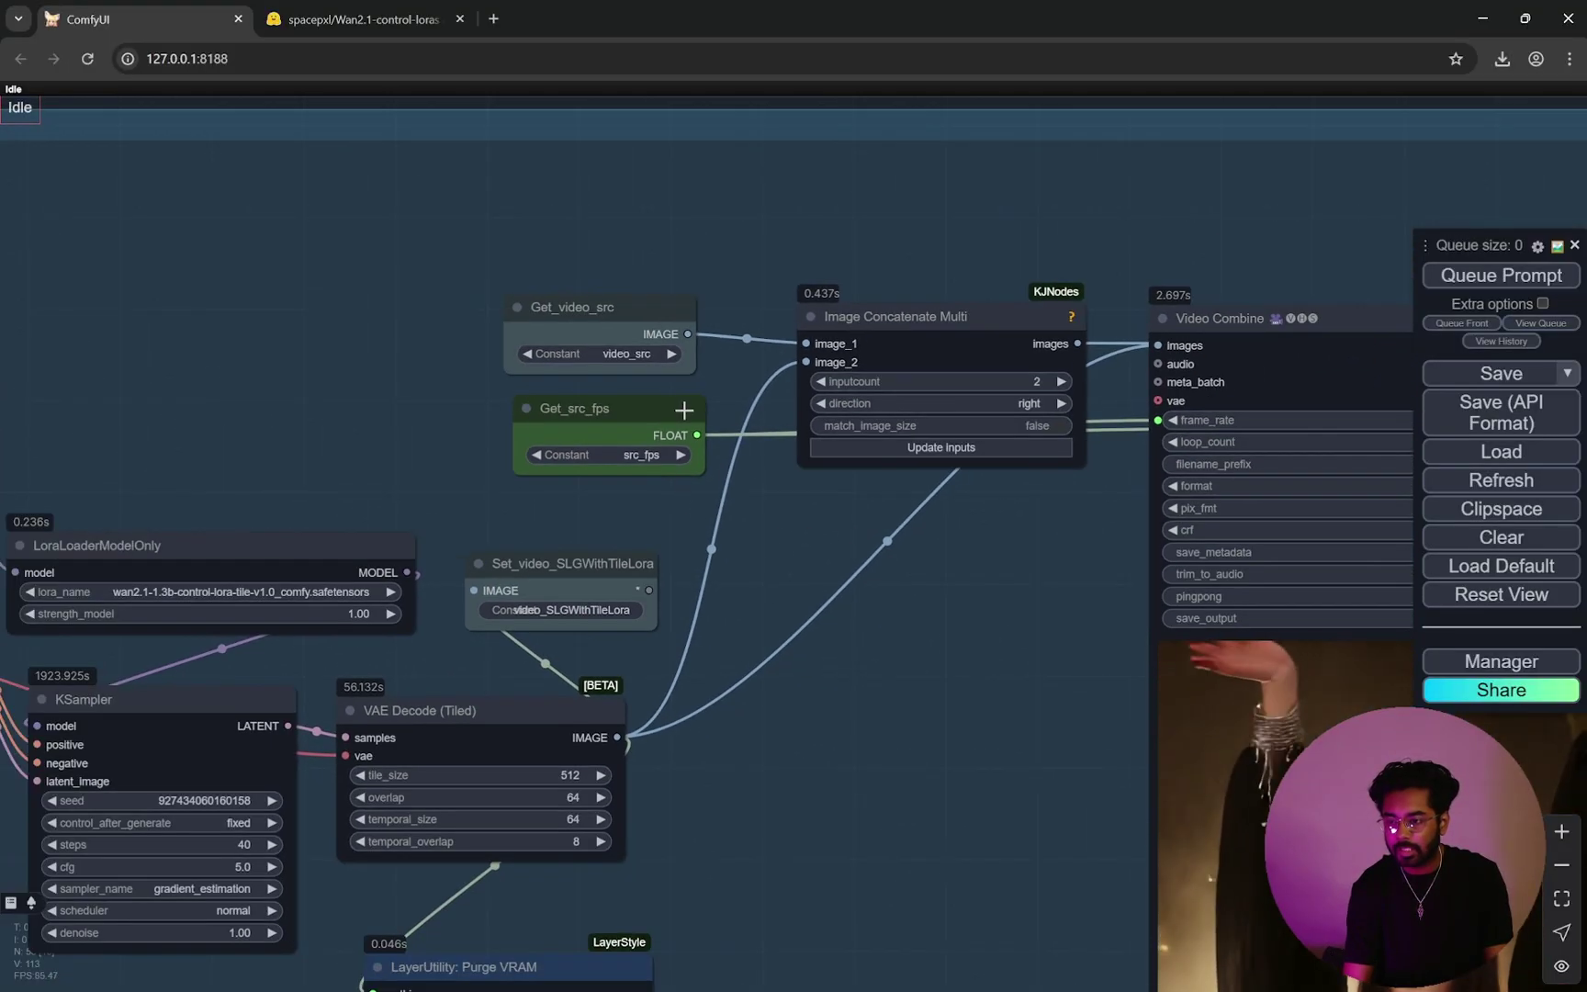
scroll(931, 582, "down", 8)
scroll(930, 582, "up", 7)
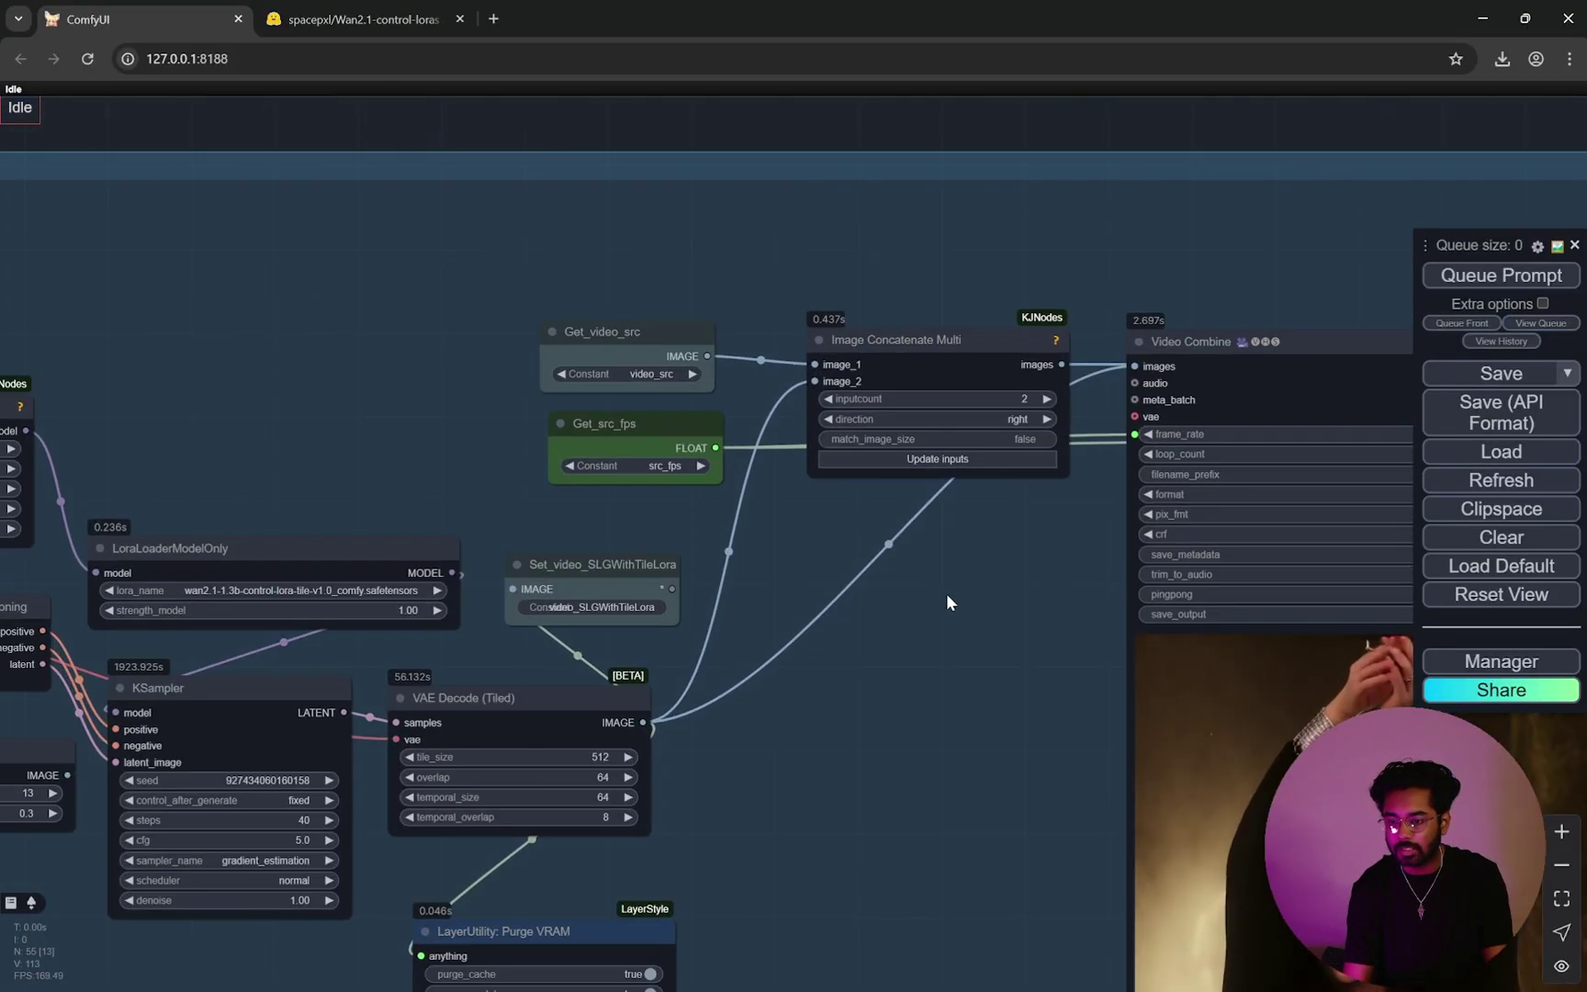
left_click_drag(947, 604, 649, 506)
scroll(645, 581, "down", 5)
scroll(644, 551, "up", 4)
scroll(643, 546, "up", 2)
scroll(649, 506, "down", 4)
scroll(648, 517, "up", 3)
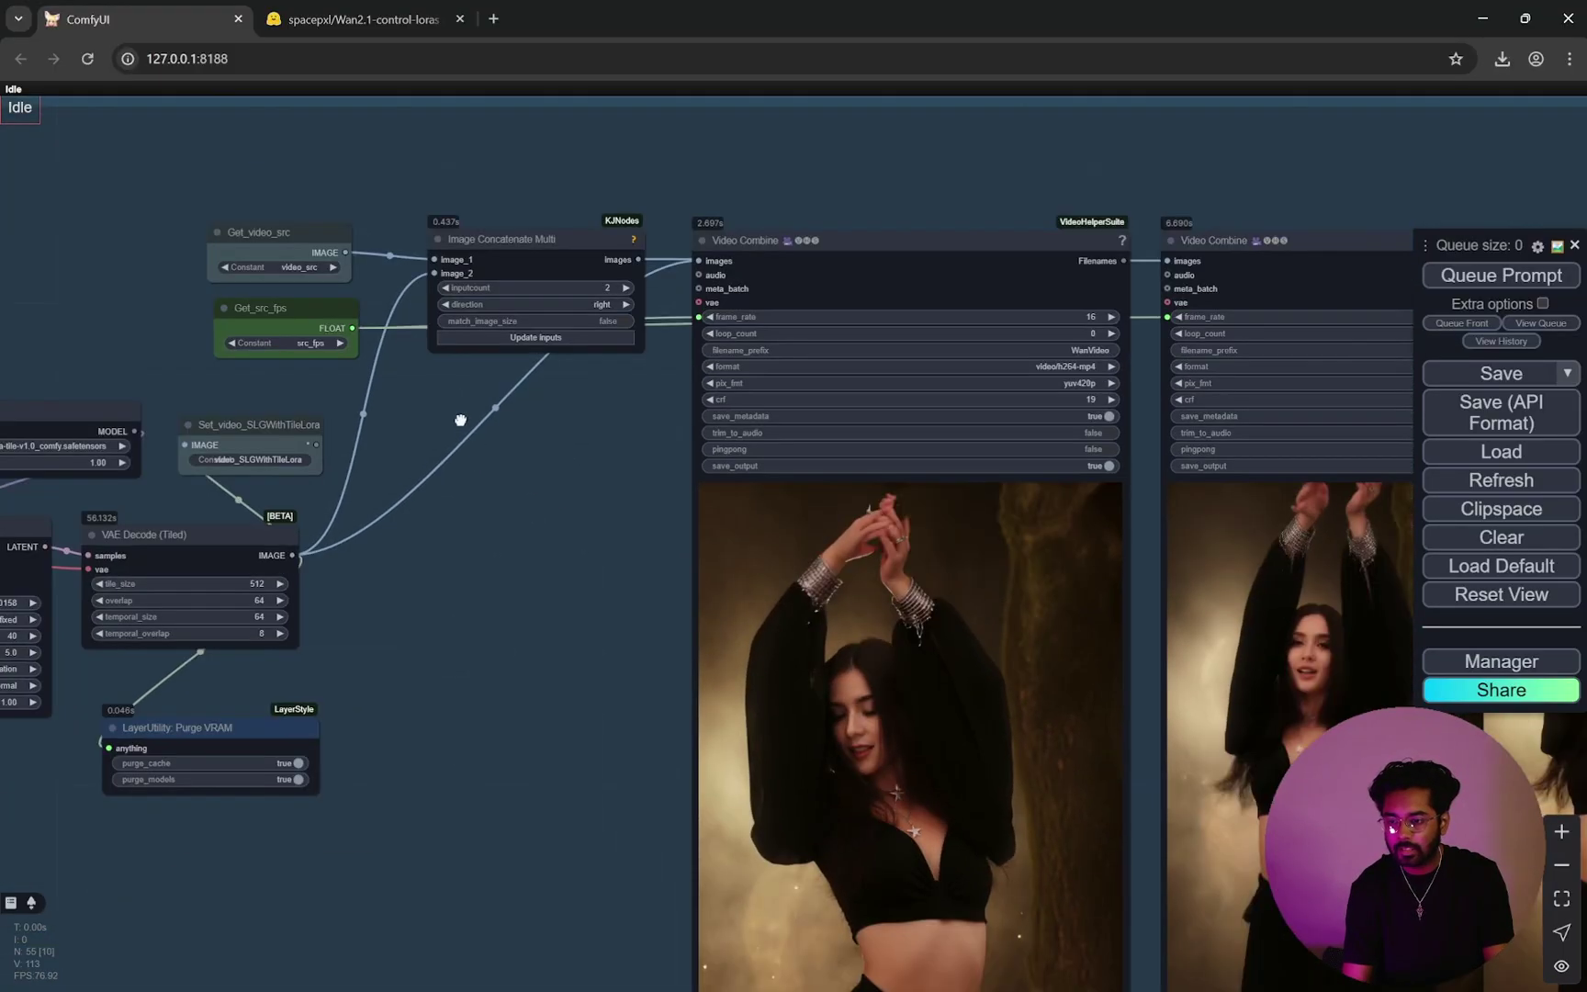
left_click_drag(460, 420, 326, 290)
scroll(662, 602, "up", 4)
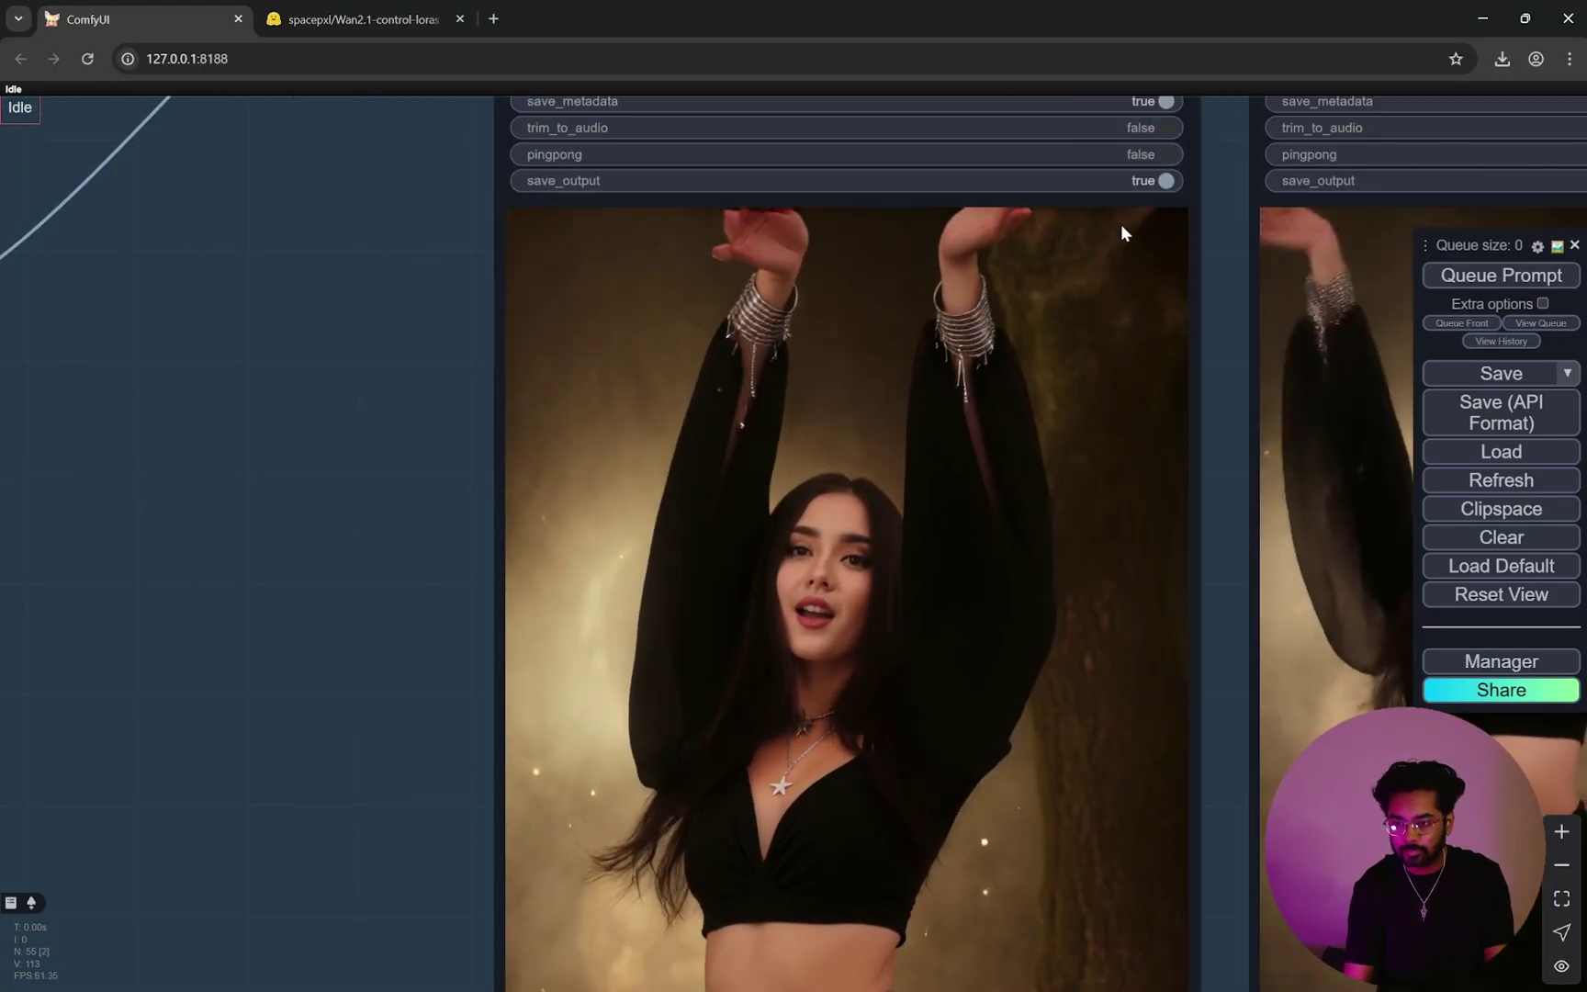
scroll(946, 347, "up", 5)
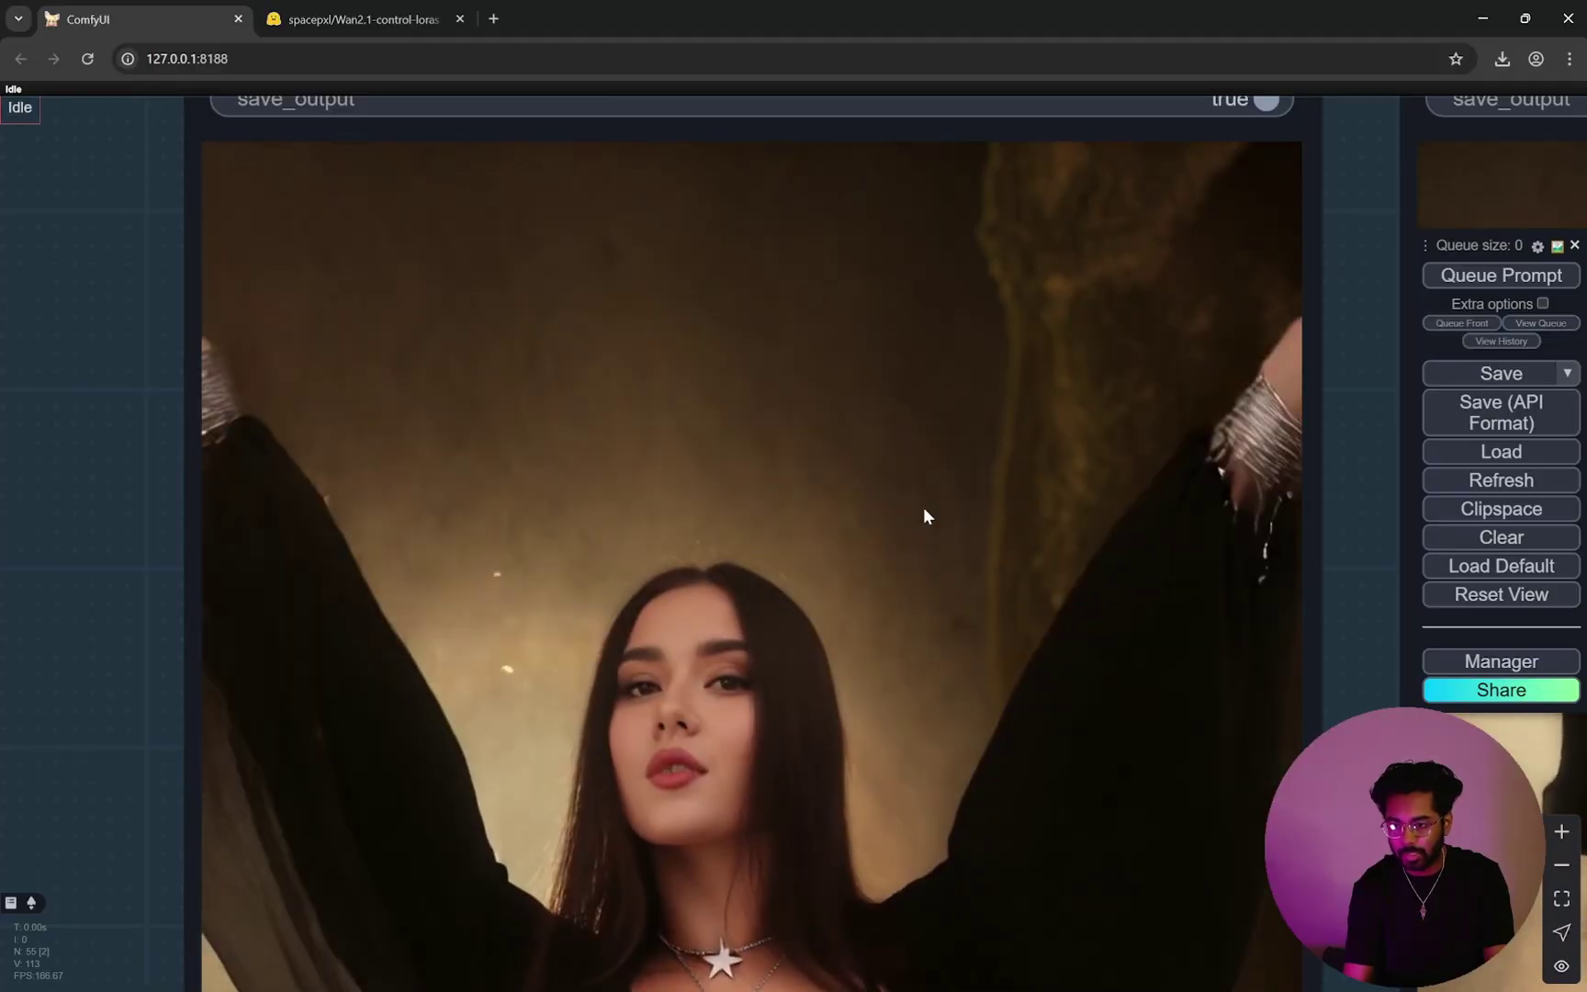
scroll(836, 451, "down", 1)
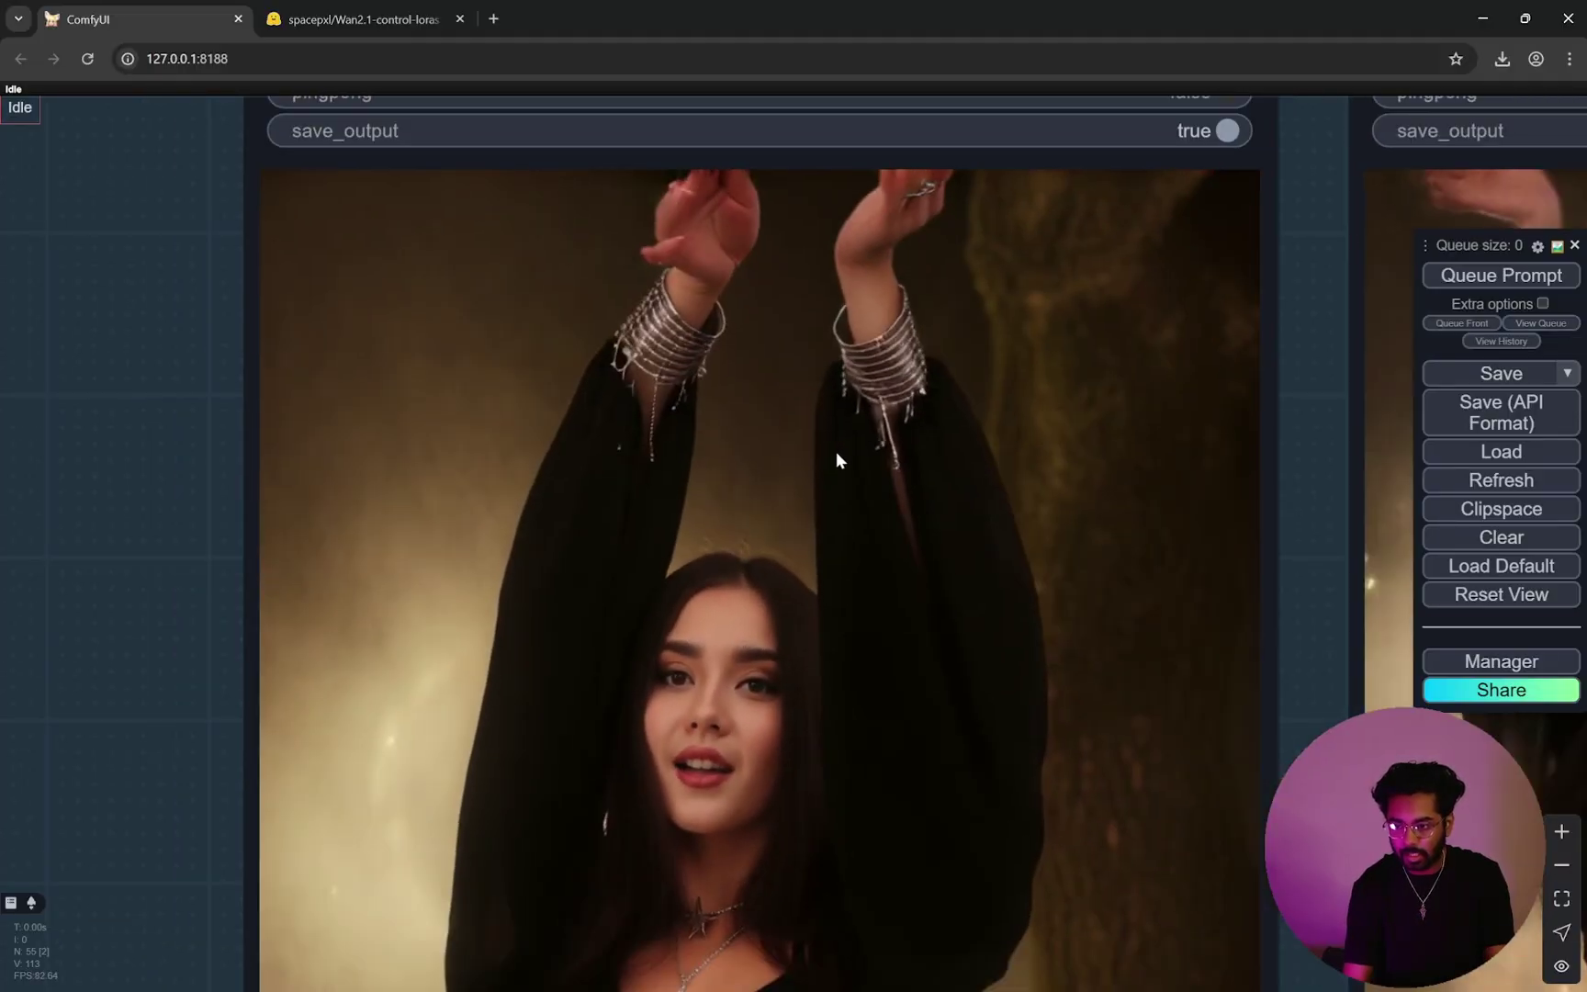
scroll(836, 452, "down", 8)
left_click_drag(1304, 911, 965, 887)
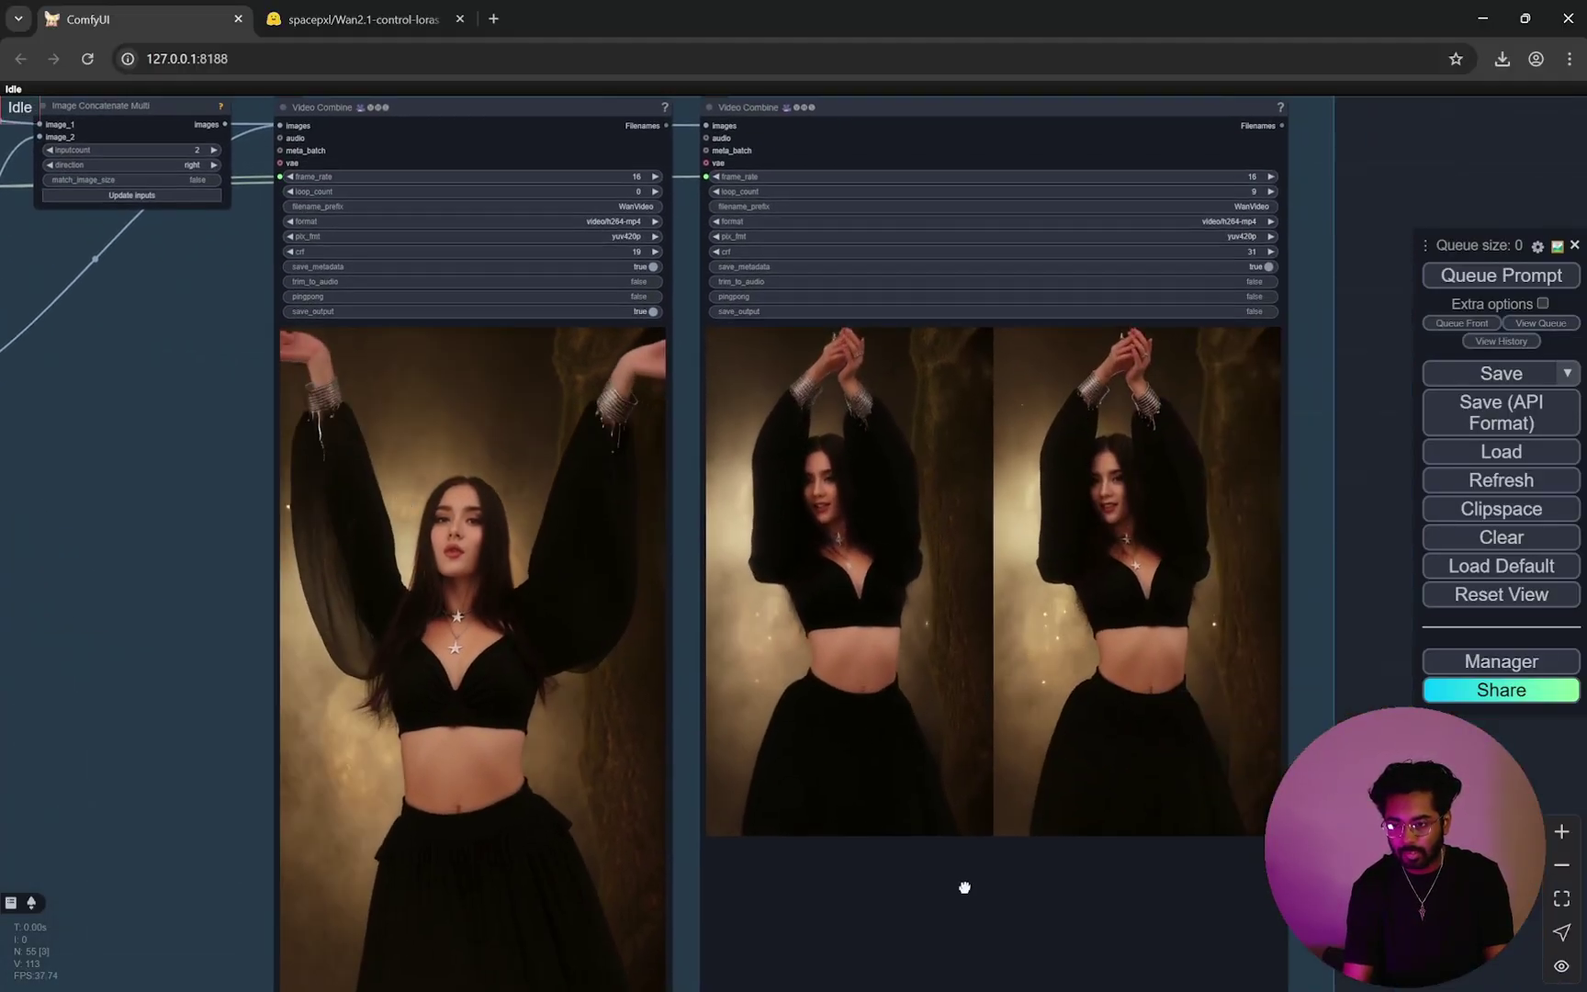
scroll(1043, 470, "up", 4)
scroll(545, 445, "up", 8)
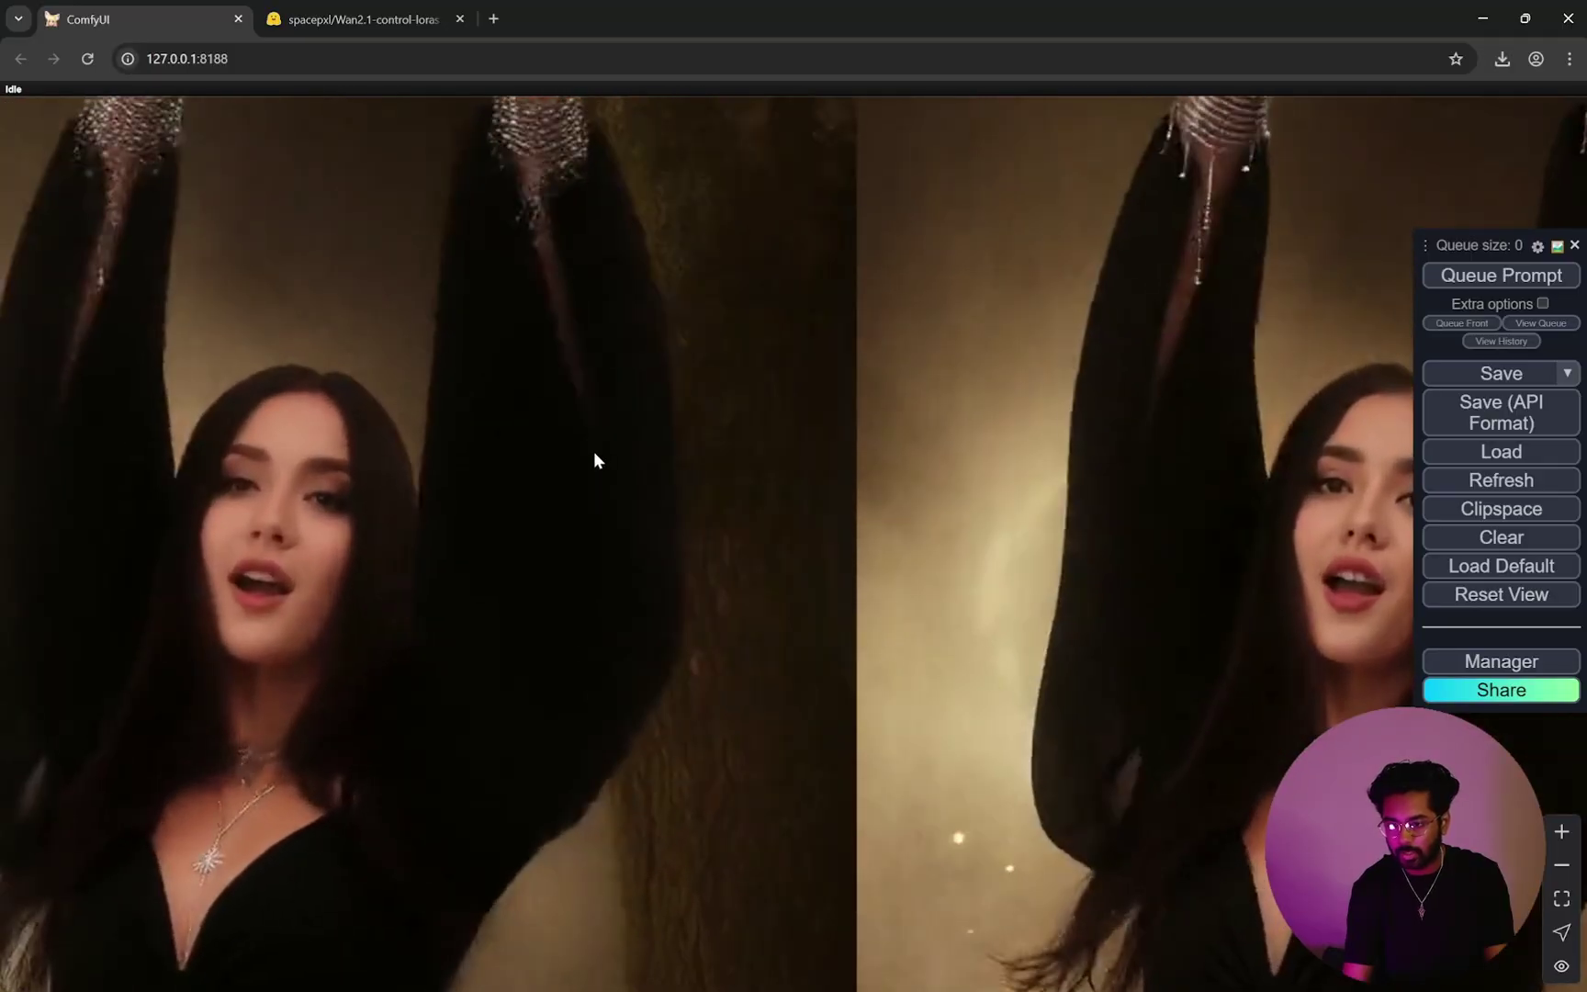
scroll(594, 460, "down", 1)
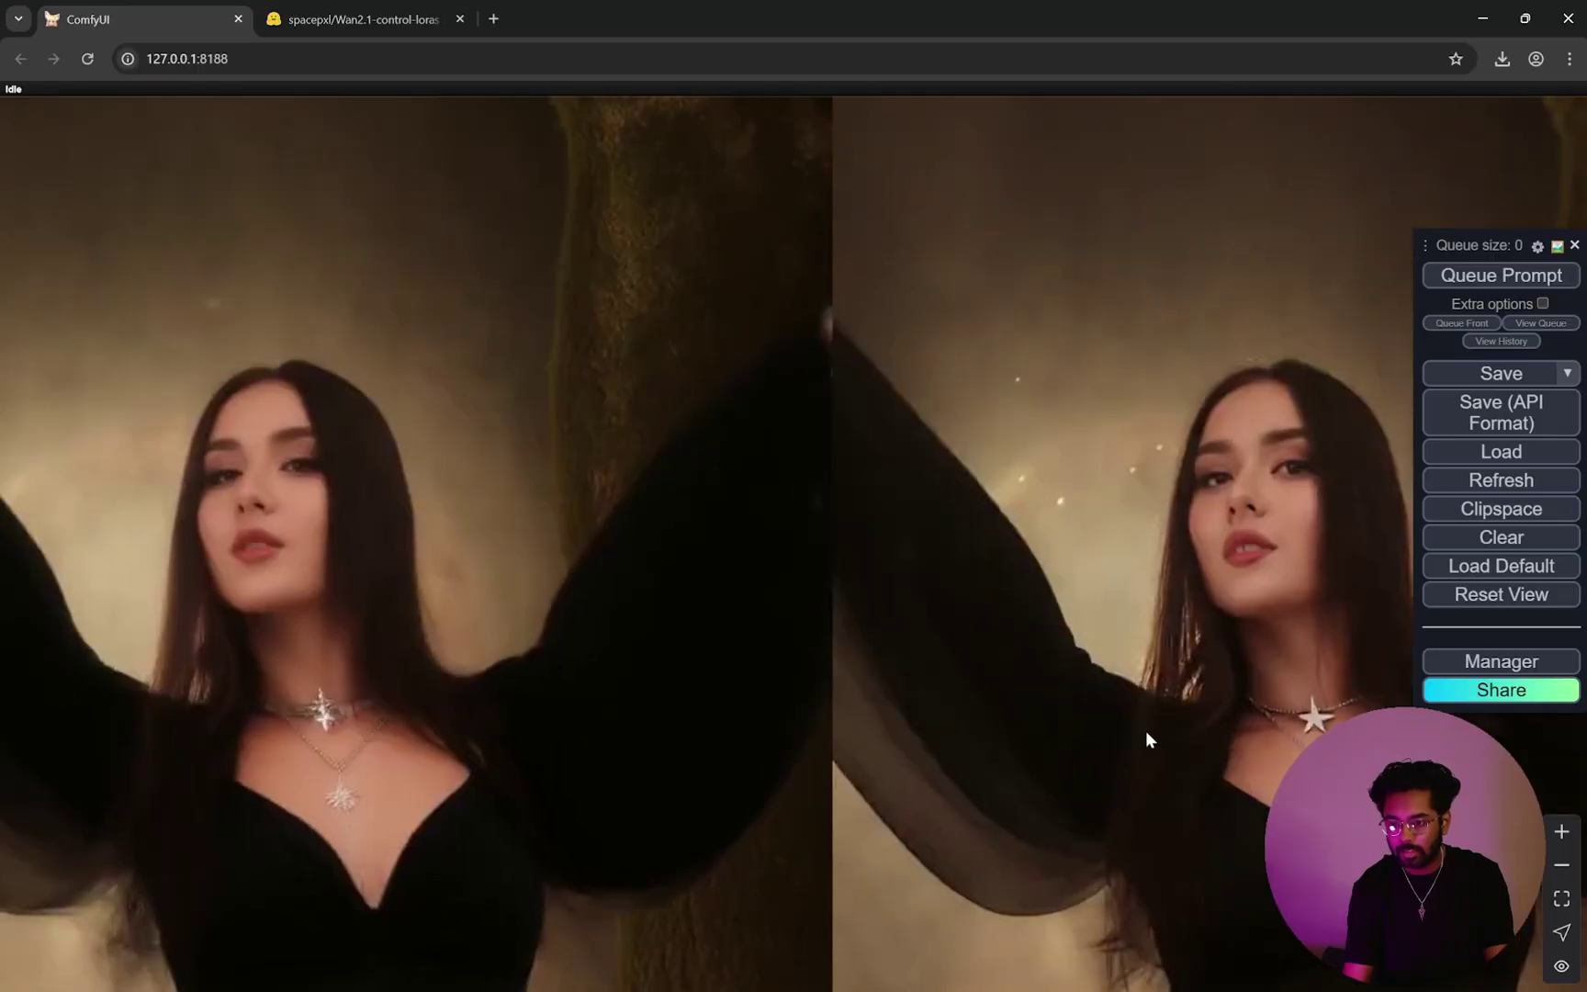
scroll(1013, 638, "down", 1)
scroll(1057, 643, "down", 5)
left_click_drag(1493, 791, 1418, 653)
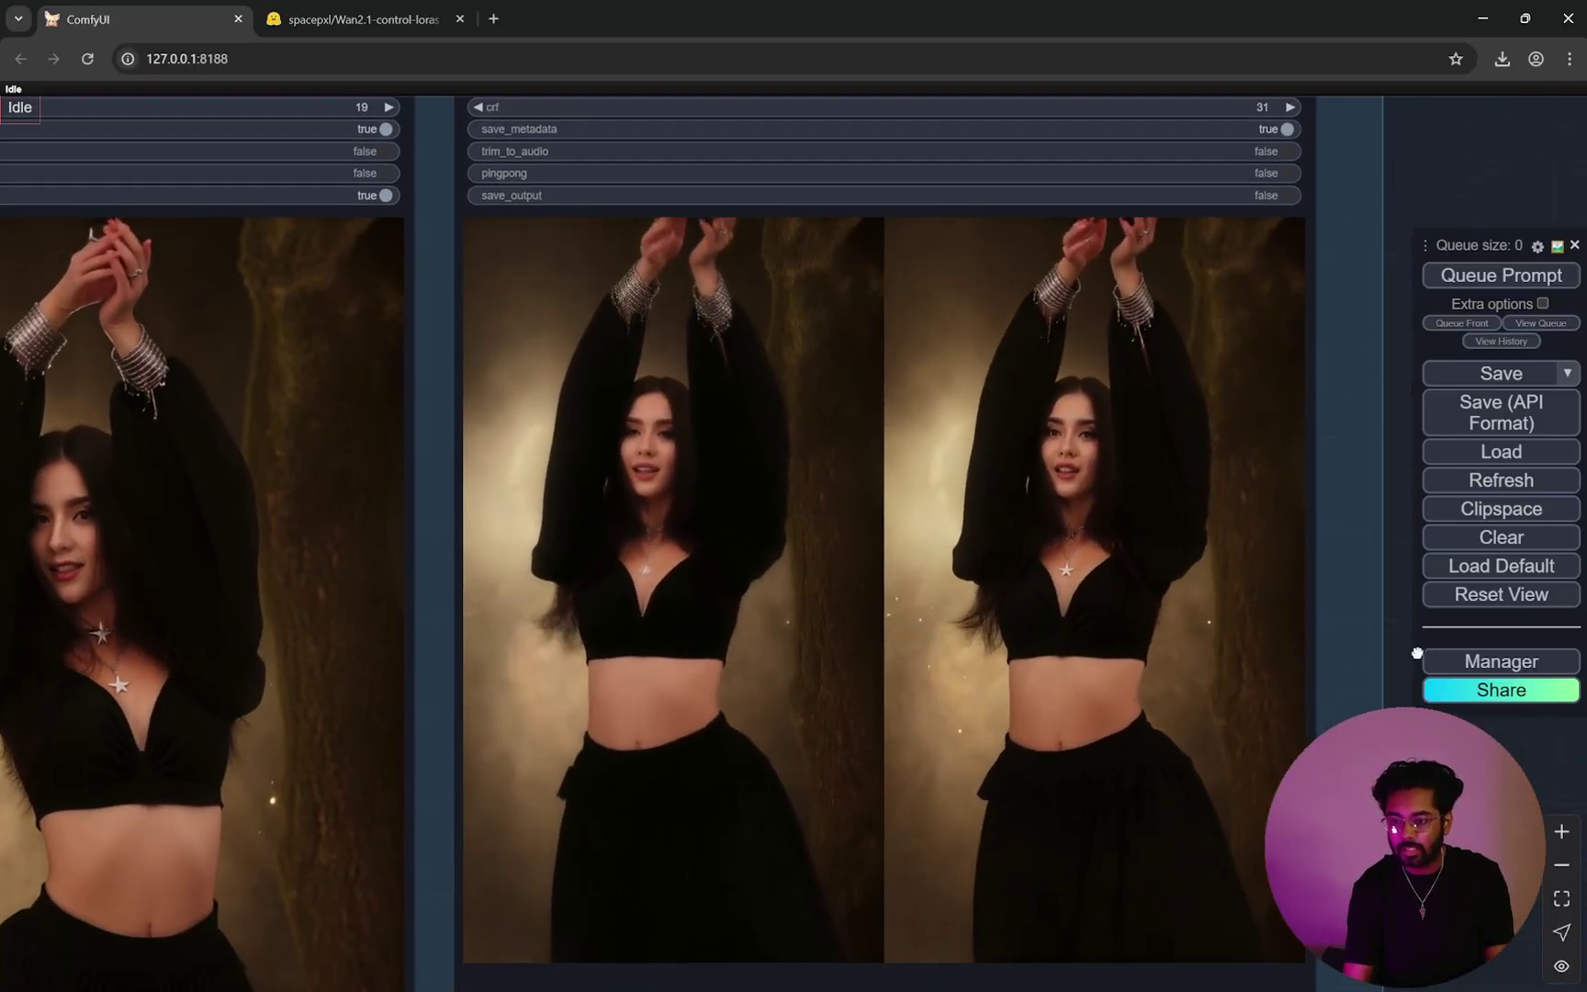
scroll(1016, 505, "up", 10)
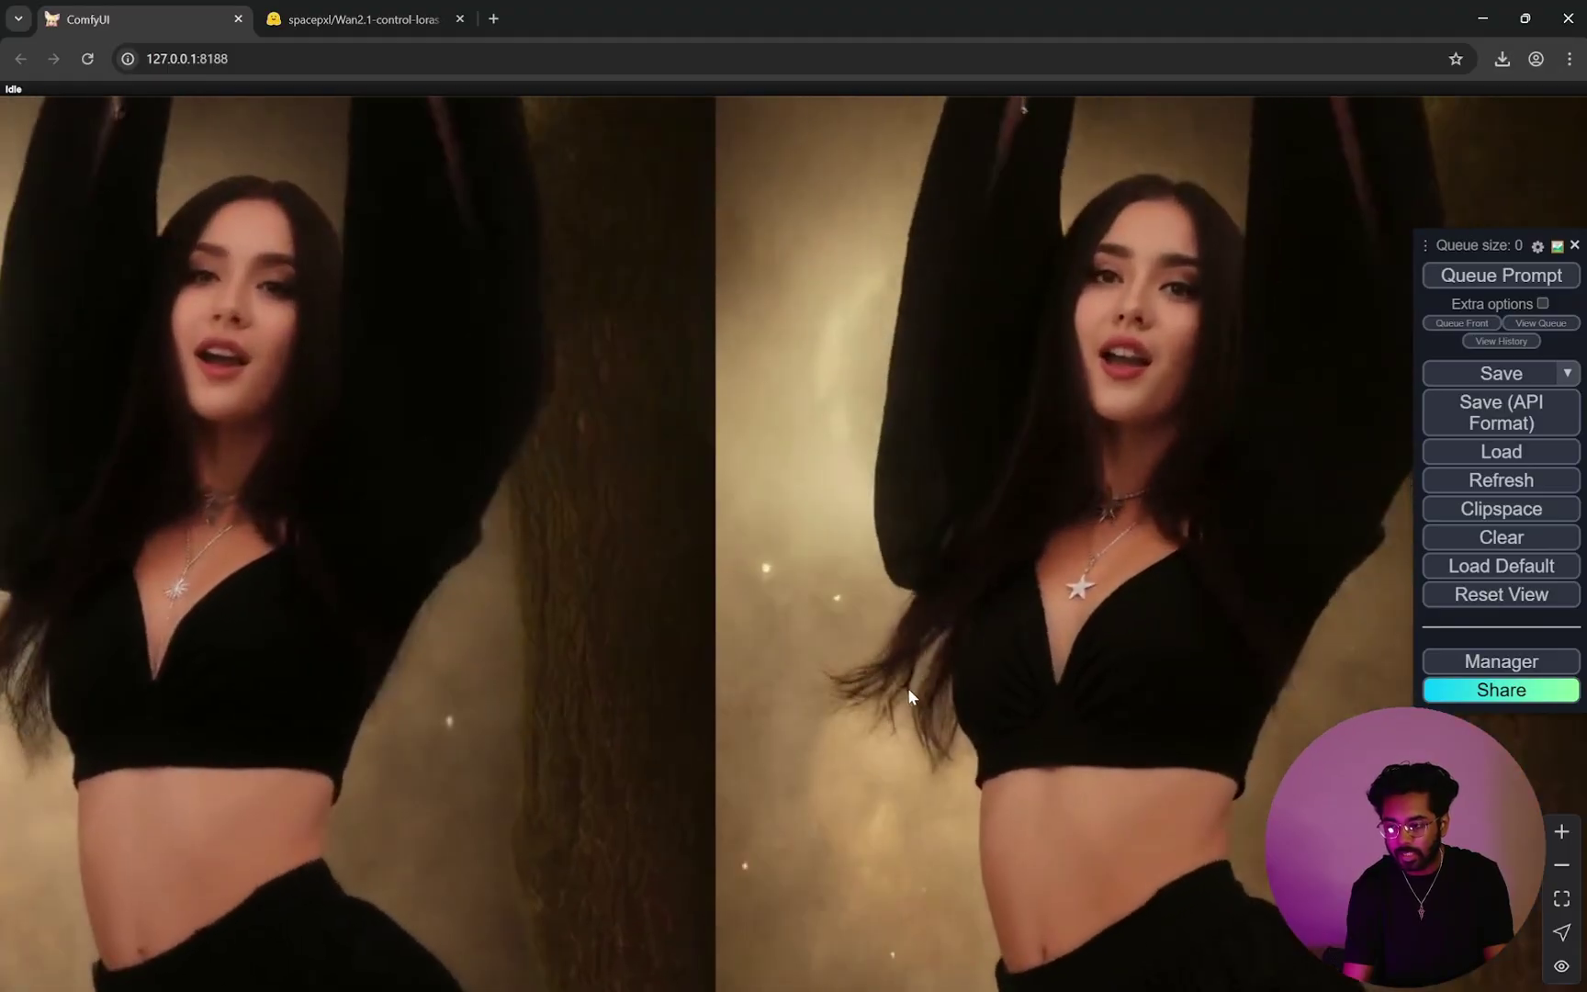
scroll(184, 680, "up", 3)
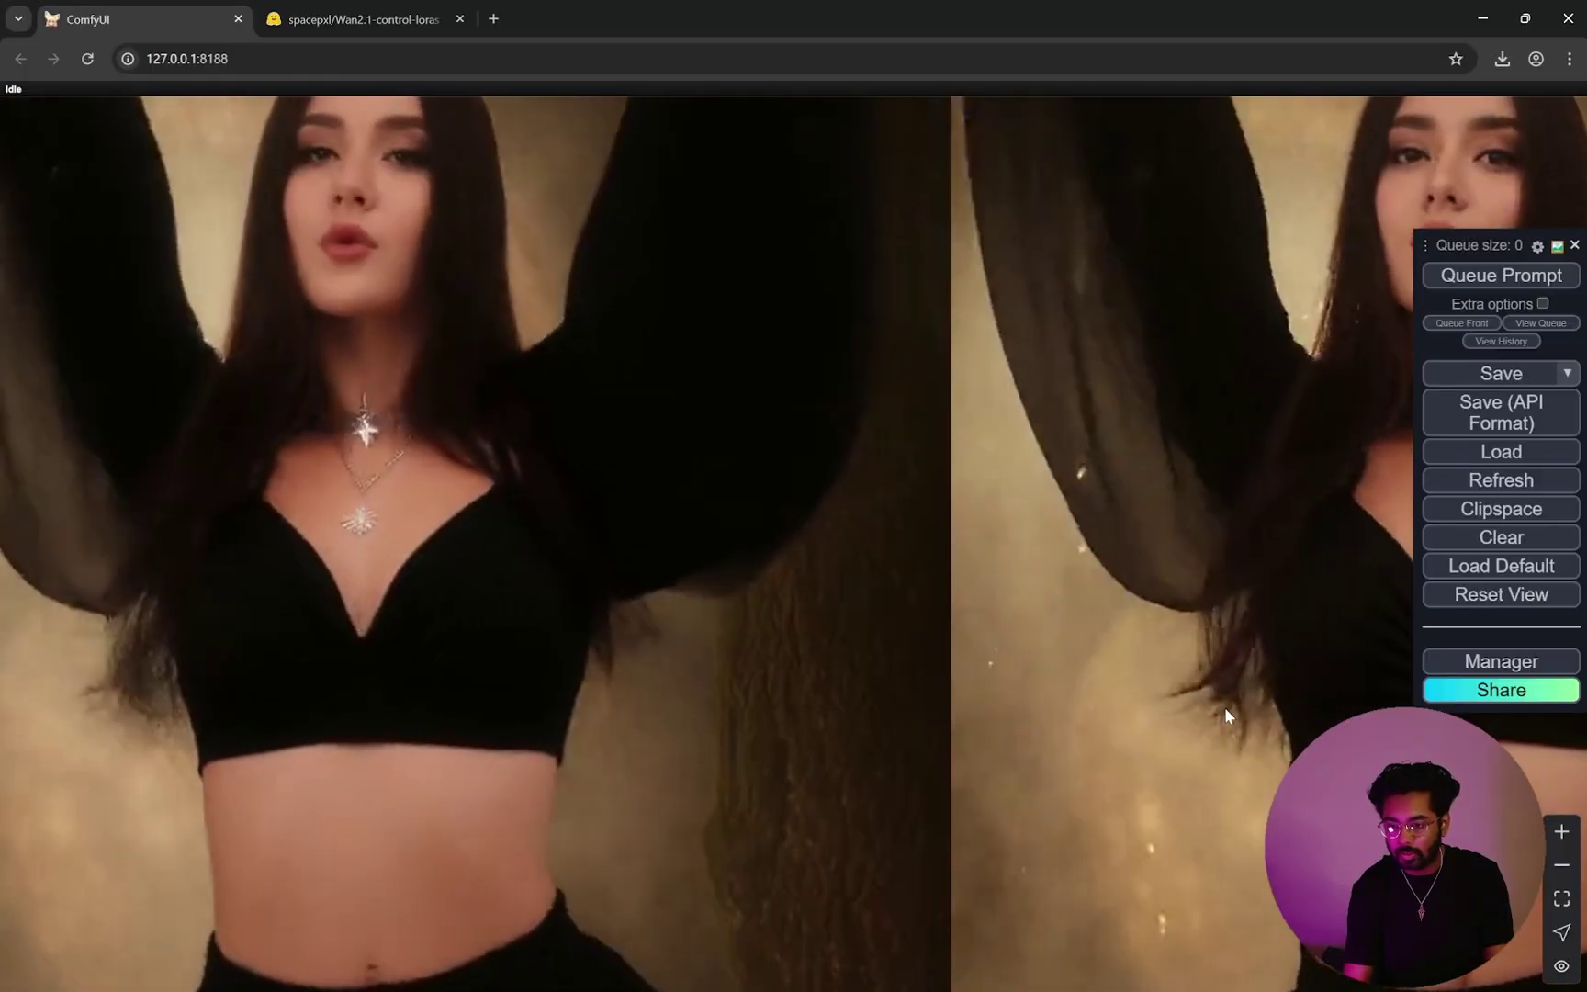
scroll(1108, 659, "down", 5)
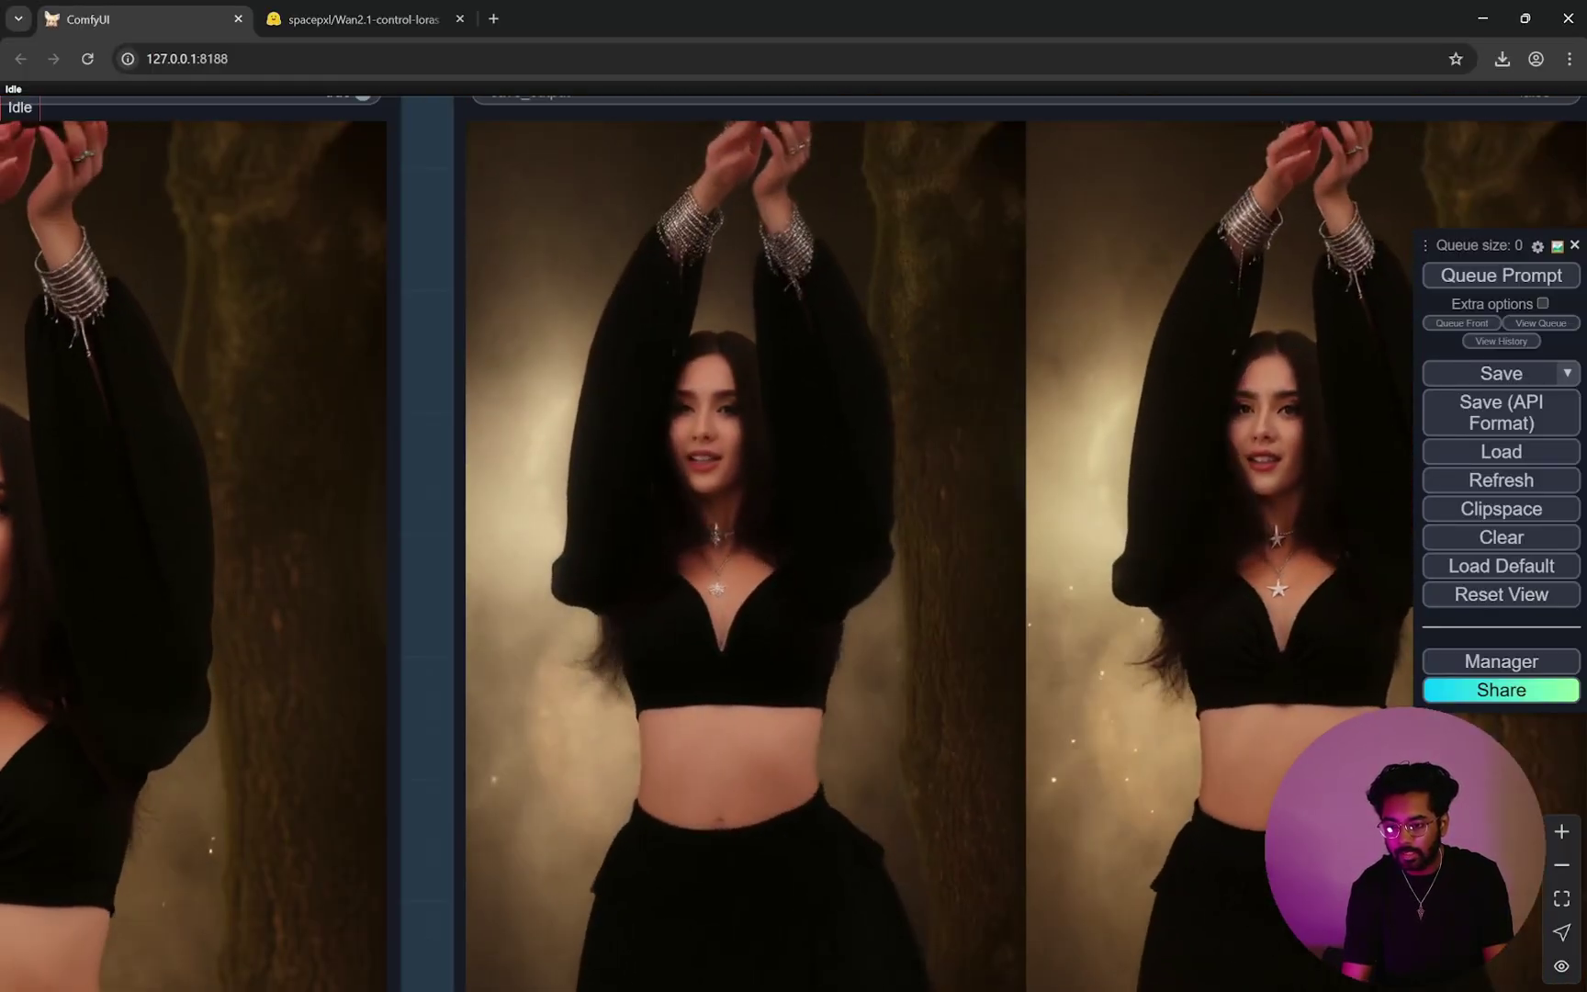
left_click_drag(1118, 640, 987, 680)
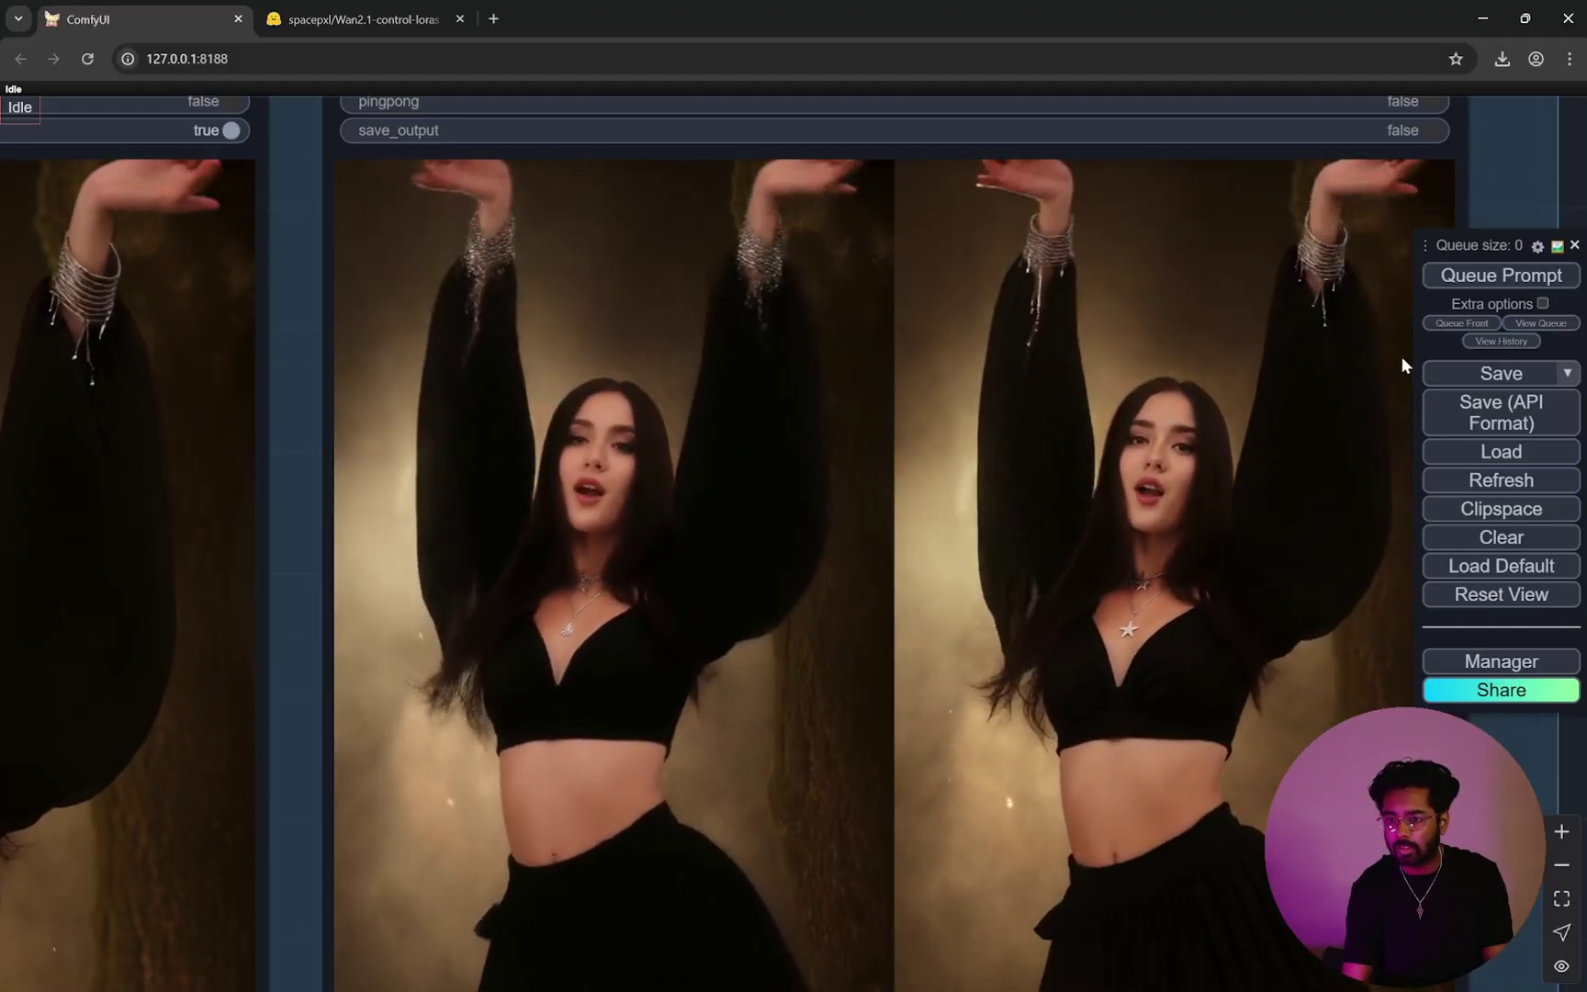
left_click_drag(1380, 384, 1305, 484)
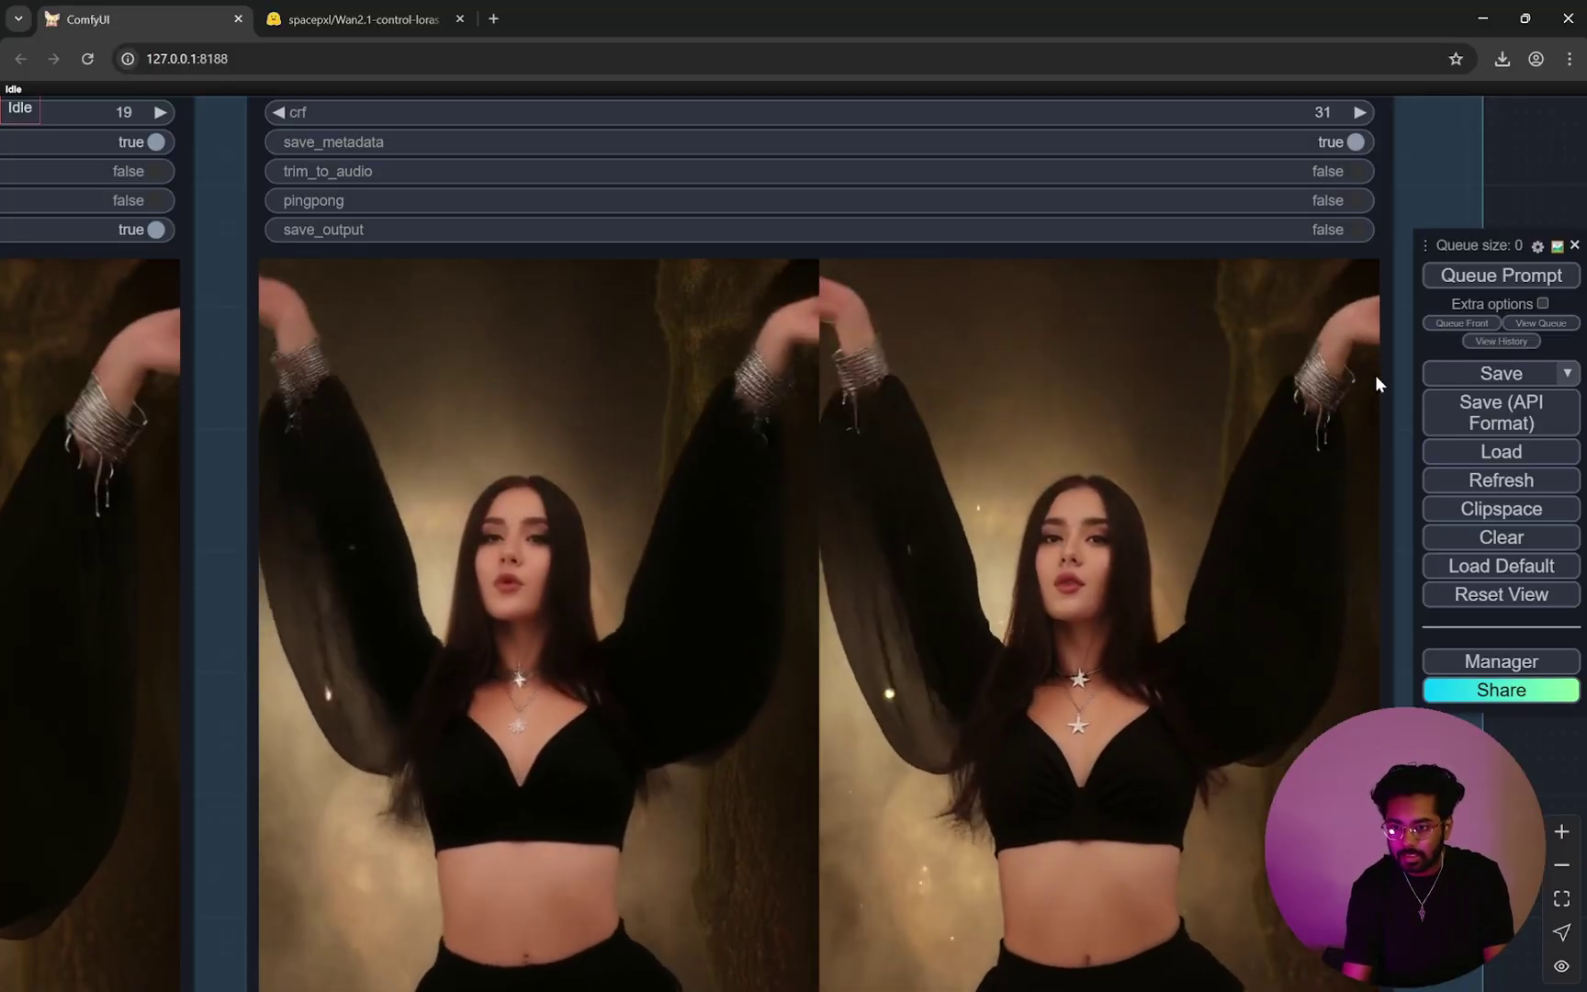
scroll(1286, 367, "up", 3)
scroll(766, 487, "up", 3)
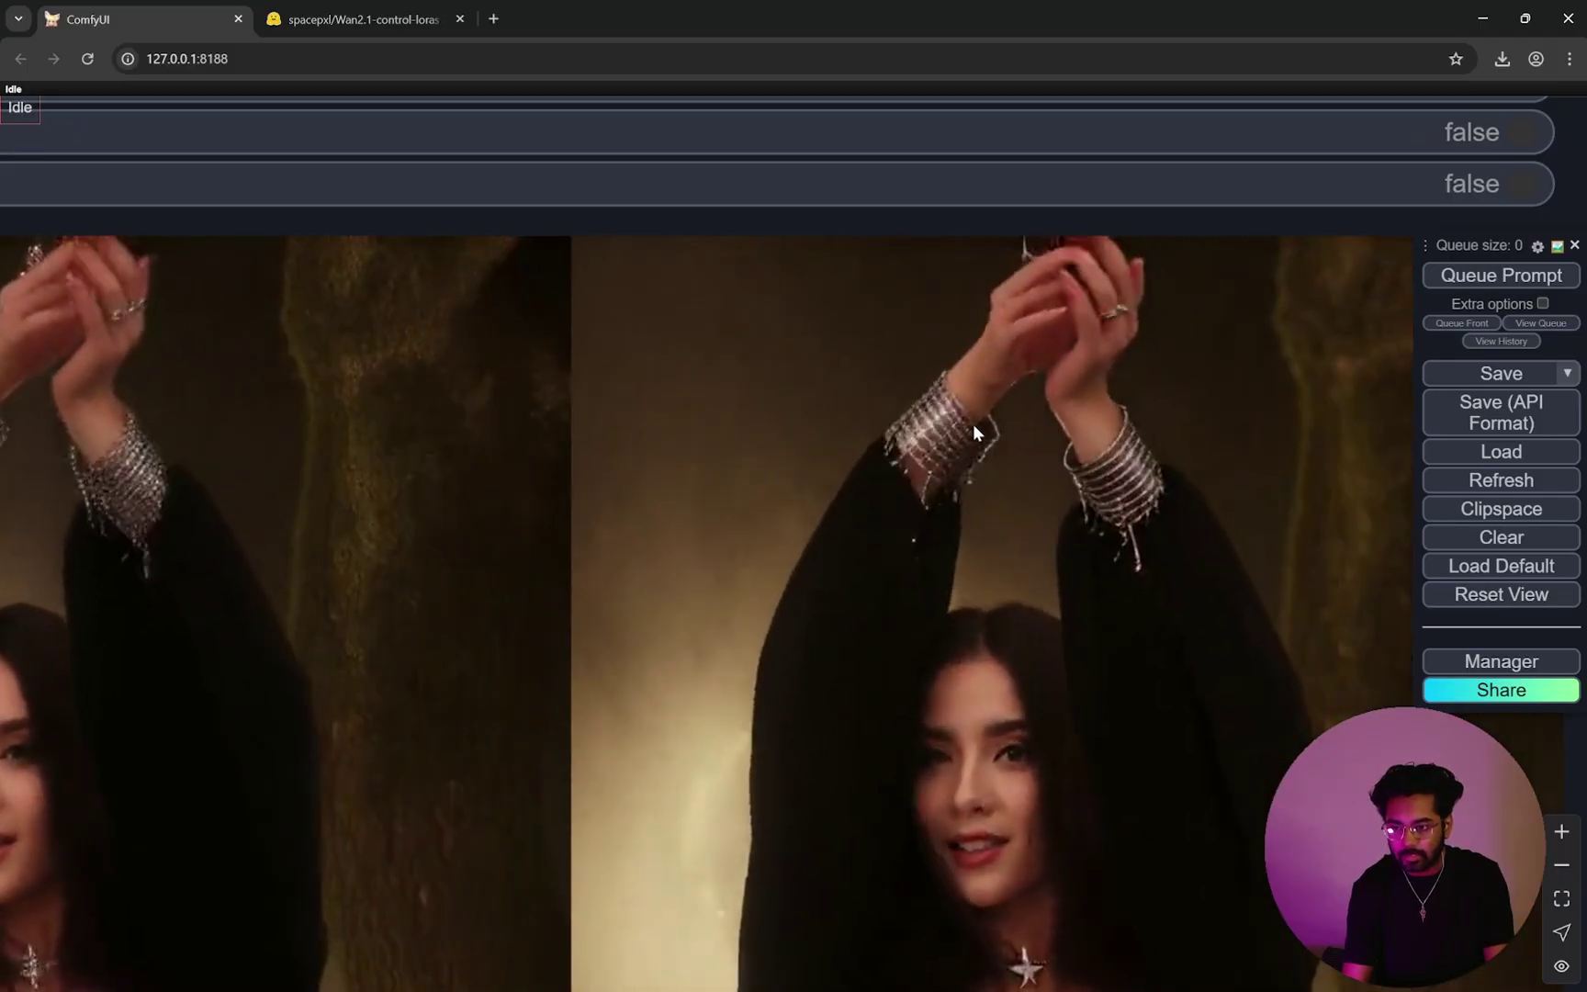
scroll(1077, 465, "down", 4)
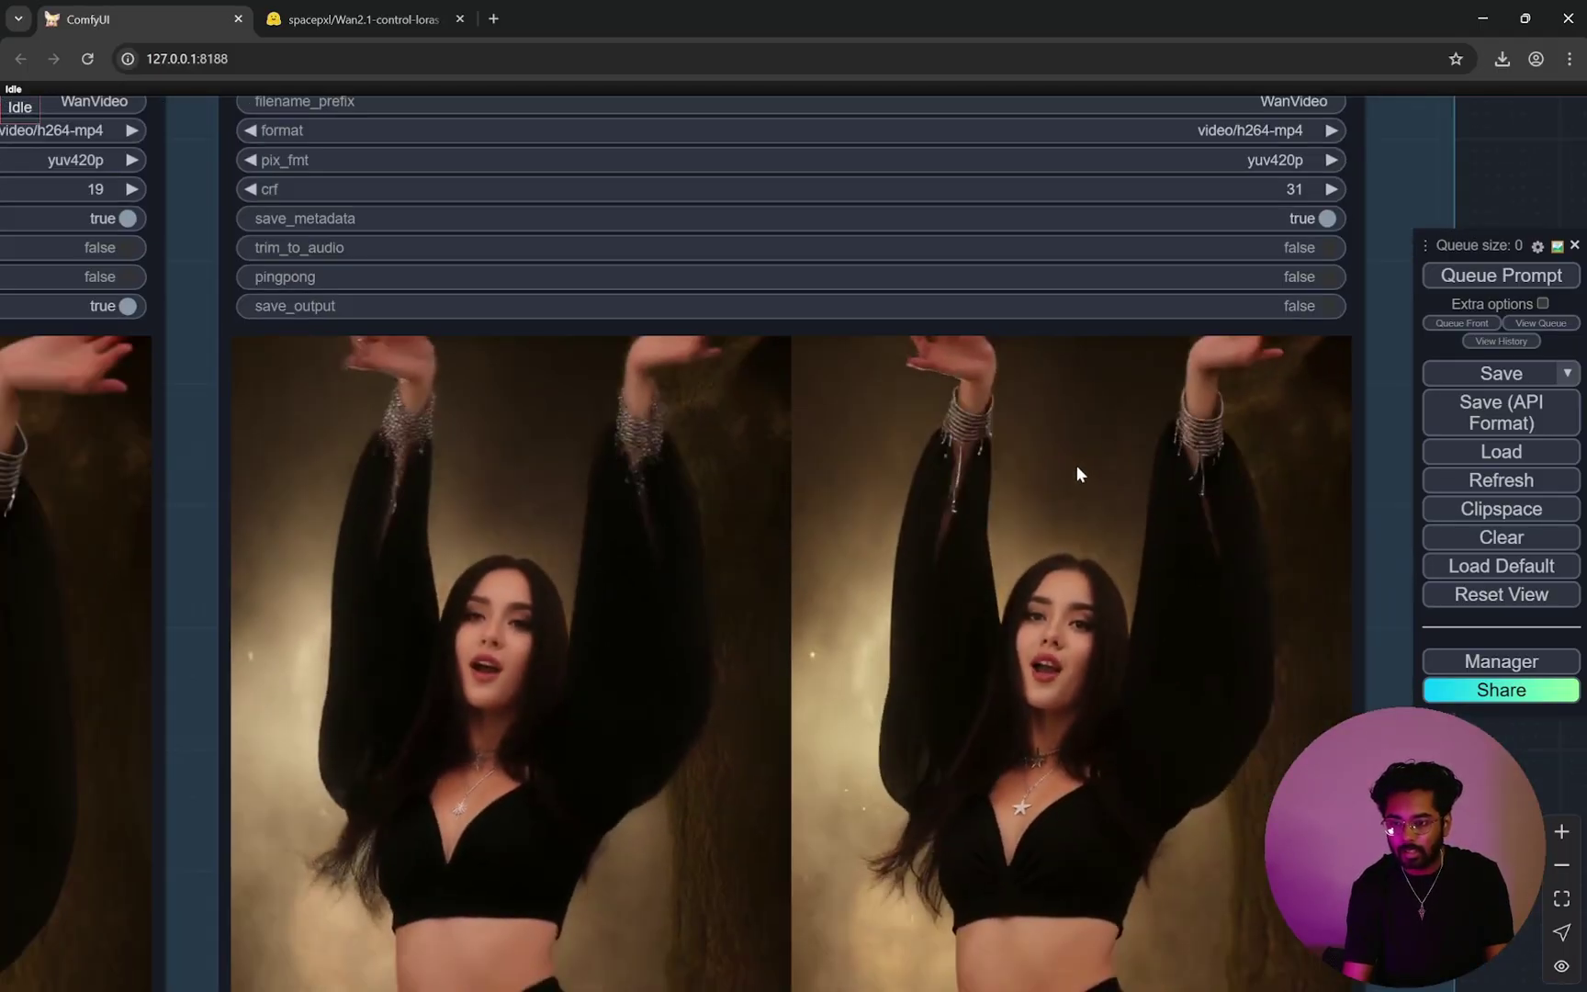
scroll(1077, 465, "down", 1)
scroll(1077, 465, "down", 2)
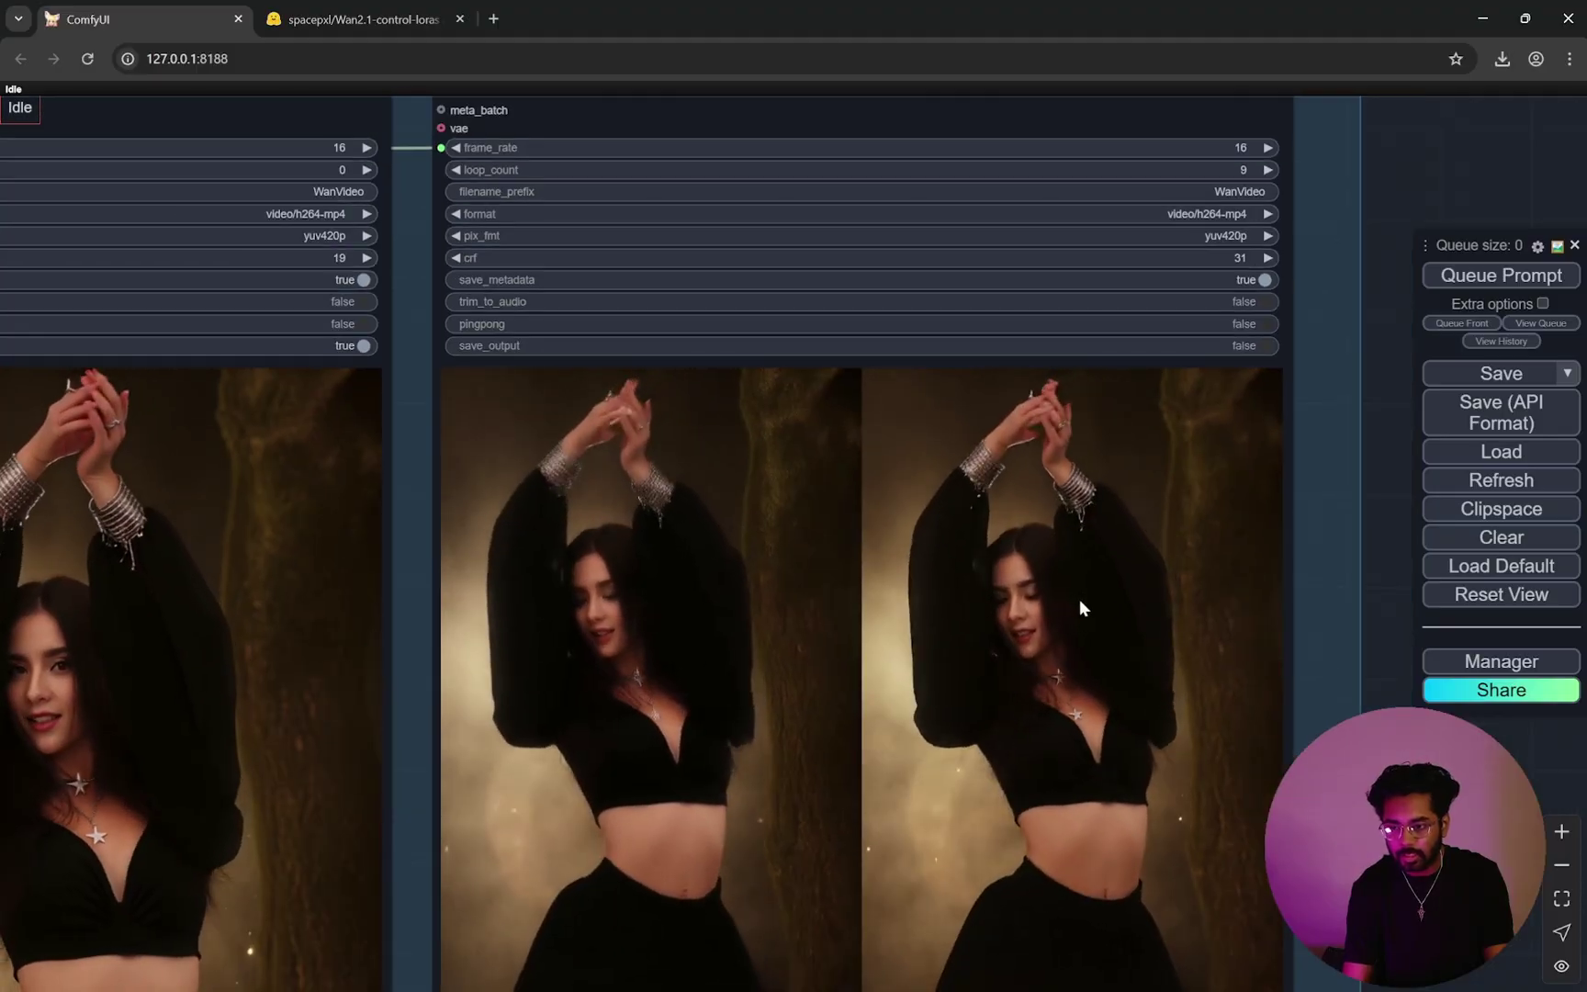
scroll(1241, 829, "up", 5)
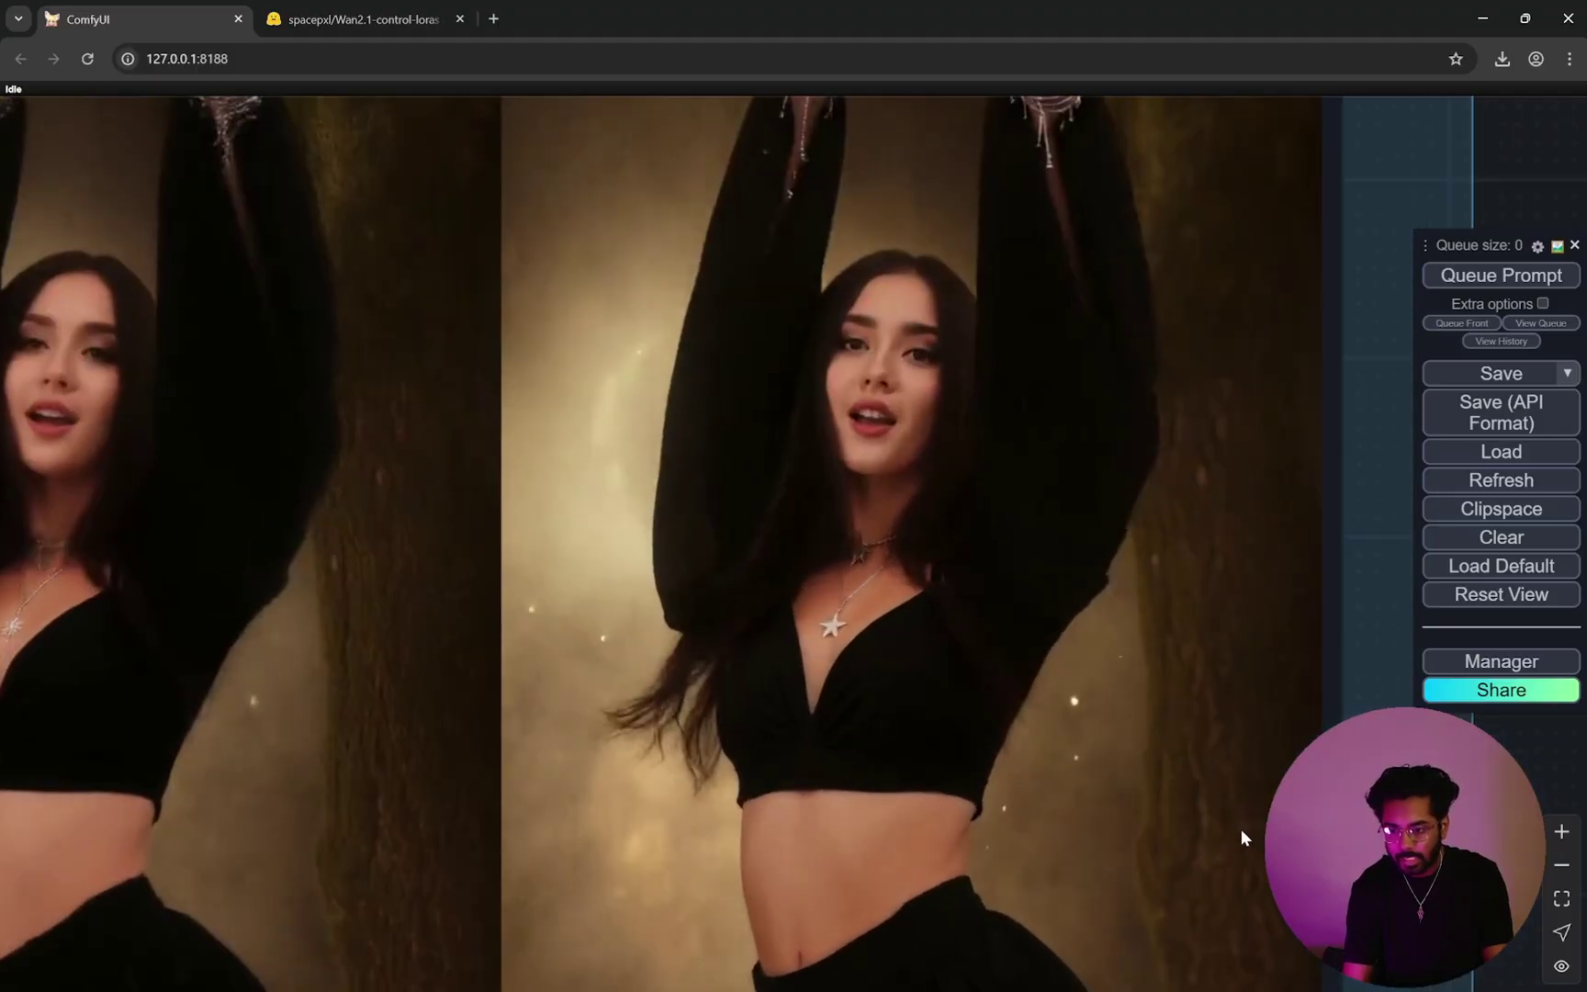
scroll(1241, 829, "down", 1)
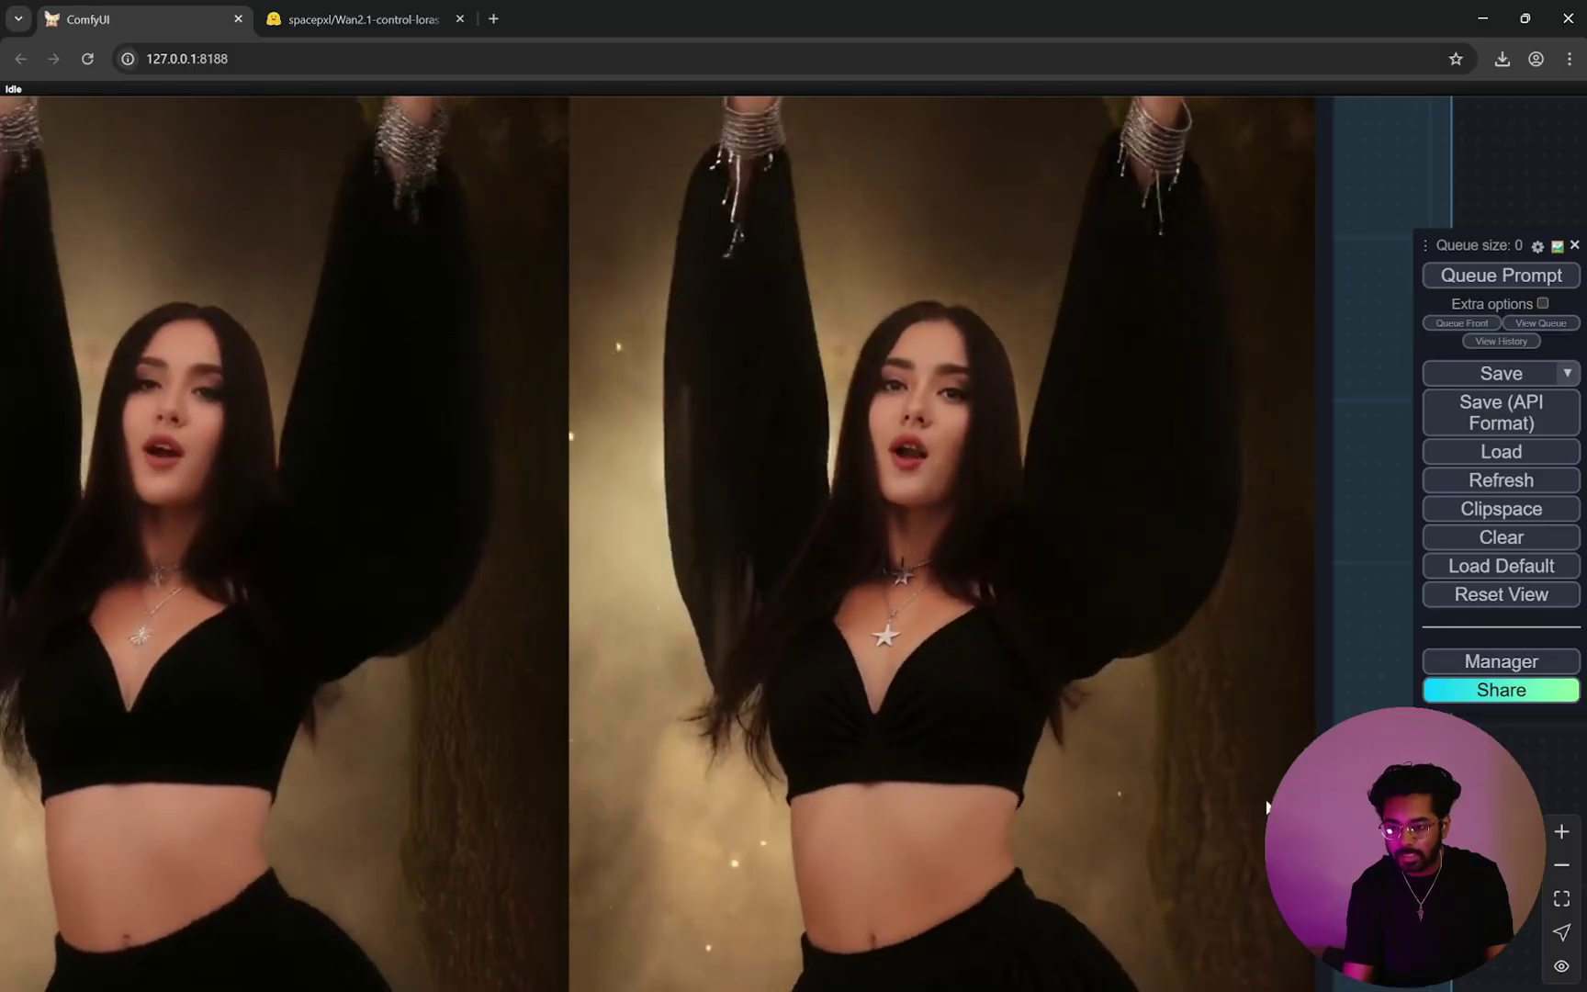
Step: Zoom out and reposition the canvas so the whole workflow group and previews fit
scroll(1241, 566, "down", 5)
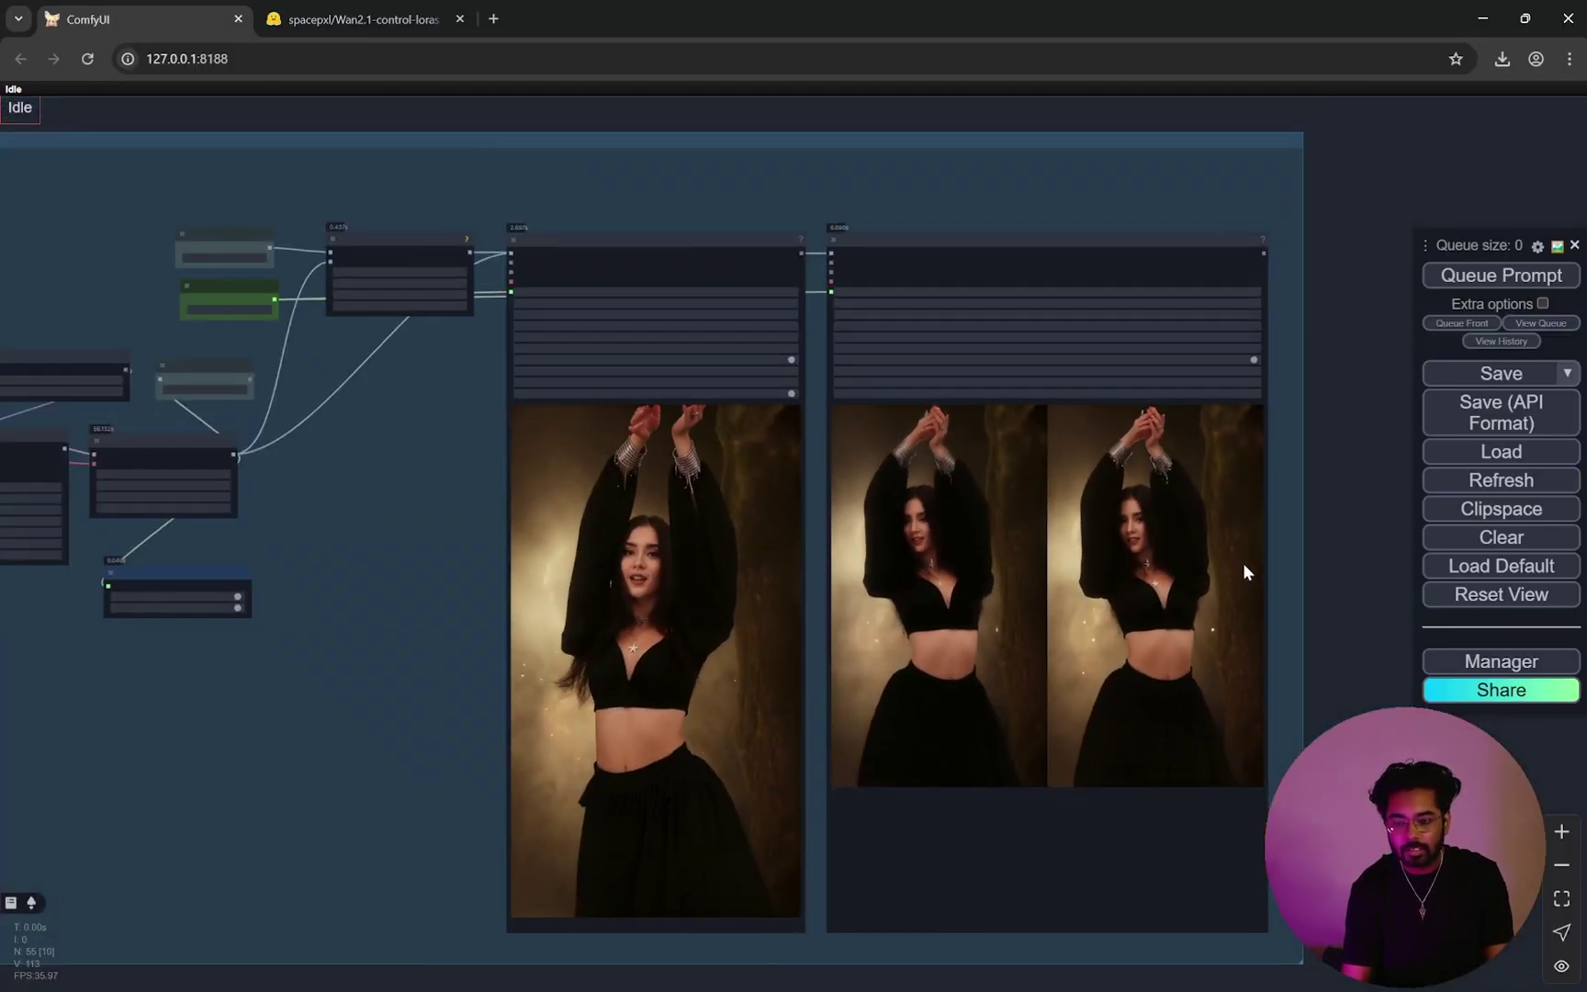
scroll(1243, 563, "down", 5)
scroll(1323, 582, "down", 5)
scroll(1335, 580, "up", 2)
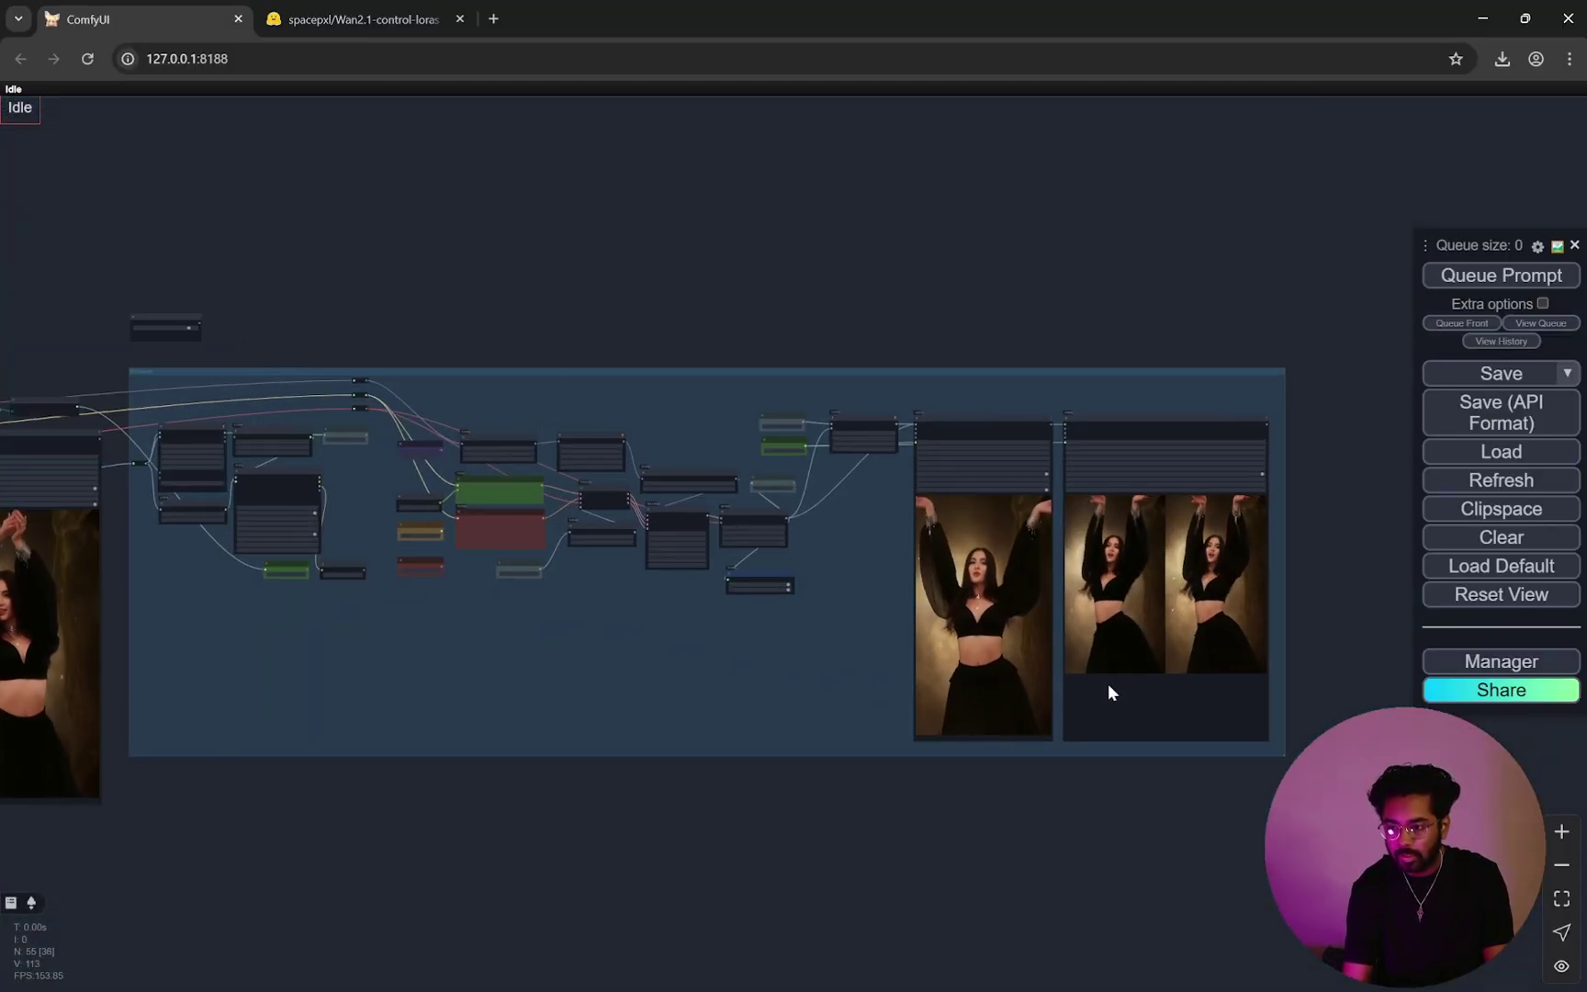
left_click_drag(739, 805, 949, 782)
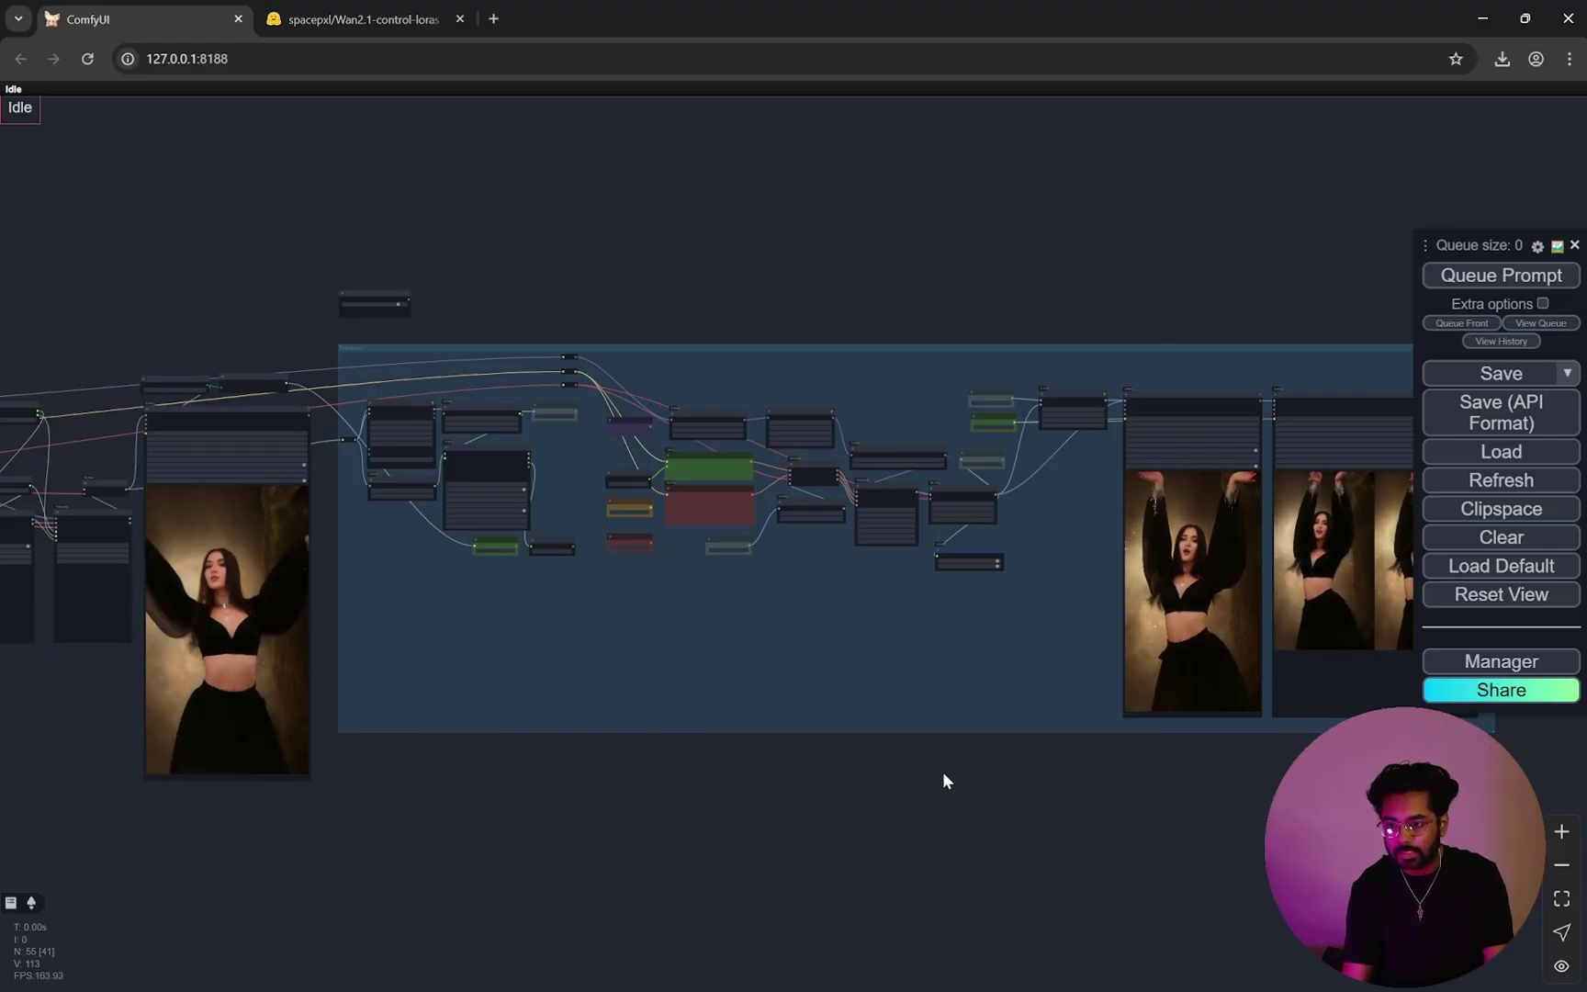
left_click_drag(935, 781, 928, 753)
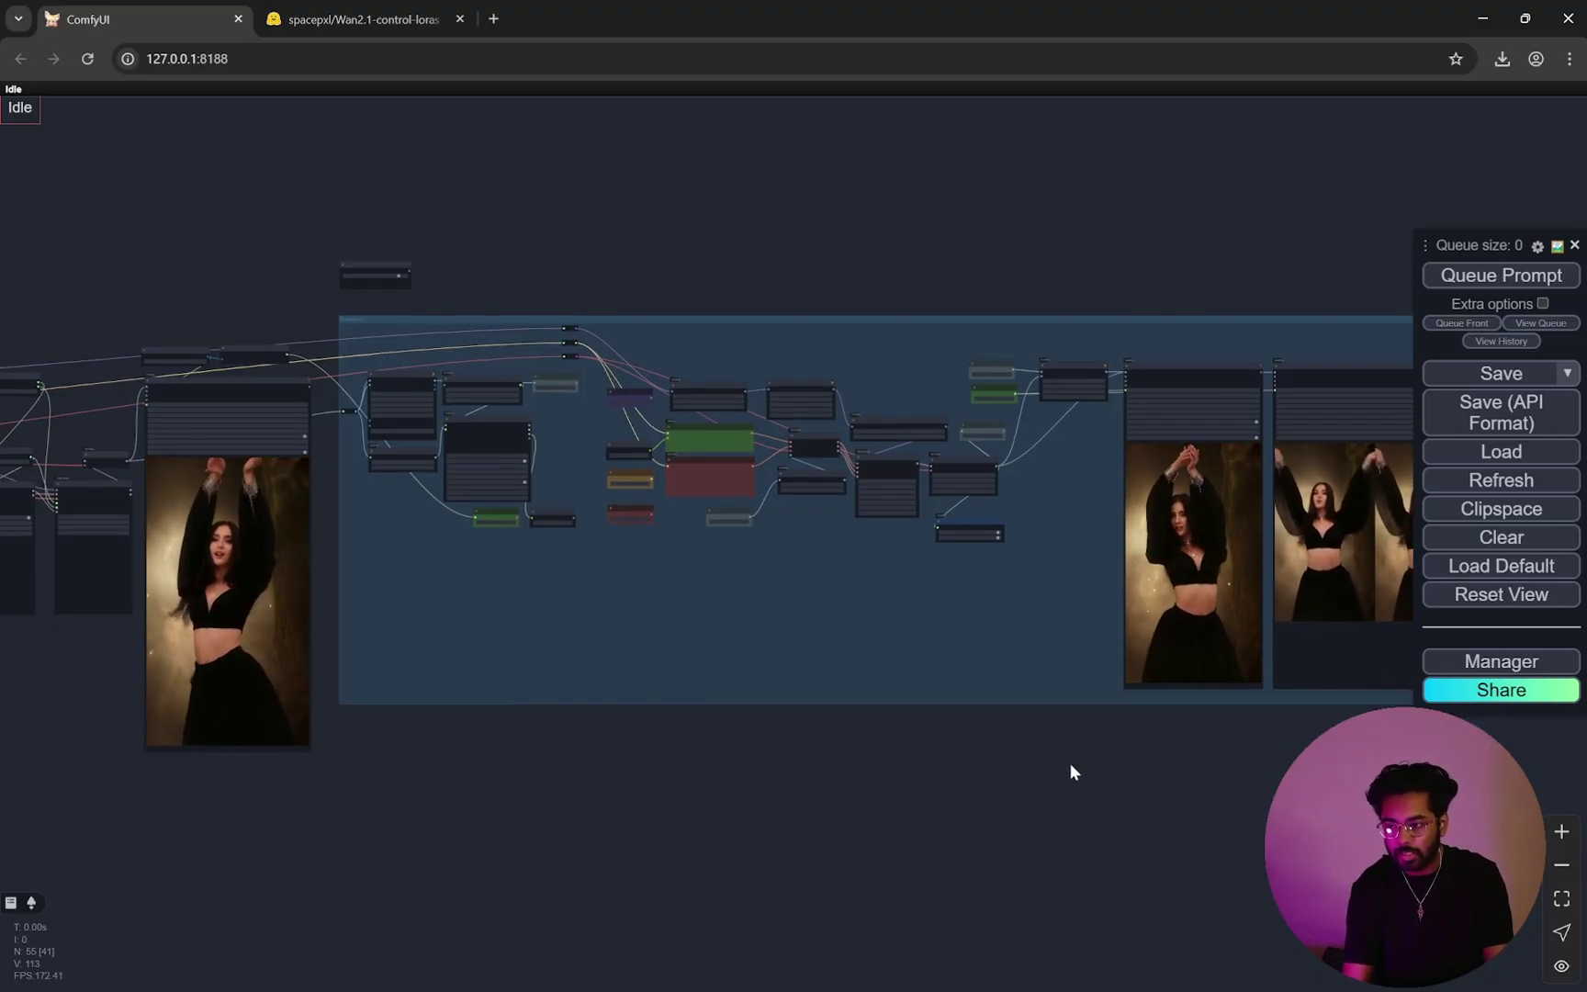